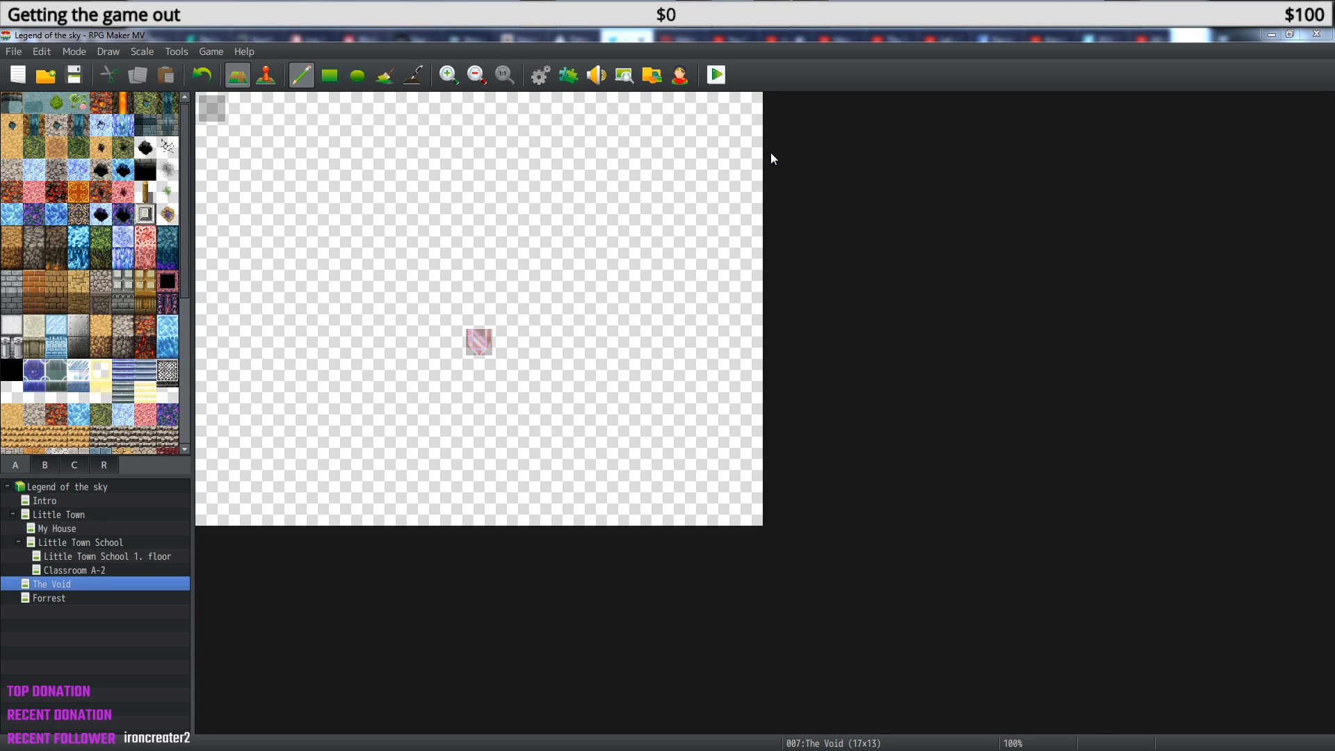
Start a playtest of the game and continue the saved game in Classroom A-2.
click(722, 74)
click(611, 416)
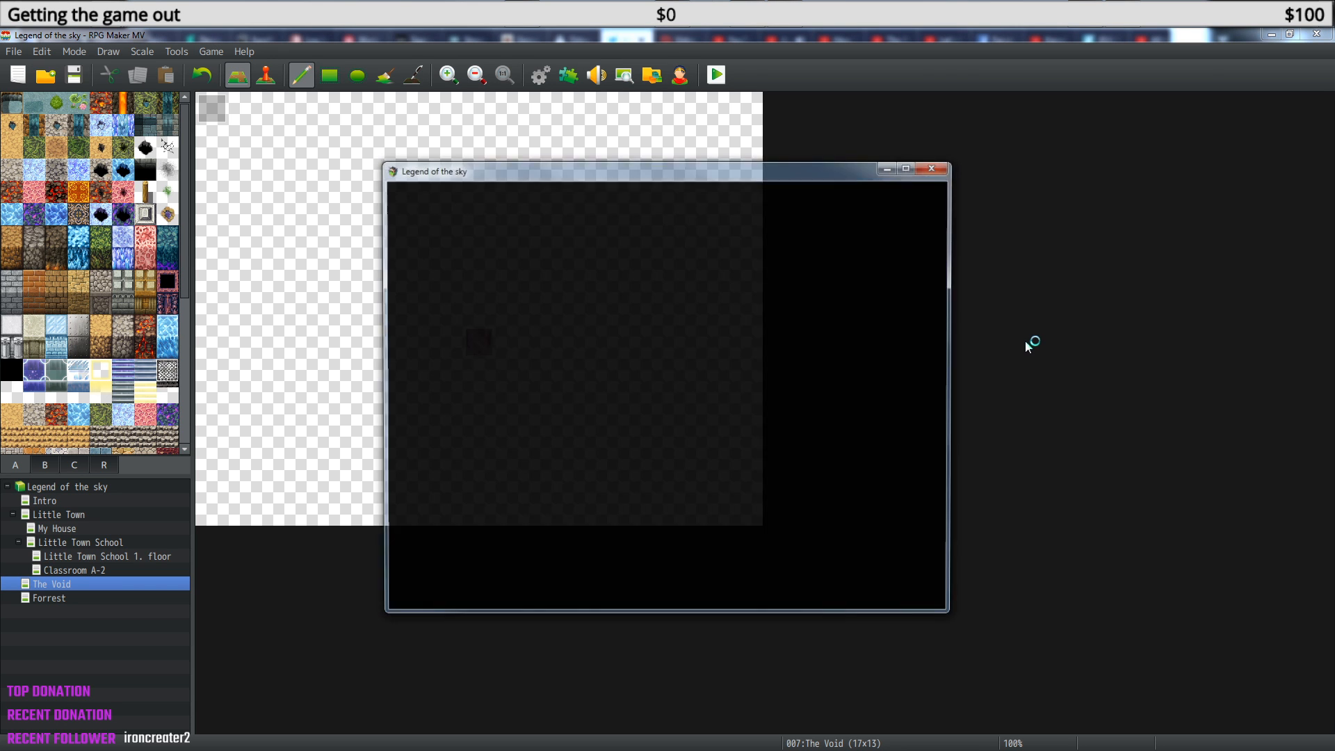
key(Return)
key(Up)
key(Return)
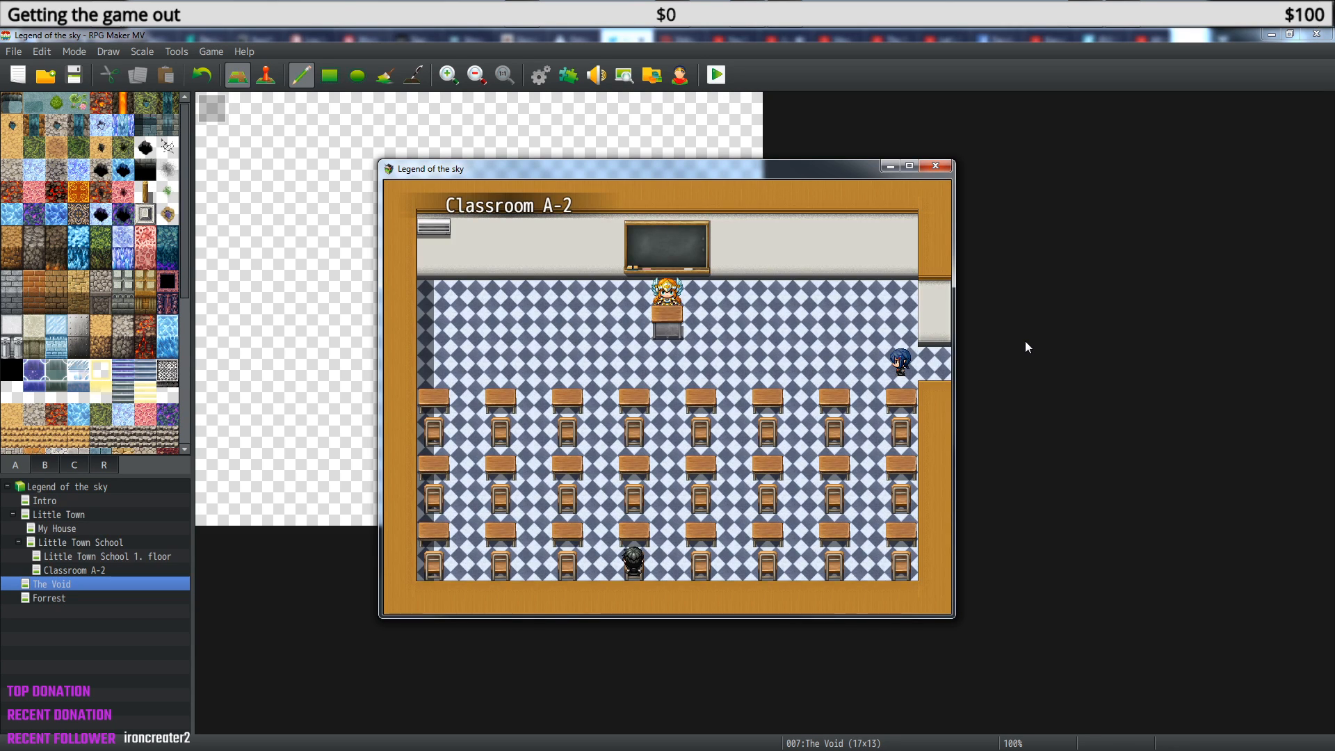
Walk the blue-haired character back and forth along the aisle between the teacher's desk and the student desks.
key(Left)
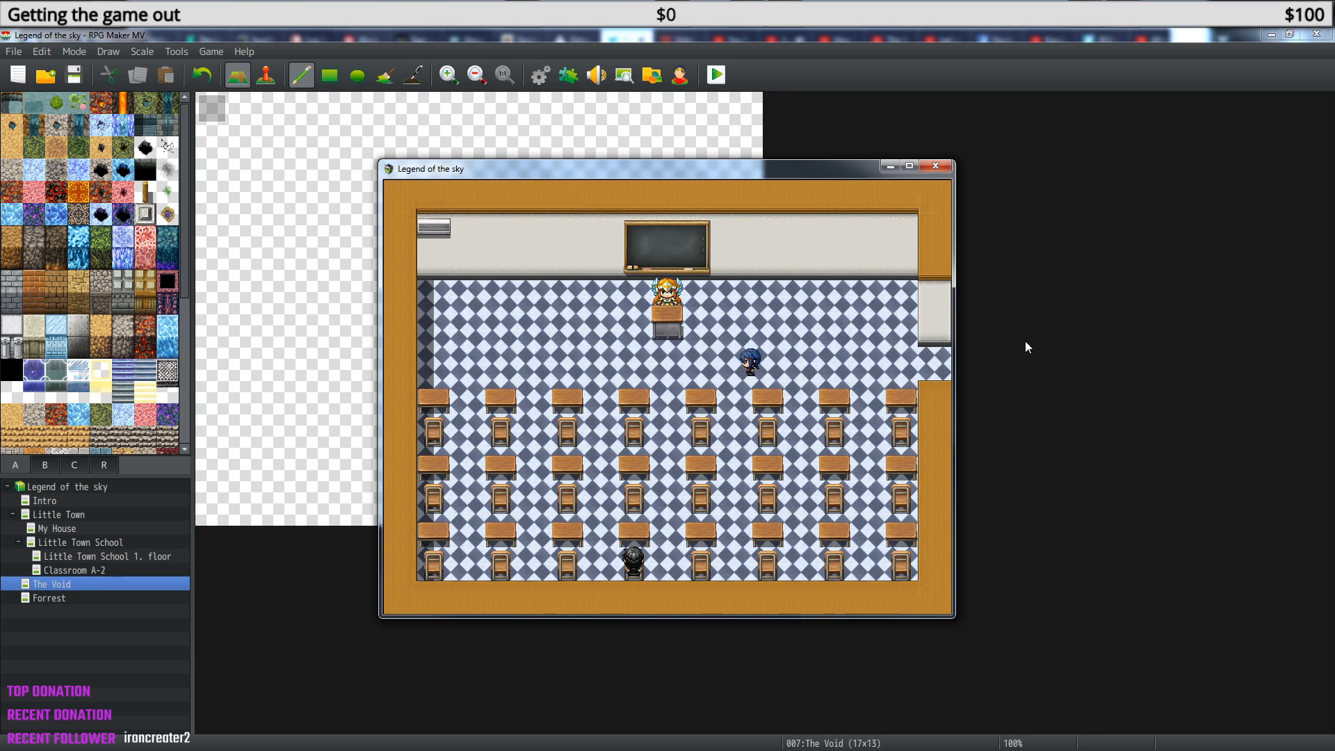
key(Left)
key(Right)
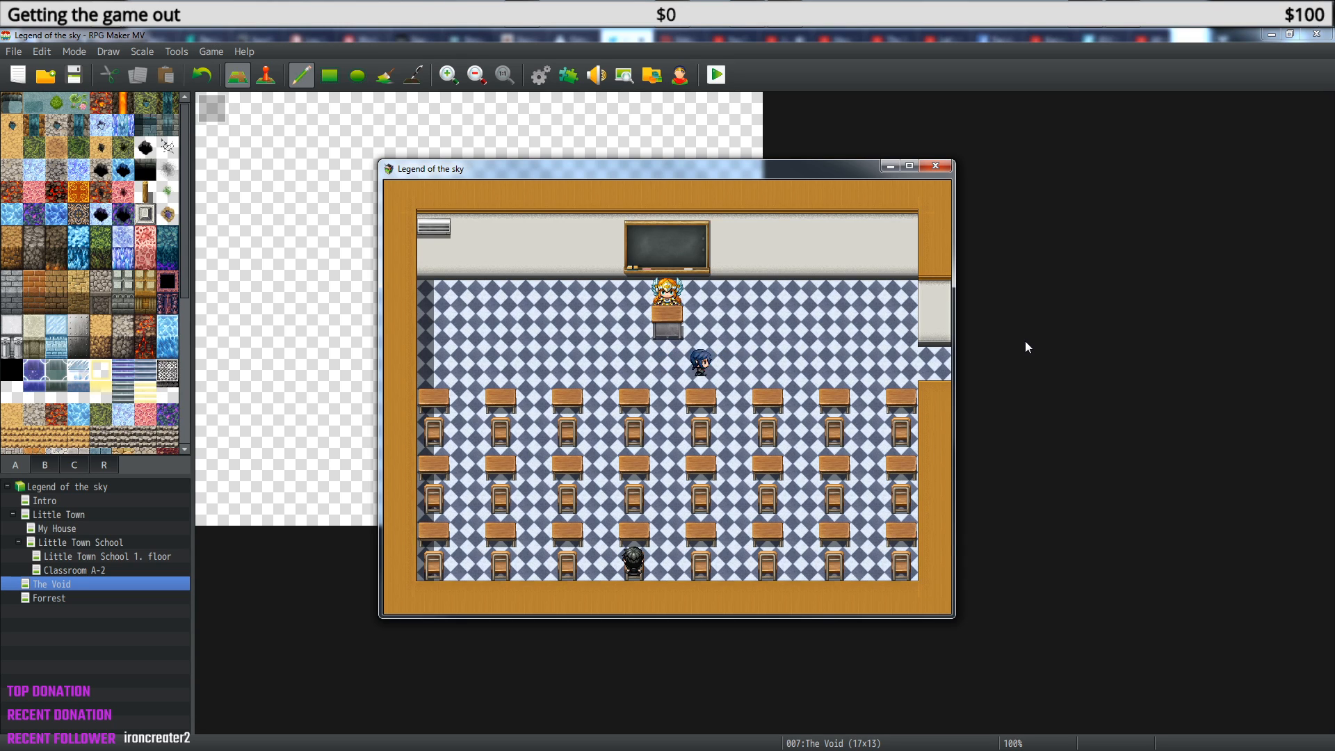
key(Left)
key(Right)
key(Right)
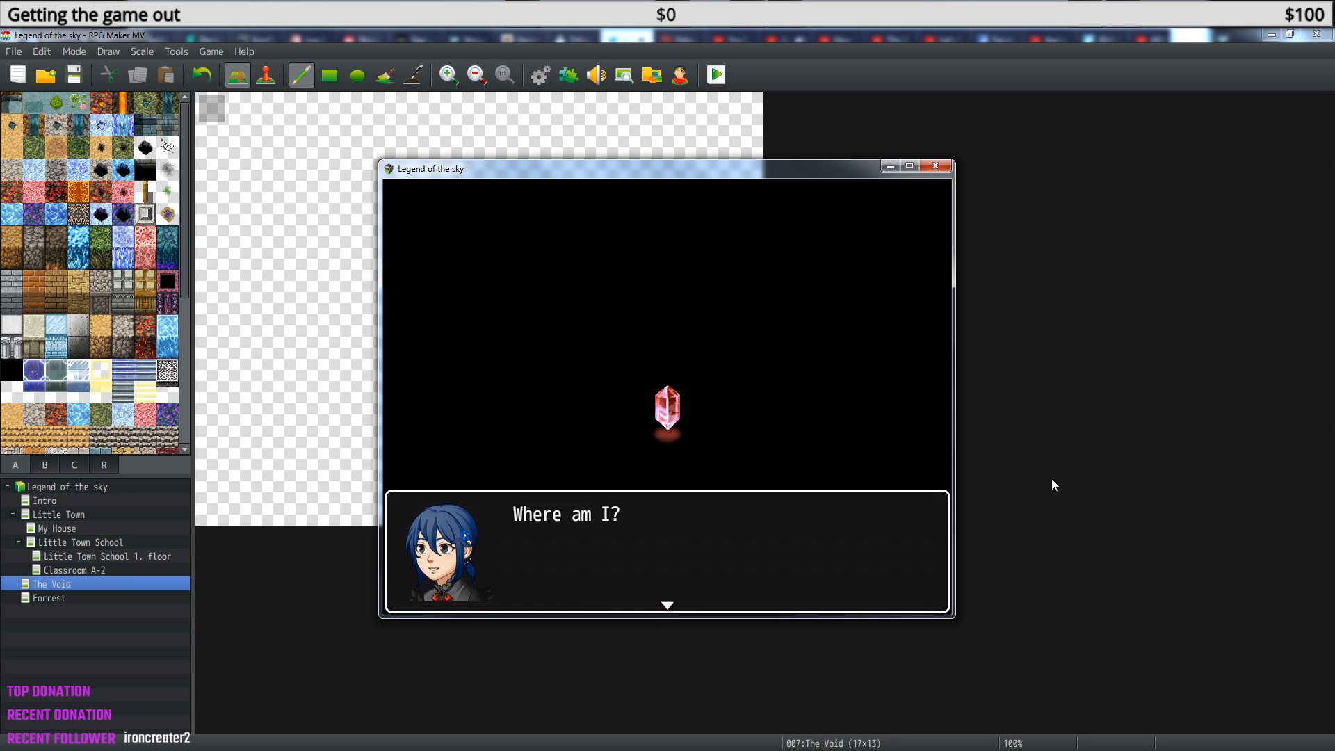
Play through the dialogue of The Void scene with the red crystal, and end the playtest.
key(Return)
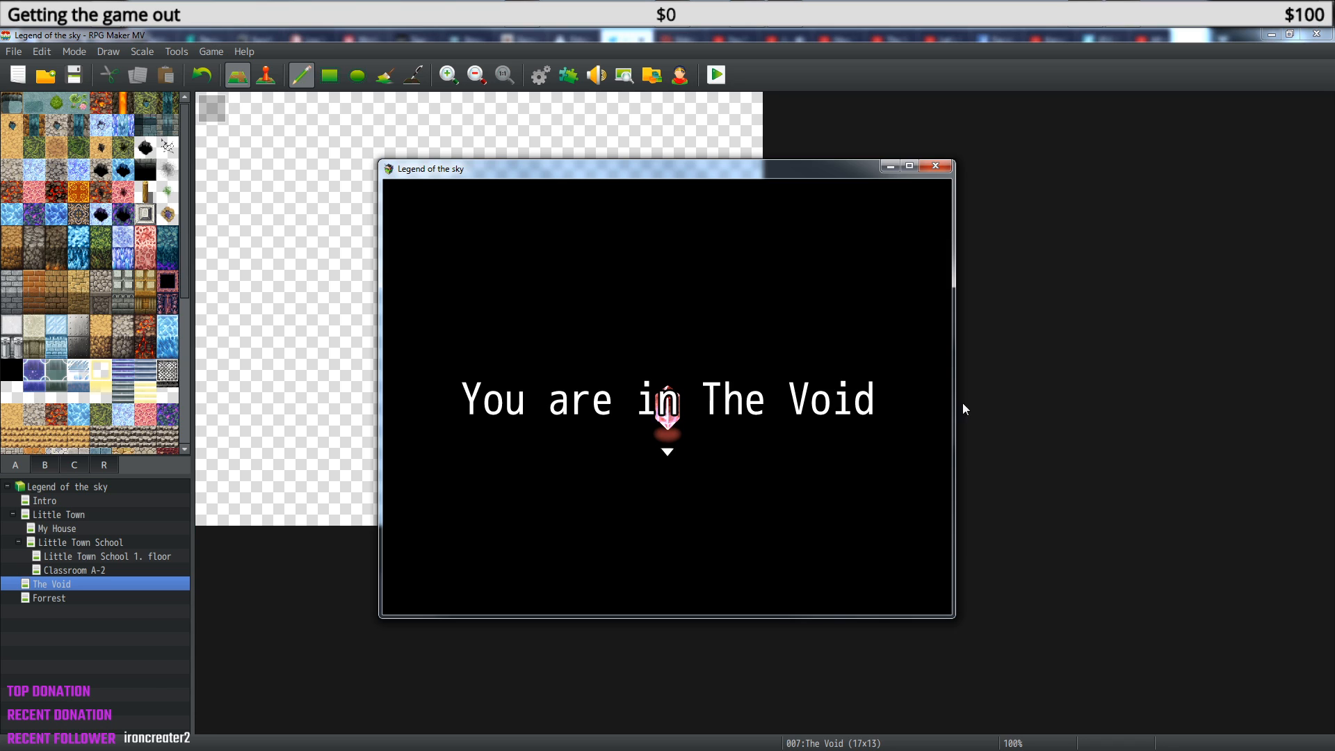
key(Return)
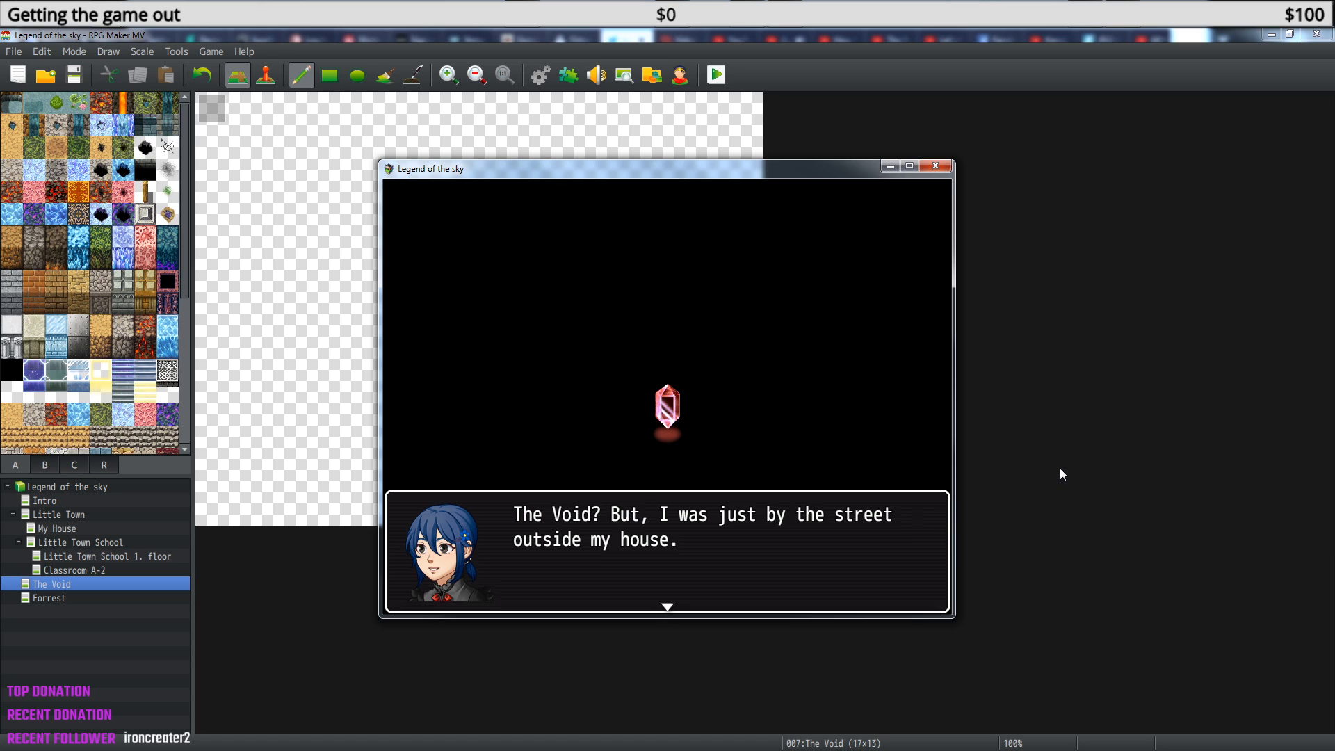
key(Return)
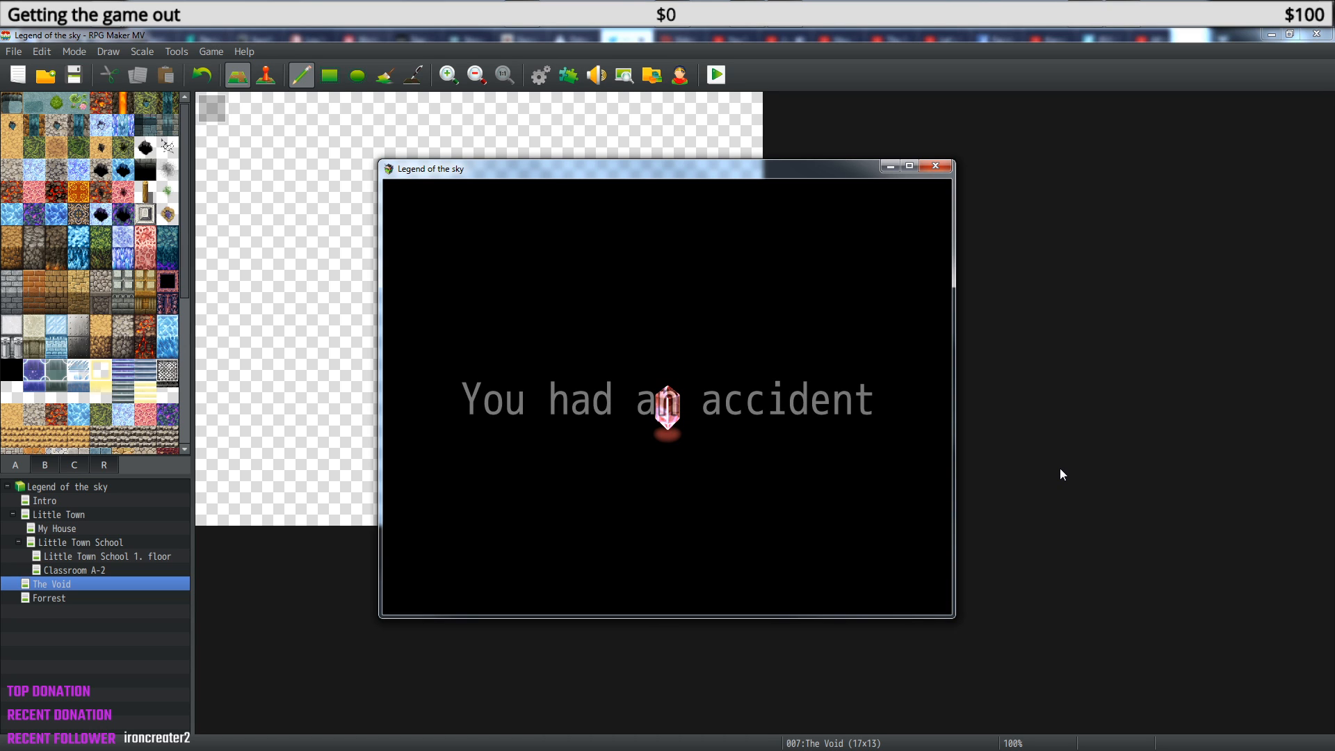
key(Return)
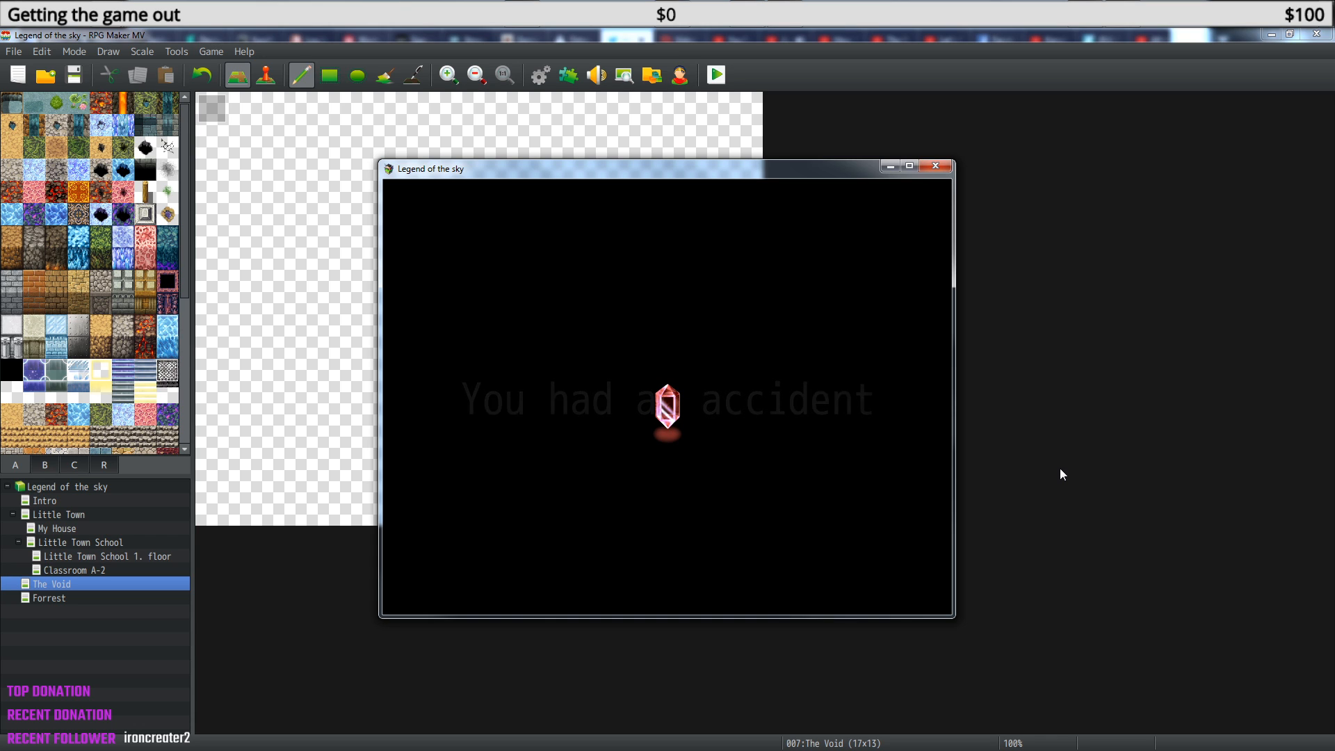
key(Return)
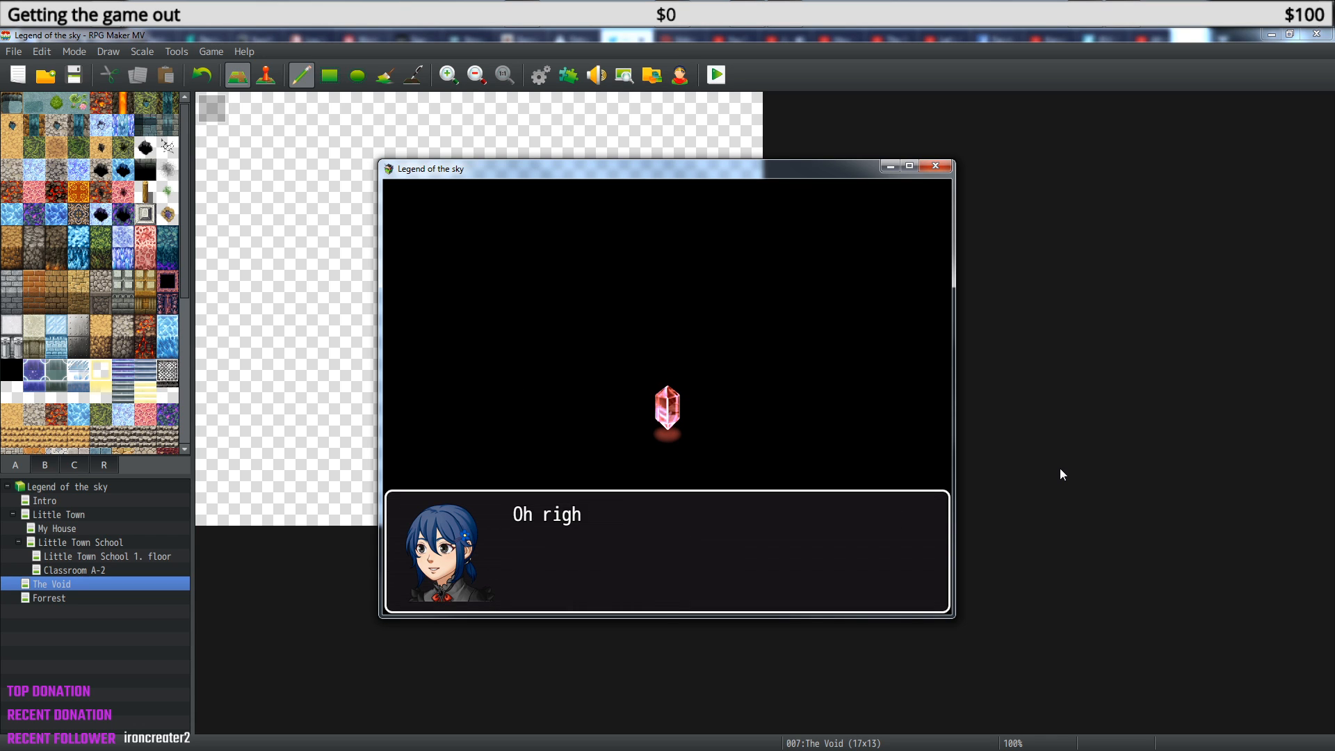
key(Return)
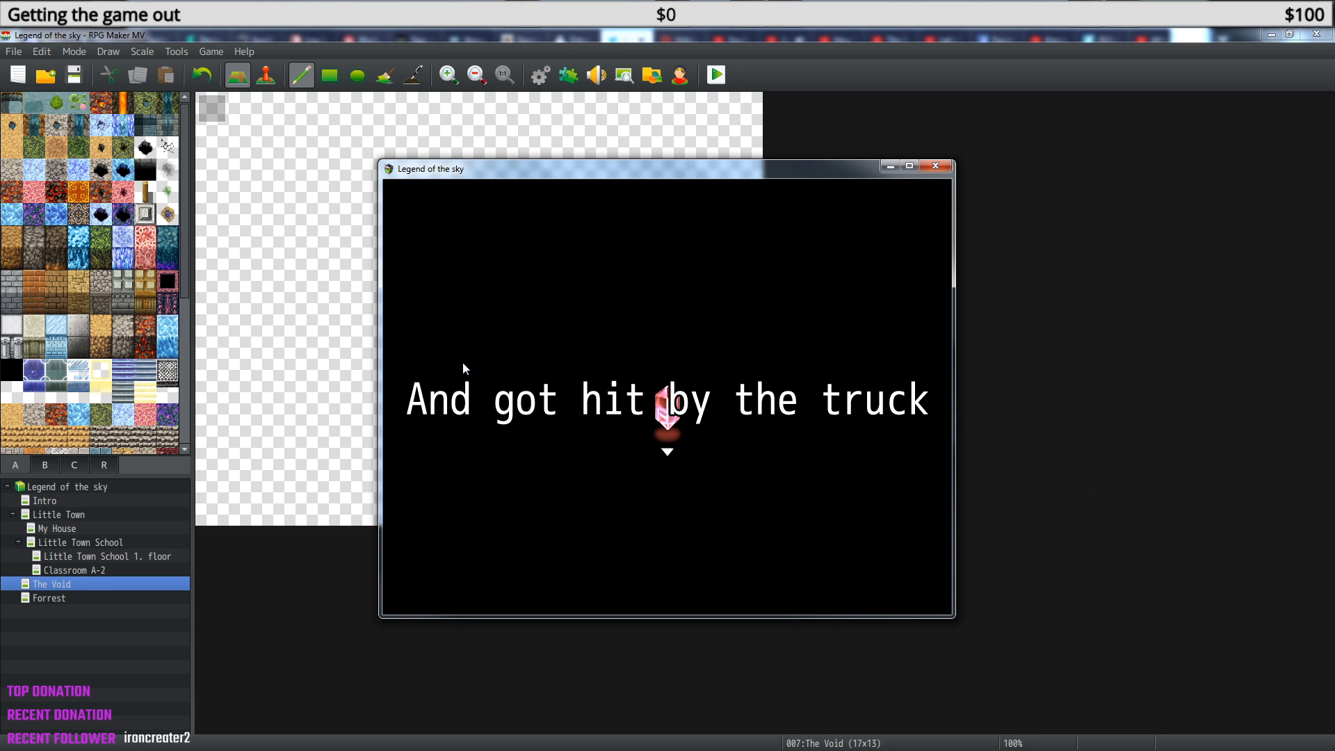
key(Return)
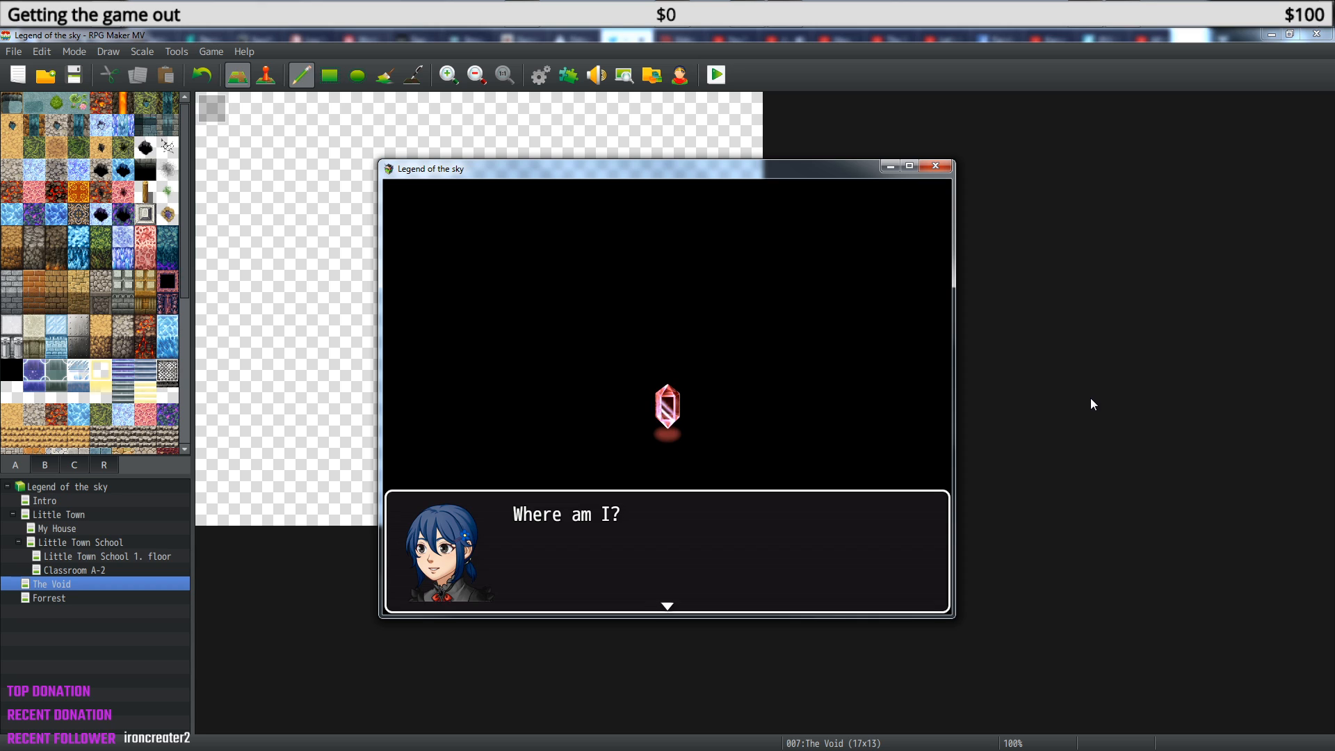
key(Return)
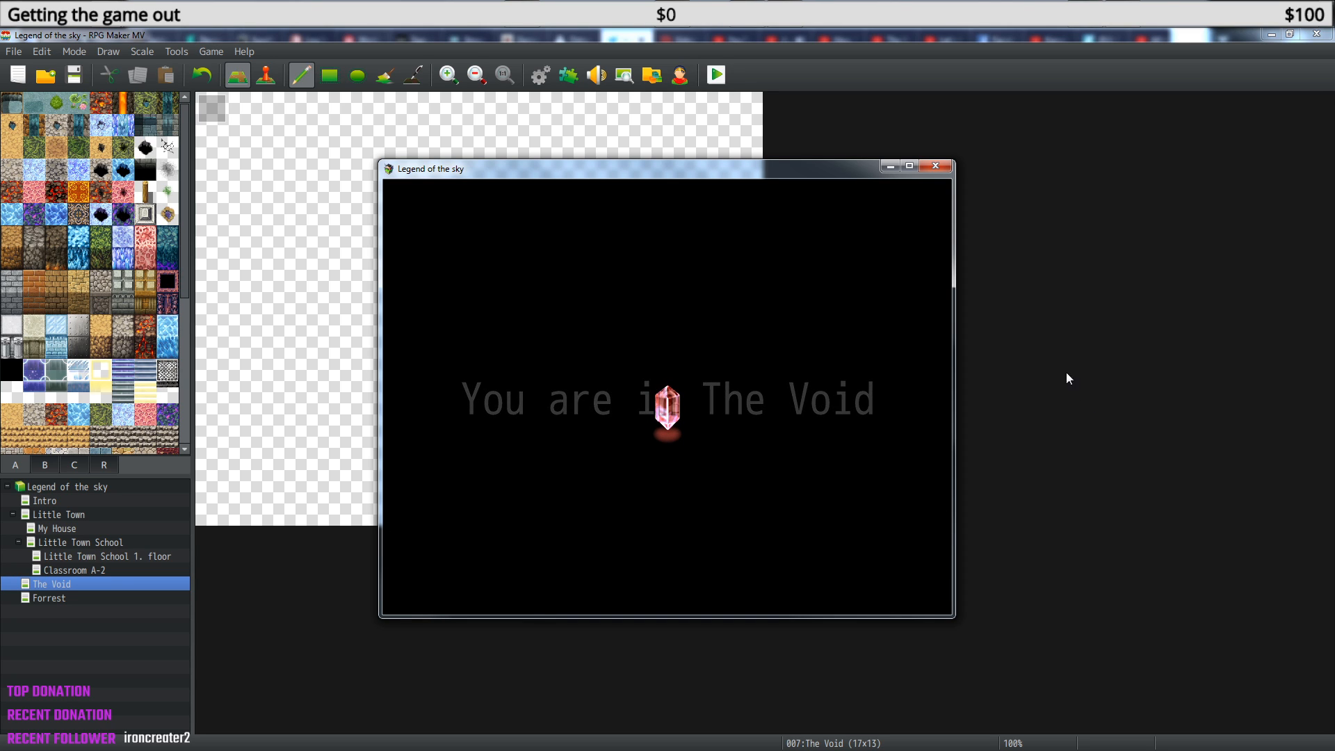
click(934, 171)
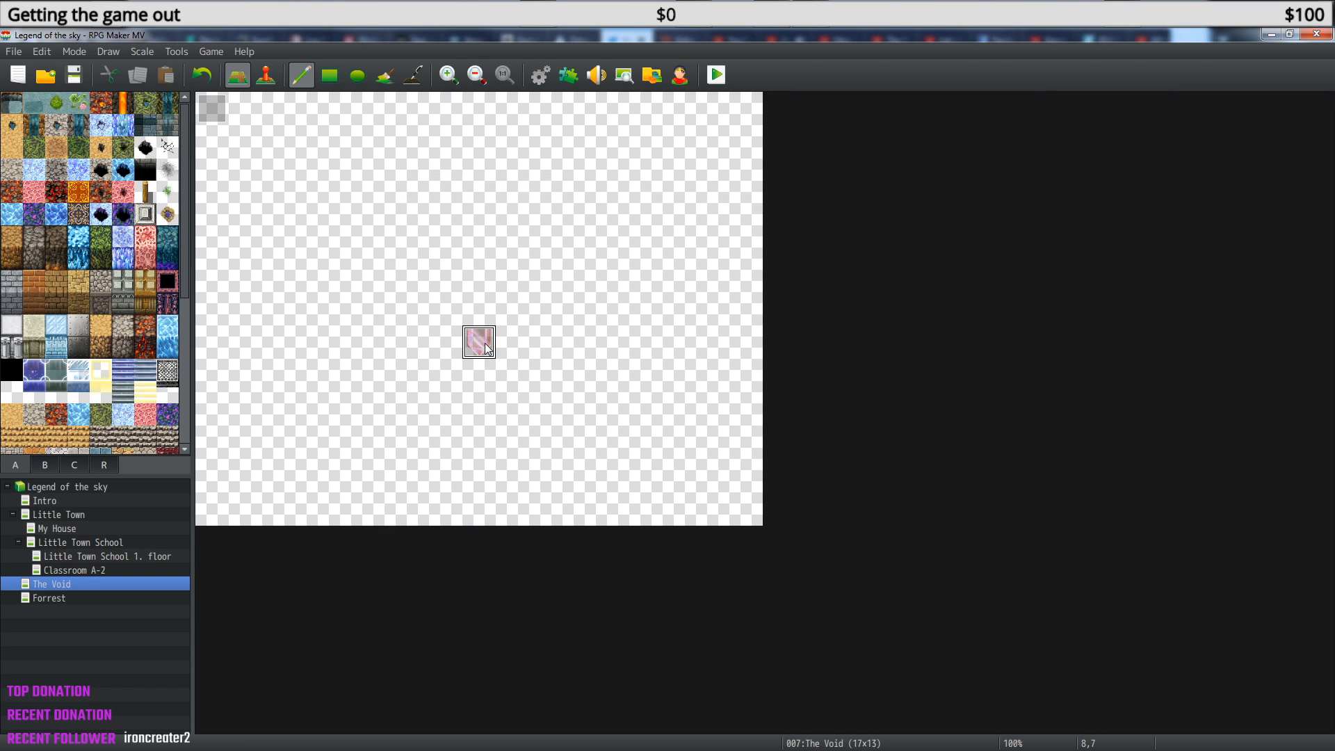
Switch to event editing and inspect the settings and contents of the crystal event on The Void map.
click(265, 75)
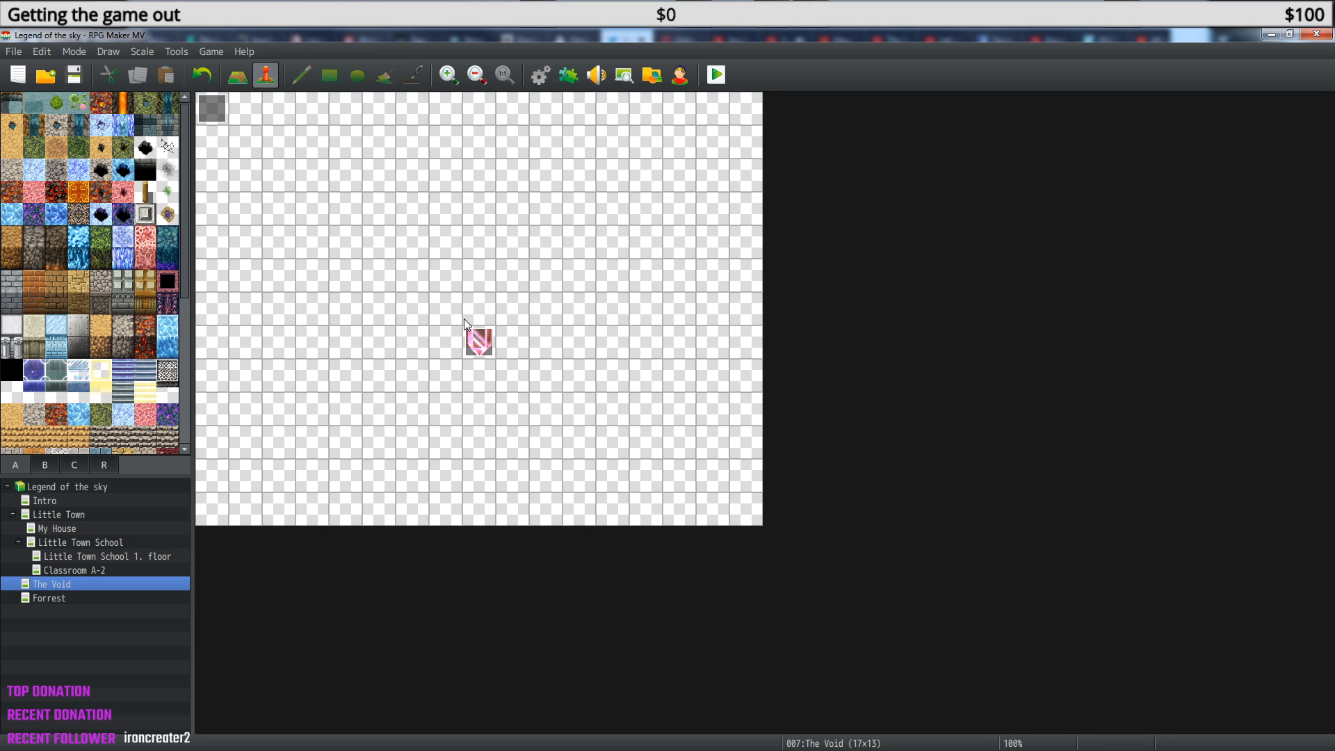
right_click(480, 344)
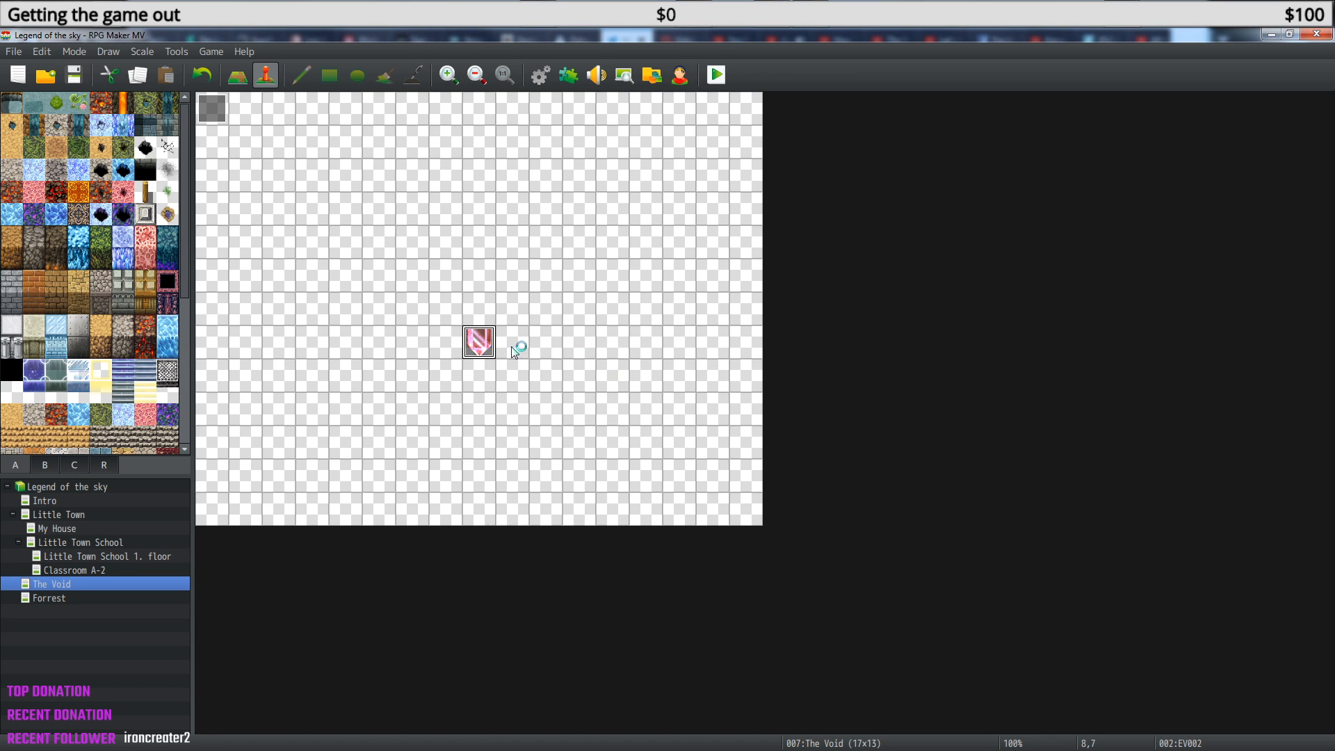
click(513, 351)
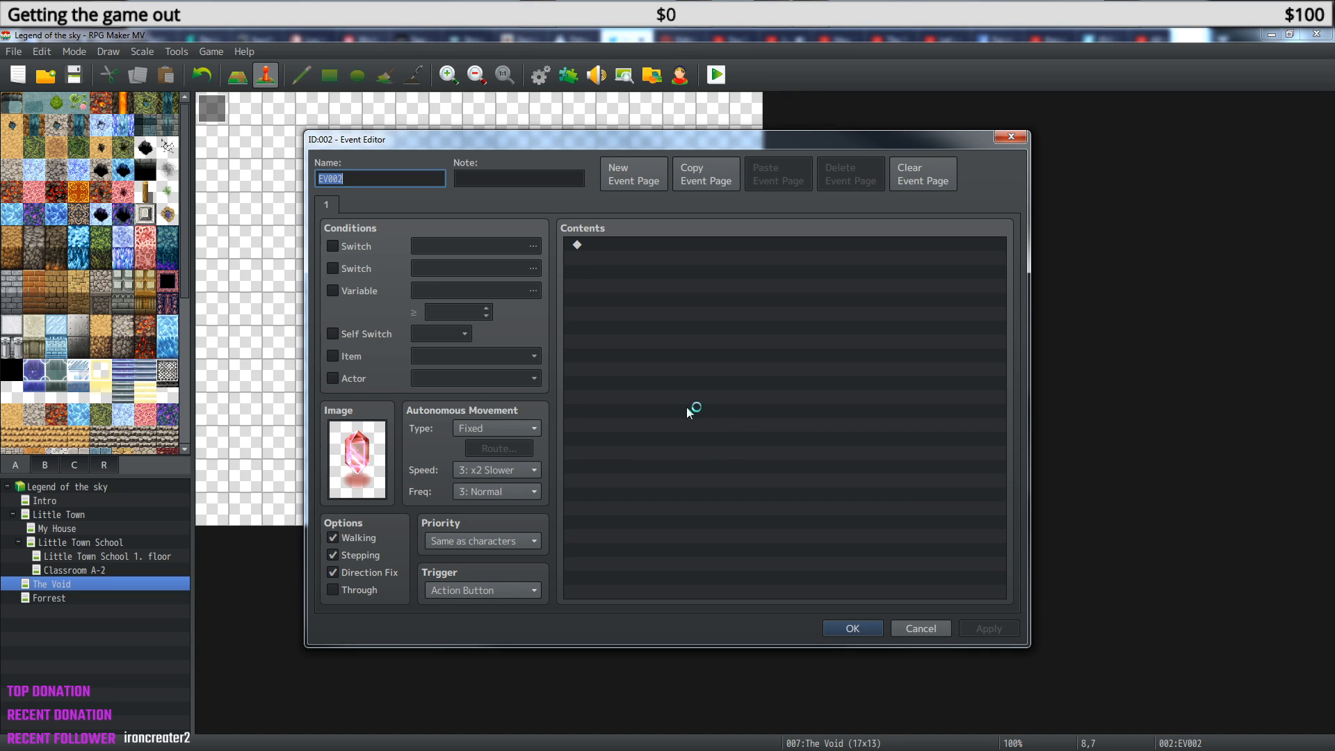
click(1011, 137)
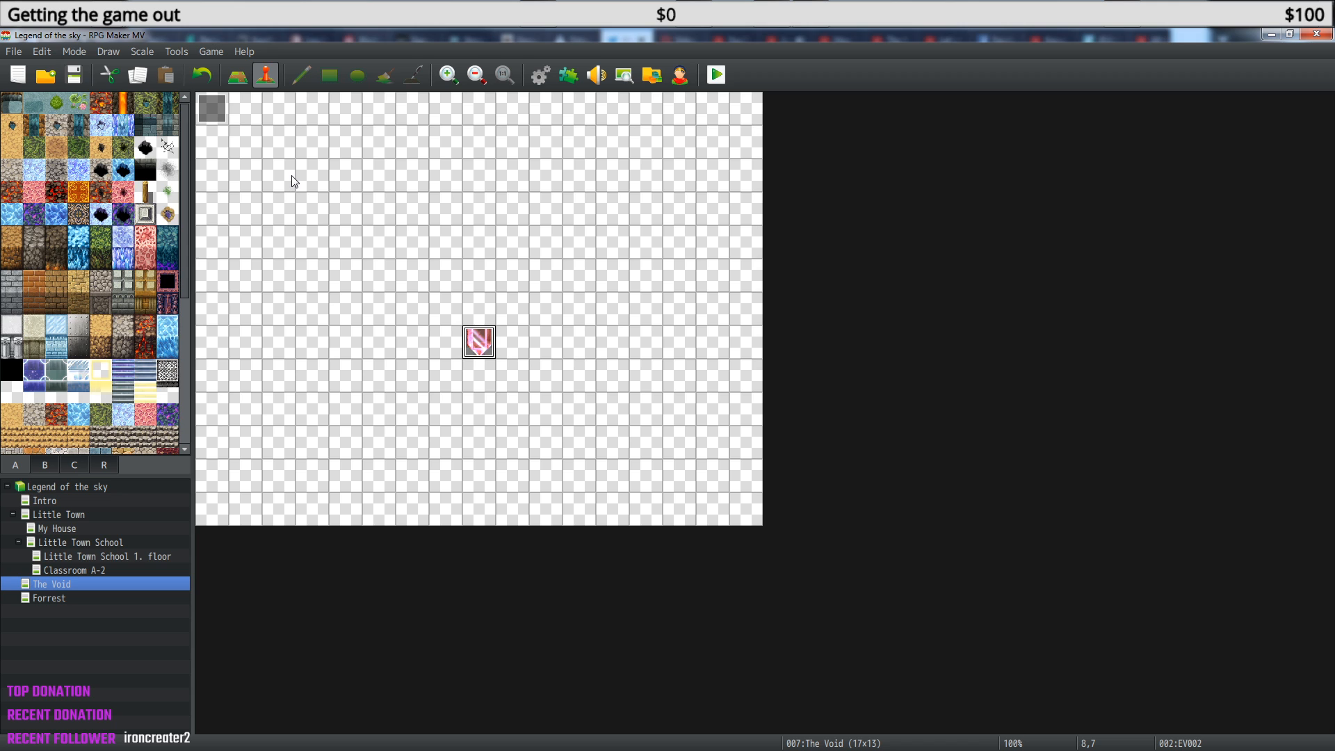
Review the command list of autorun event EV001 at 0,0 on The Void map.
right_click(212, 108)
click(251, 118)
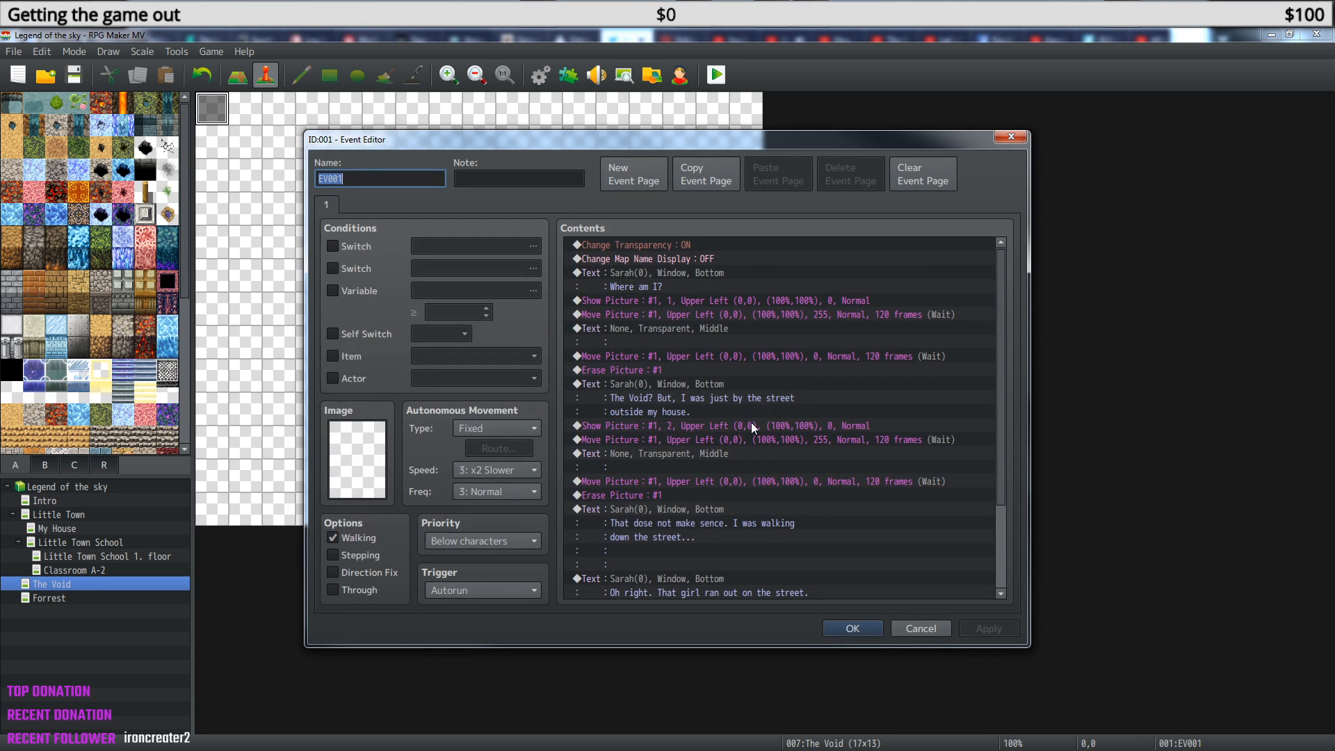
scroll(730, 334, down, 3)
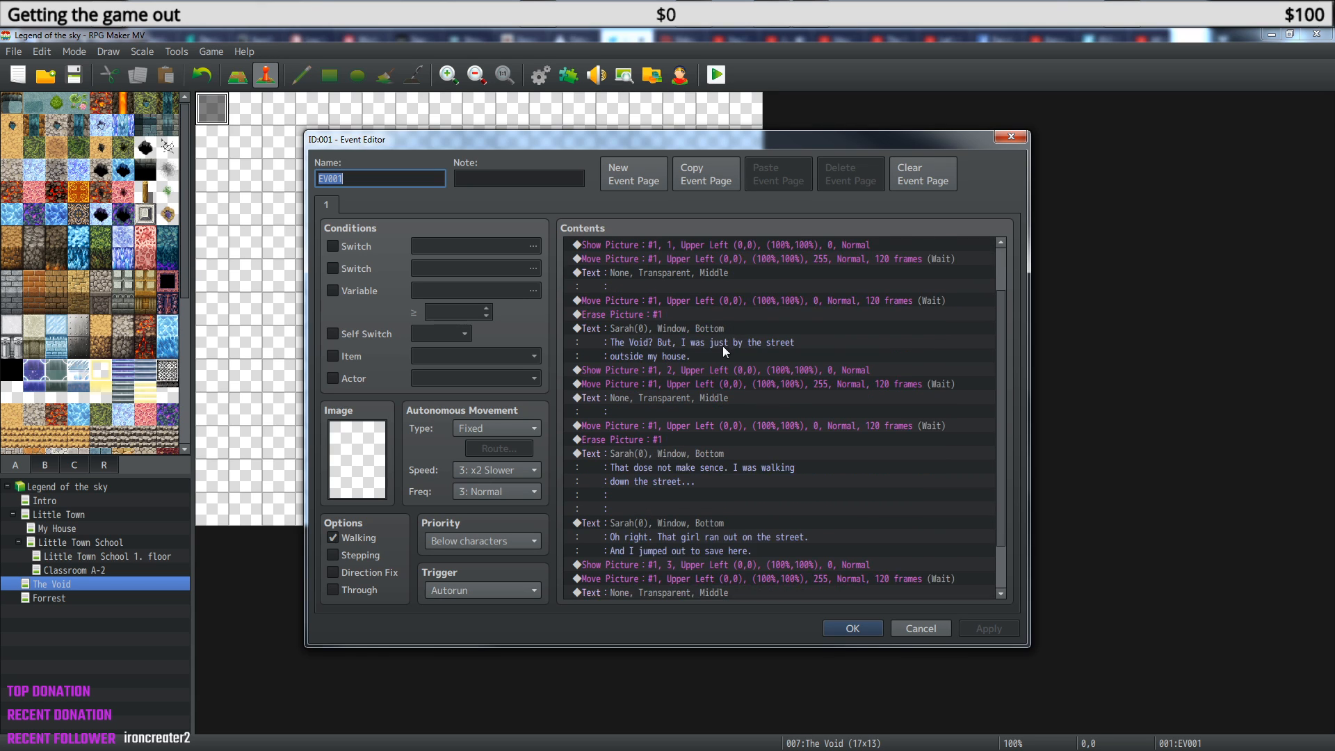
scroll(700, 443, up, 3)
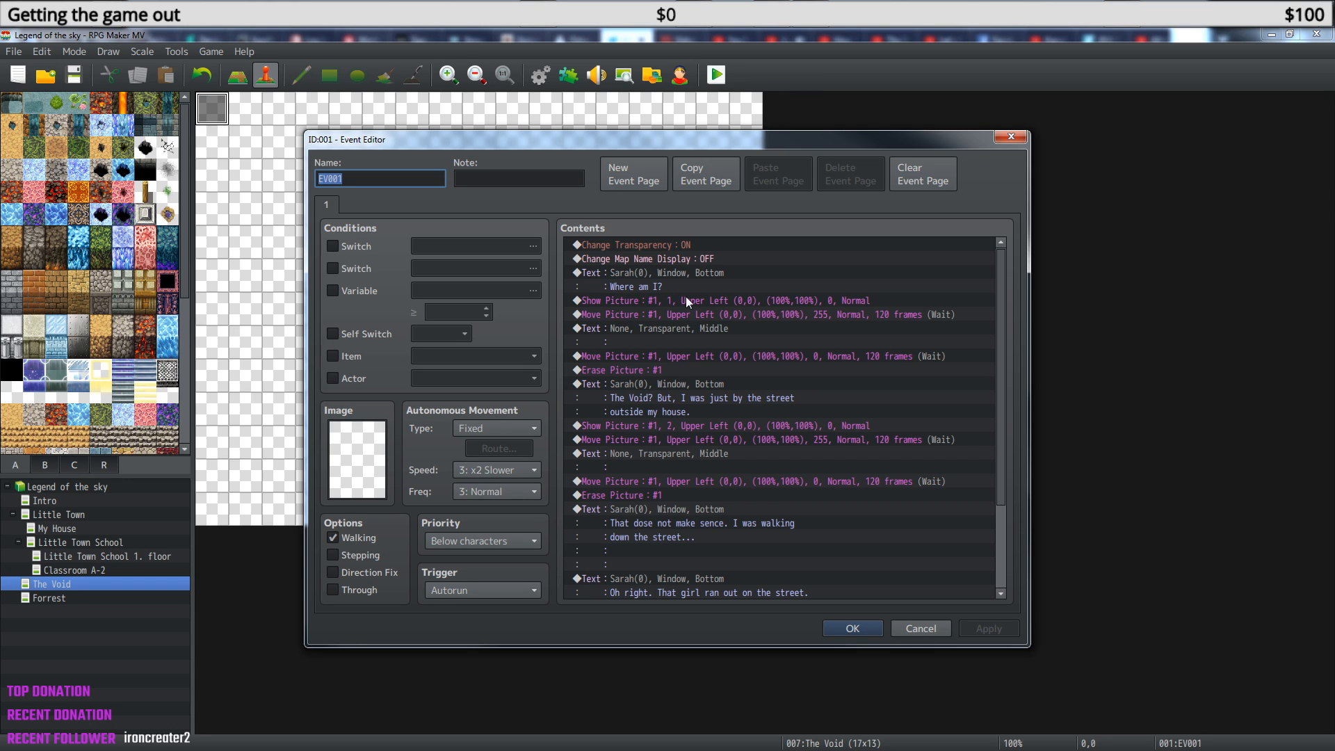
scroll(679, 280, down, 3)
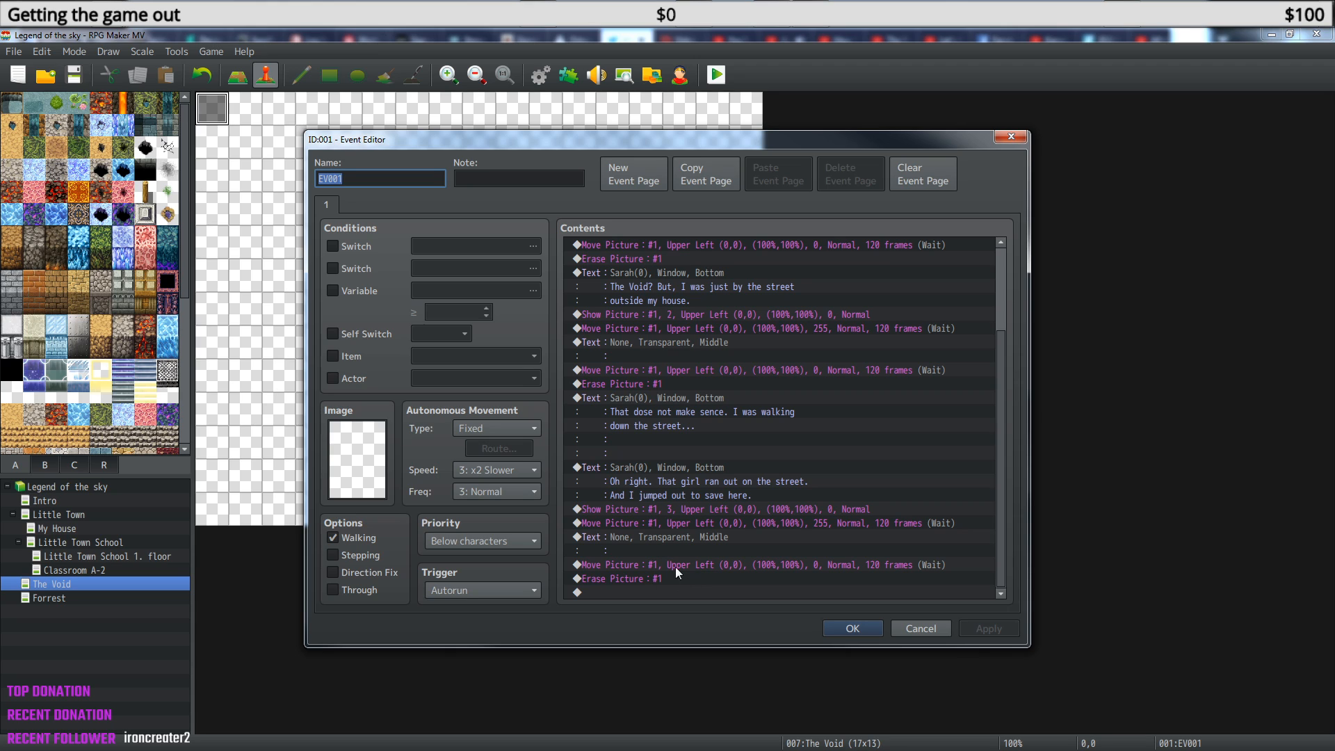
click(649, 593)
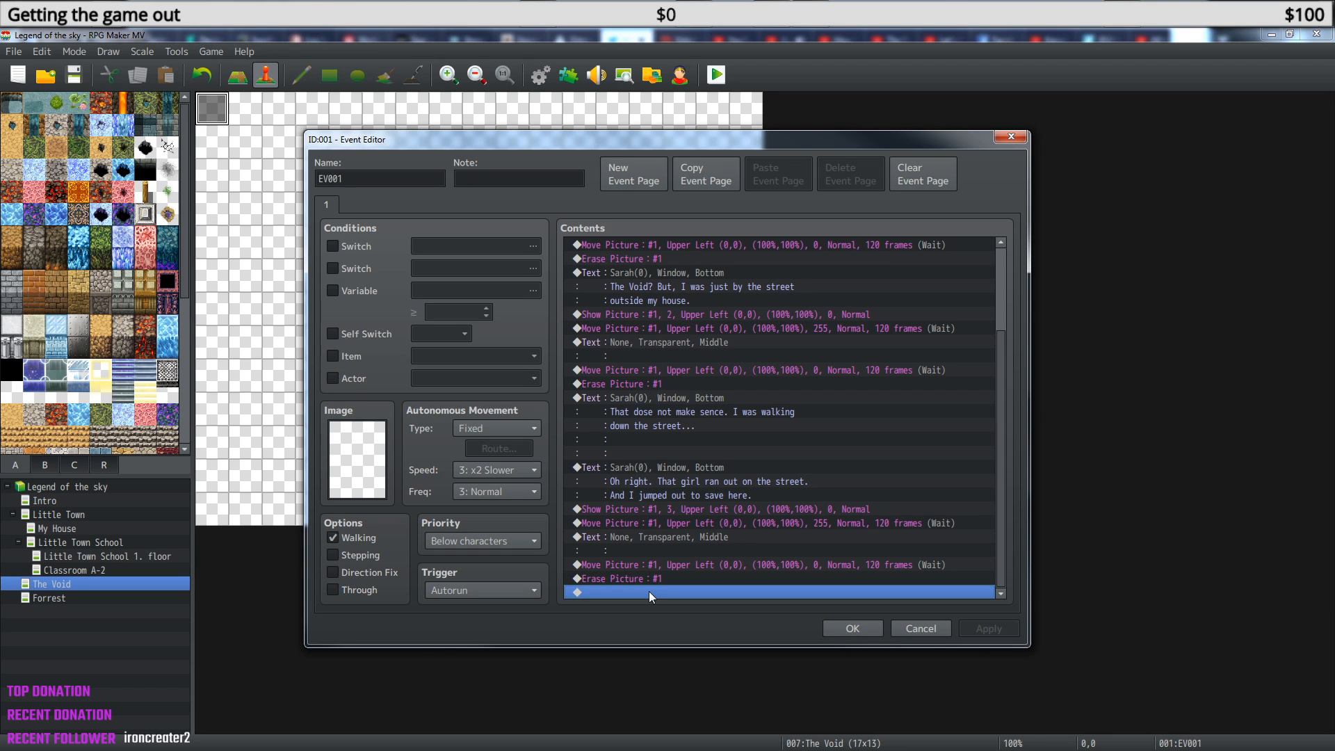
right_click(649, 591)
click(686, 585)
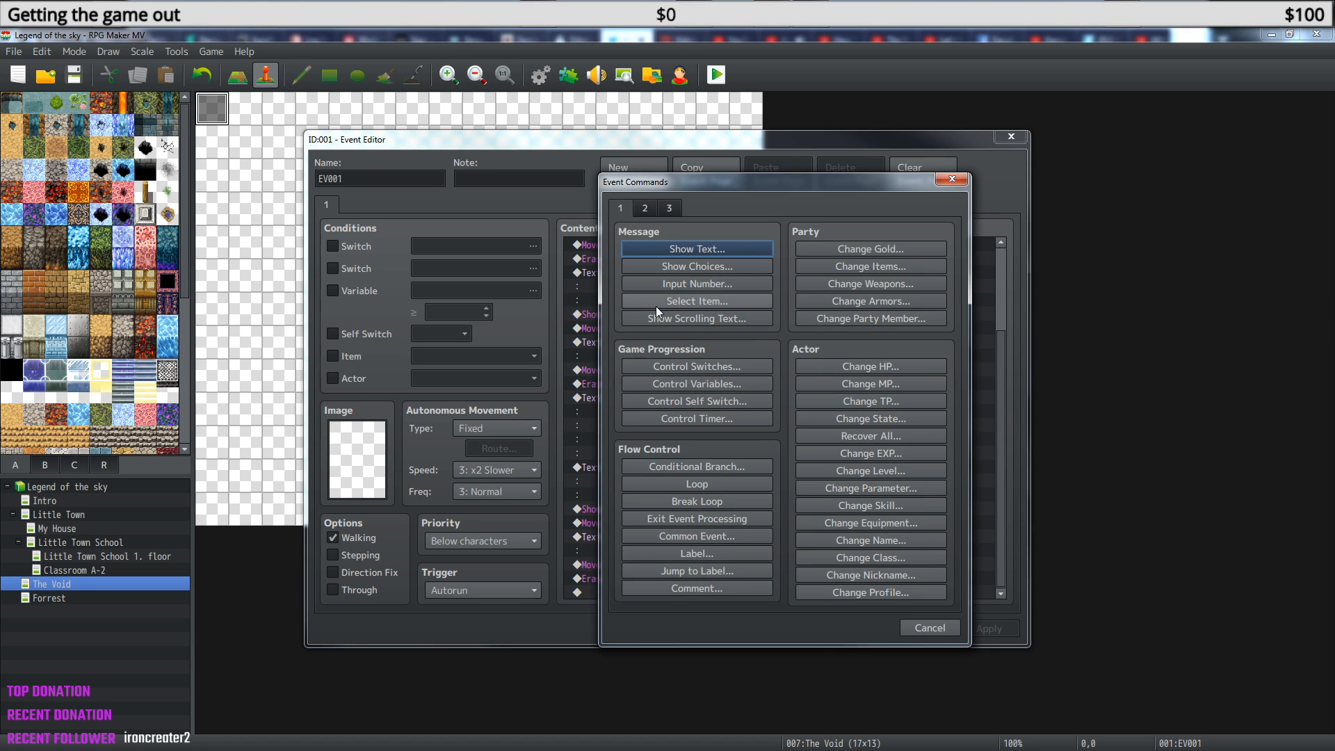
click(952, 179)
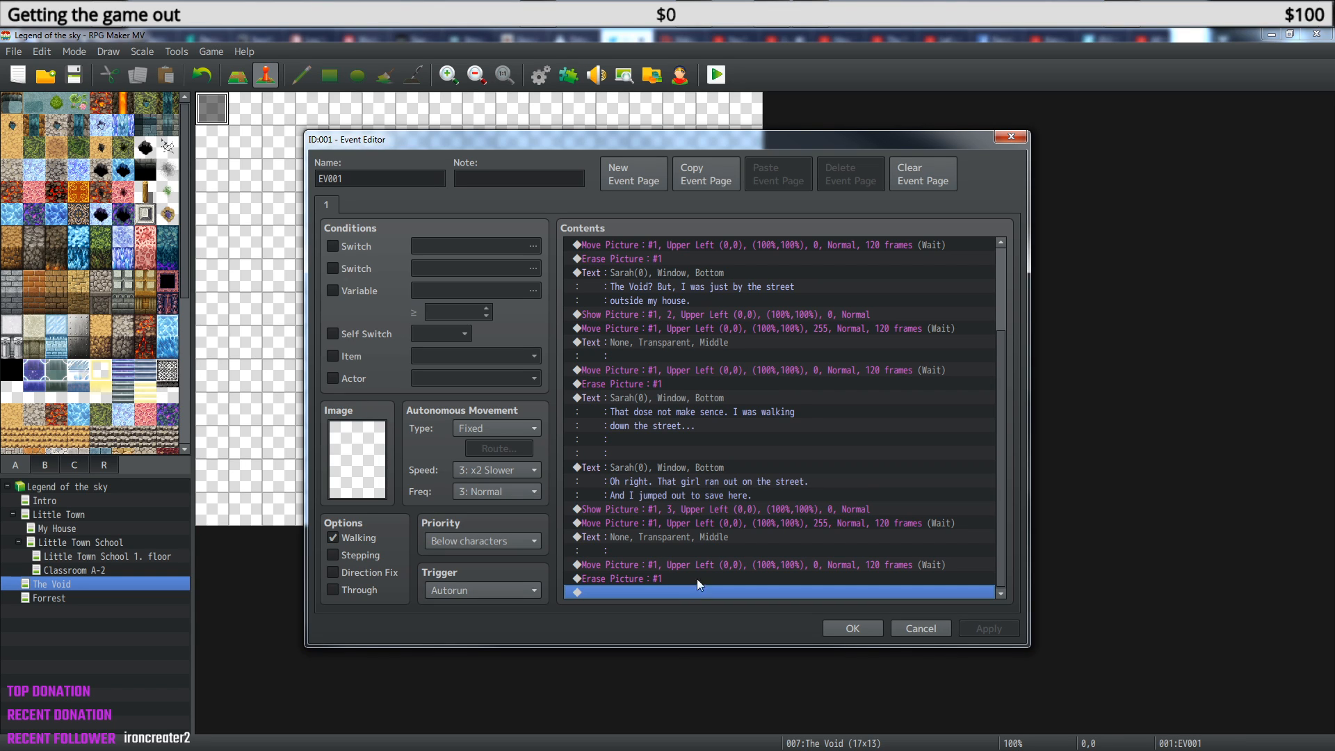
click(1012, 137)
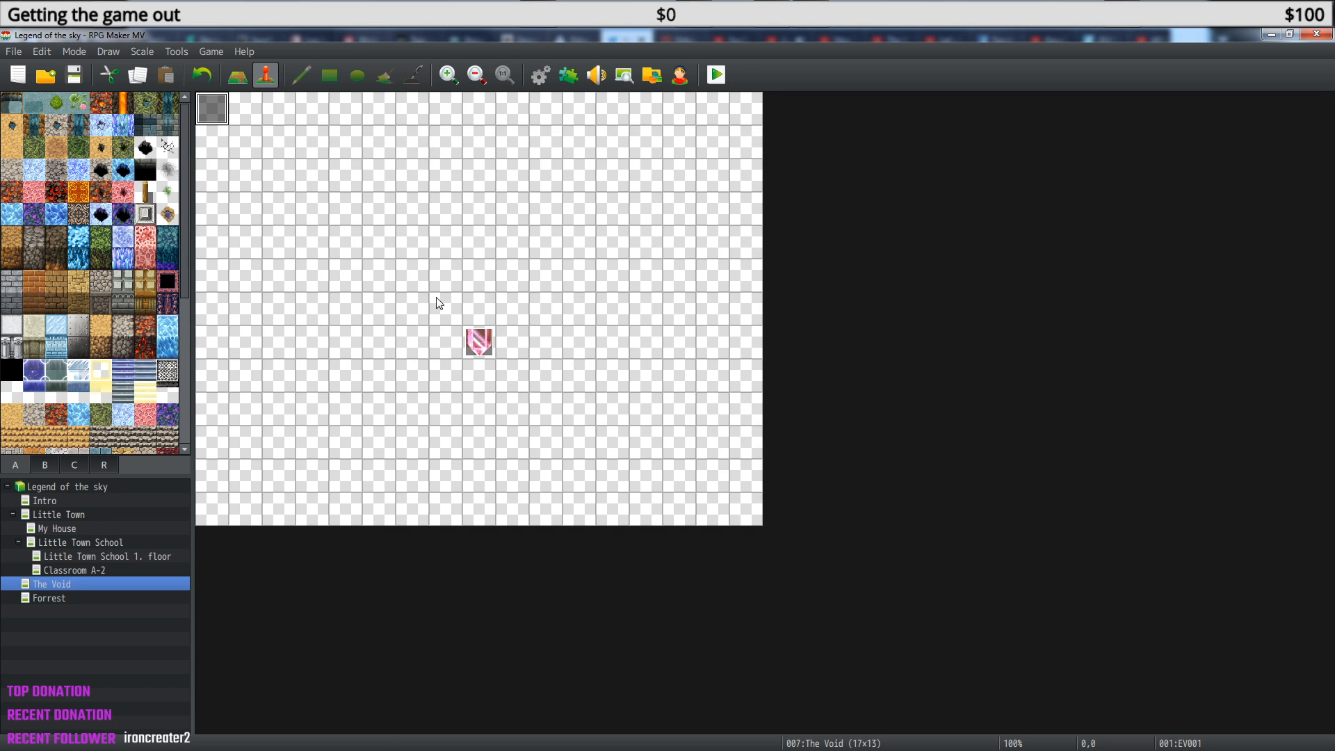
Begin a Control Switches command after the final Erase Picture in event EV001, selecting single switch 0007 for naming.
double_click(217, 118)
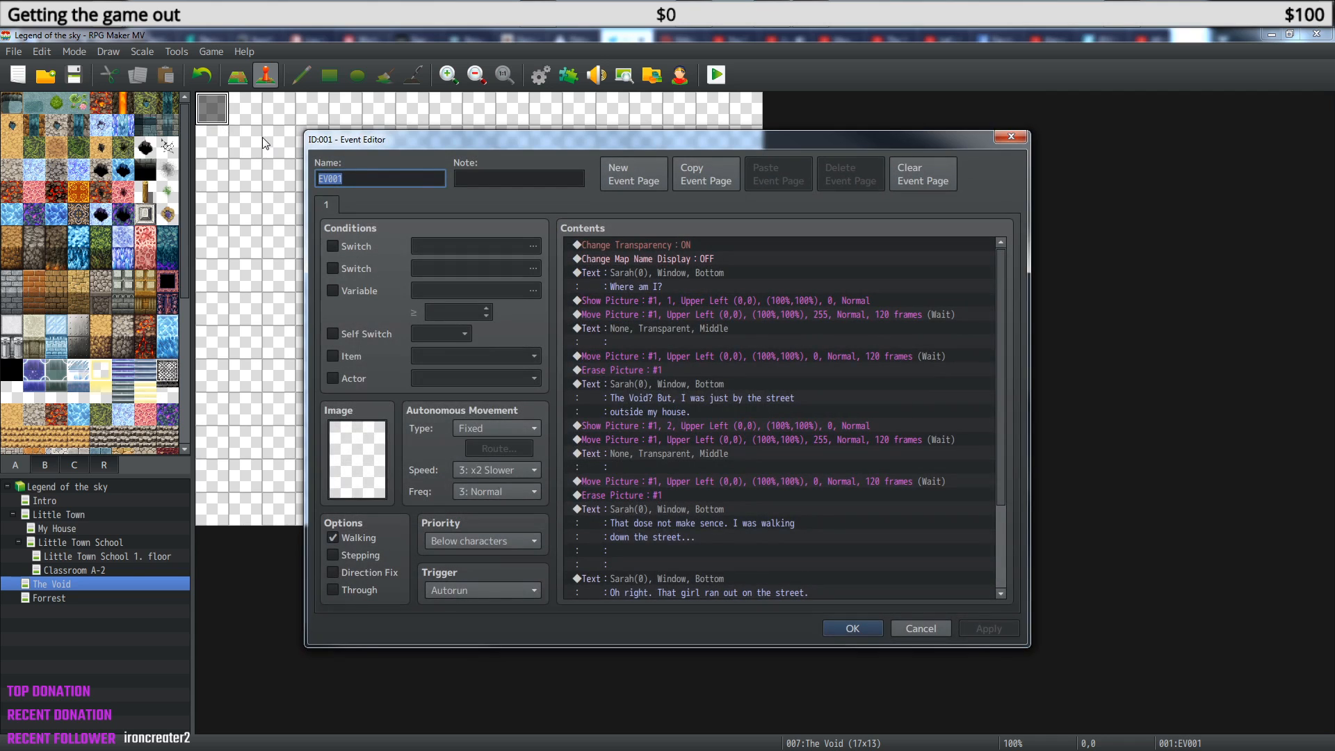
drag(1002, 372, 1000, 472)
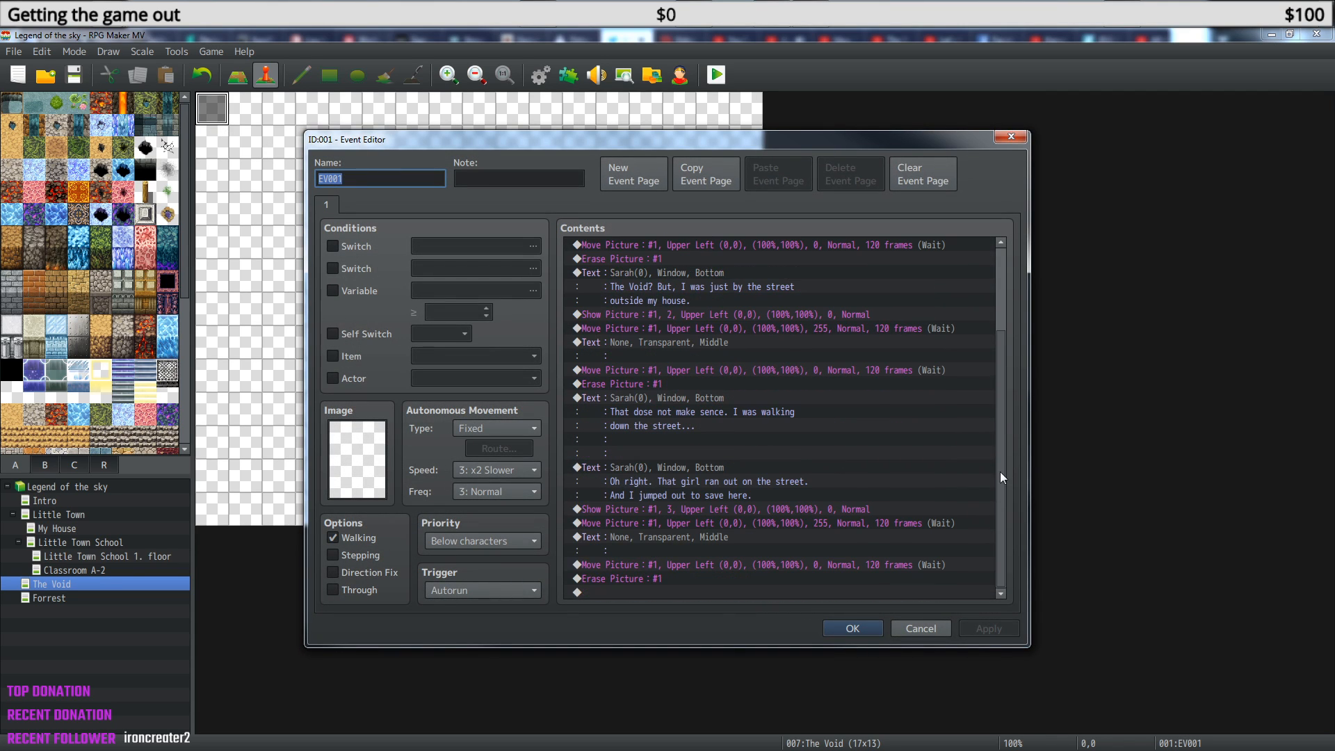
click(670, 591)
right_click(670, 589)
click(718, 585)
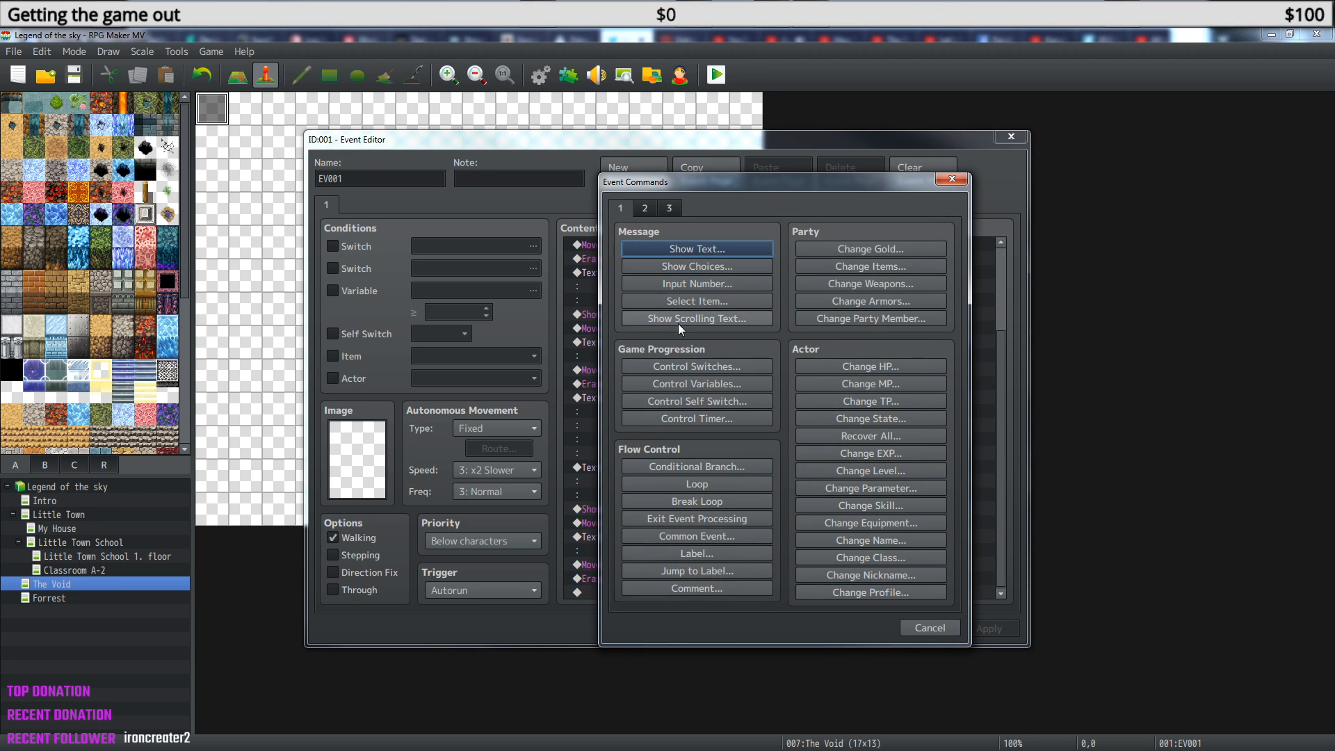
click(715, 372)
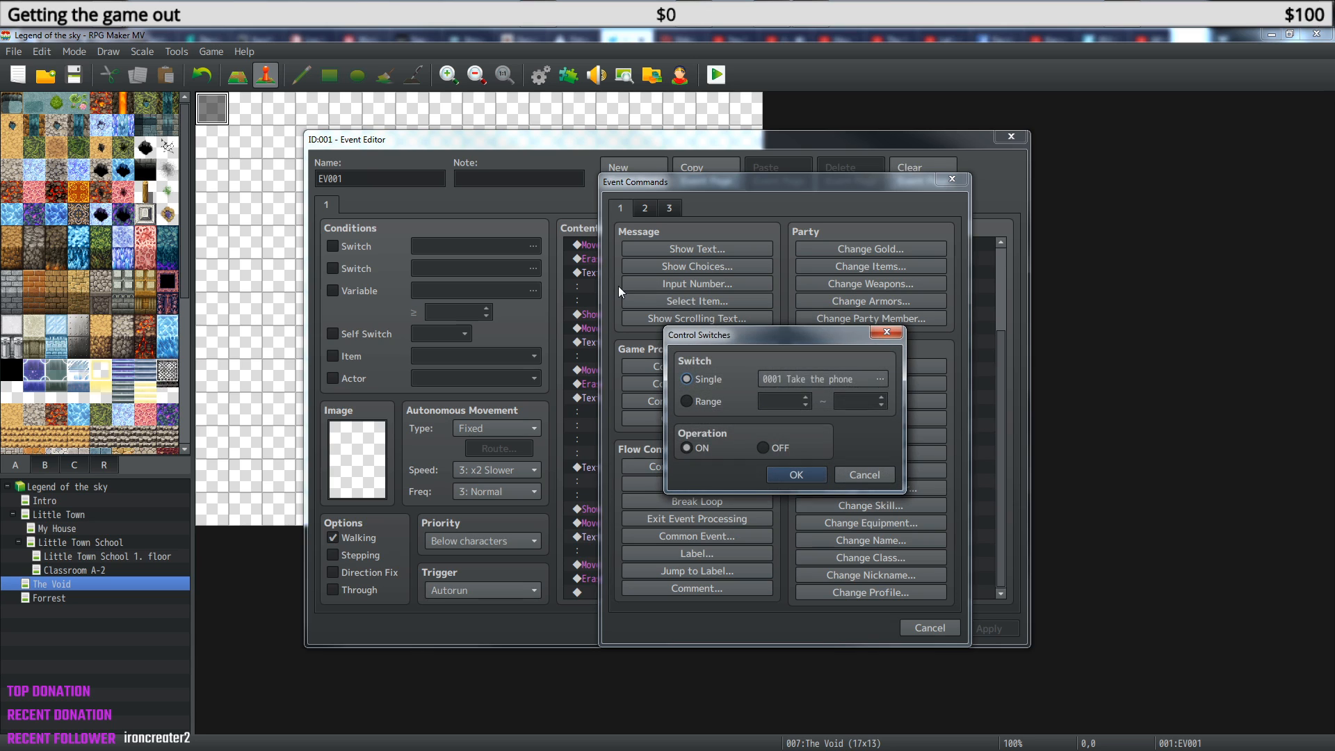
click(815, 382)
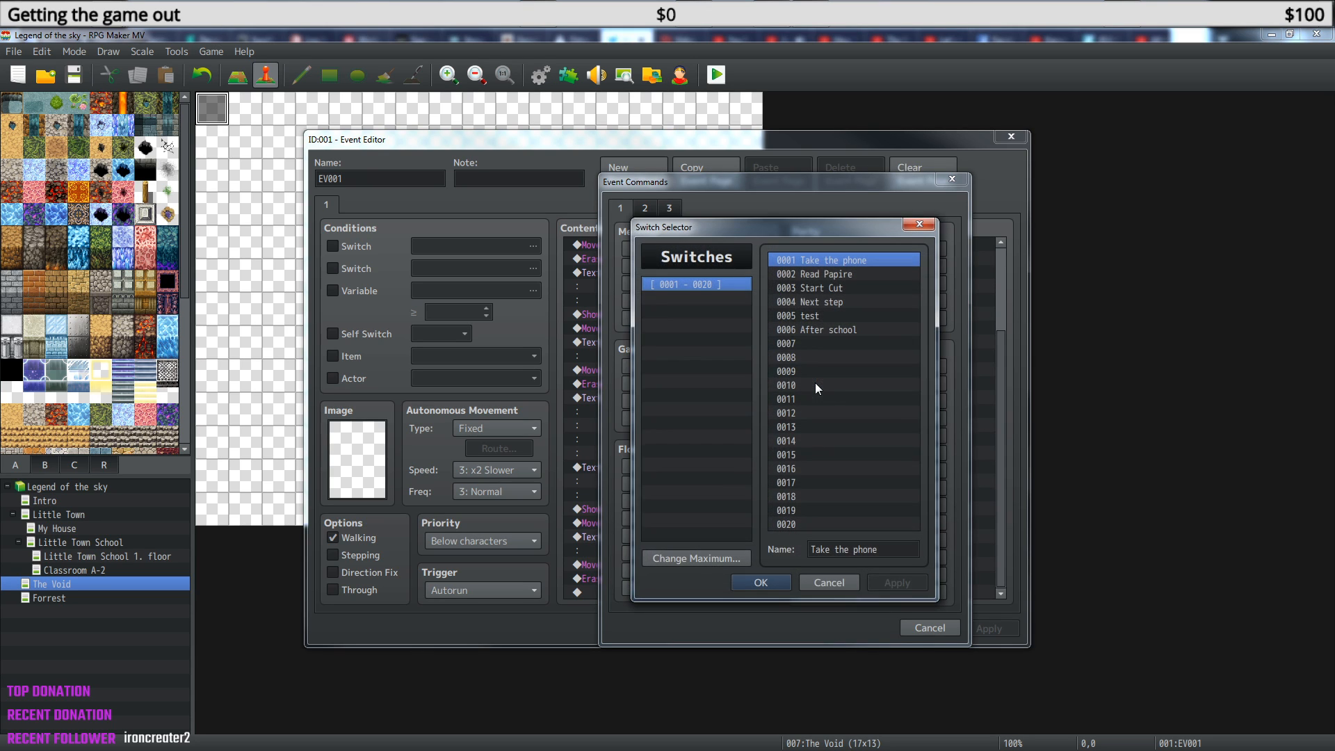
click(824, 345)
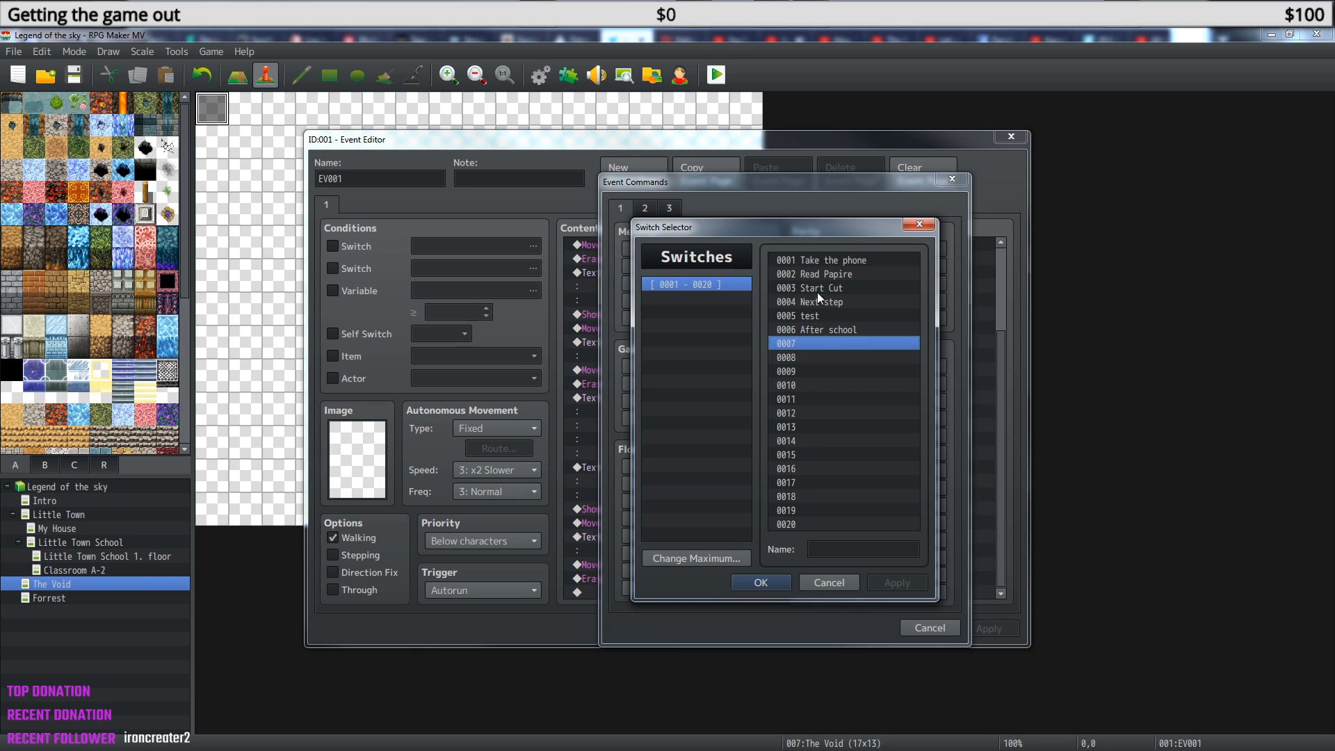
click(848, 549)
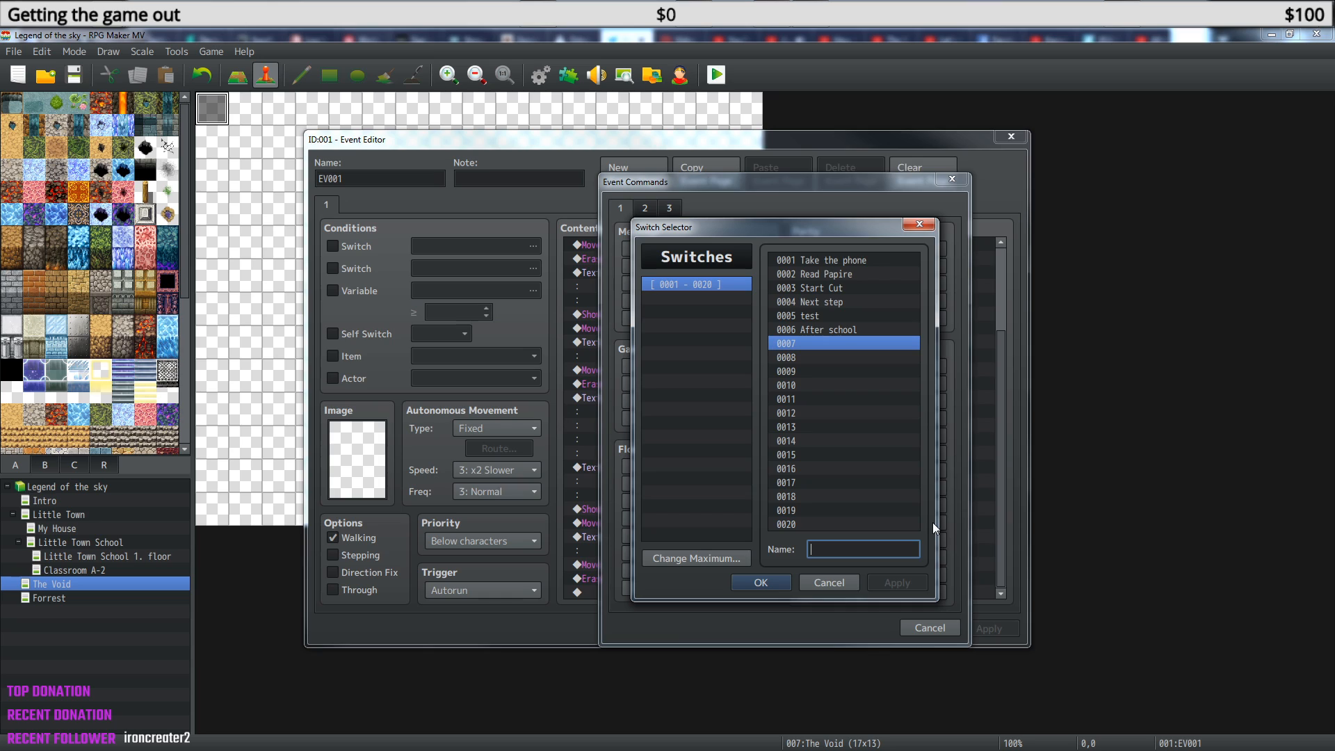
text(Chuse)
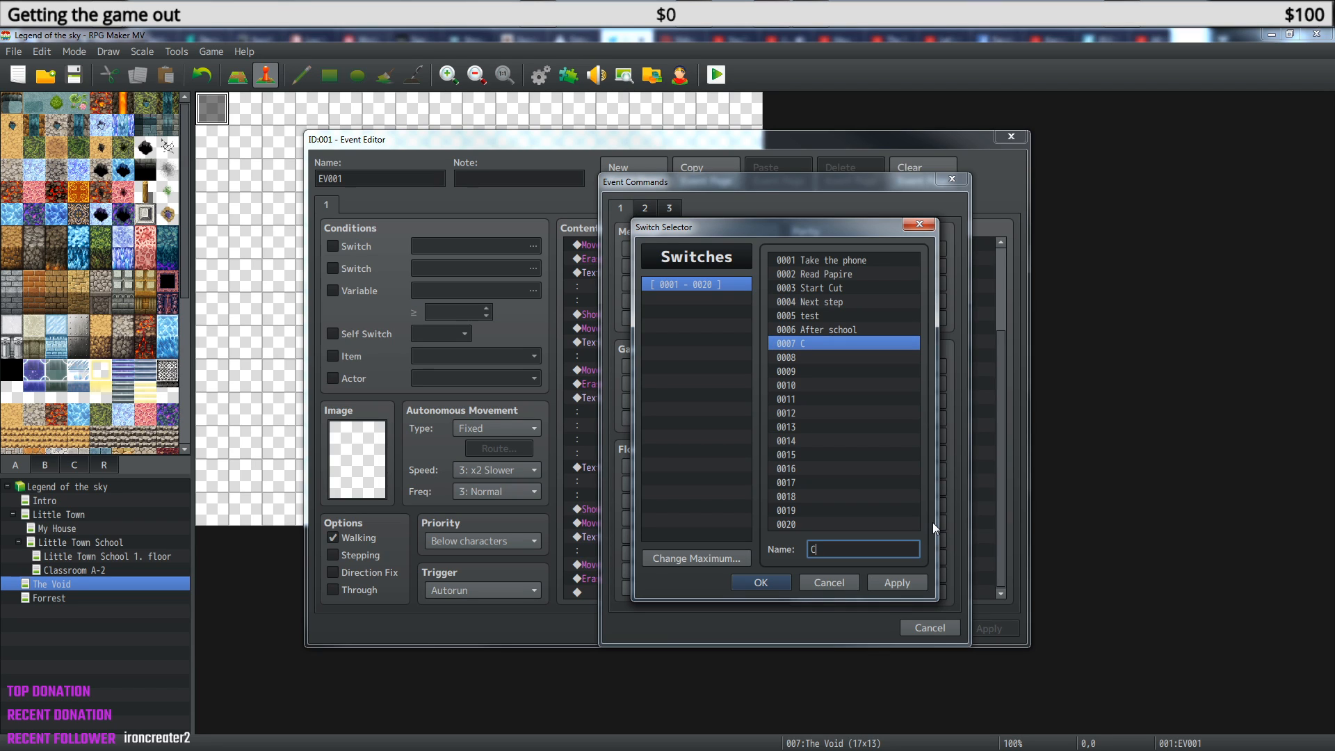
key(BackSpace)
key(BackSpace)
key(BackSpace)
key(BackSpace)
key(BackSpace)
key(BackSpace)
key(BackSpace)
Name switch 0007 "Pick a winner" and assign it to the Control Switches command.
text(Pik a winne)
click(815, 549)
text(c)
click(765, 582)
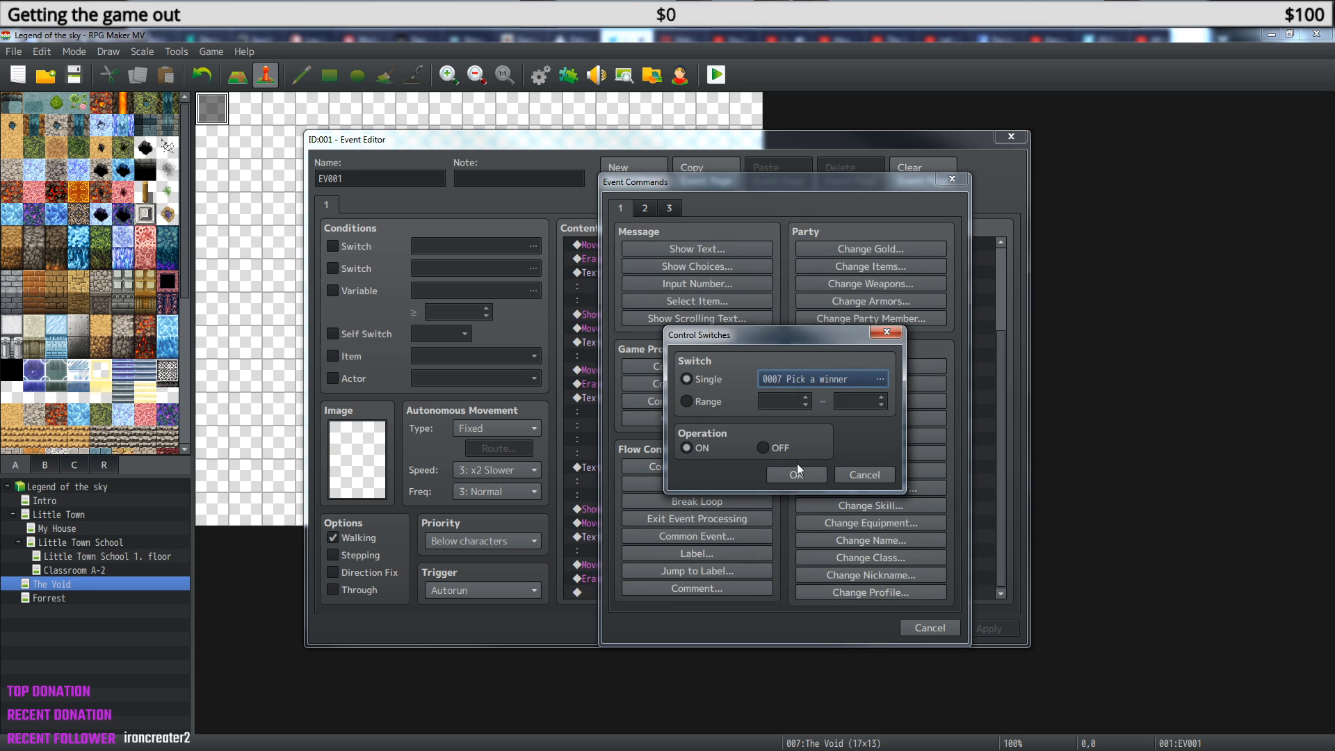
Finish the command turning switch 0007 Pick a winner ON, and add a Control Self Switch A = ON command at the end of EV001.
click(804, 478)
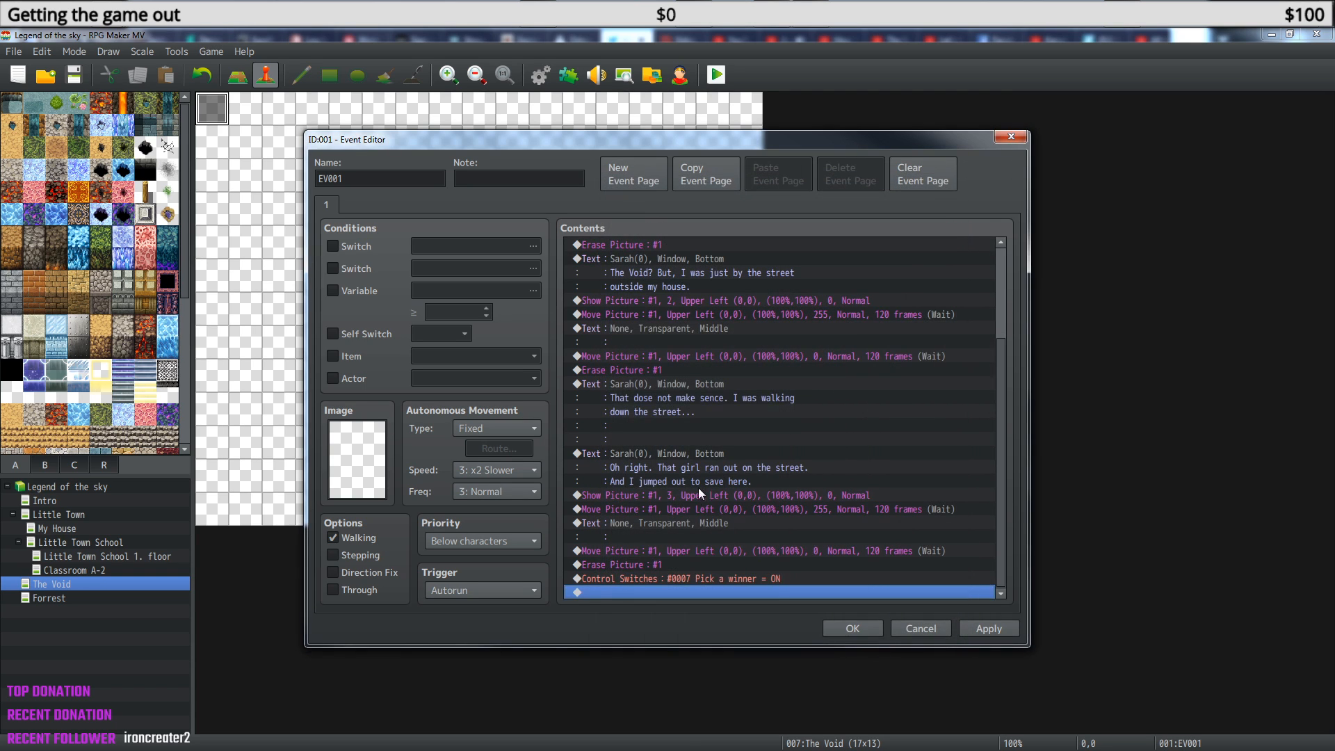
click(853, 627)
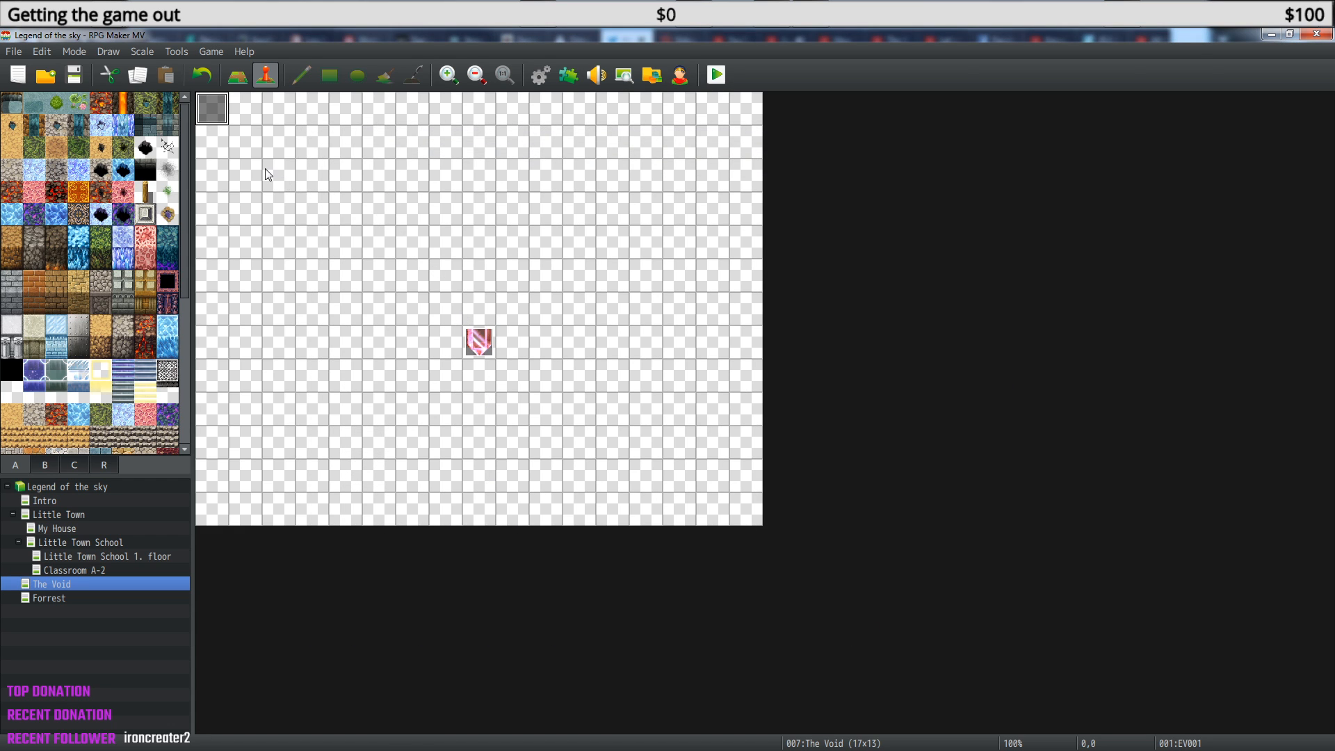
right_click(220, 112)
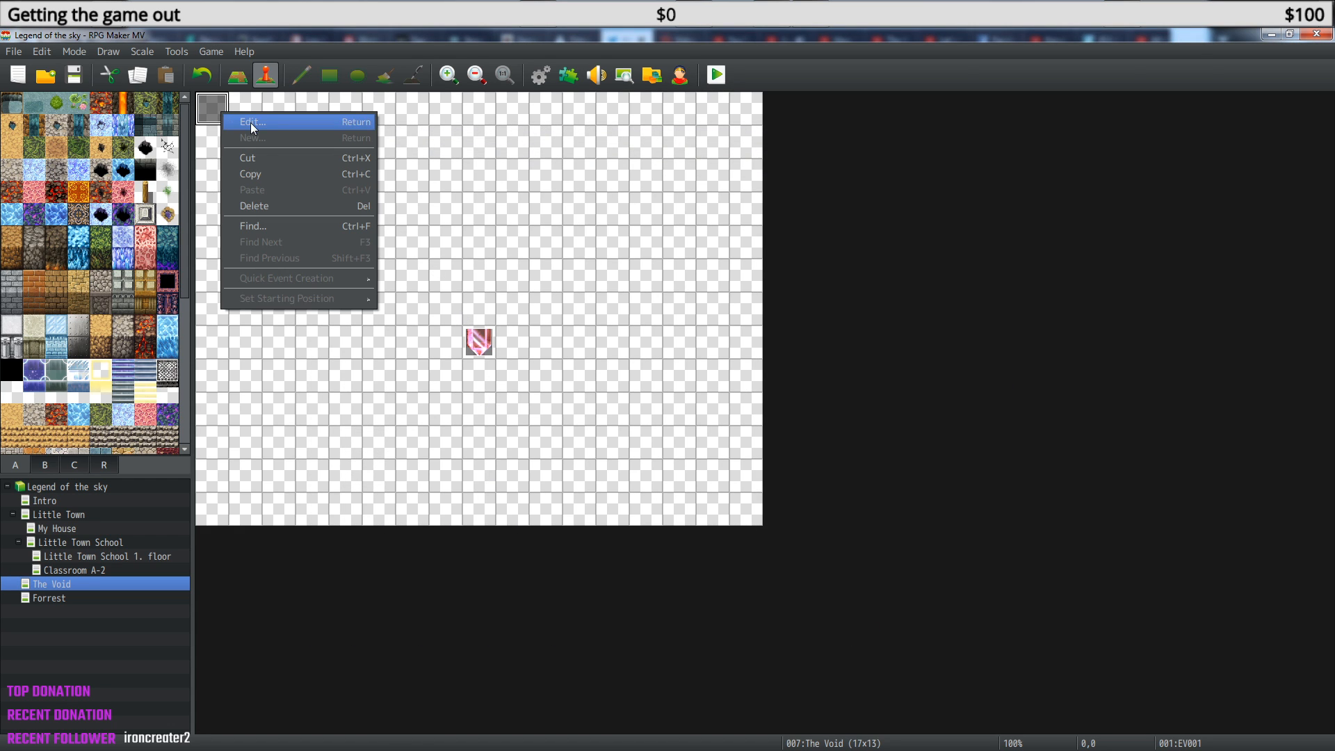
click(251, 122)
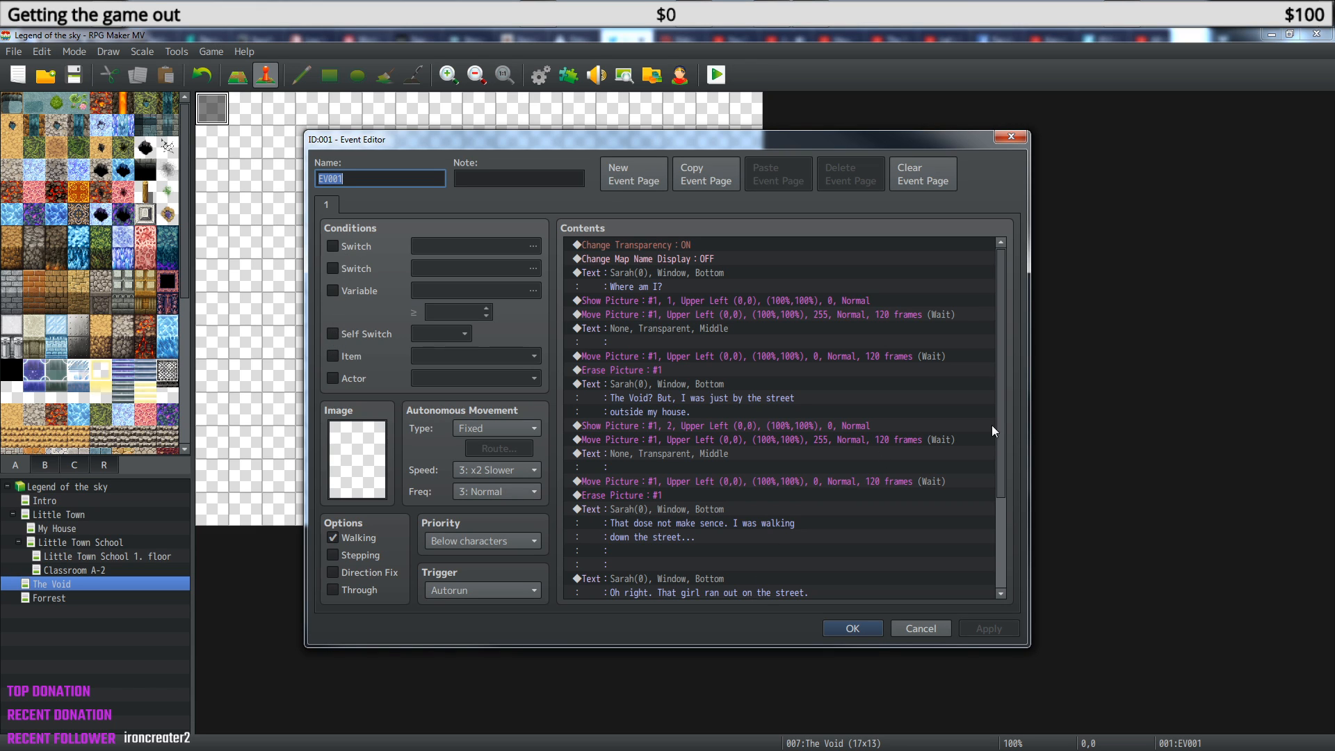
drag(1002, 434, 1000, 554)
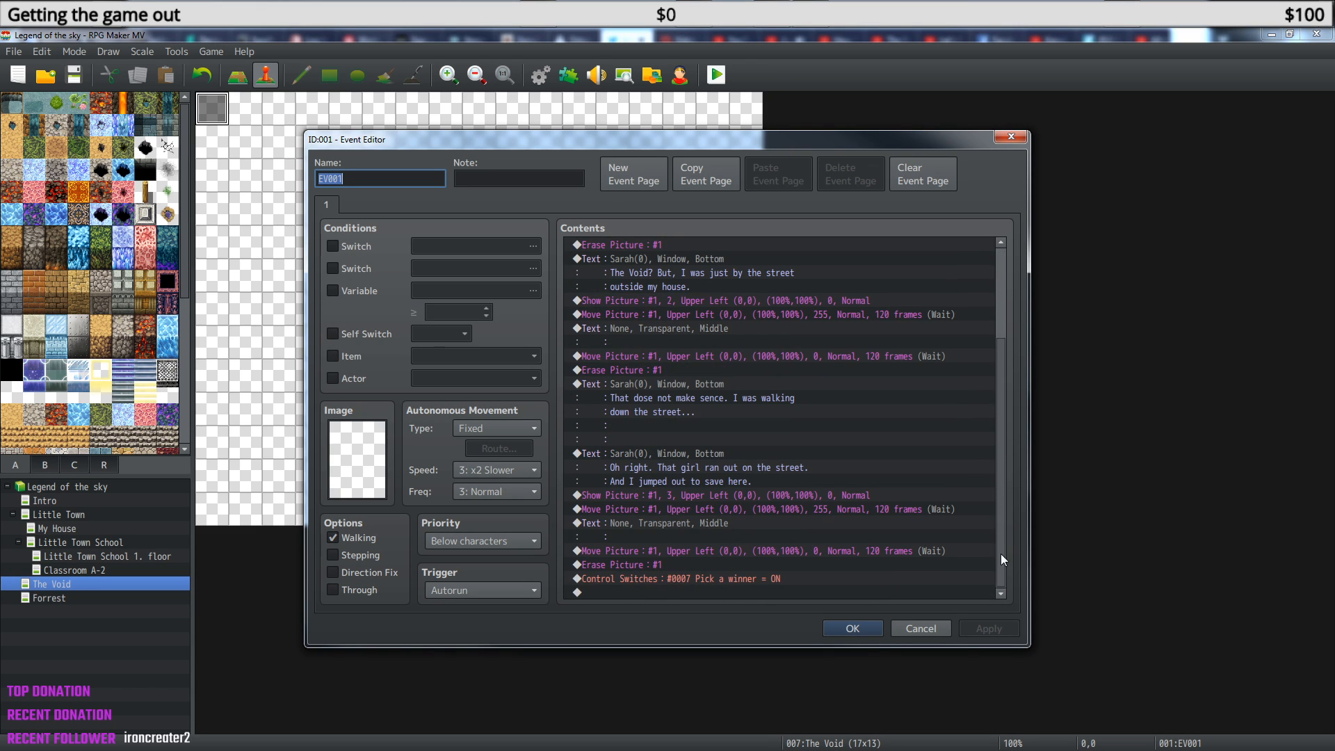
right_click(727, 593)
click(787, 587)
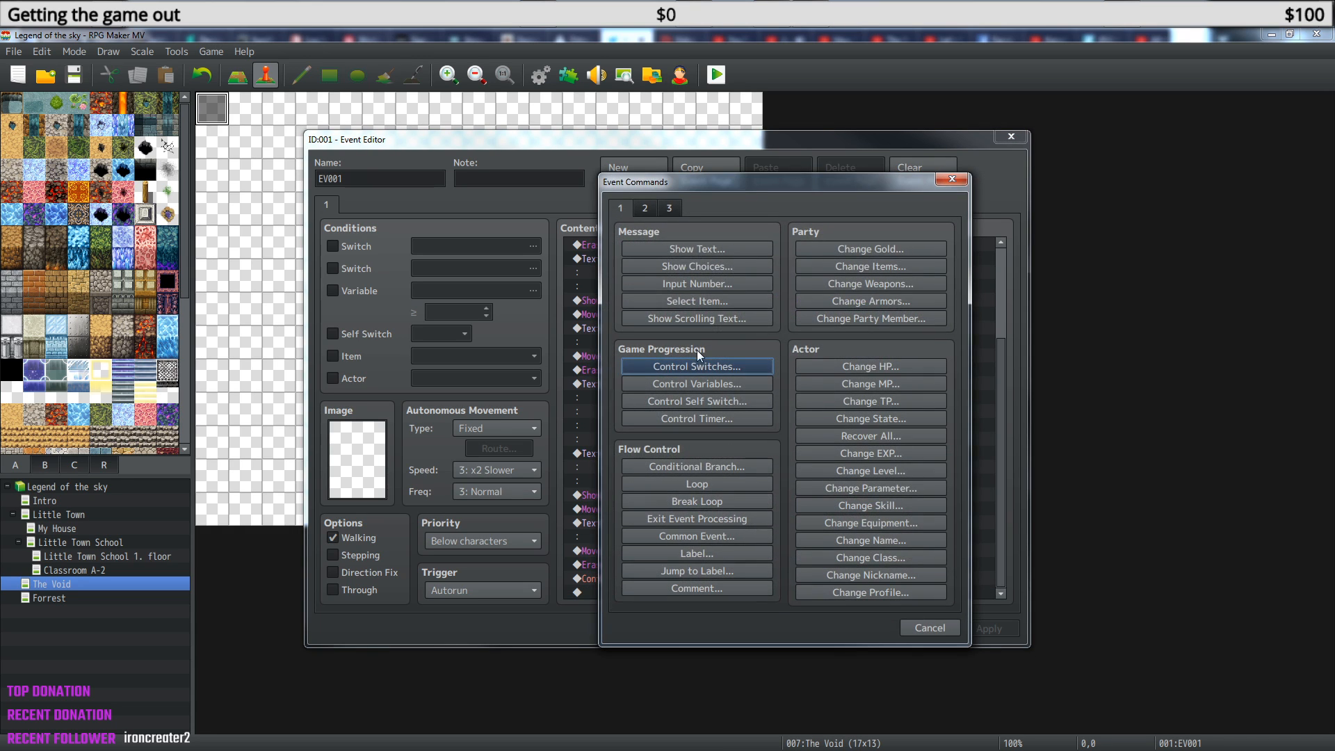
click(707, 403)
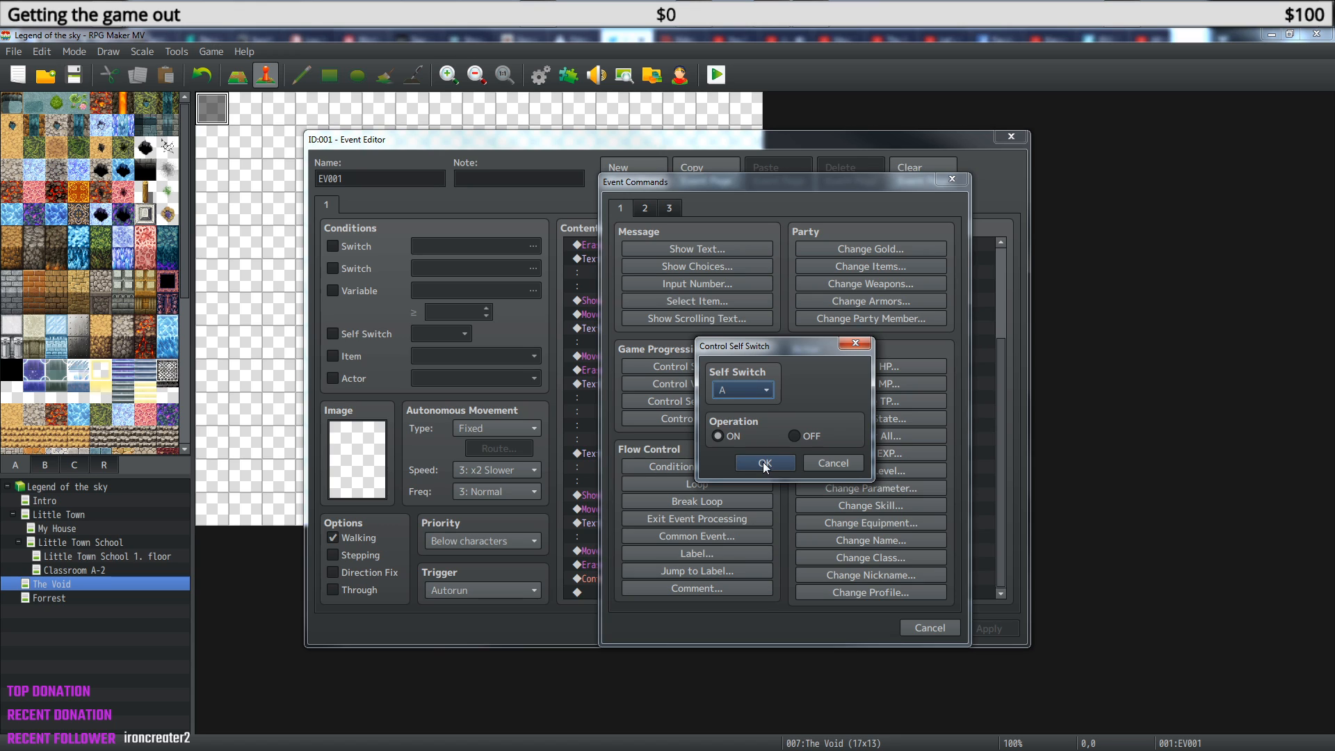
click(764, 463)
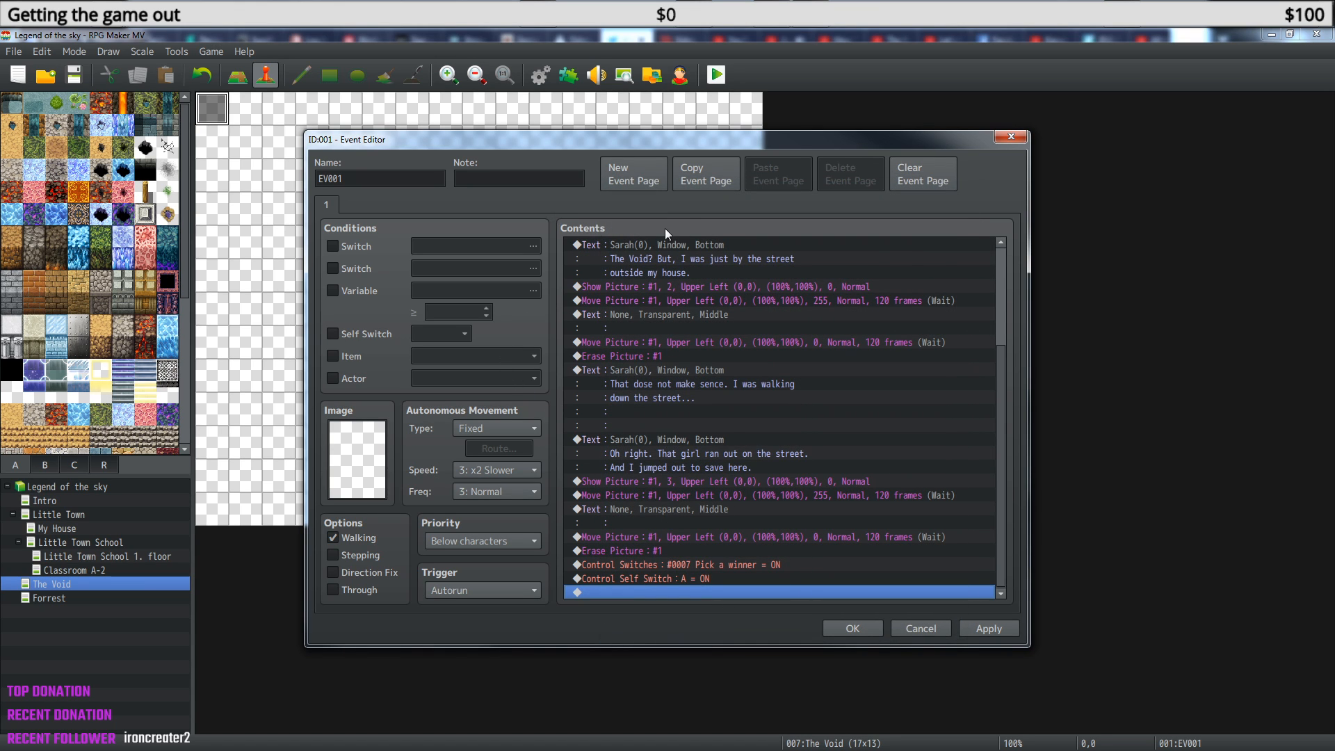
Add a blank second page to event EV001 with self switch A as its condition, and save the event.
click(653, 186)
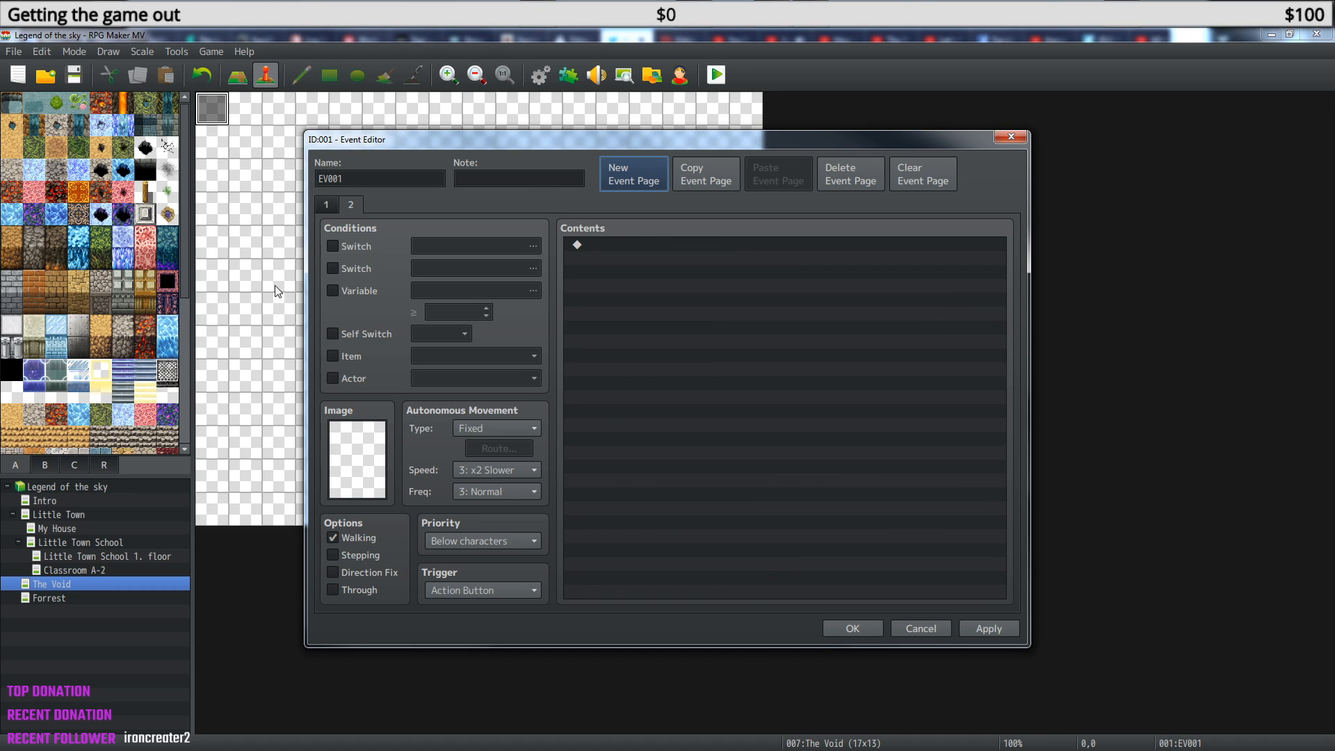
click(333, 334)
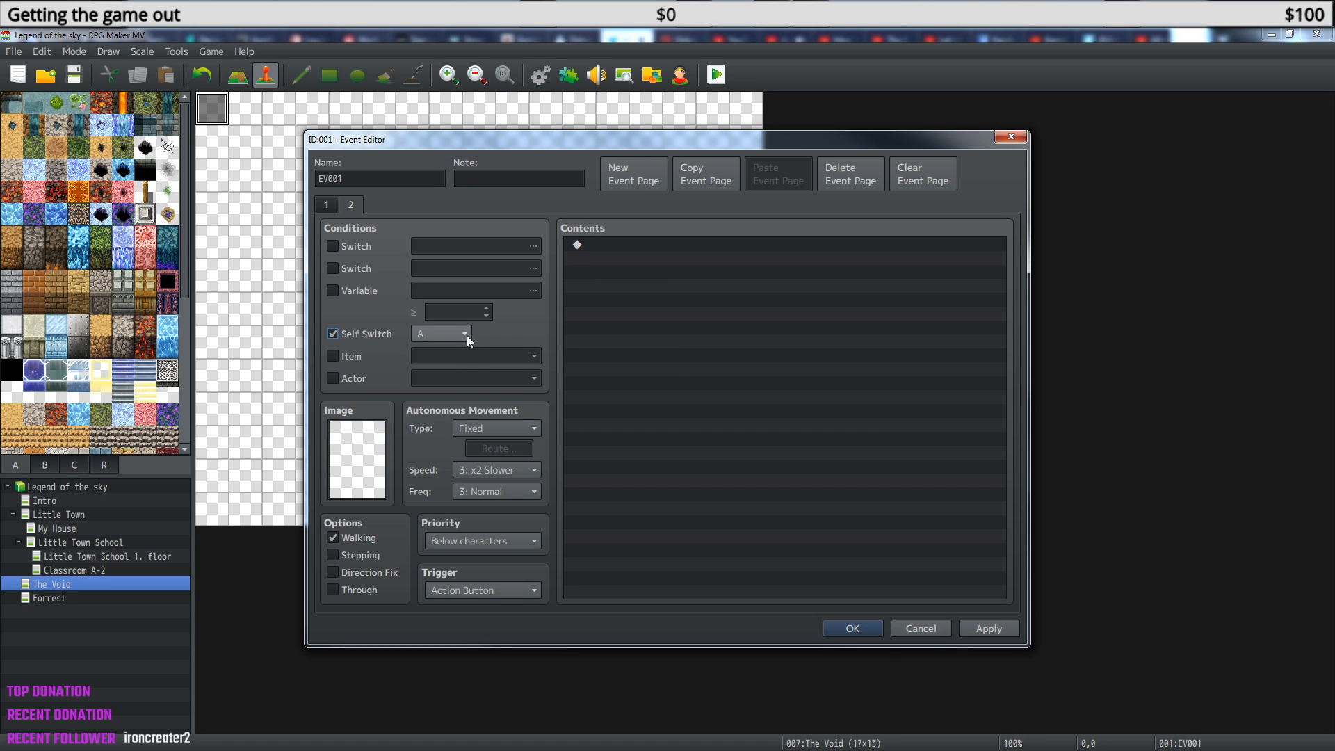
click(855, 630)
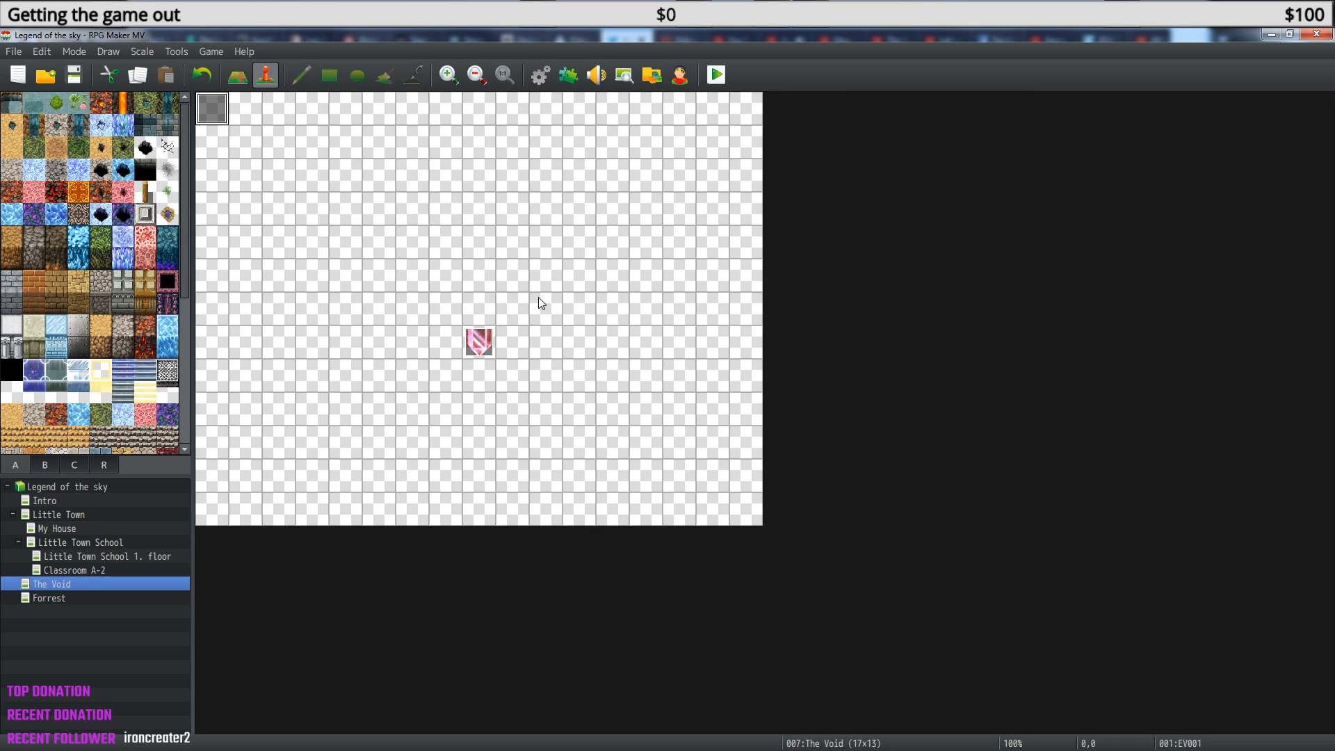
click(283, 120)
click(354, 122)
click(420, 116)
click(483, 120)
click(550, 120)
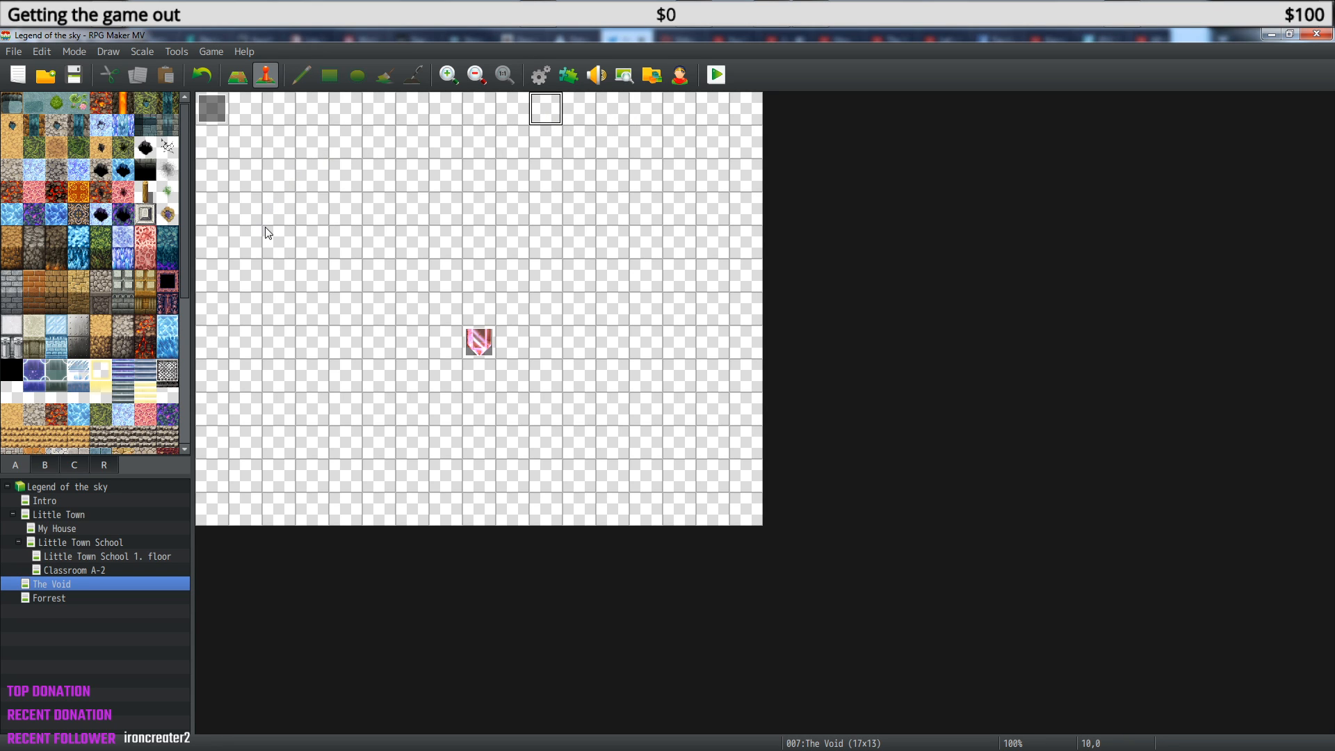
click(344, 142)
click(390, 239)
click(373, 213)
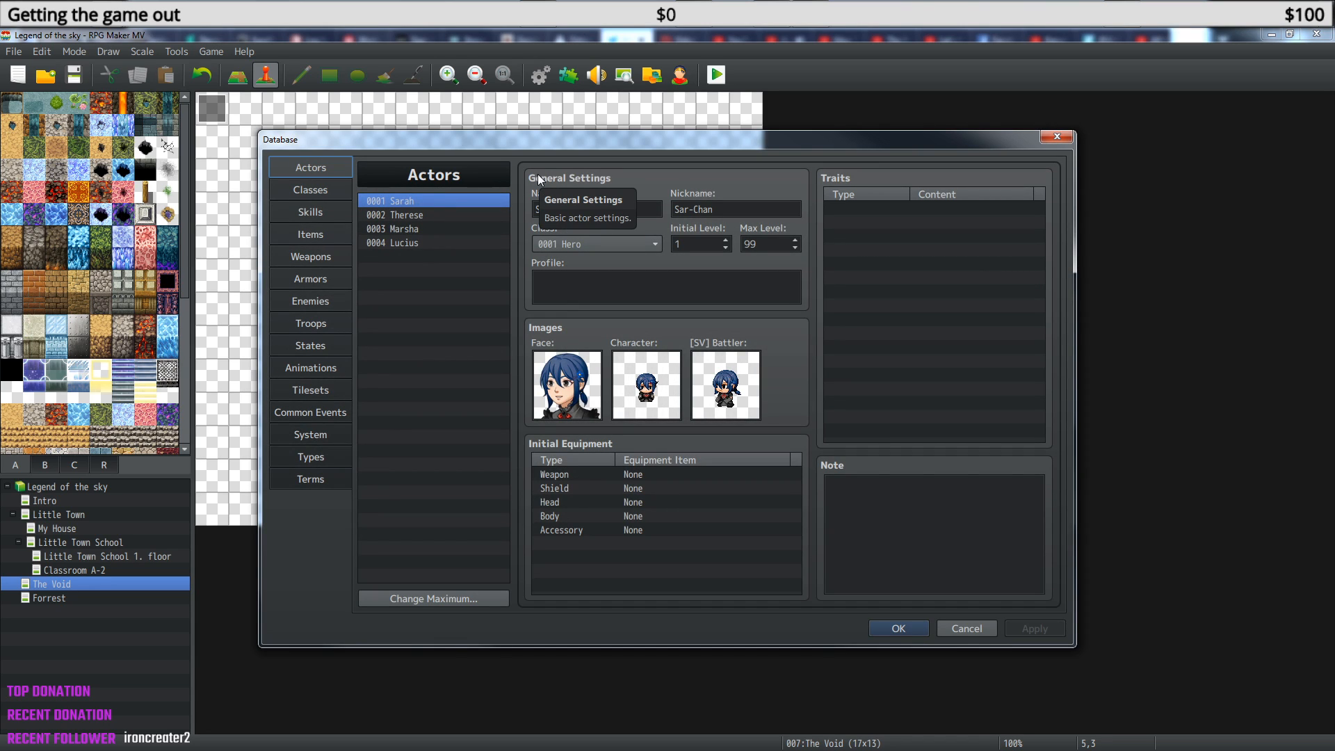
Review the actors and compare the traits and skills of the Hero, Warrior, Mage and Priest classes in the database.
click(415, 215)
click(417, 228)
click(416, 242)
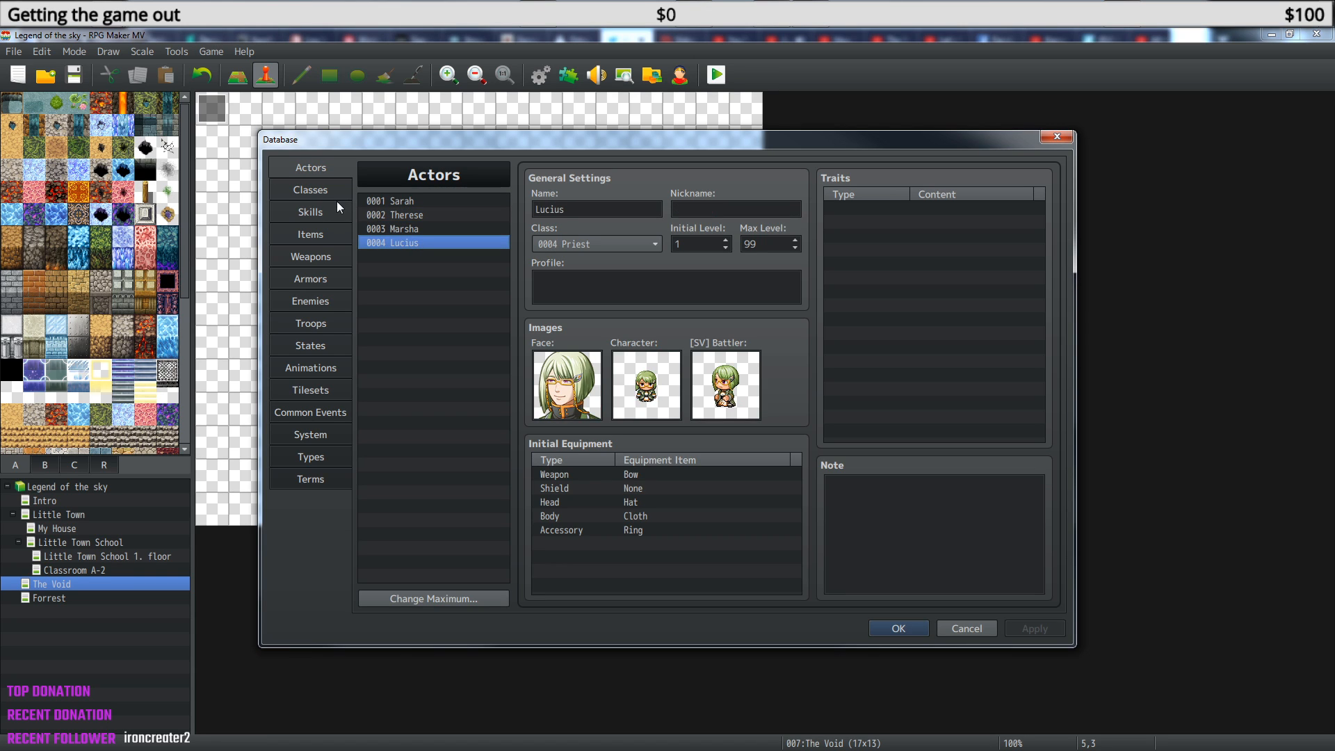
click(328, 189)
click(417, 215)
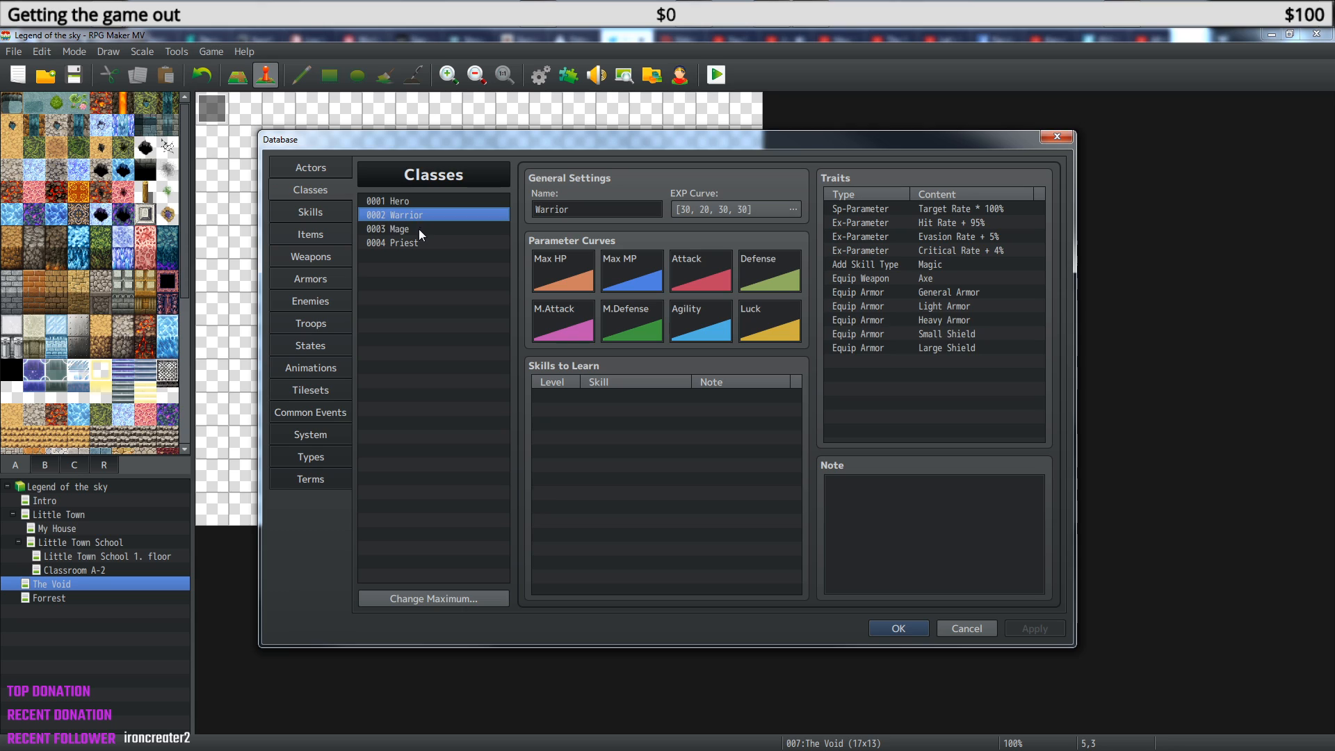
click(419, 229)
click(417, 242)
click(409, 202)
click(411, 212)
click(413, 229)
click(417, 243)
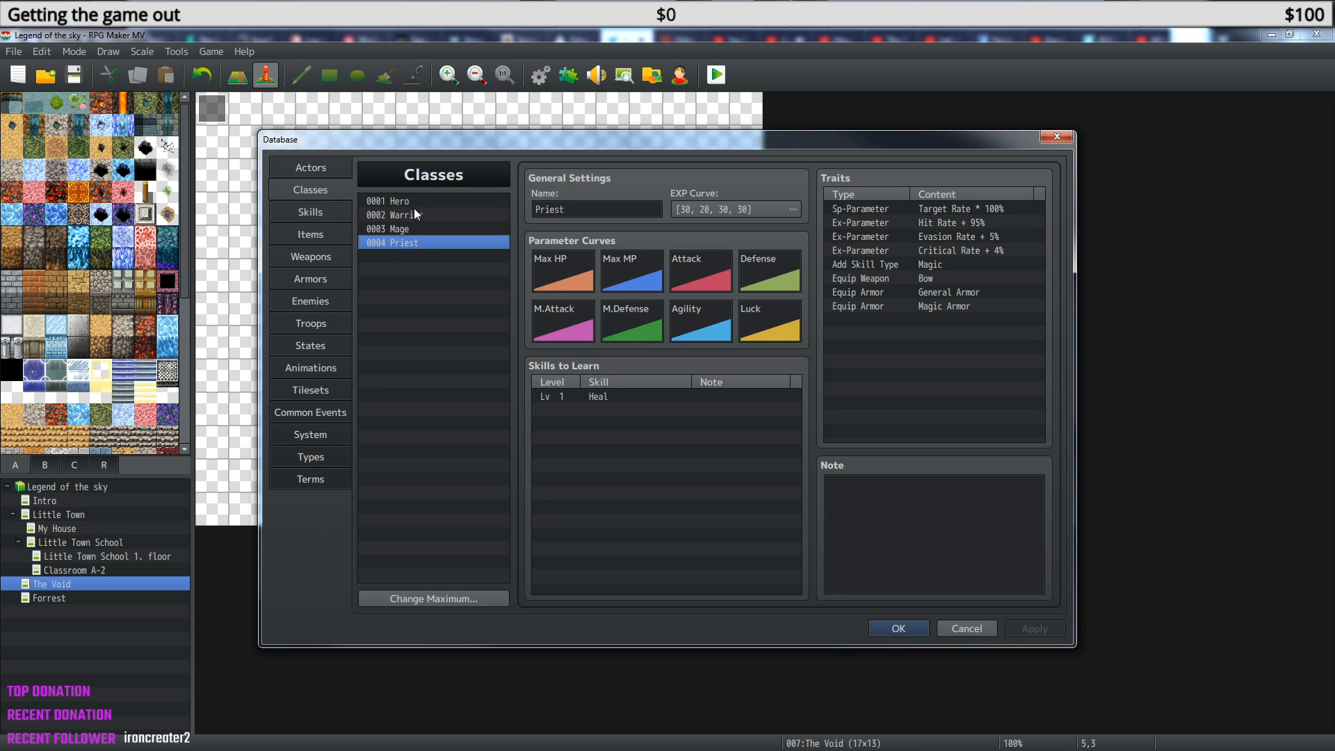
click(414, 200)
click(415, 214)
click(419, 229)
click(420, 242)
click(420, 202)
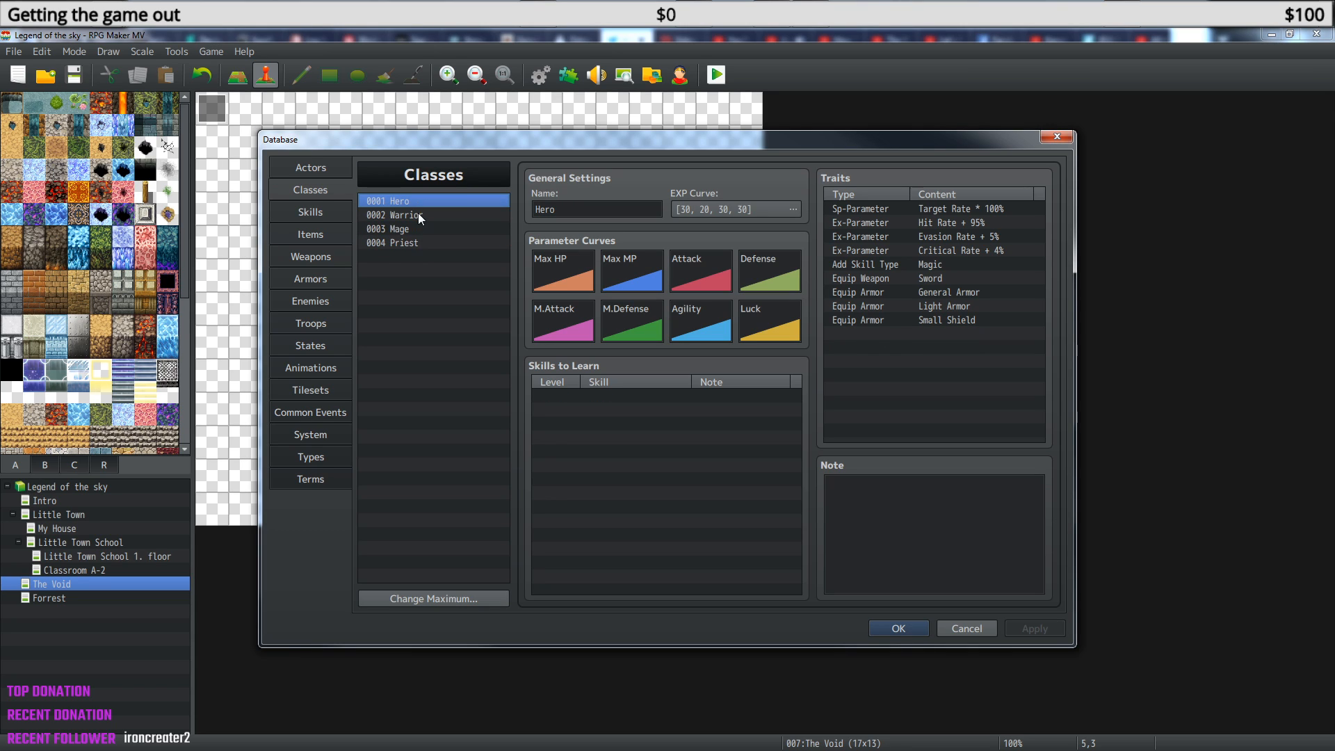
click(418, 214)
click(416, 228)
click(418, 241)
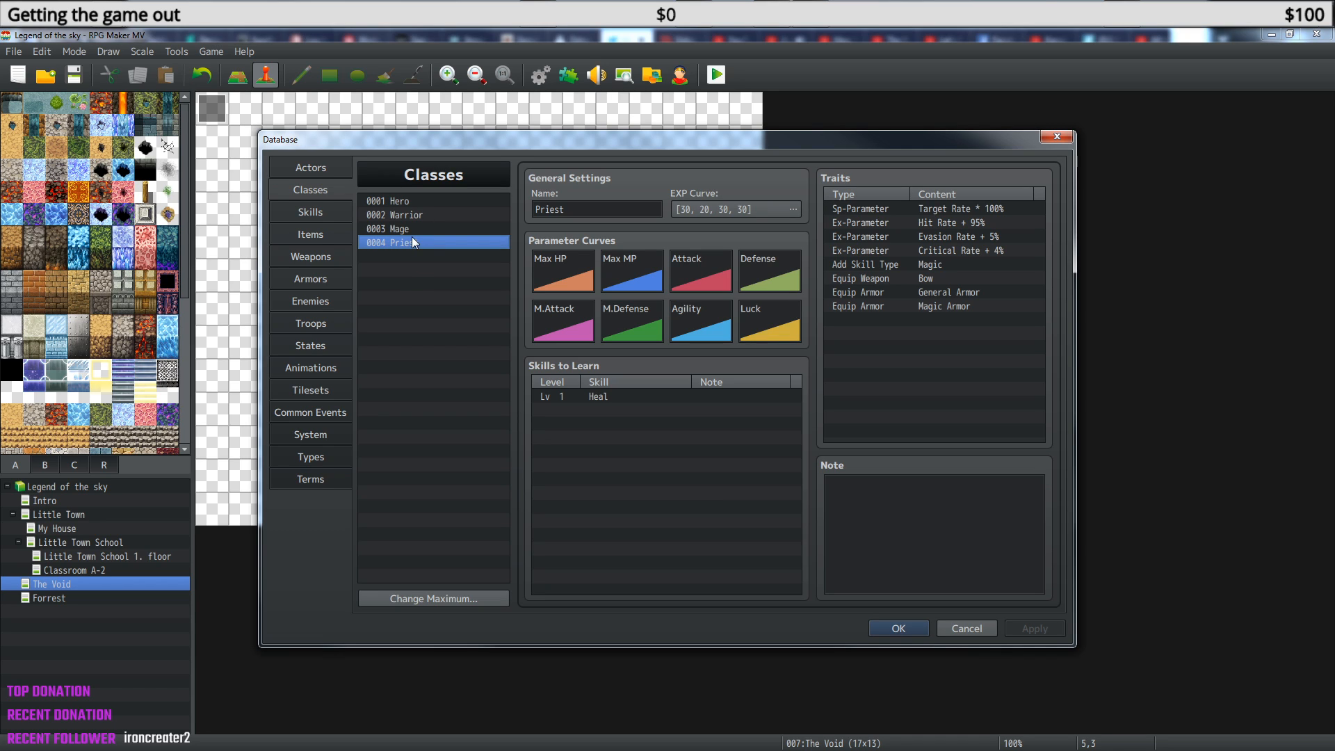
click(412, 202)
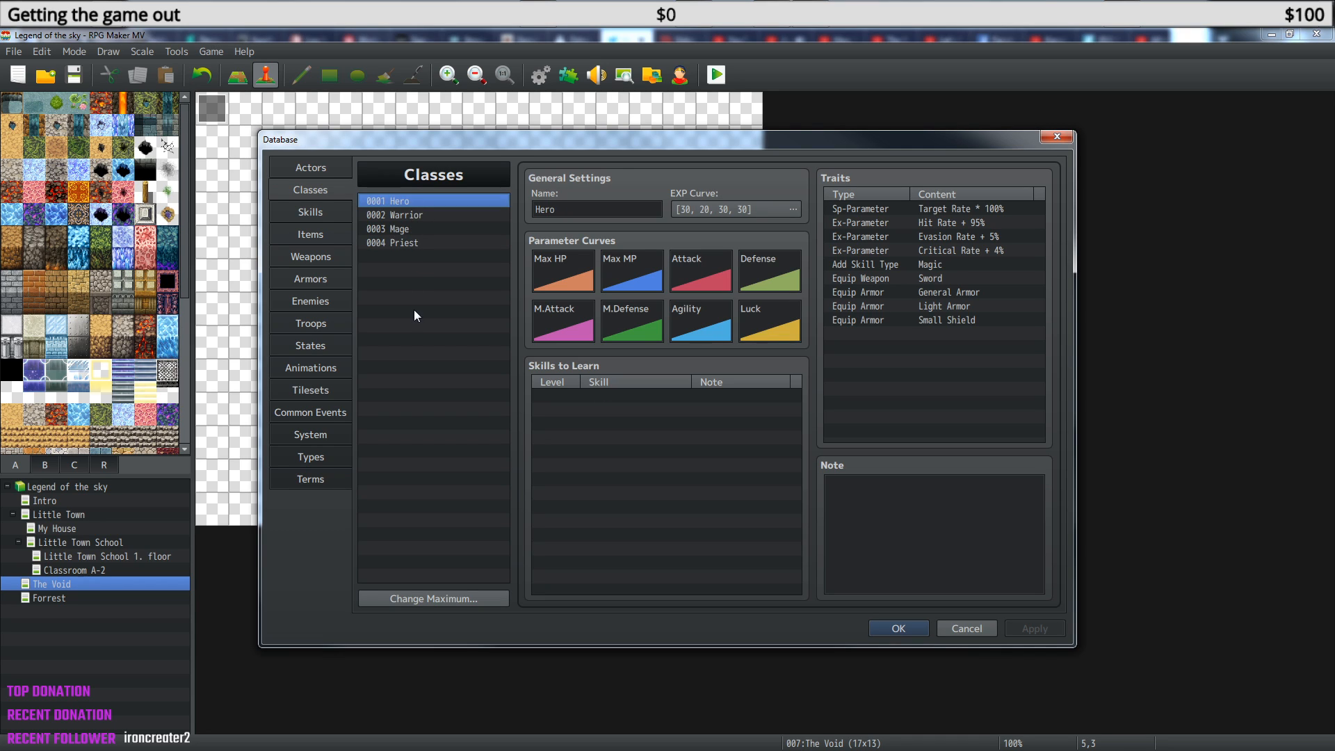
click(1058, 136)
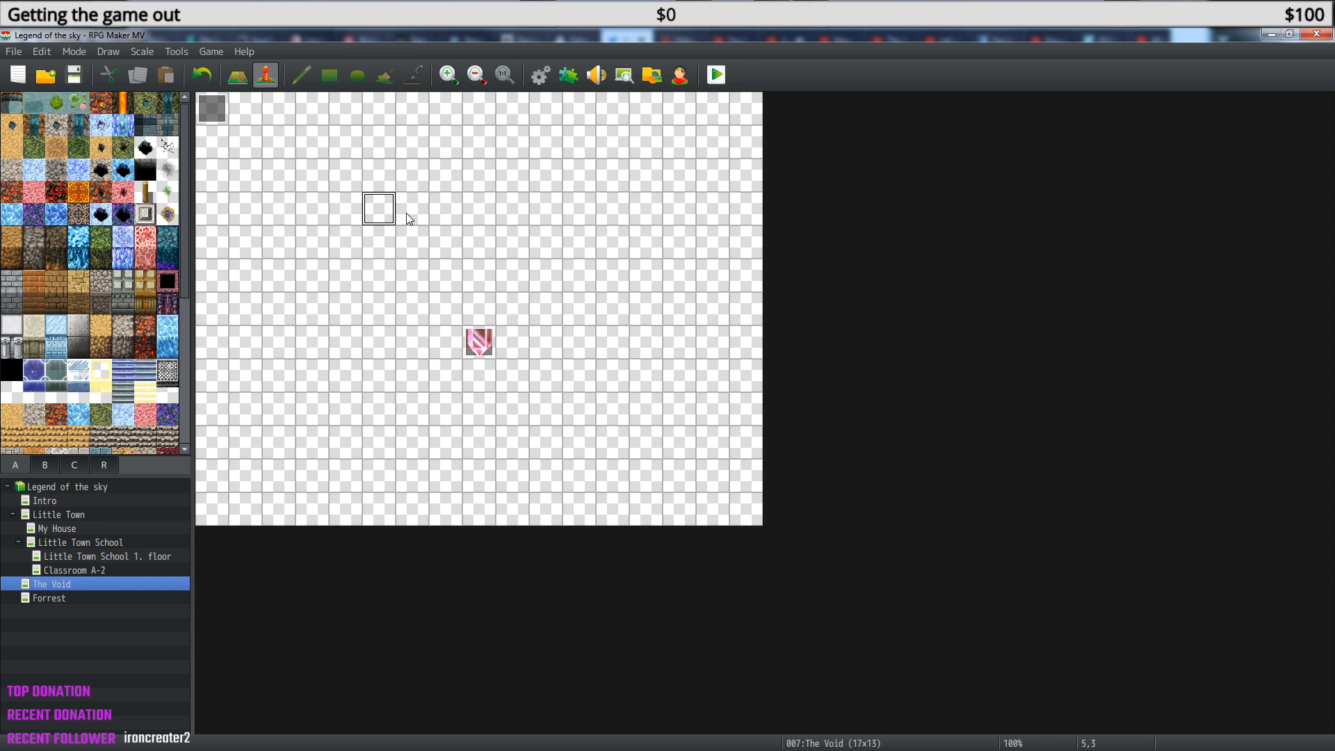
click(317, 289)
click(382, 274)
click(449, 210)
click(508, 212)
click(580, 279)
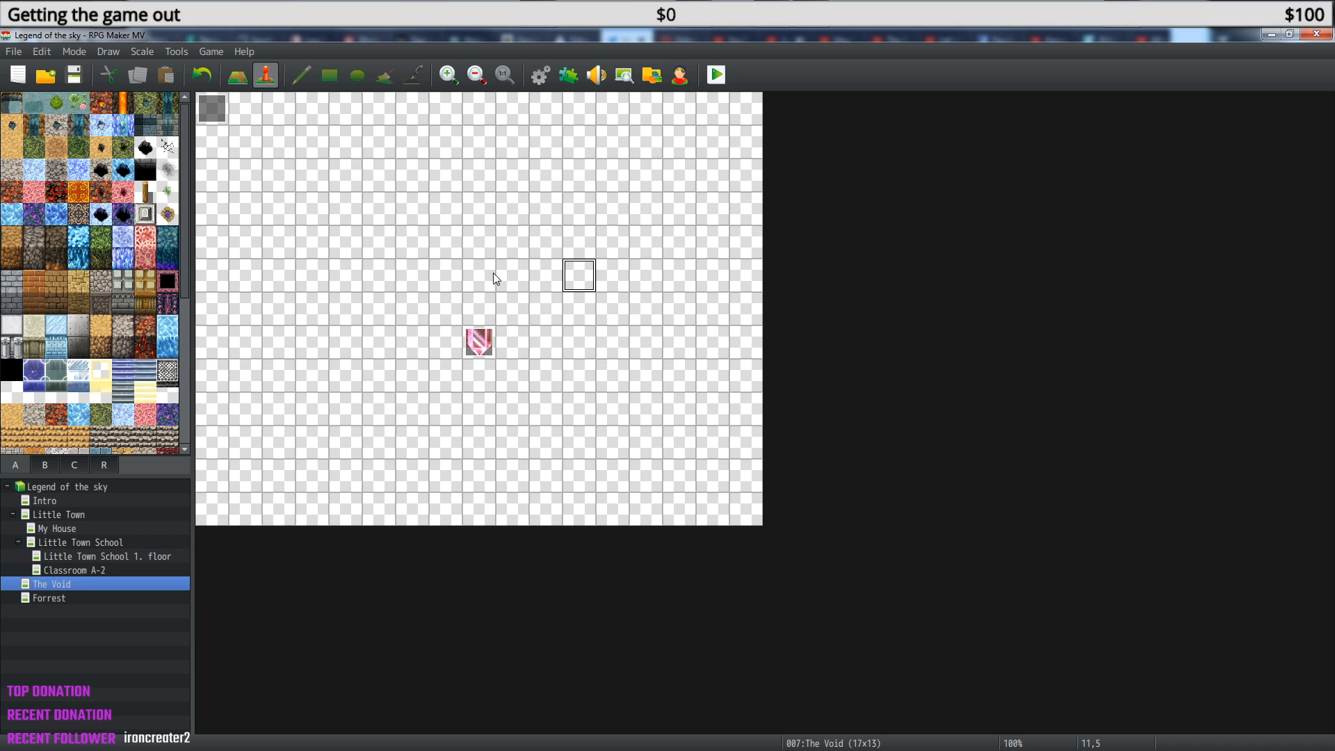
Create a new event at 5,5 on The Void map using the first character of the Actor1 sheet as its image.
click(382, 269)
right_click(381, 268)
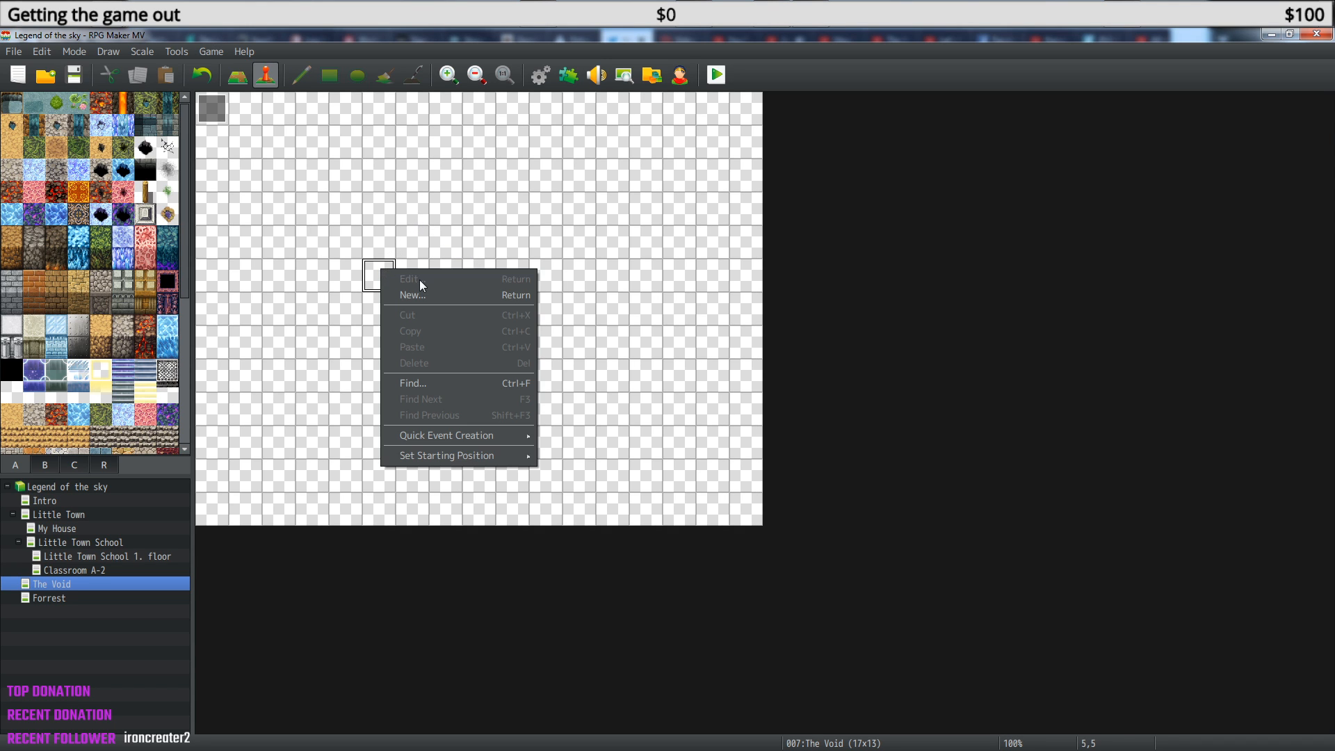
click(420, 295)
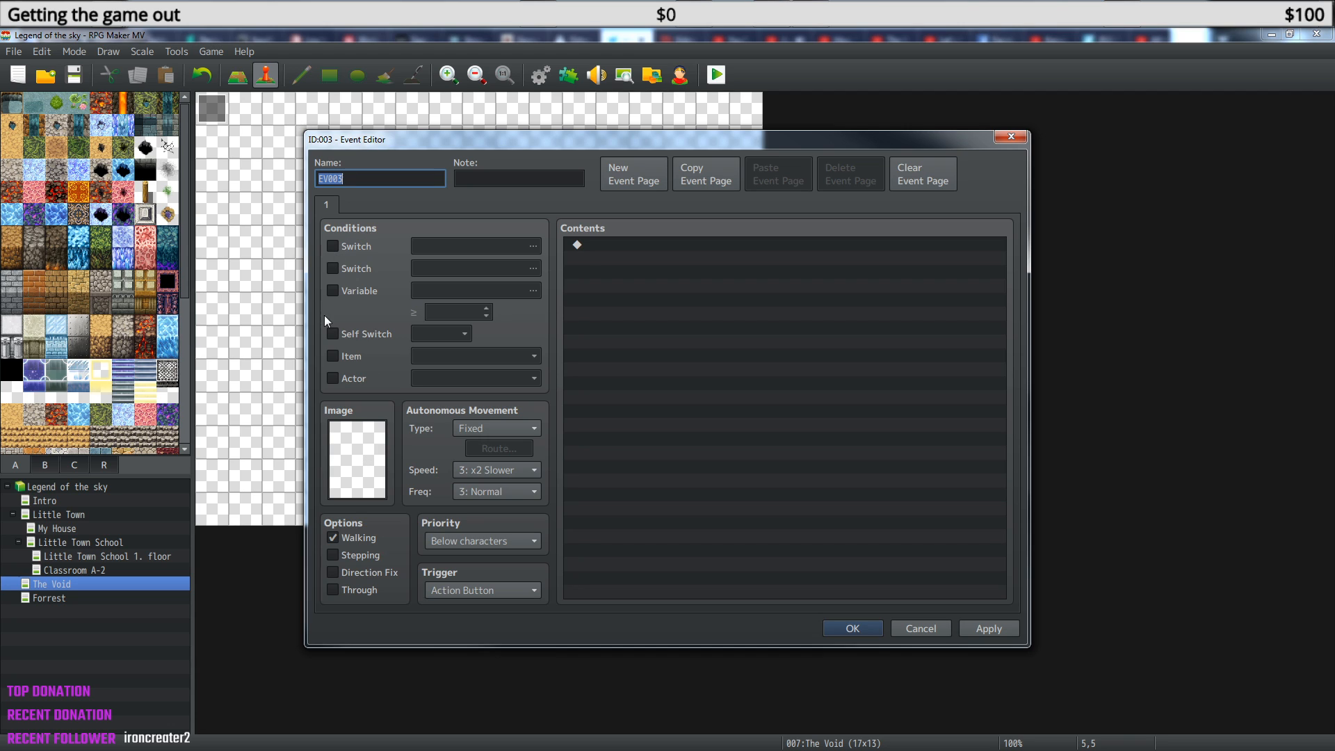
double_click(363, 448)
click(461, 266)
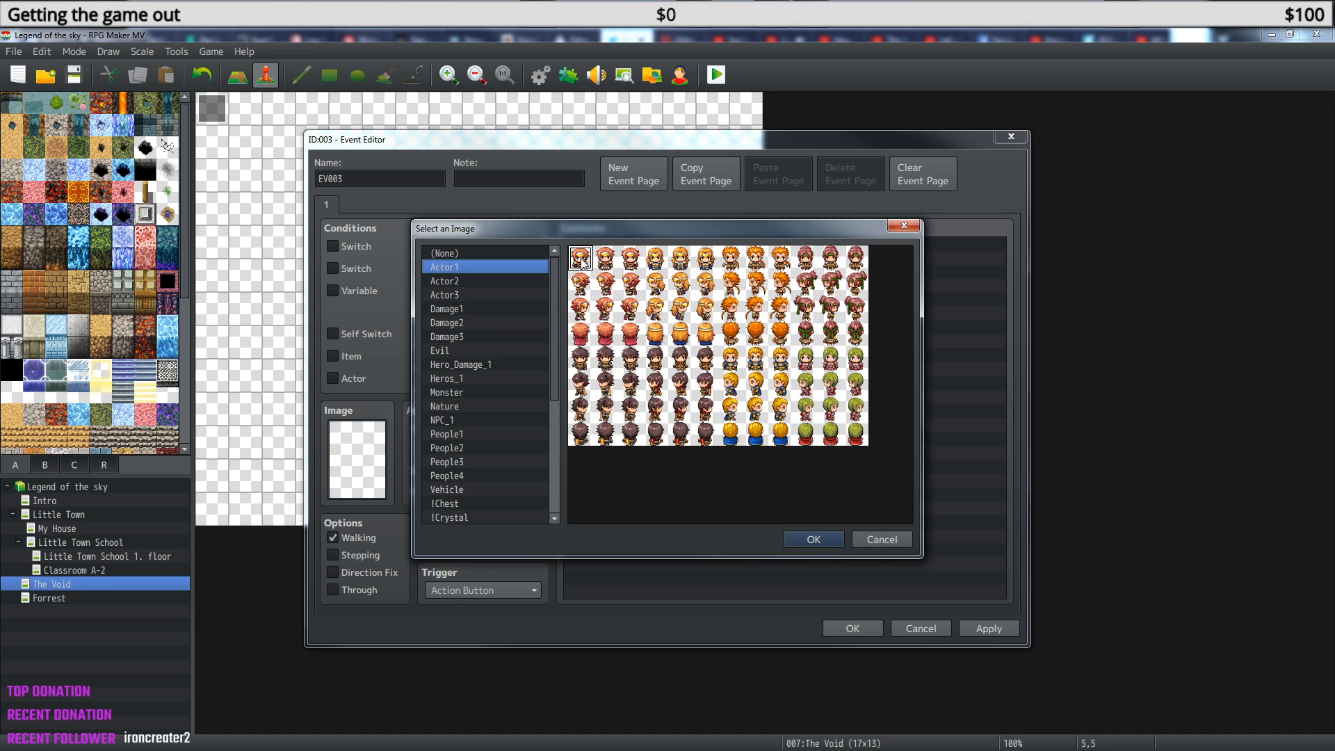
click(815, 541)
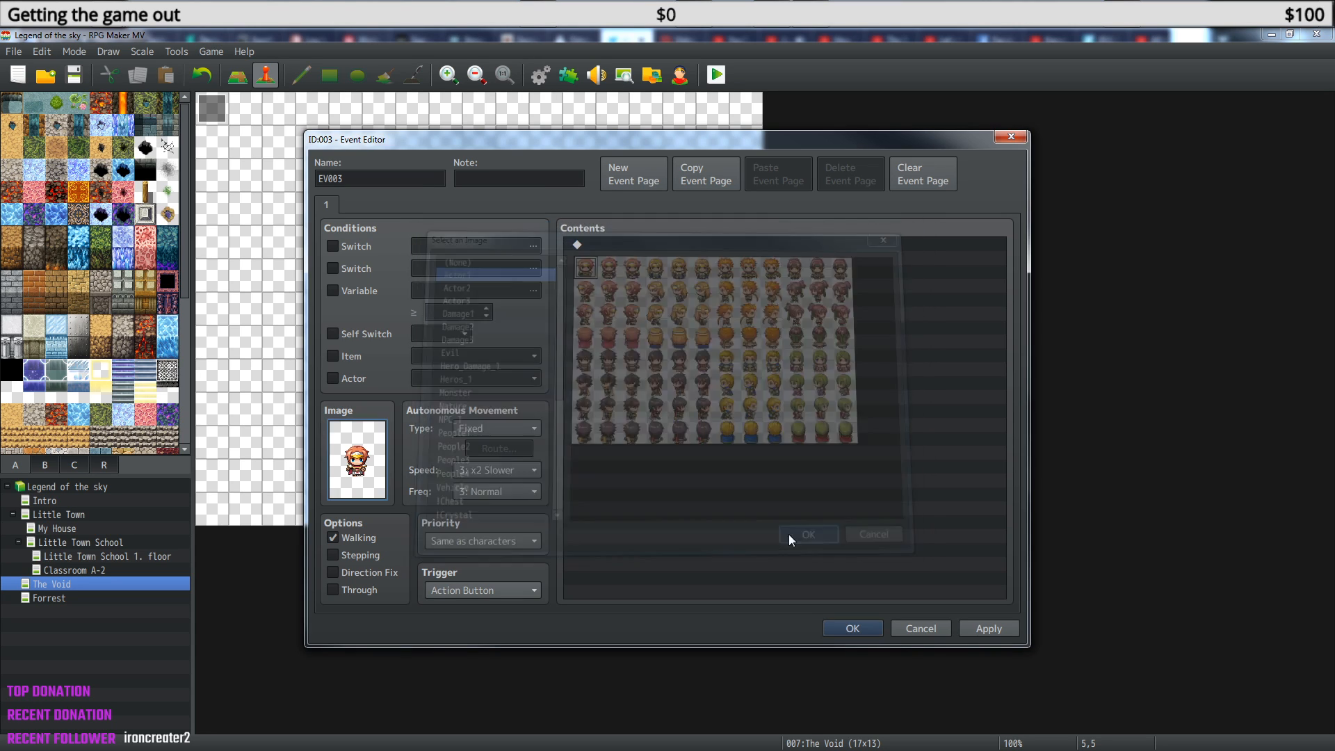
double_click(359, 464)
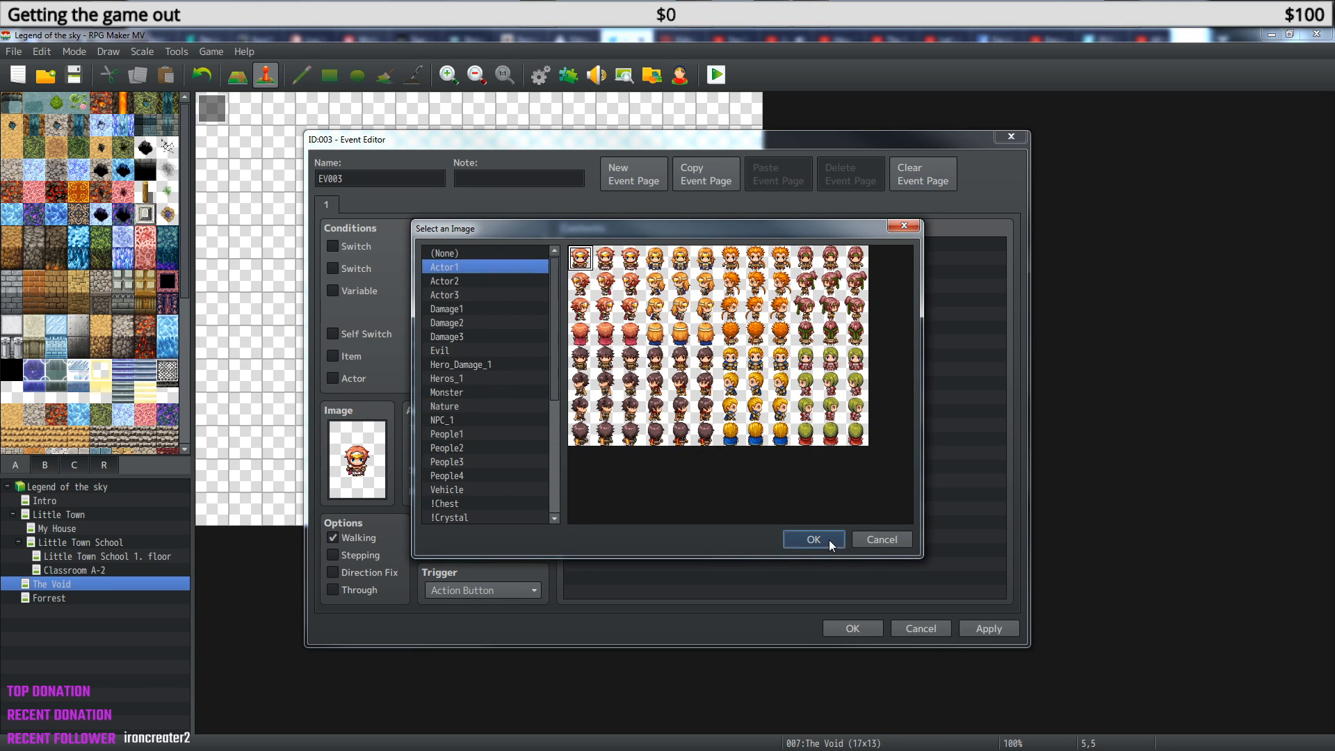
click(829, 541)
Make the new event at 5,5 appear only when switch 0007 Pick a winner is on, and save it.
click(332, 247)
click(523, 245)
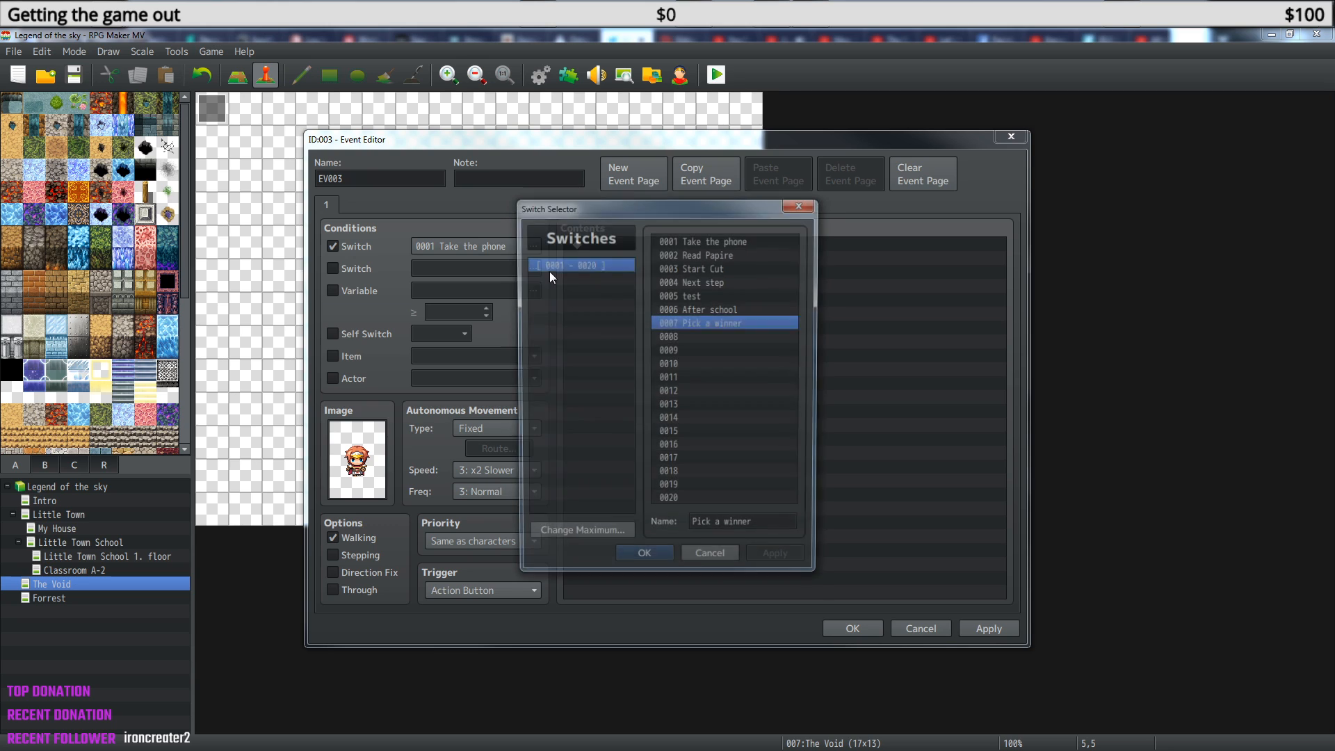
click(652, 562)
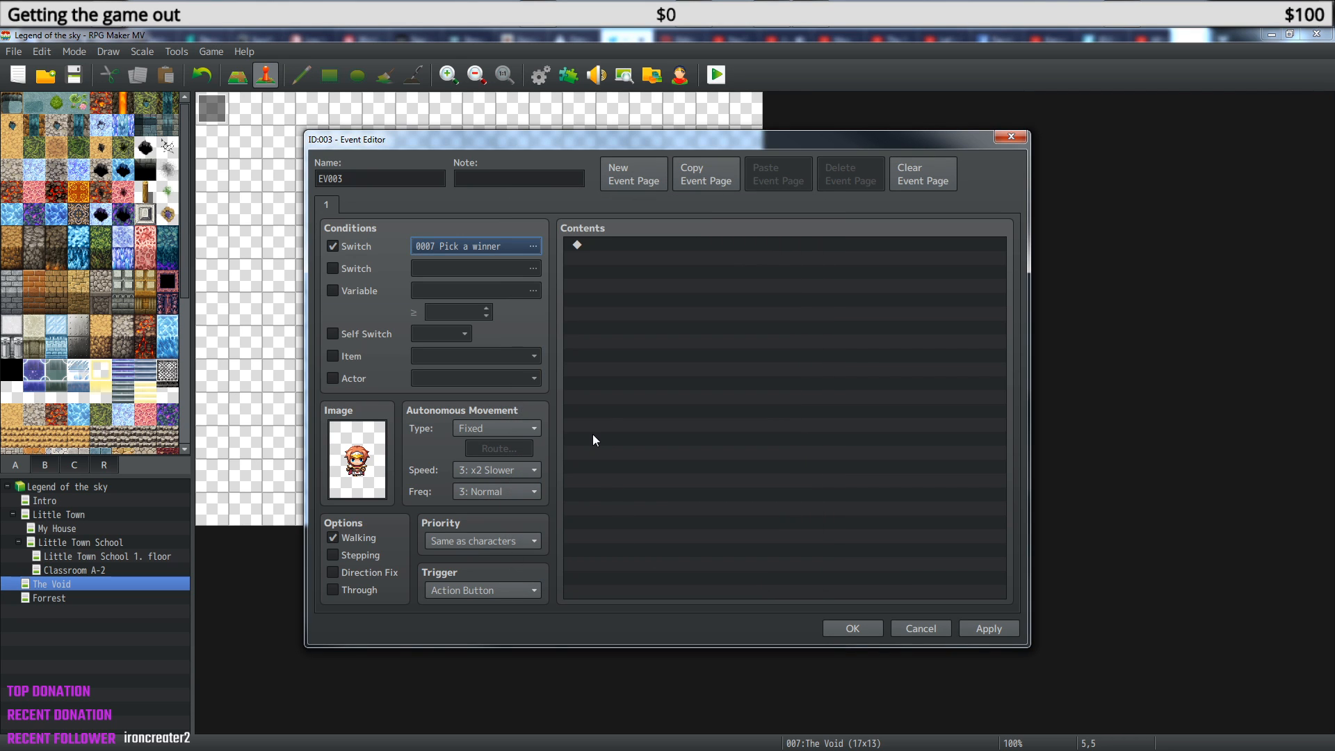
click(852, 629)
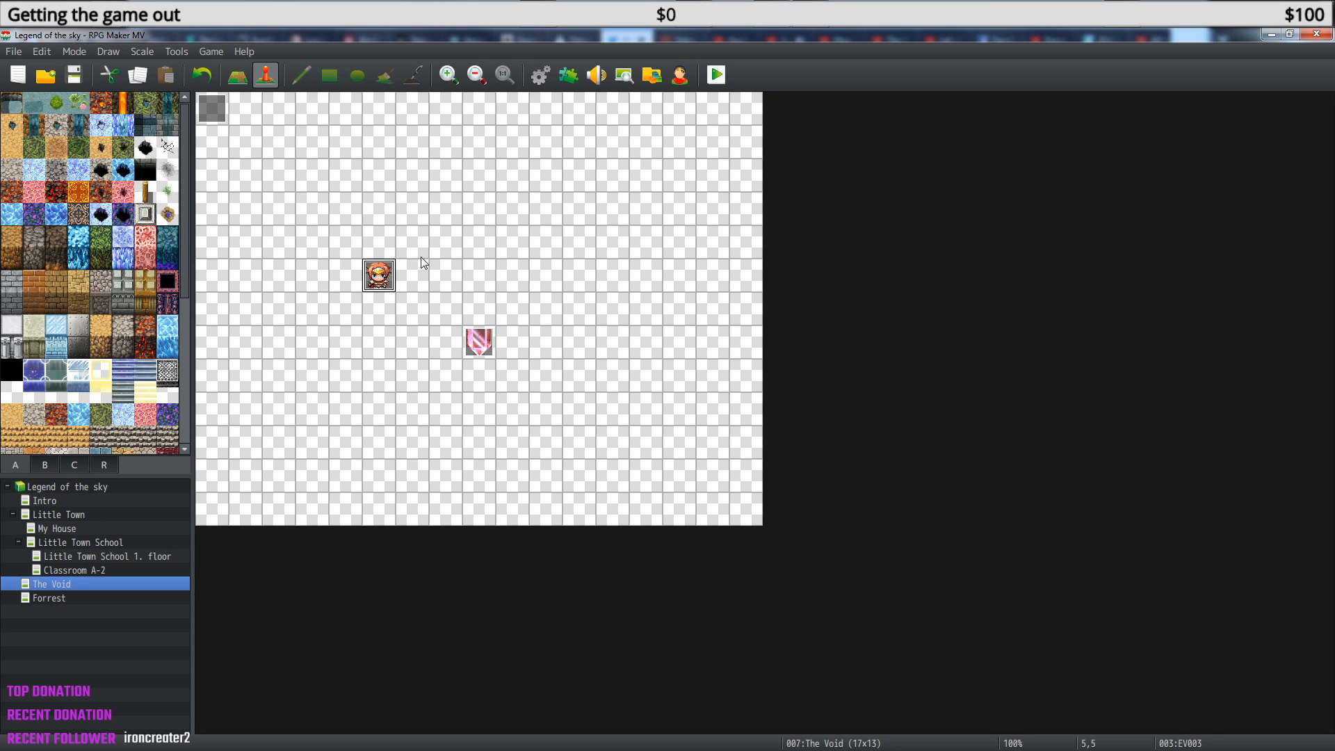
Place copies of the character event from 5,5 at 7,4, 9,4 and 11,5 on The Void map.
click(444, 243)
key(ctrl+v)
click(512, 241)
key(ctrl+v)
click(582, 281)
key(ctrl+v)
Change the image of the event at 7,4 to the blond second character in the Actor1 sheet's first row.
double_click(445, 241)
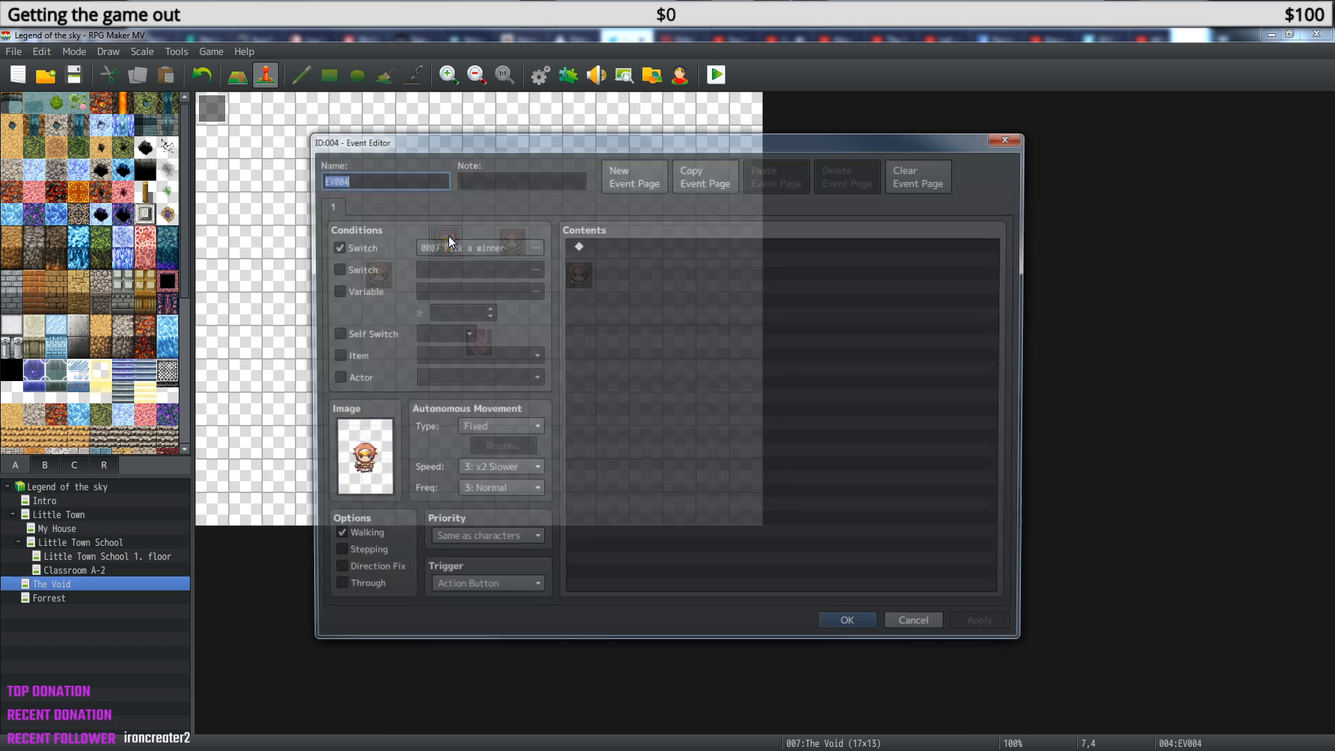
double_click(356, 459)
click(655, 259)
click(813, 539)
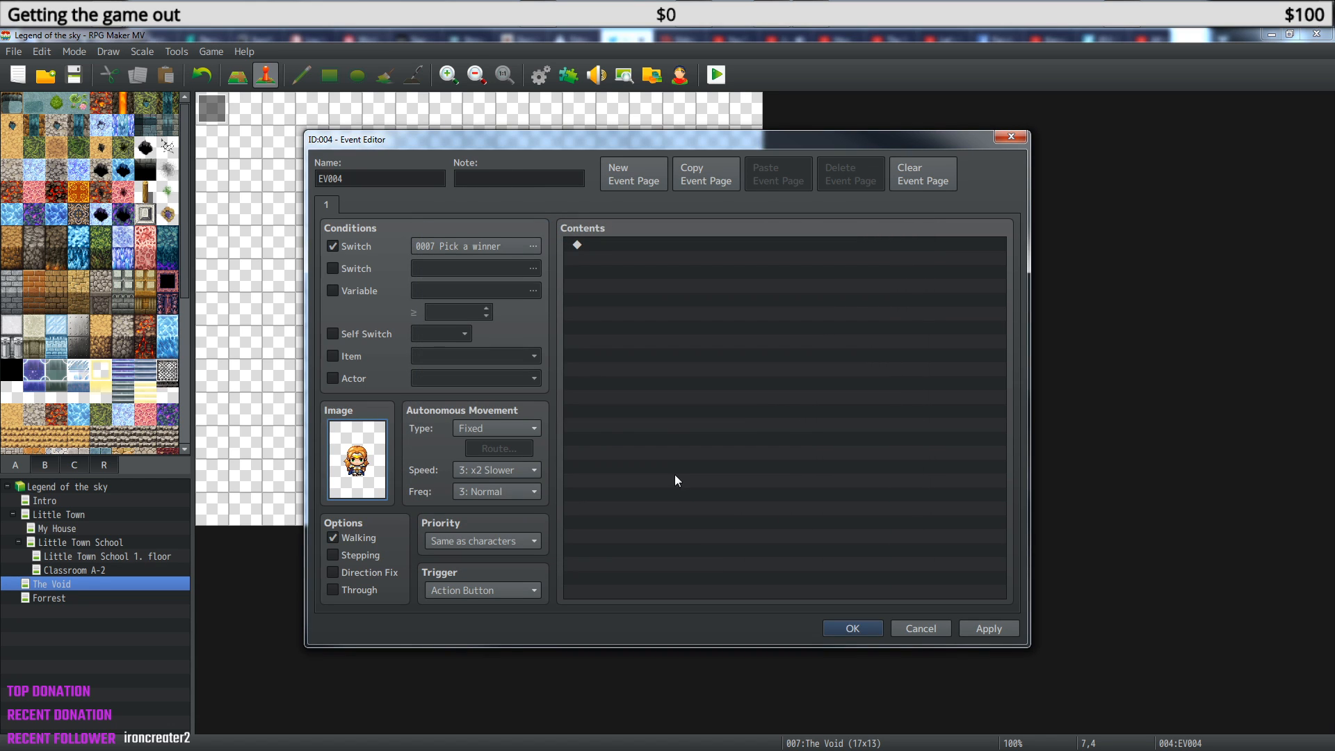
click(852, 628)
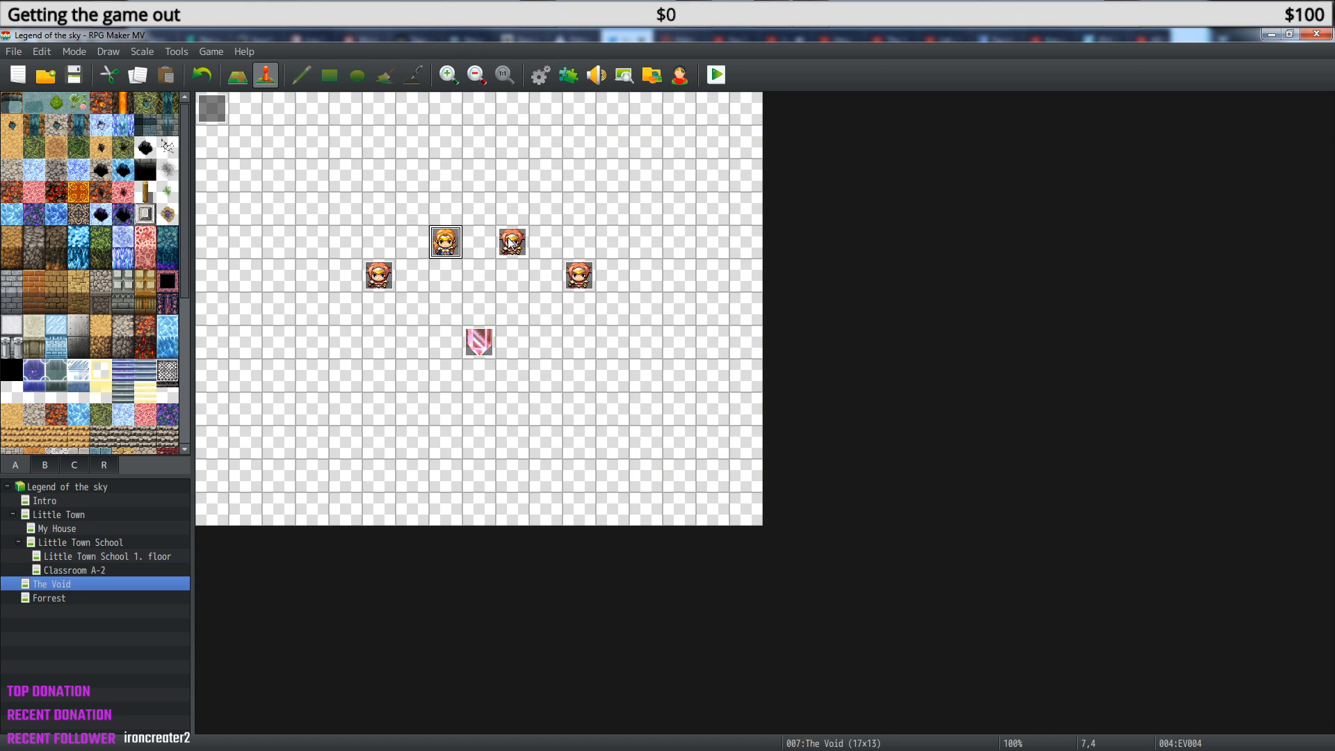
Change the image of the event at 9,4 to the fourth character in the Actor1 sheet's first row.
double_click(512, 242)
double_click(360, 473)
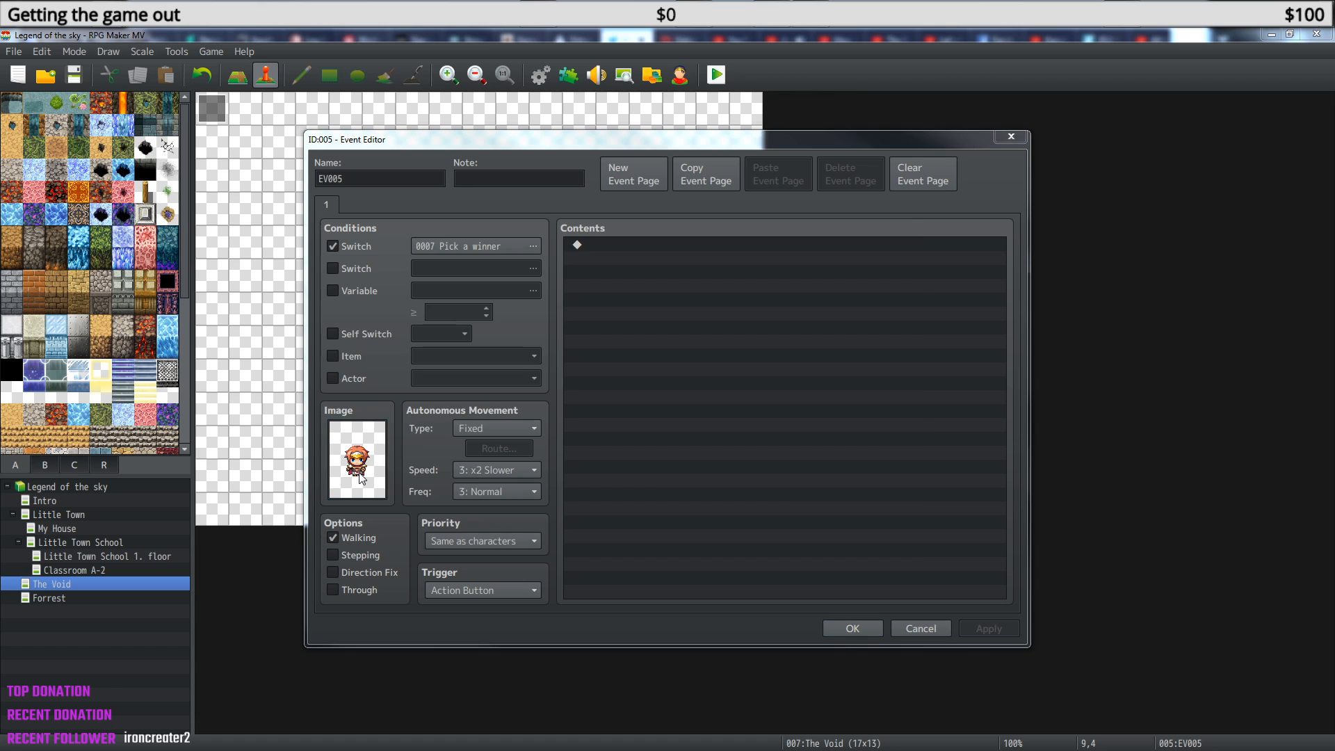
click(830, 263)
click(810, 541)
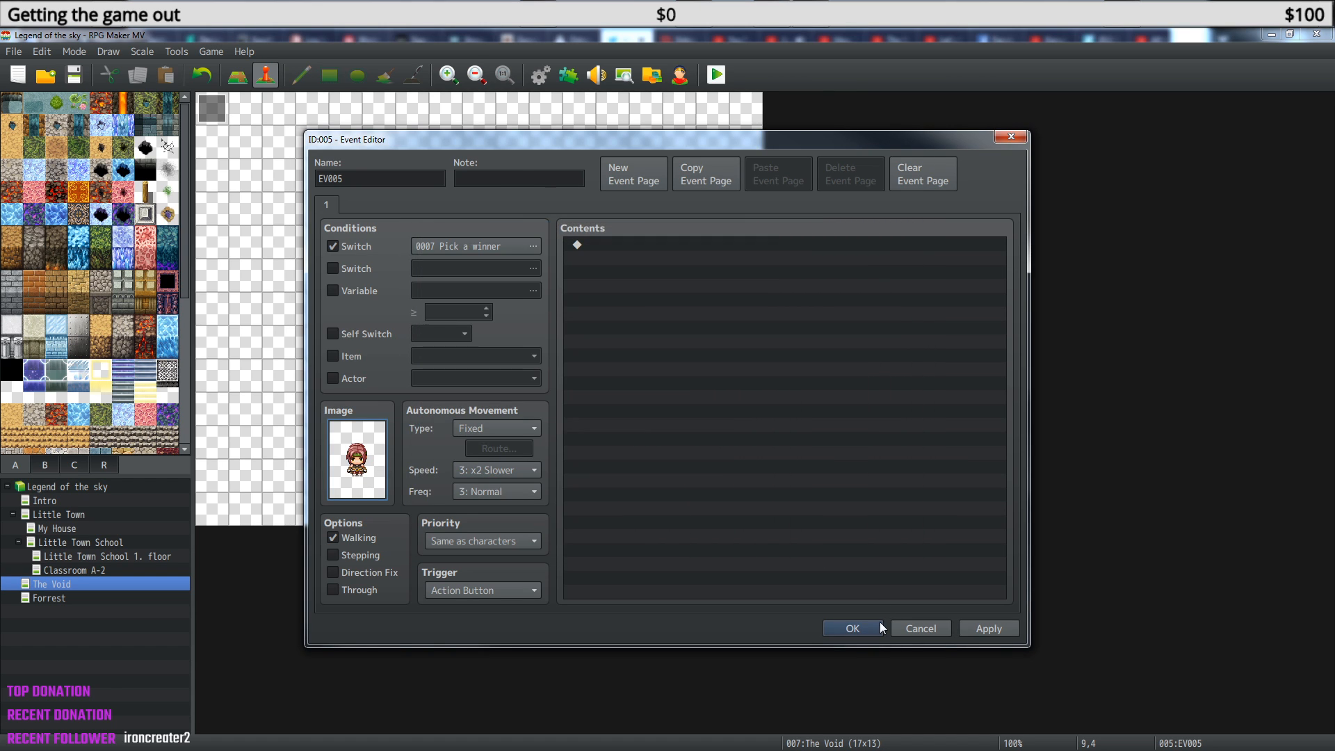
click(852, 628)
Check which Actor1 sheet images are assigned to the character events at 7,4 and 5,5 on The Void map.
double_click(445, 241)
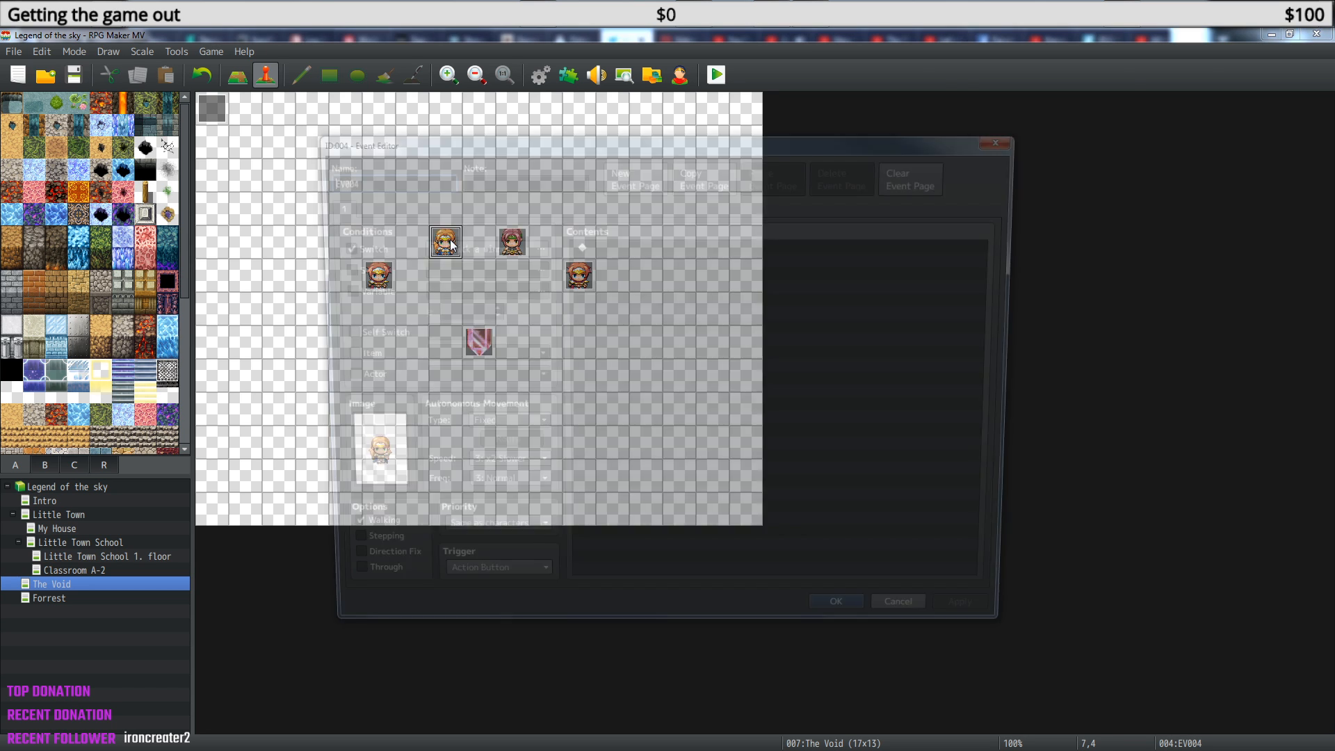
double_click(356, 459)
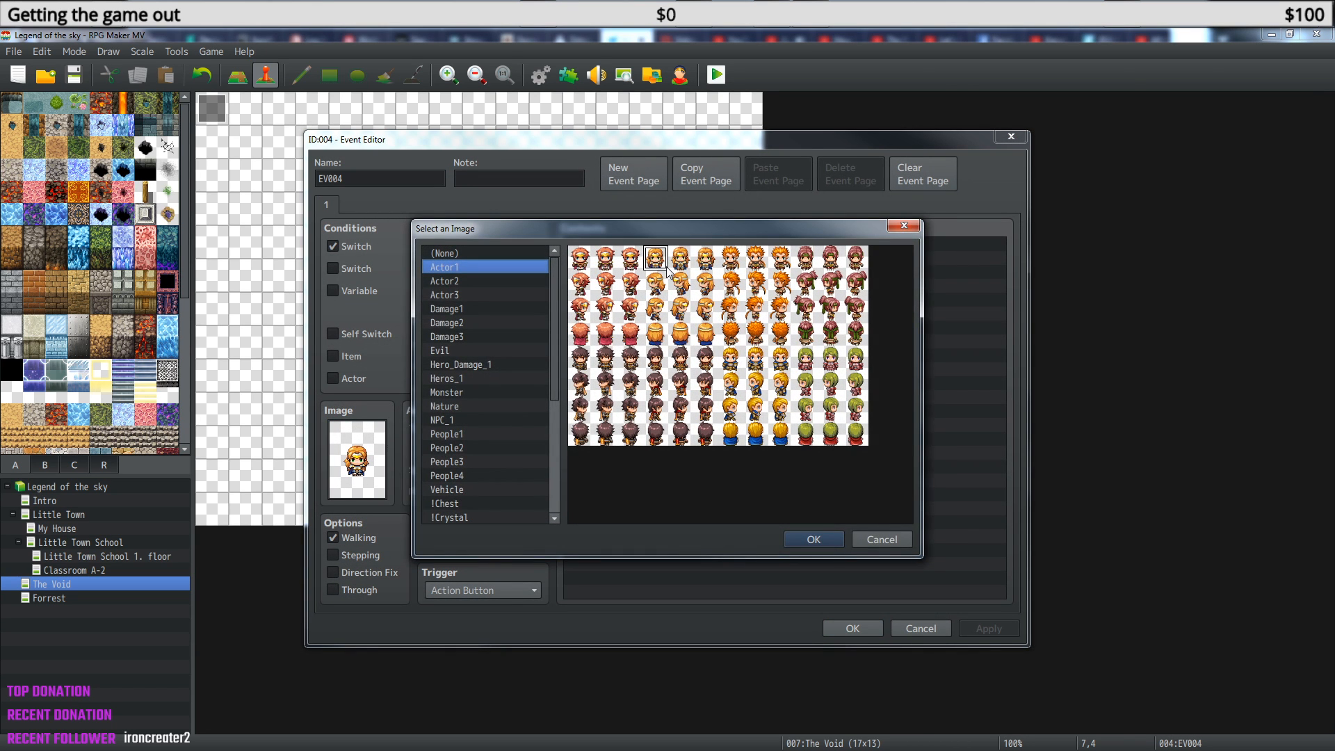
click(812, 539)
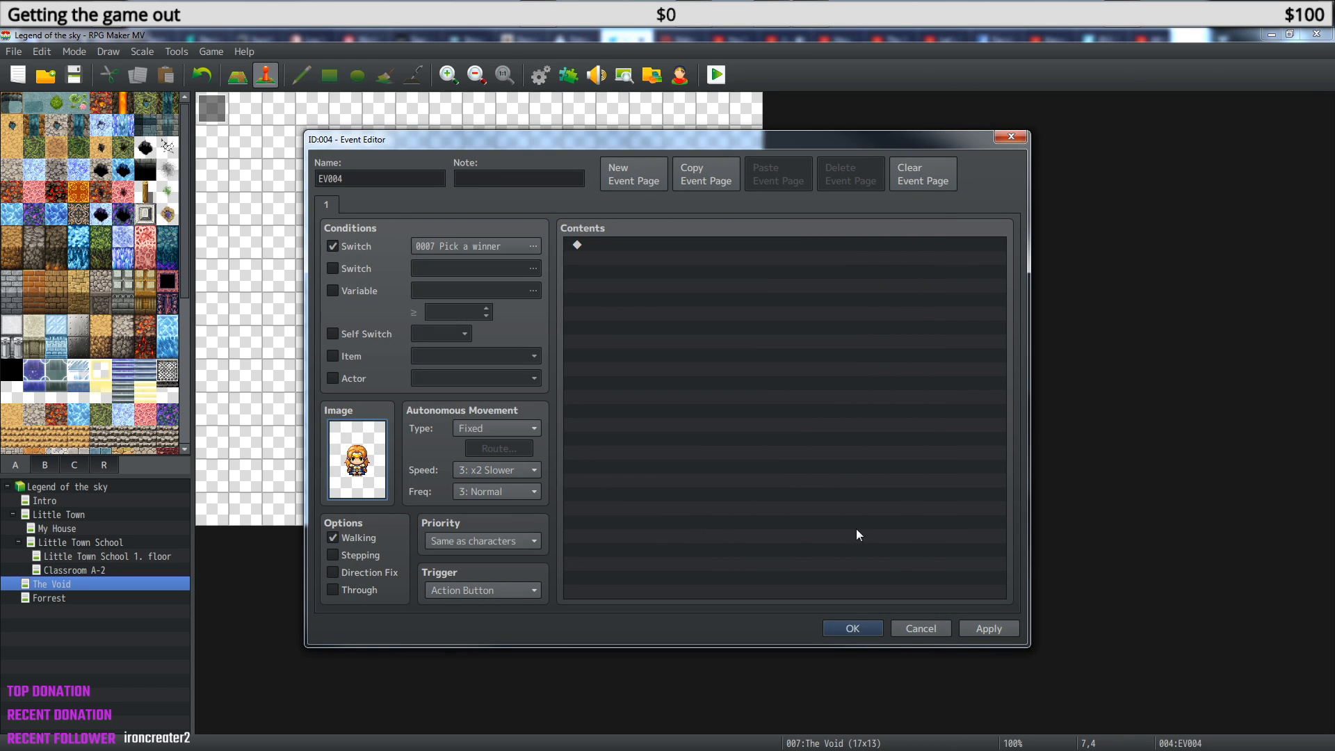
click(854, 629)
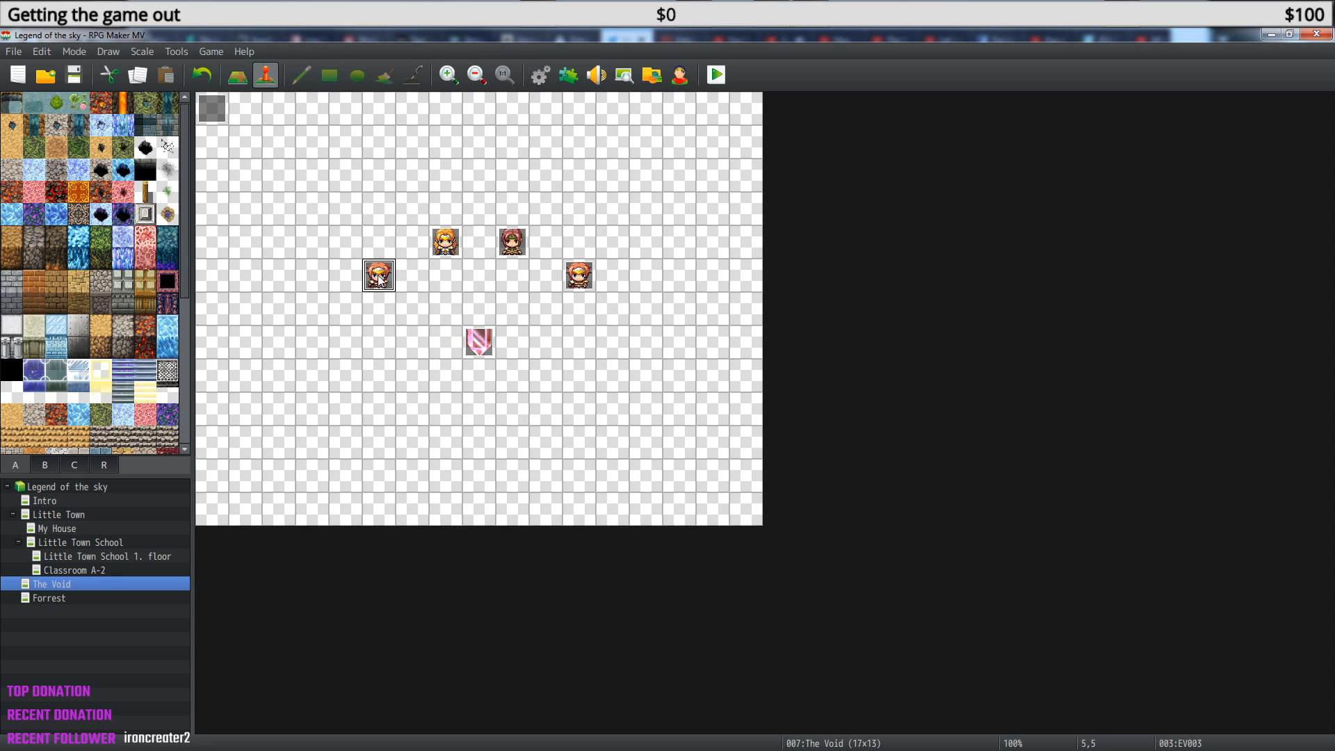
double_click(378, 277)
double_click(357, 459)
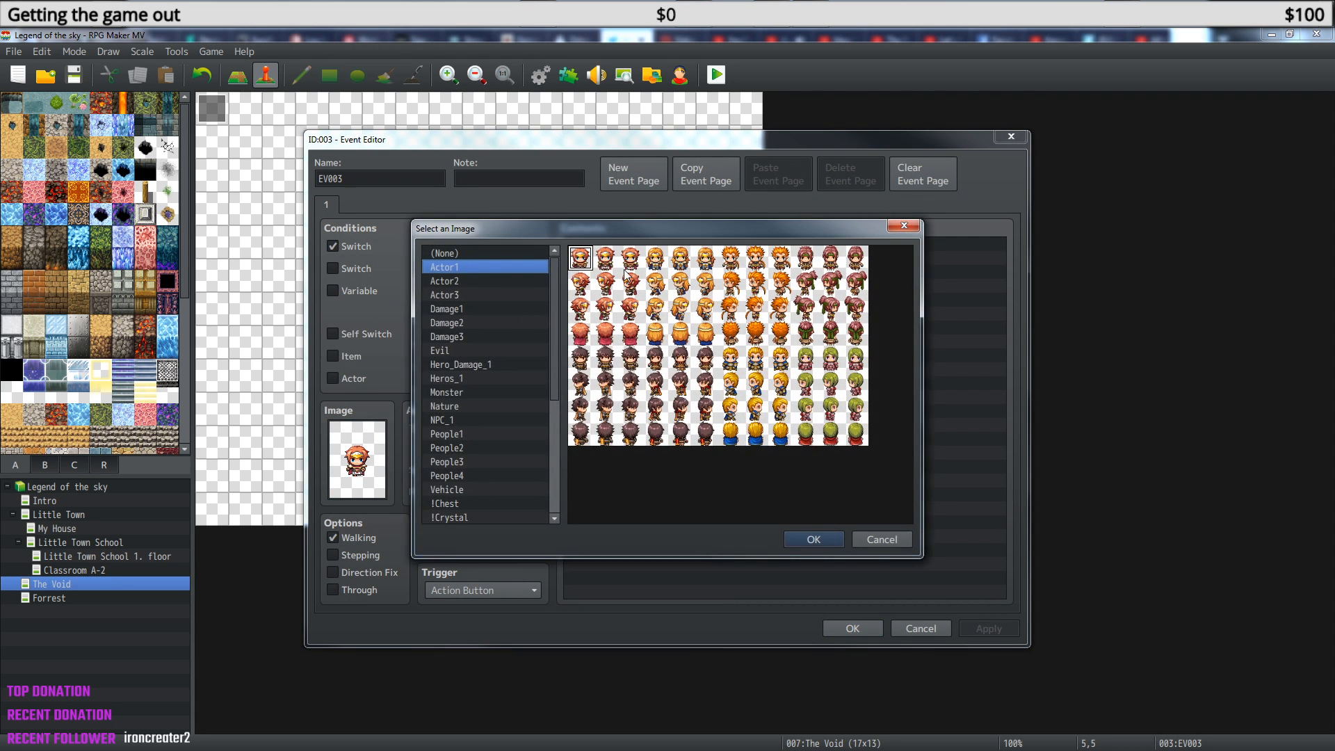
click(812, 539)
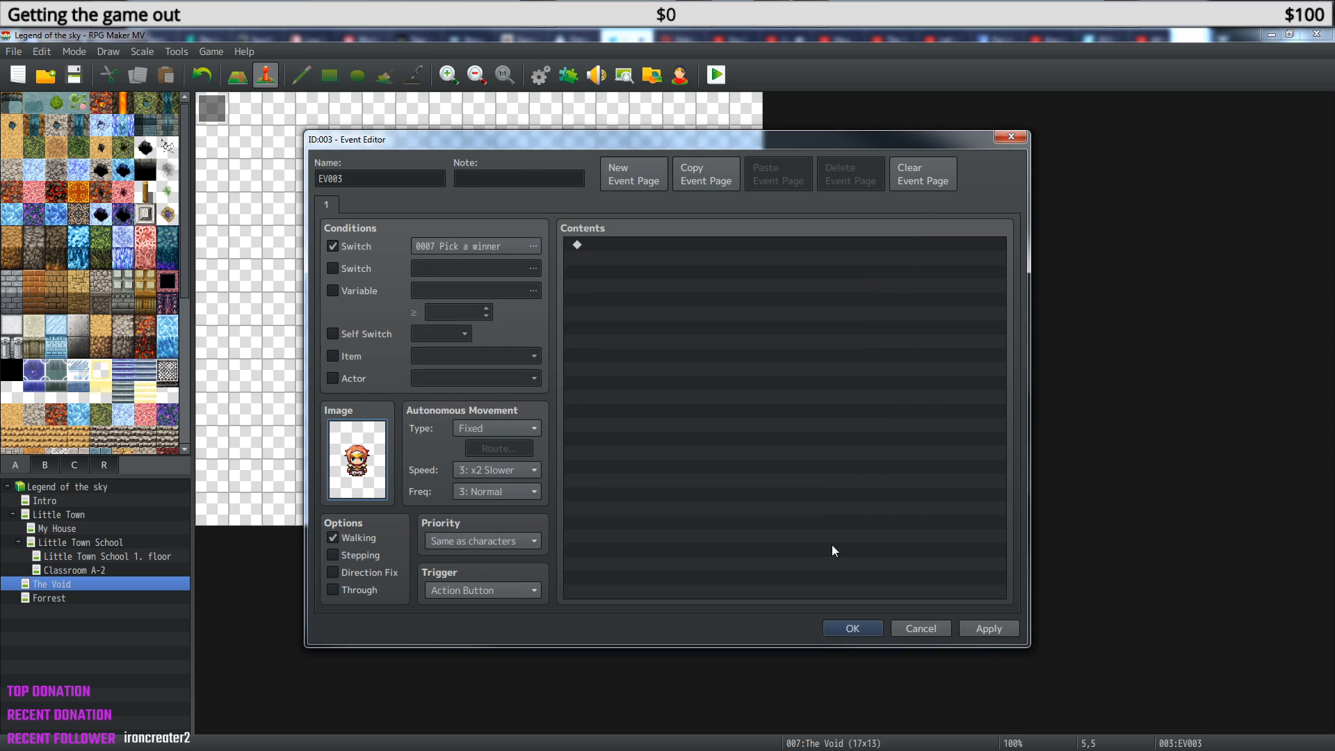
click(855, 626)
Change the image of the event at 11,5 to the fourth character in the Actor1 sheet's first row.
double_click(570, 283)
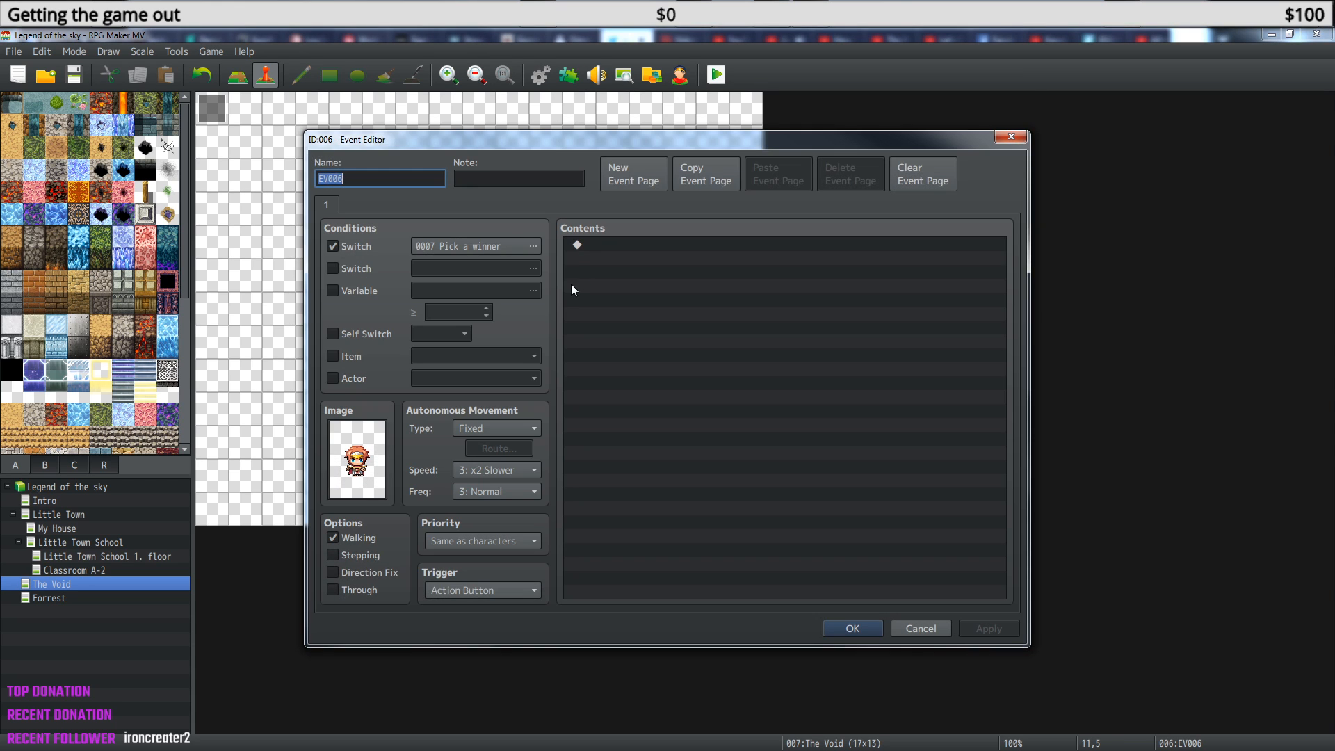
double_click(357, 462)
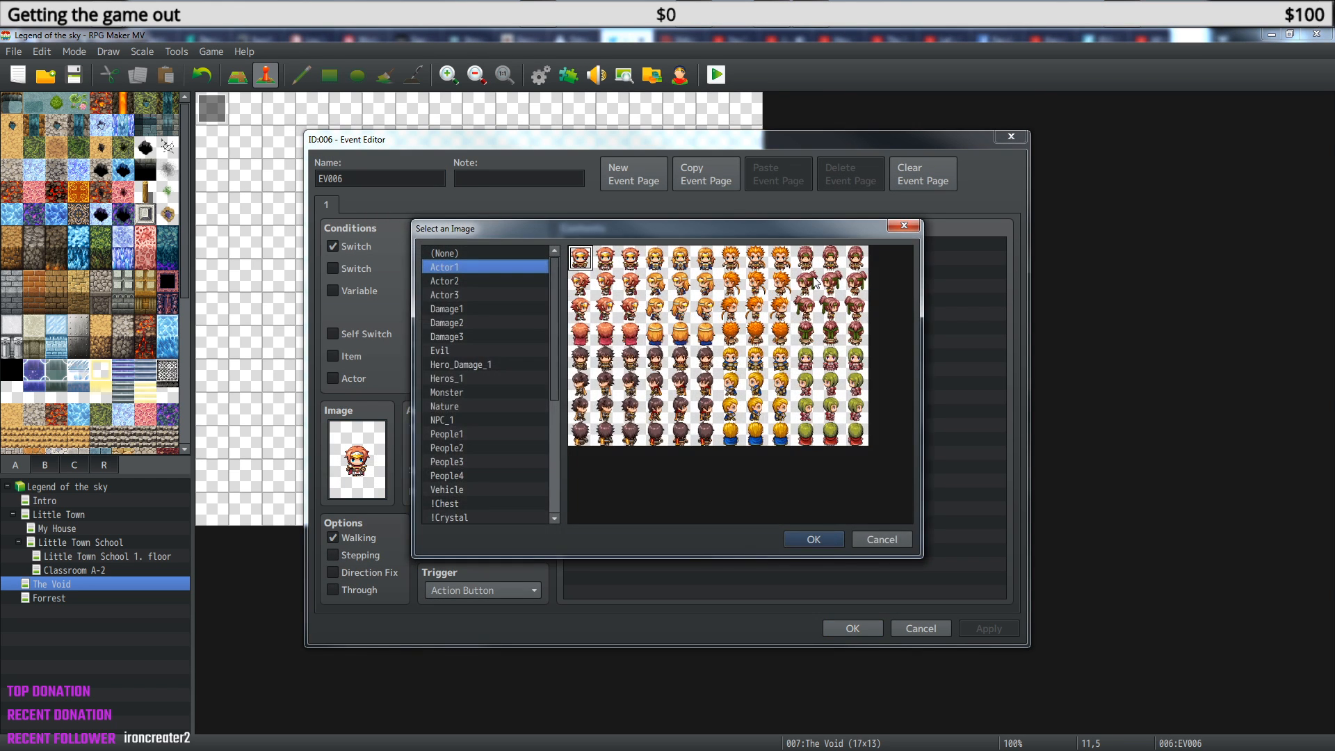
click(821, 265)
click(828, 542)
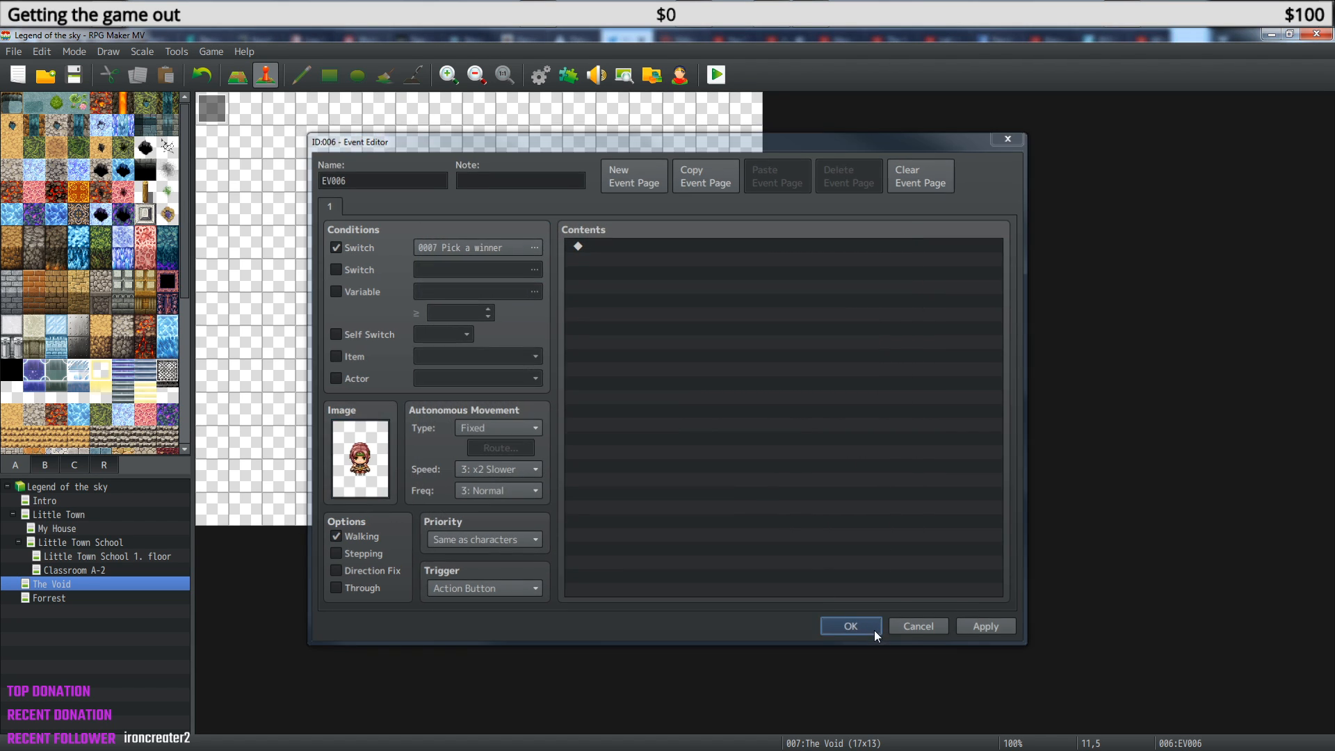
click(851, 627)
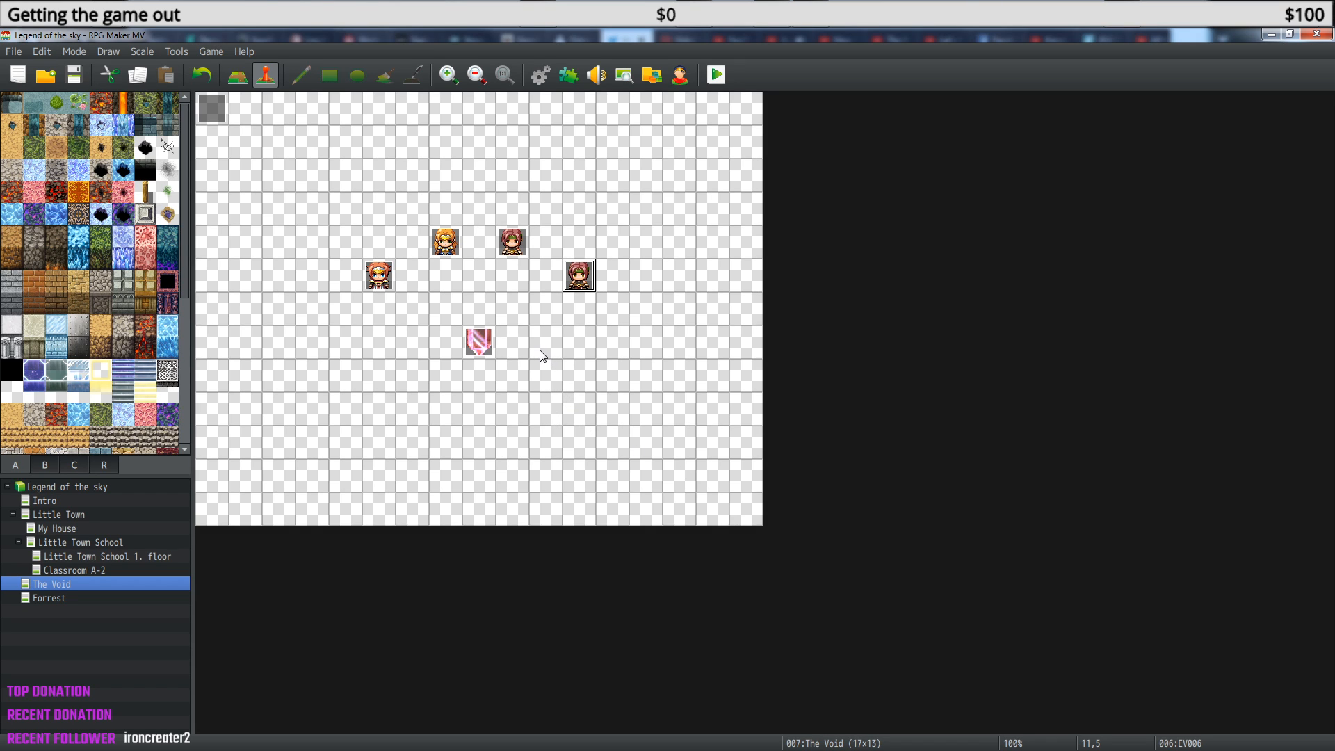
Add a Change Transparency OFF command at the end of page 1 of the cutscene event at 0,0 and save the event.
double_click(224, 119)
scroll(965, 473, down, 5)
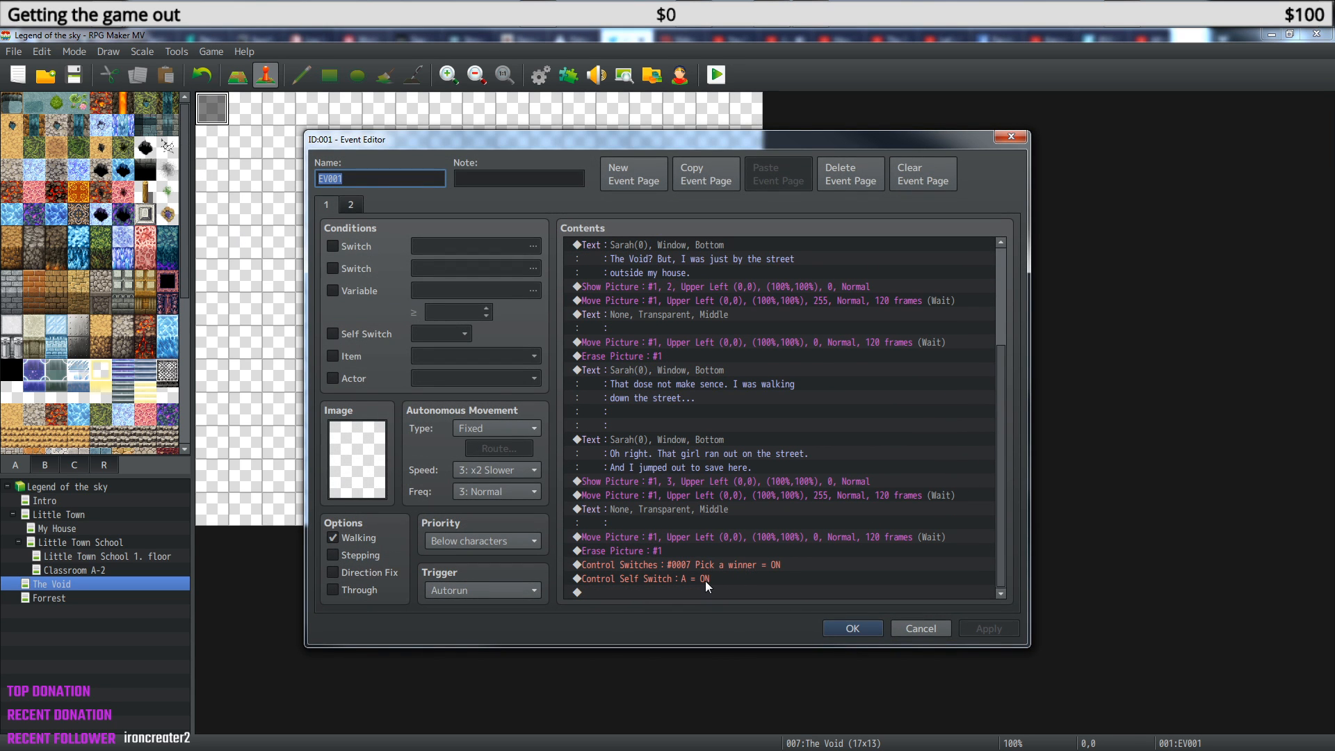
click(680, 588)
right_click(680, 588)
click(725, 589)
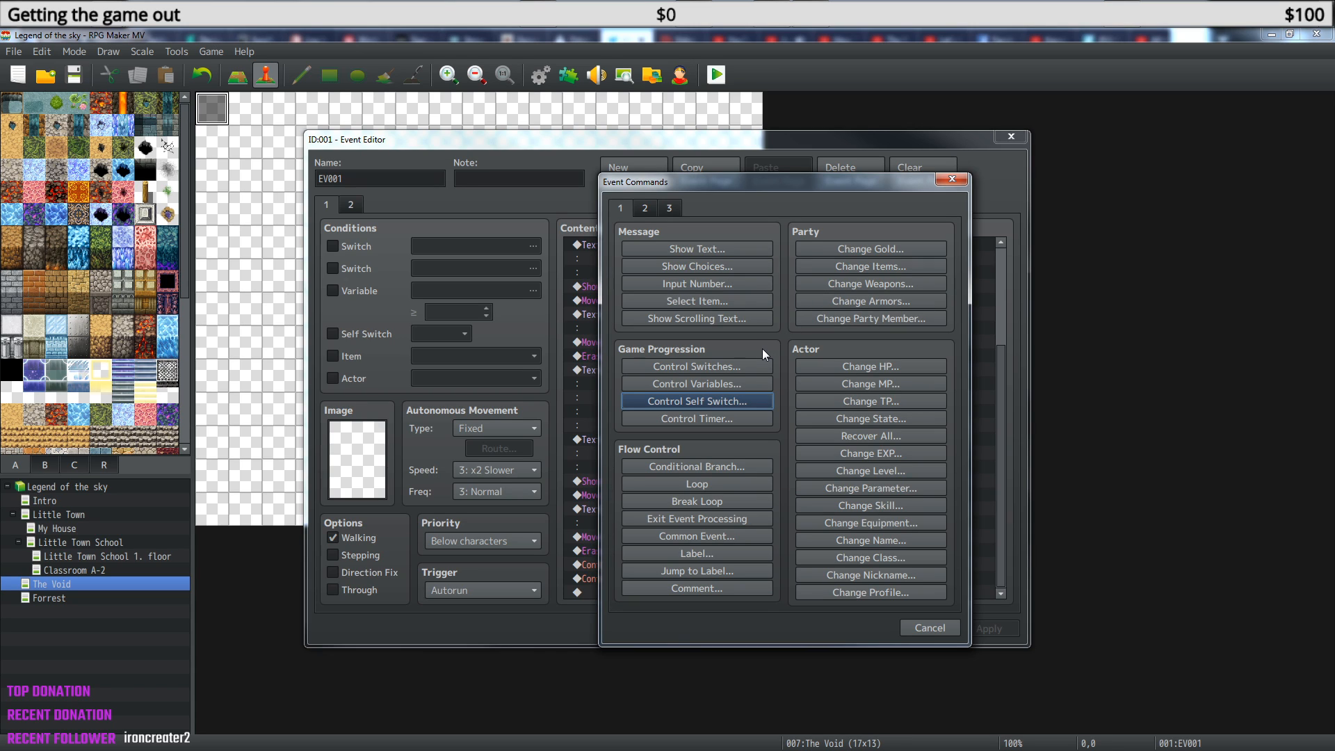
click(647, 207)
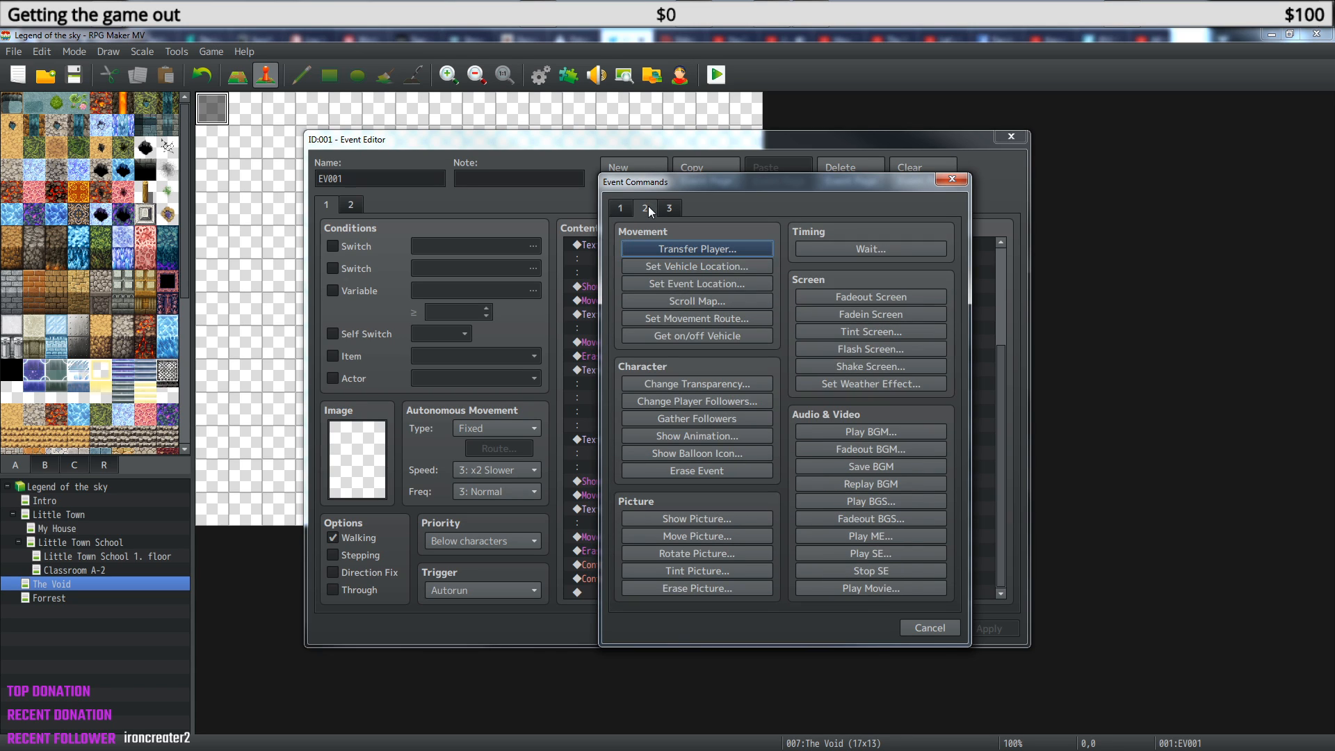
click(716, 387)
click(794, 413)
click(764, 441)
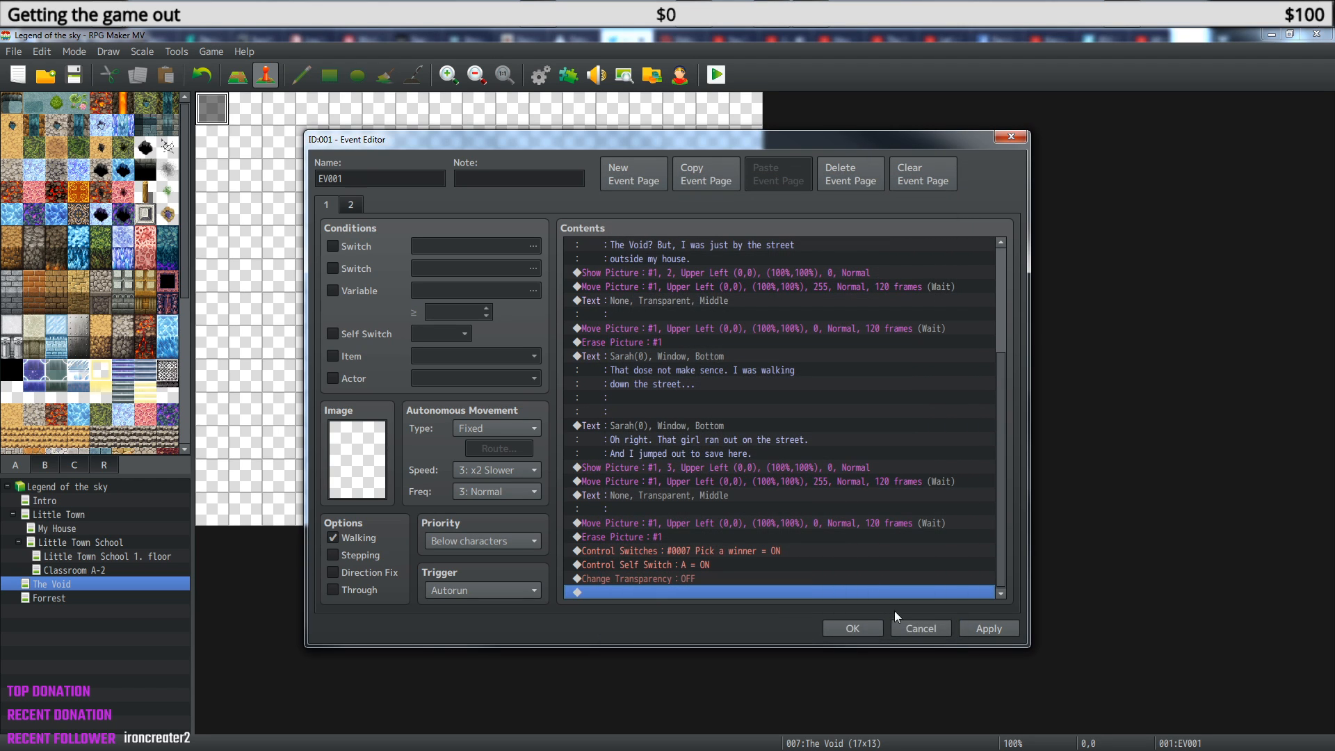
click(854, 628)
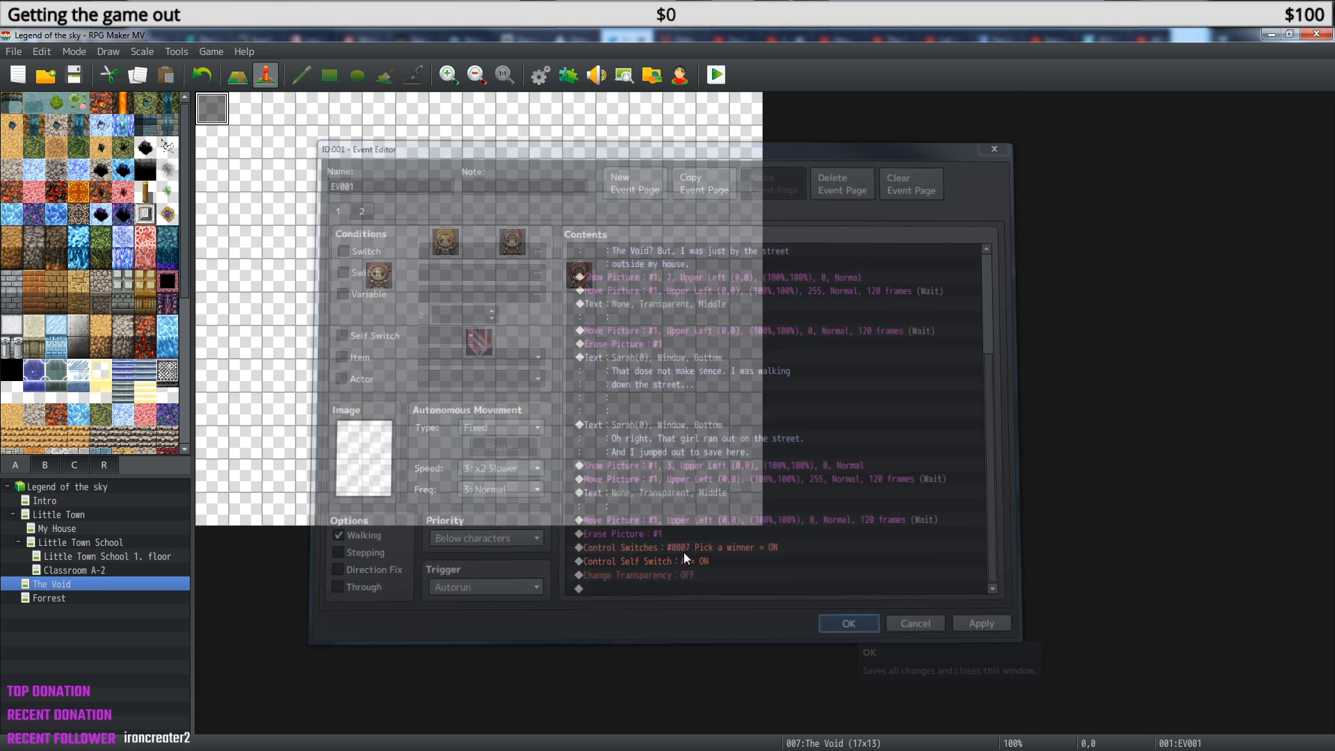
Save the changes, launch a playtest, start a new game and advance through The Void cutscene's messages.
click(718, 73)
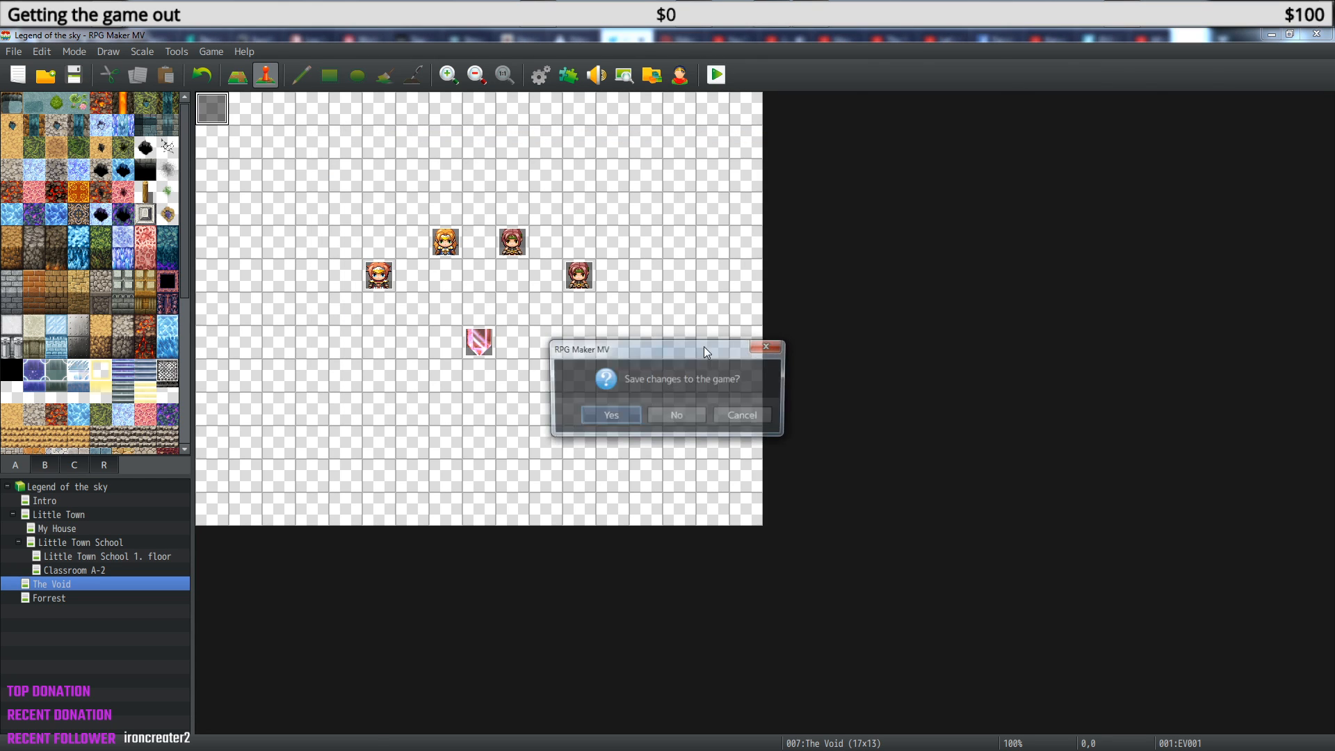
click(605, 413)
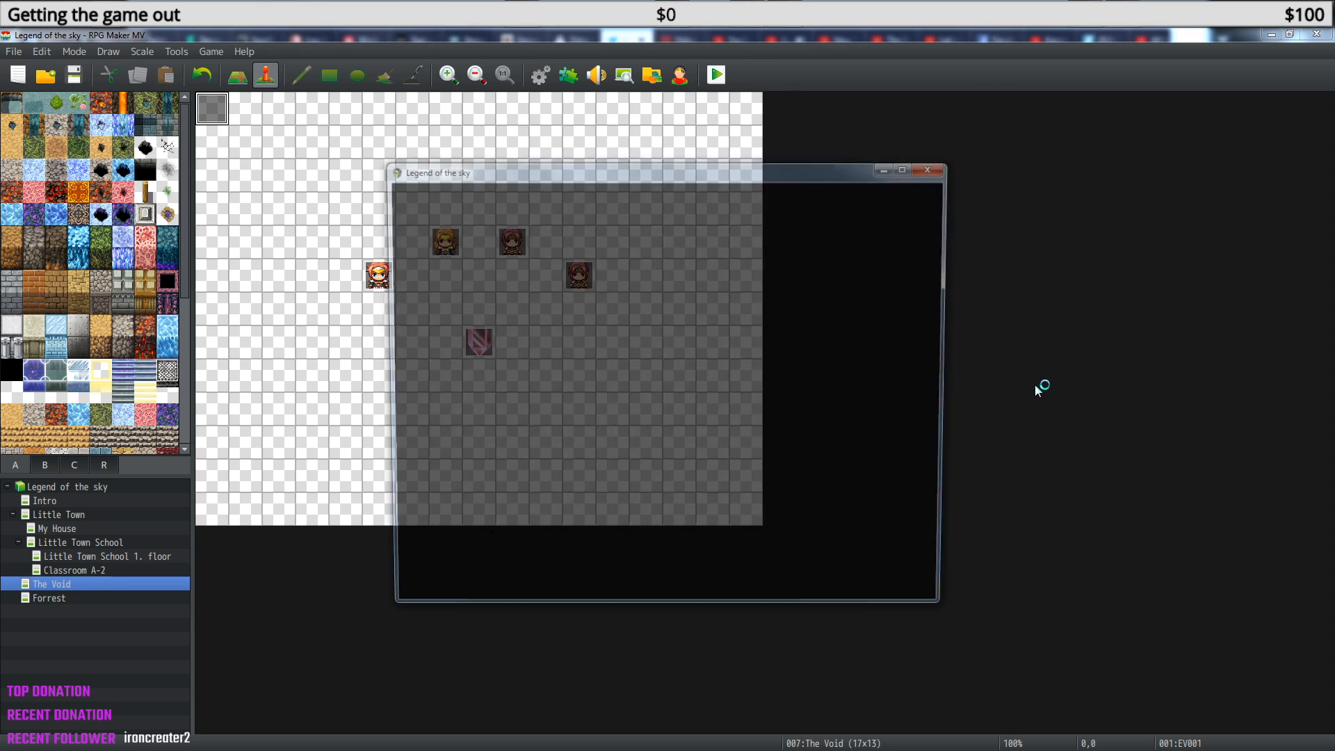
key(Up)
key(Return)
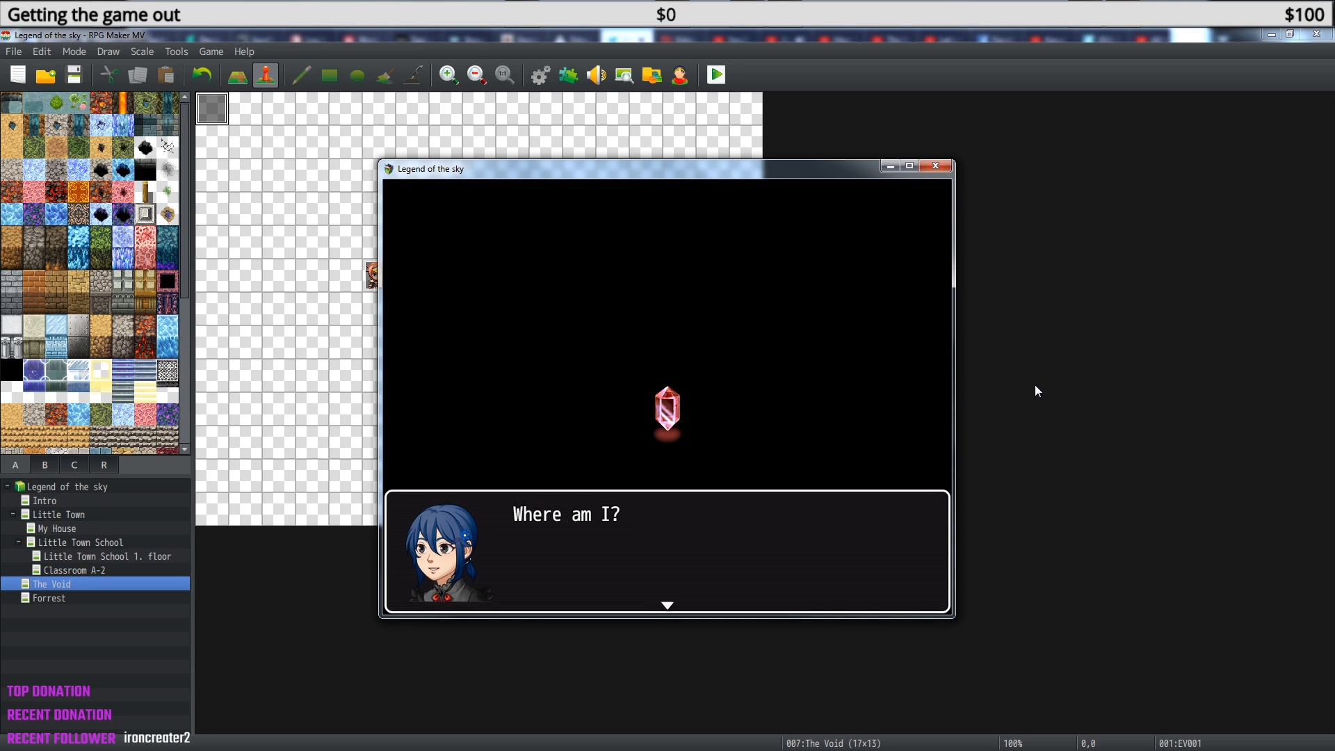
key(Return)
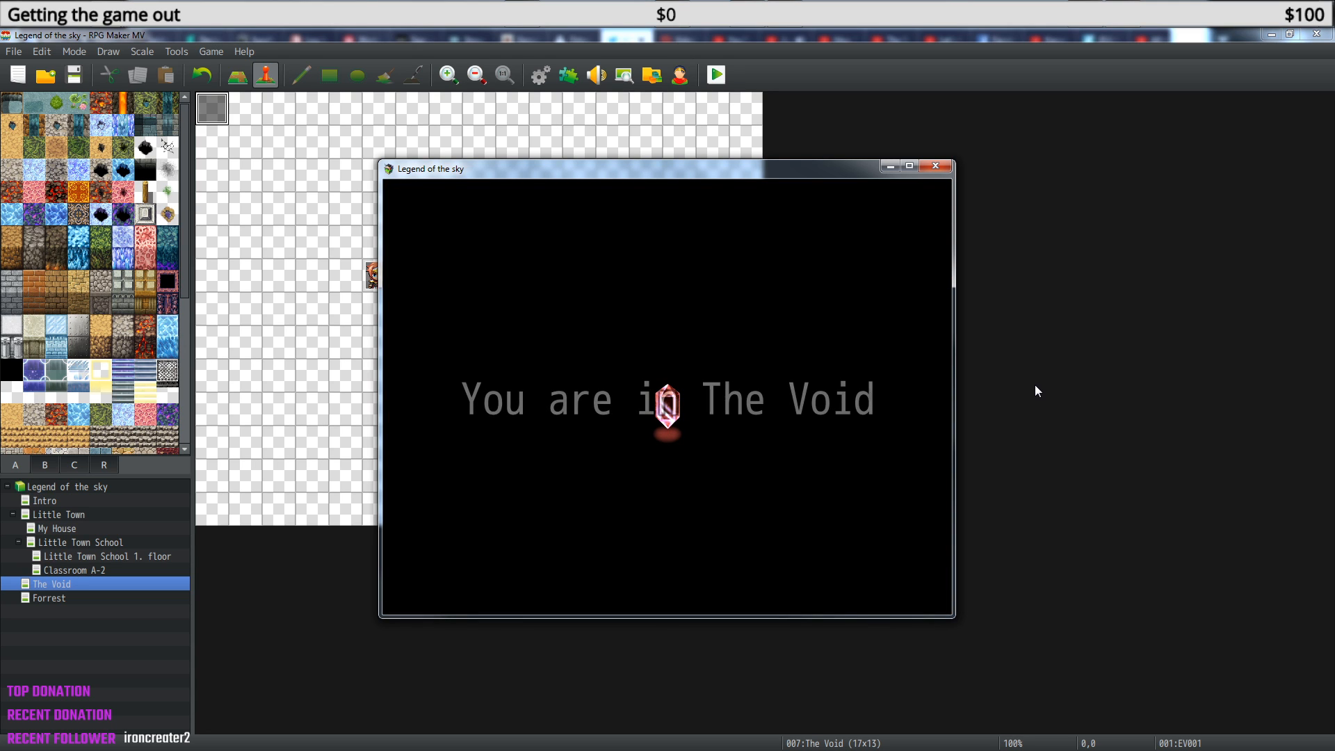
key(Return)
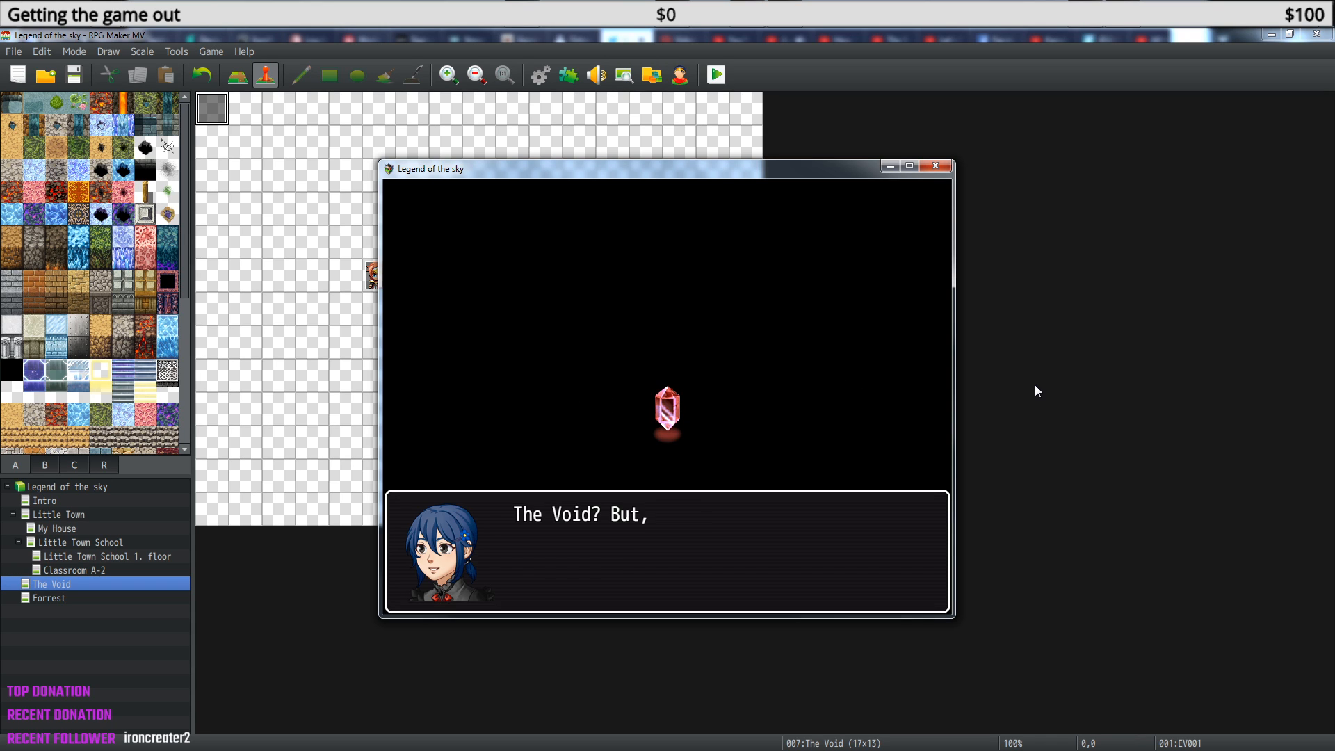
key(Return)
key(Return)
key(Return)
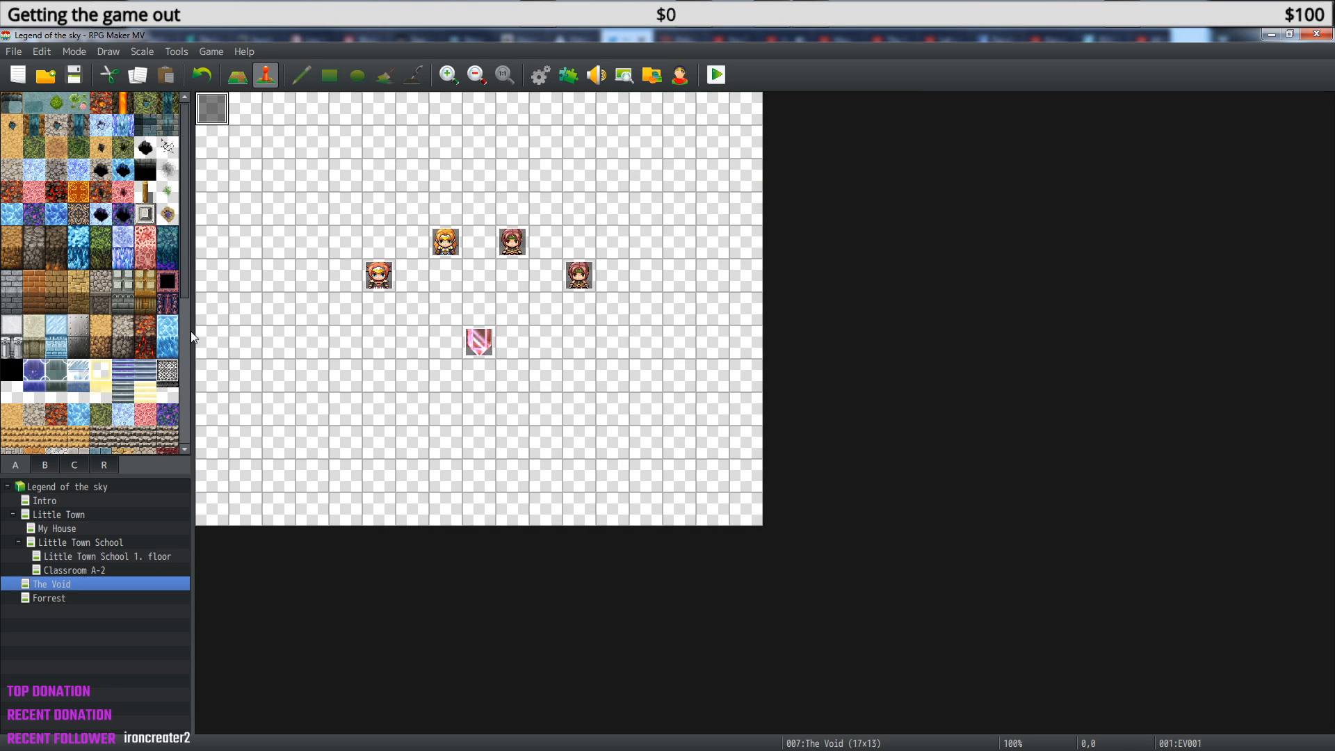
Cover the whole The Void map with the plain white stone tile and return to event editing.
click(20, 374)
drag(182, 248, 208, 203)
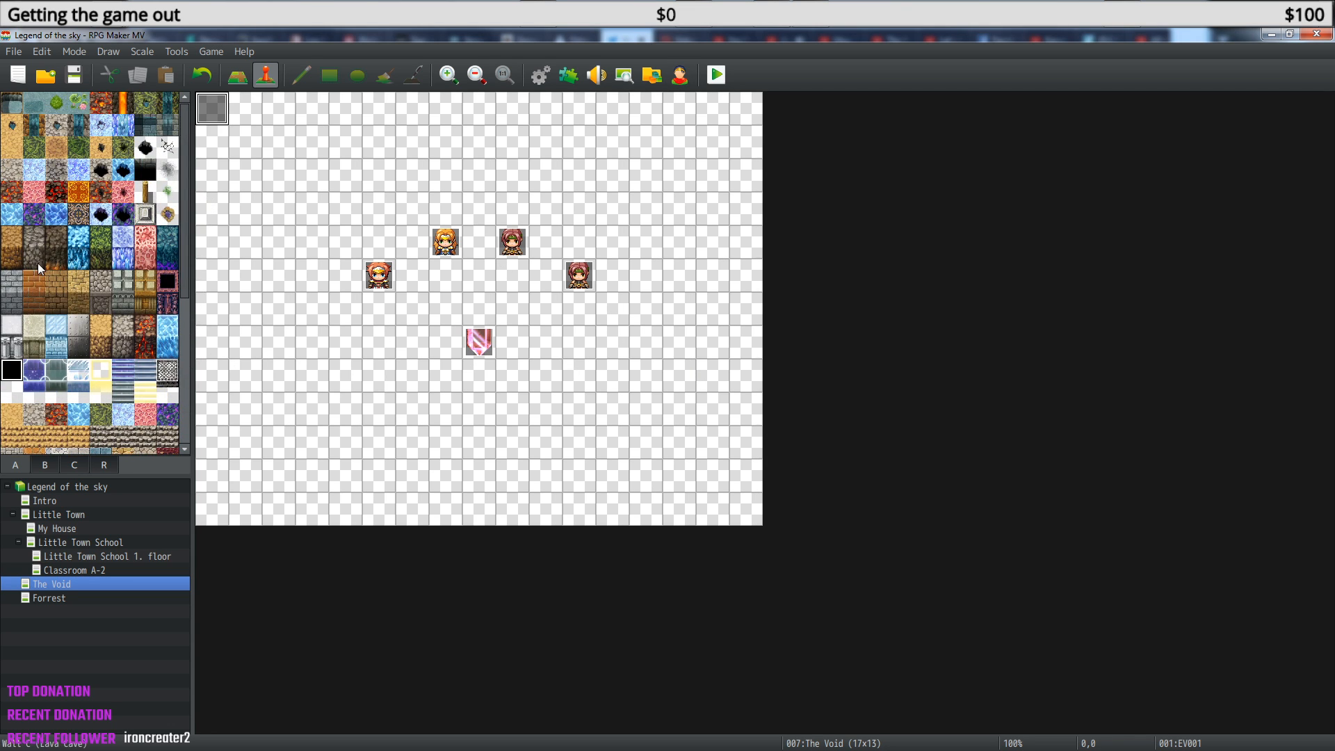
click(12, 325)
click(237, 74)
mouse_move(214, 111)
mouse_down()
mouse_move(745, 137)
mouse_move(312, 142)
mouse_move(409, 170)
mouse_move(798, 190)
mouse_move(344, 212)
mouse_move(351, 258)
mouse_move(891, 274)
mouse_move(229, 279)
mouse_move(239, 271)
mouse_move(234, 340)
mouse_move(174, 285)
mouse_move(44, 308)
mouse_move(1137, 353)
mouse_move(260, 502)
mouse_move(557, 455)
mouse_move(902, 438)
mouse_up()
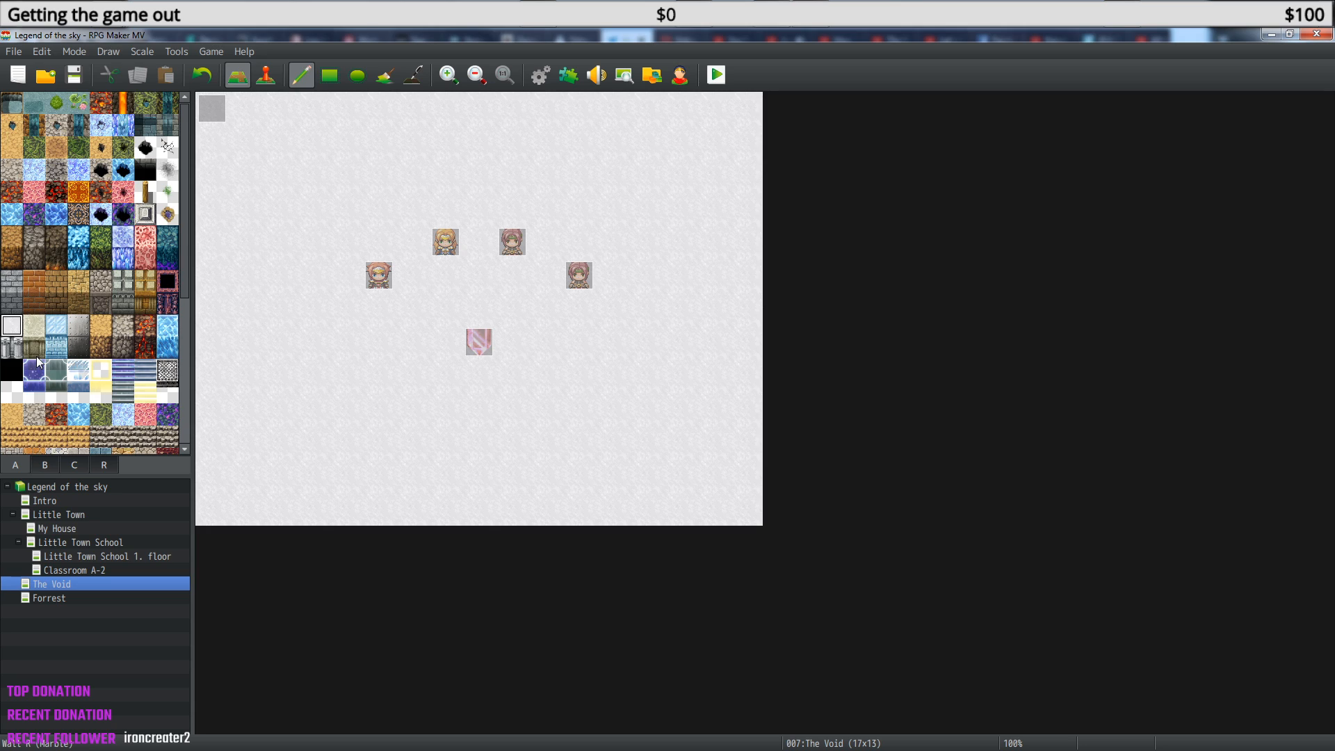
click(266, 74)
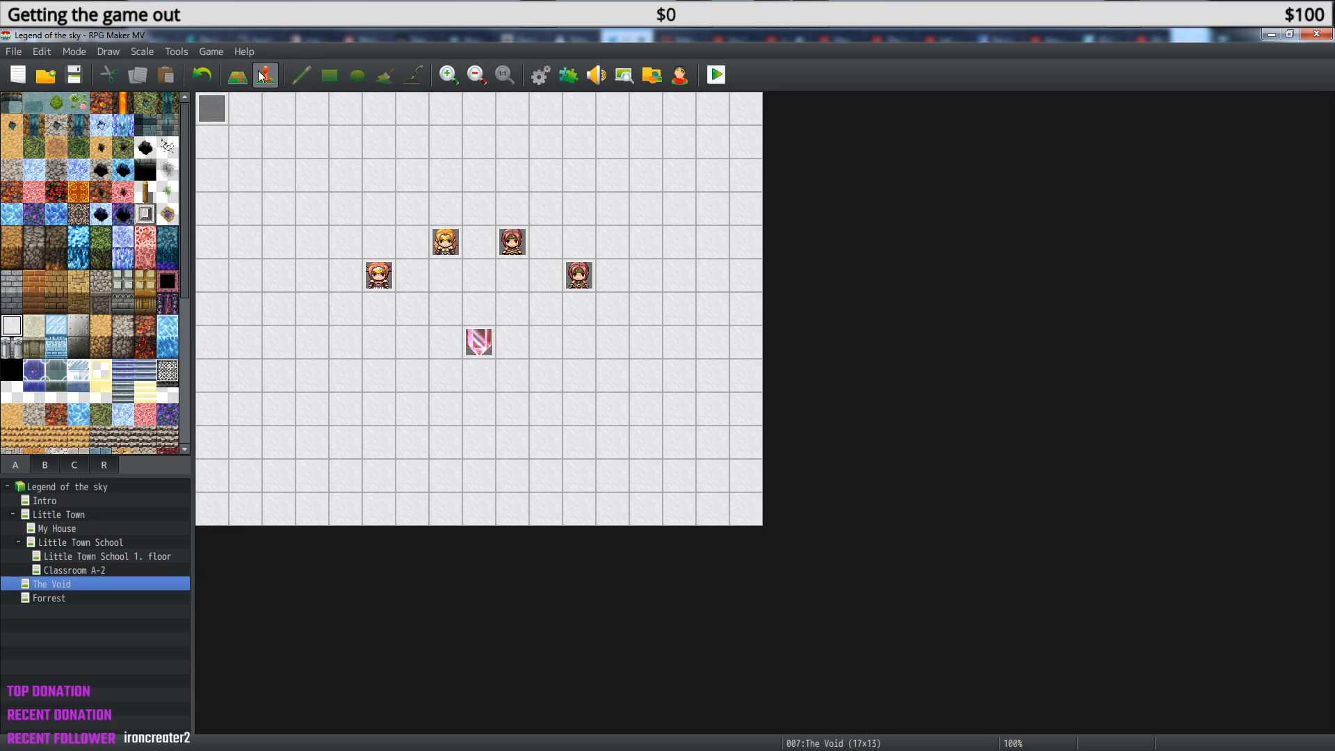
click(483, 310)
click(173, 77)
Check the image of the event at 11,5 and change the one at 9,4 to the orange-haired third character in Actor1's first row.
click(588, 281)
double_click(589, 283)
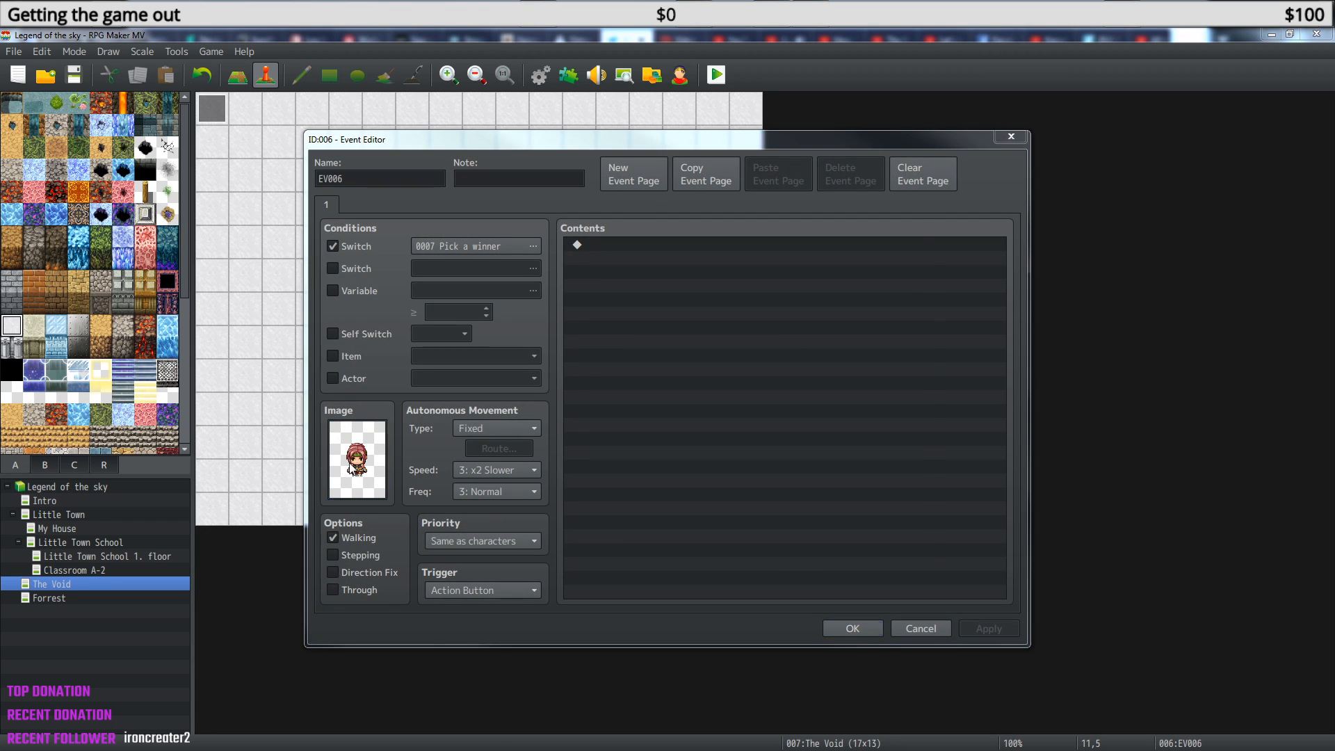
double_click(354, 462)
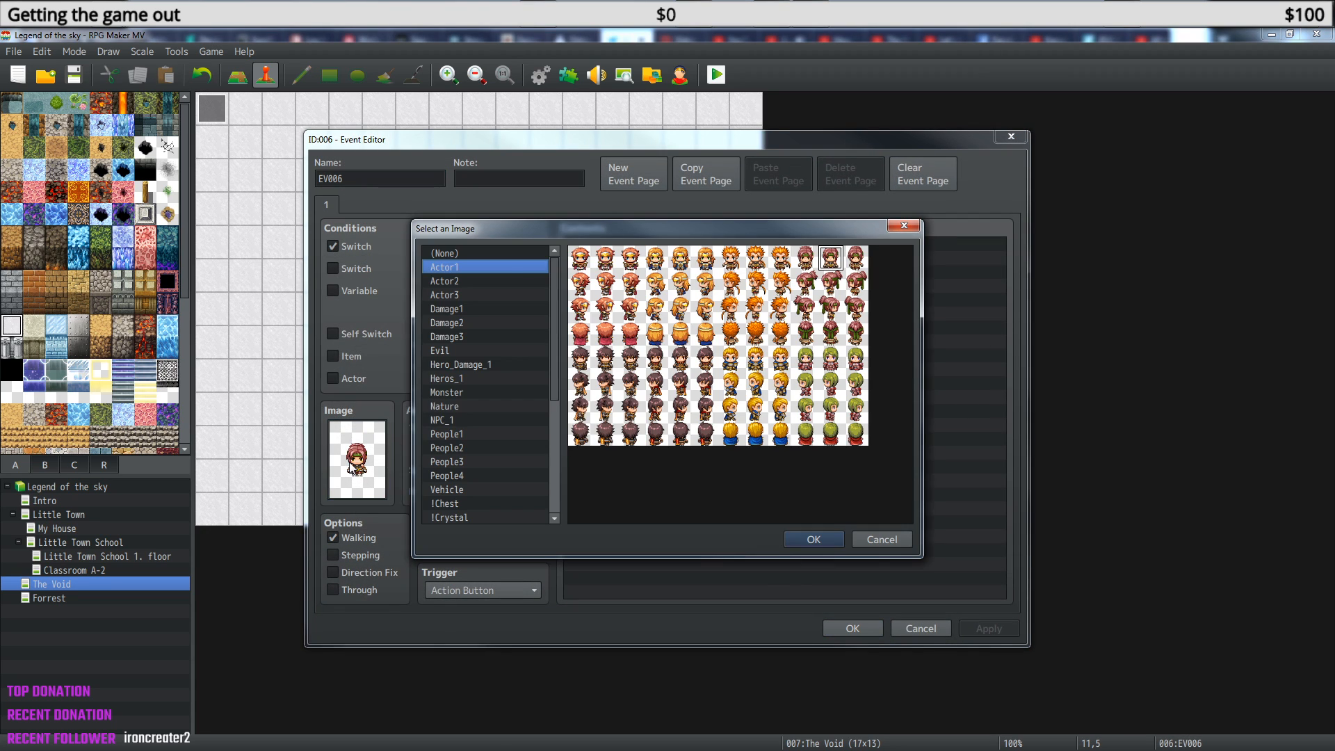
click(899, 231)
click(841, 630)
click(515, 241)
double_click(514, 238)
double_click(377, 457)
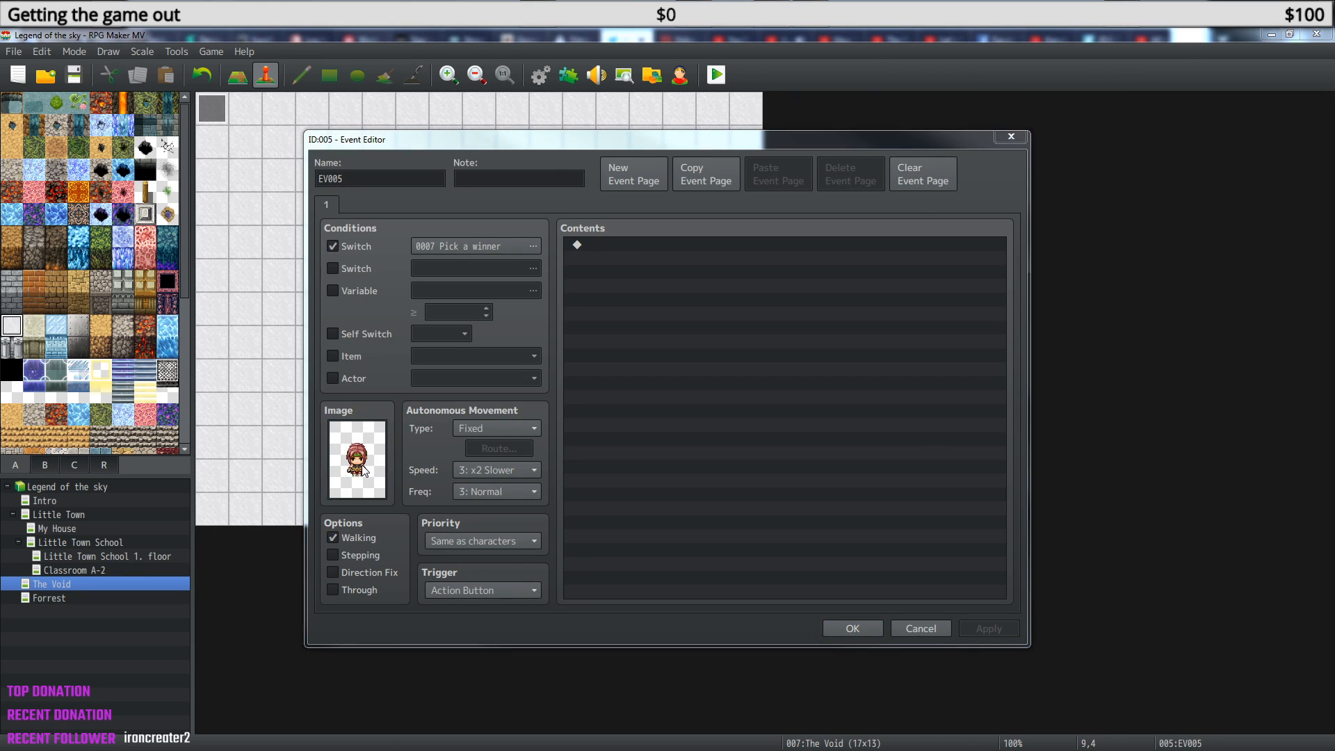
click(757, 259)
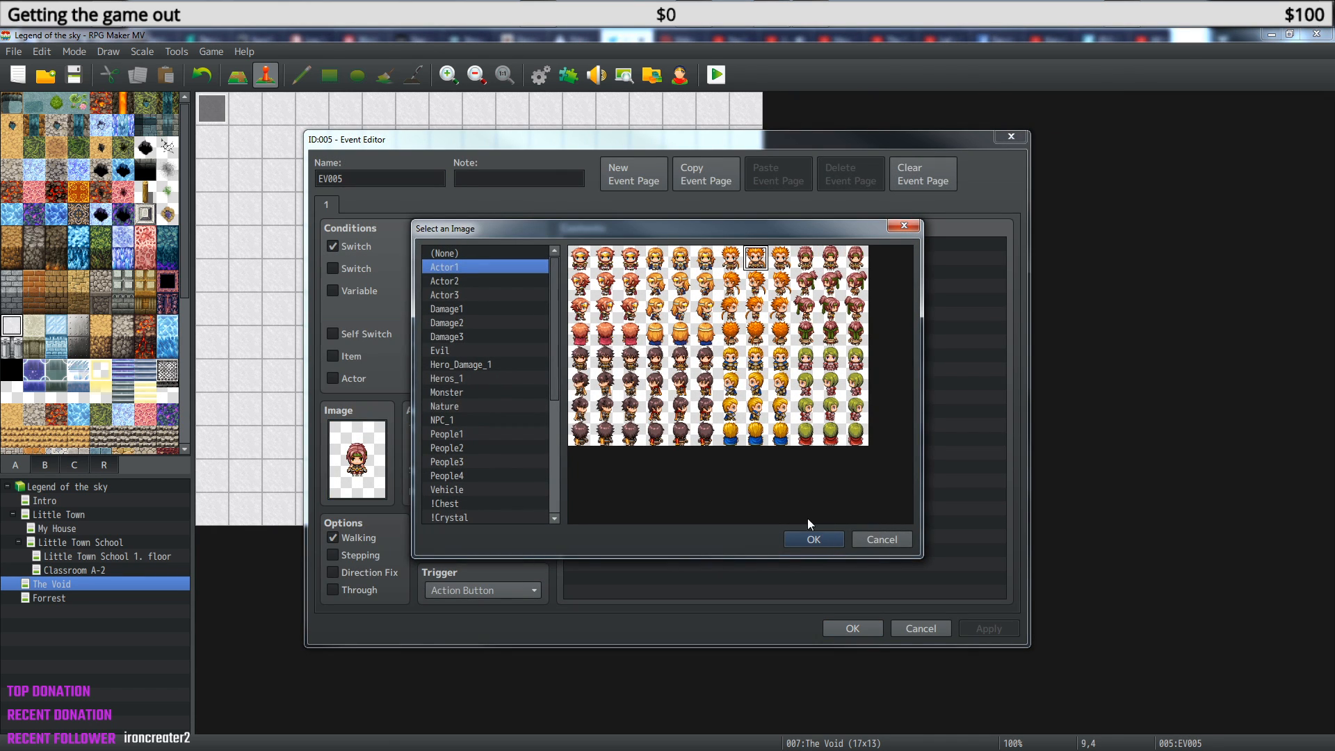
click(814, 539)
click(853, 629)
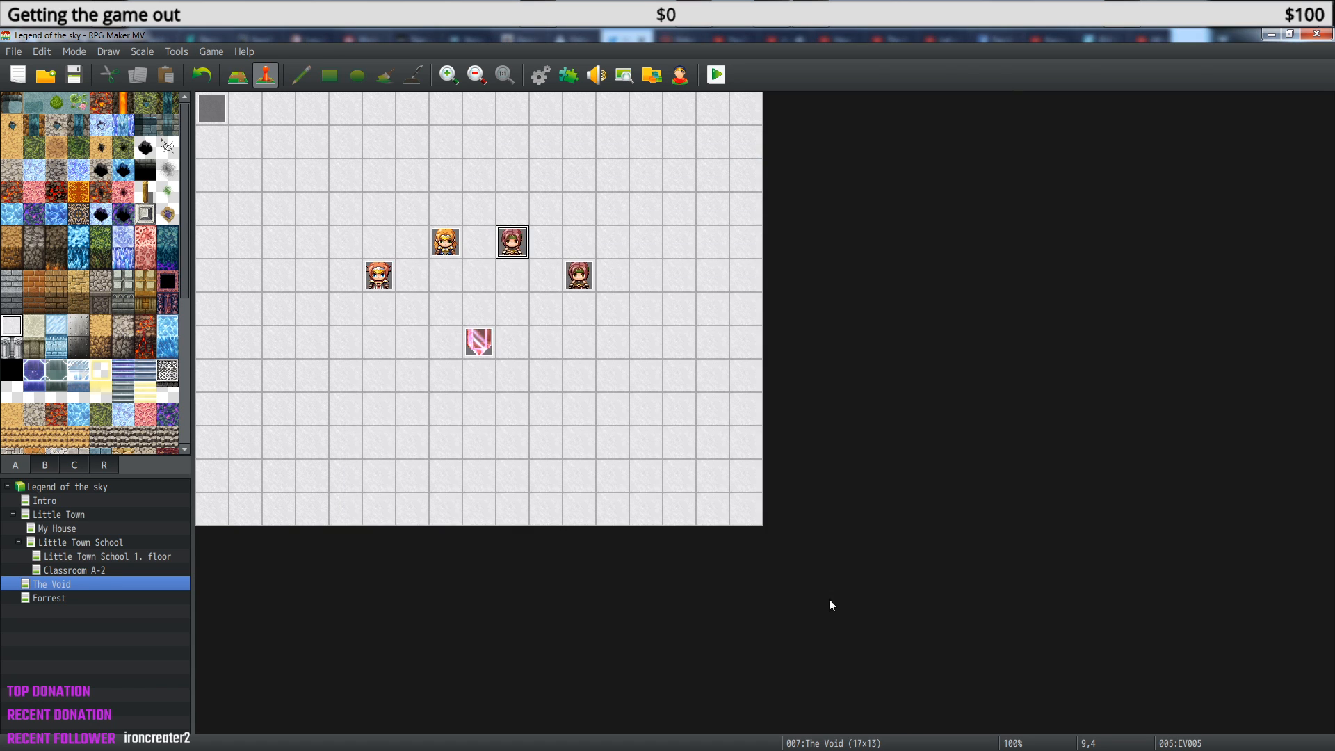
Add a Show Text message reading "Will be the Hero of the land." to the event at 5,5.
double_click(379, 277)
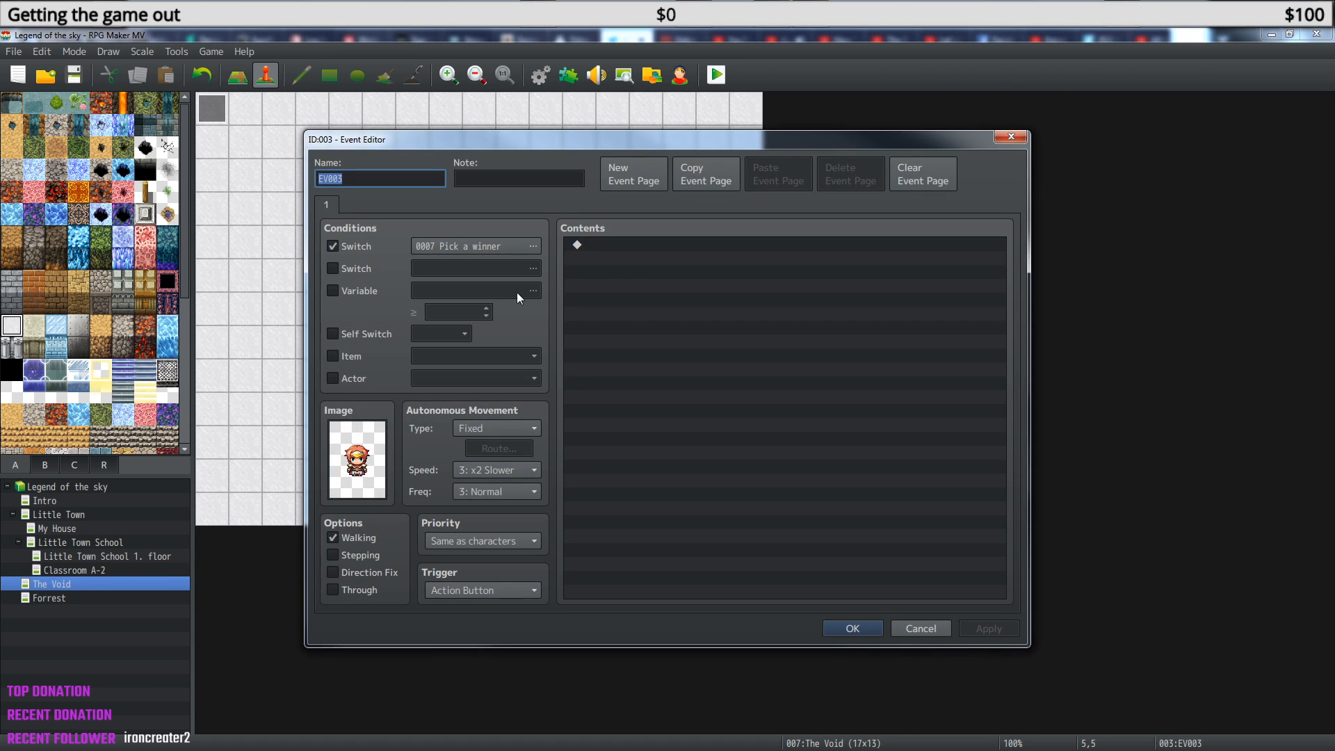
click(630, 246)
right_click(630, 245)
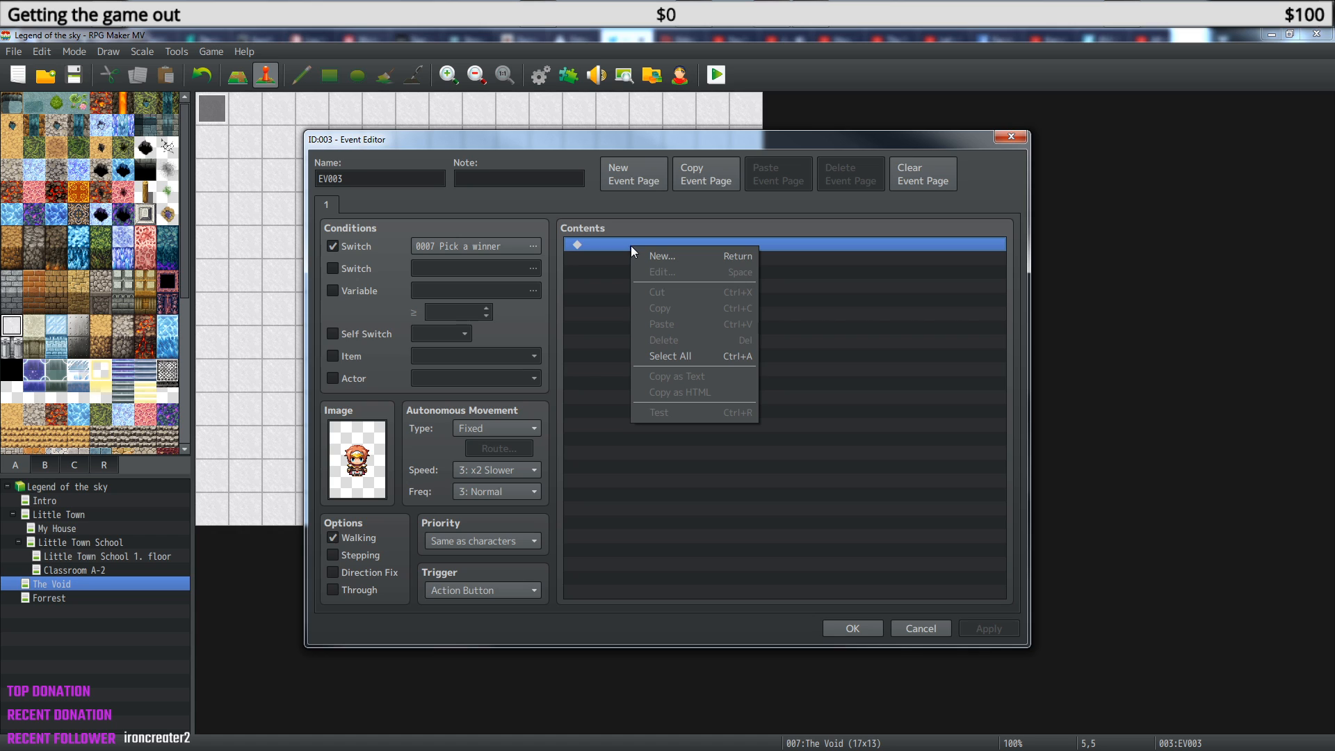
click(669, 257)
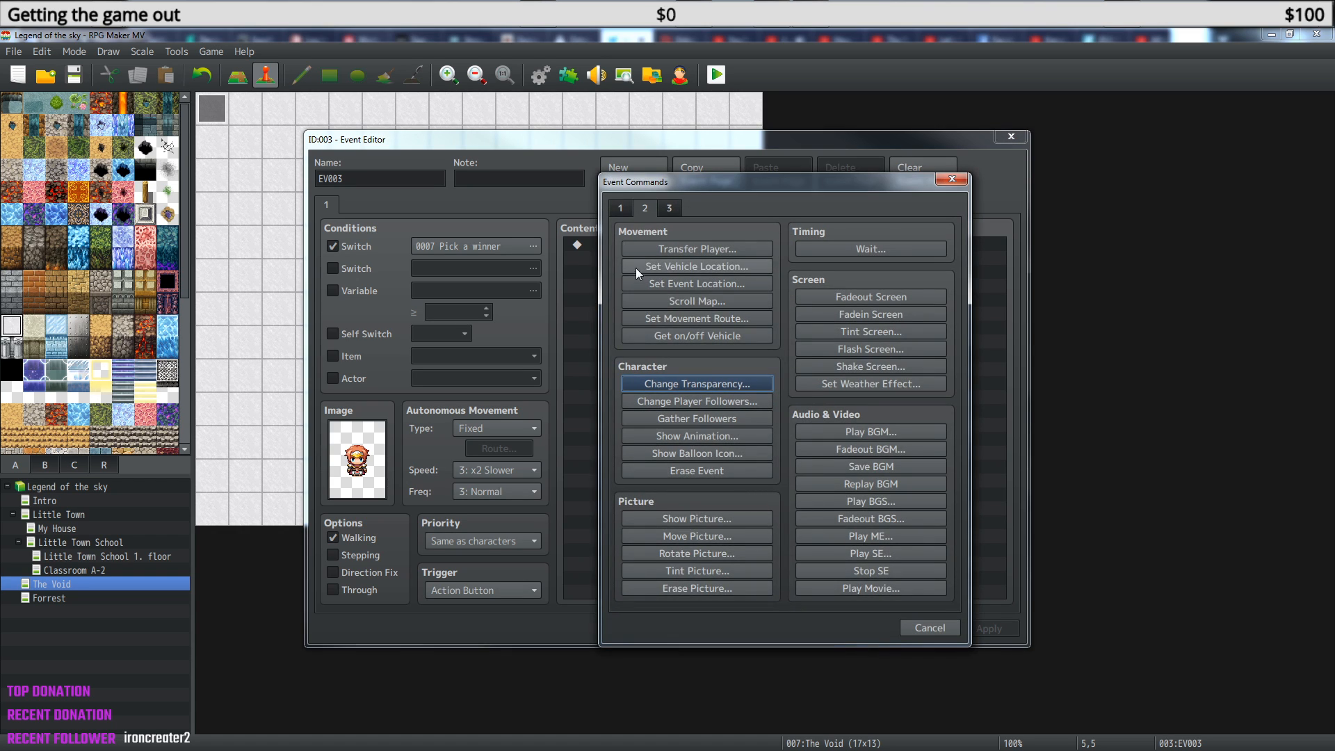
click(621, 209)
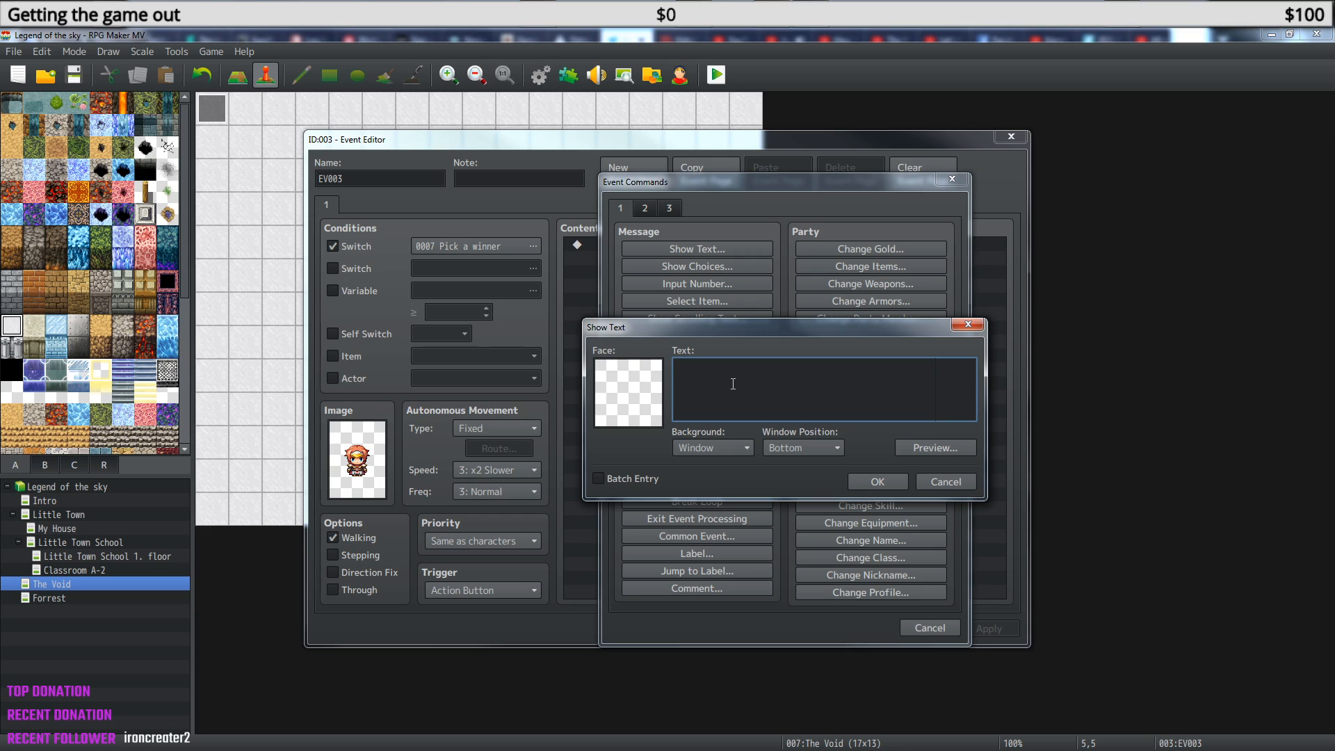
text(ll be the Hero of the land.)
click(888, 476)
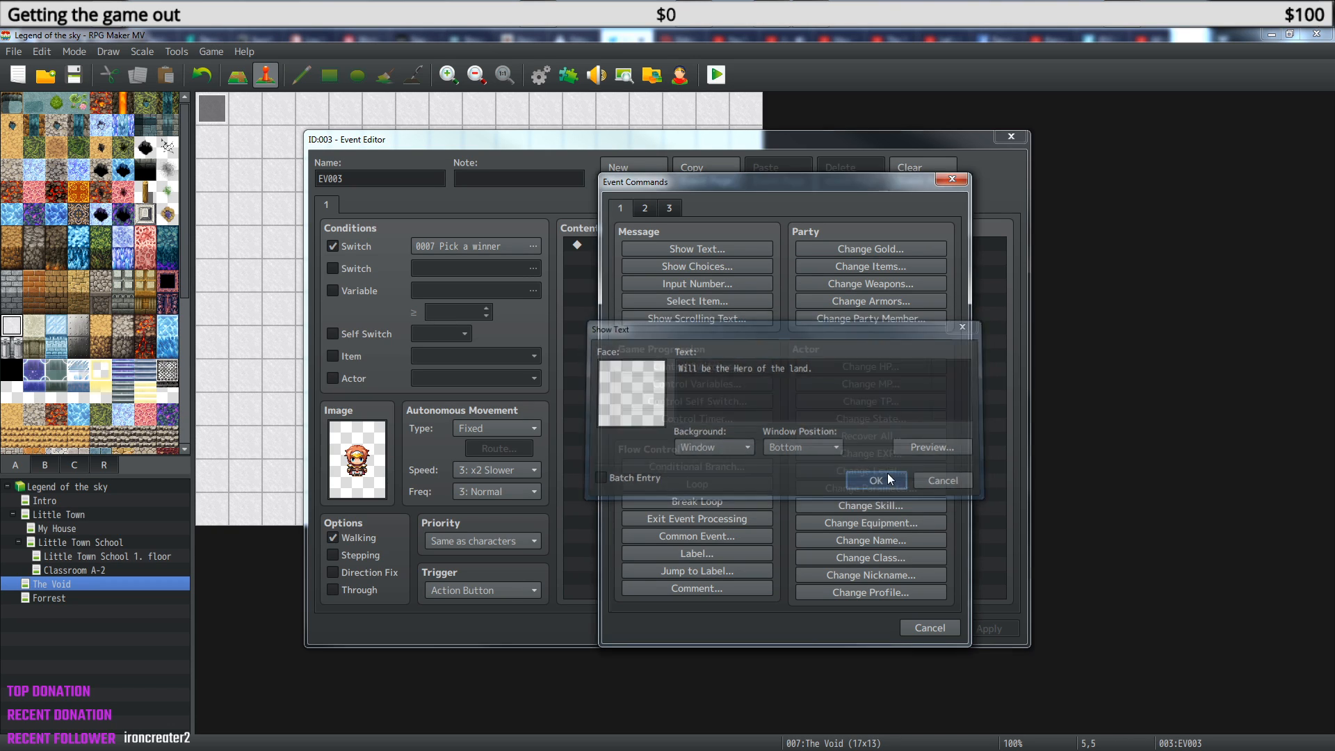
Add a Show Choices command with Yes and No below the hero message in the event at 5,5.
right_click(657, 276)
click(712, 285)
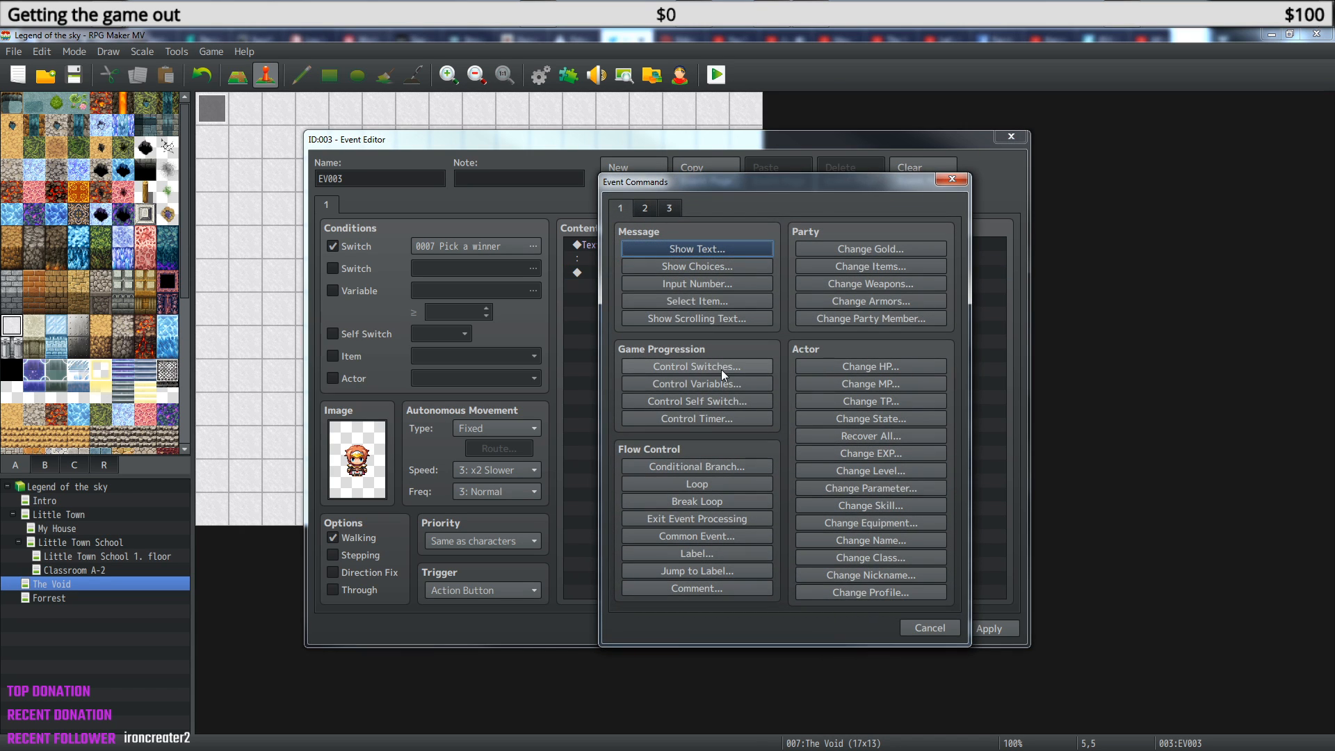
click(711, 265)
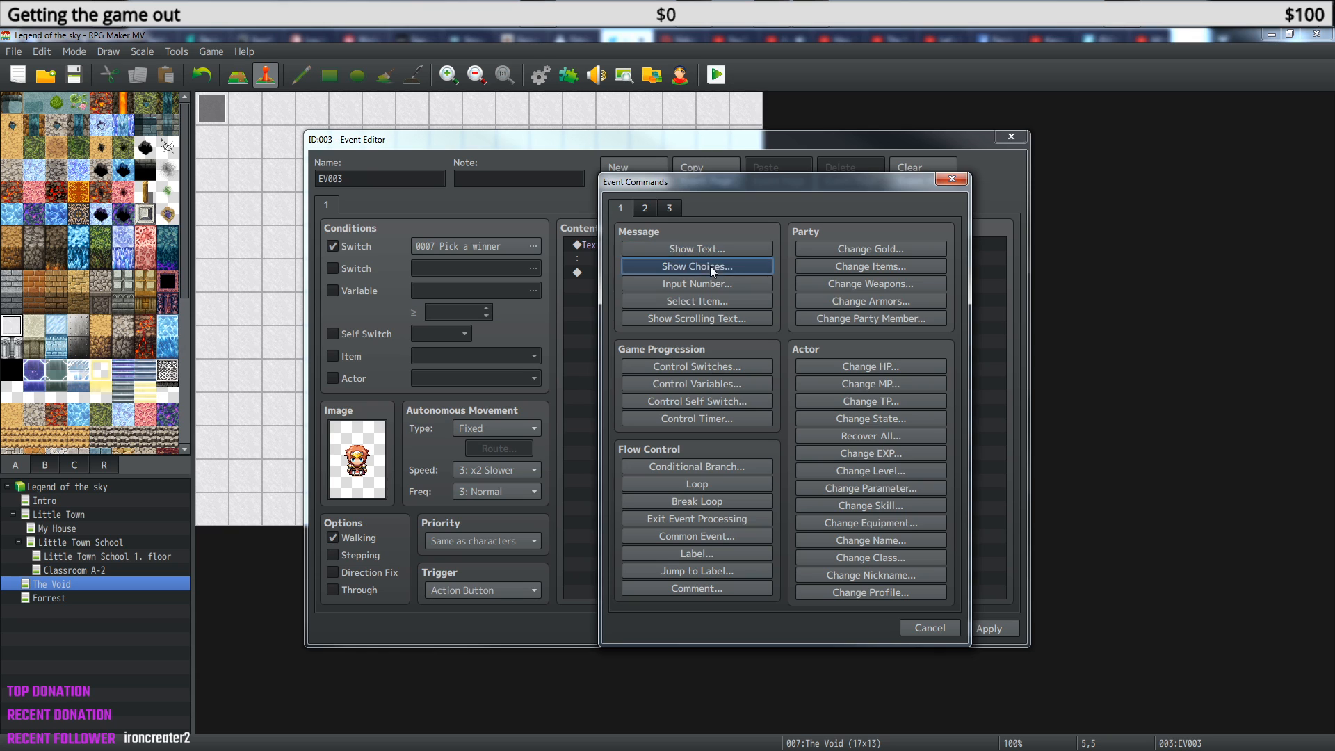
click(814, 496)
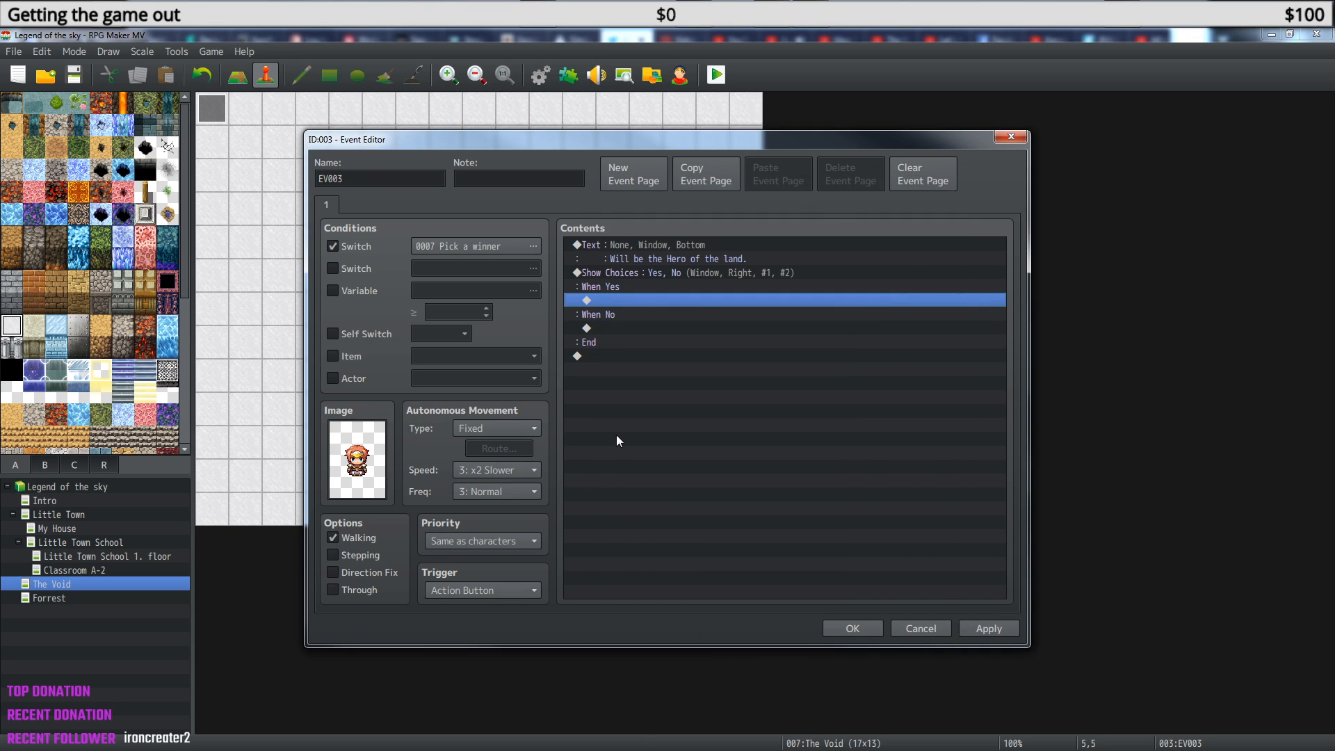
Start a Change Actor Images command for Sarah in the Yes branch and set the face to Actor1's first, red-haired portrait.
right_click(616, 302)
click(653, 319)
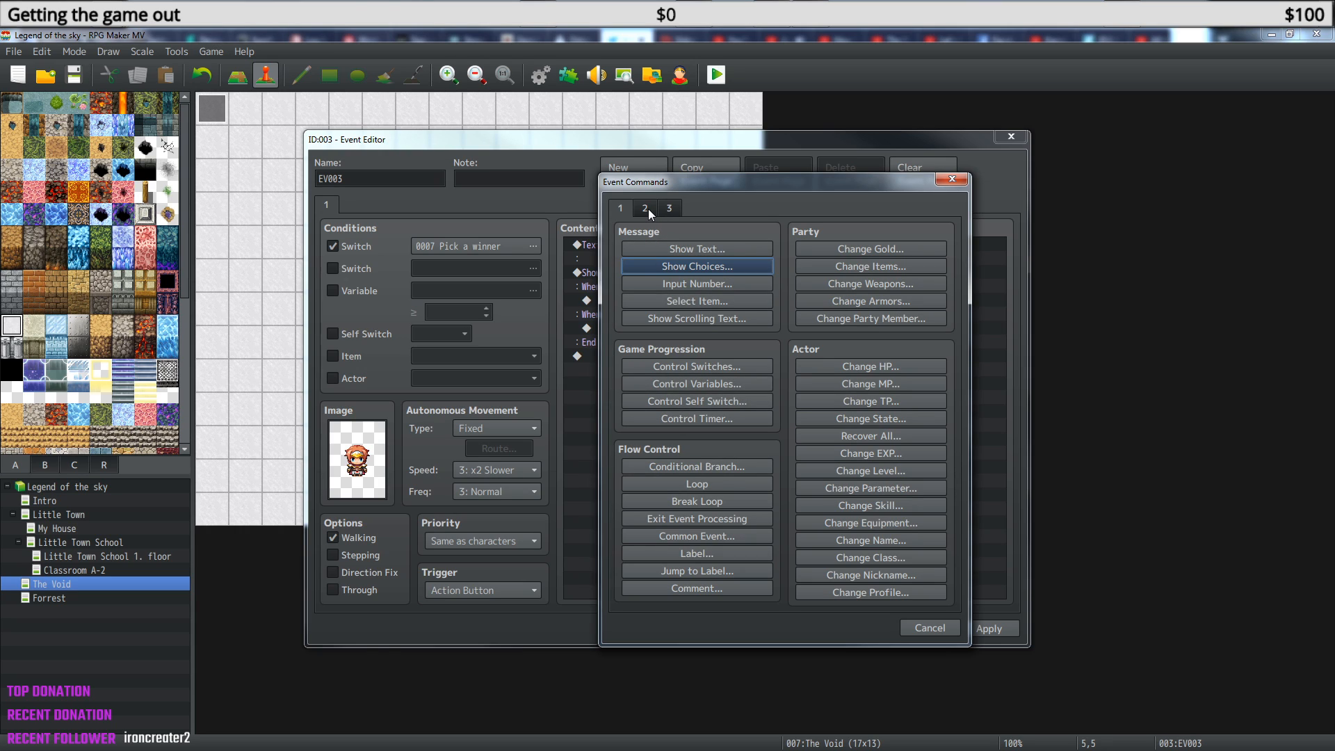
click(648, 208)
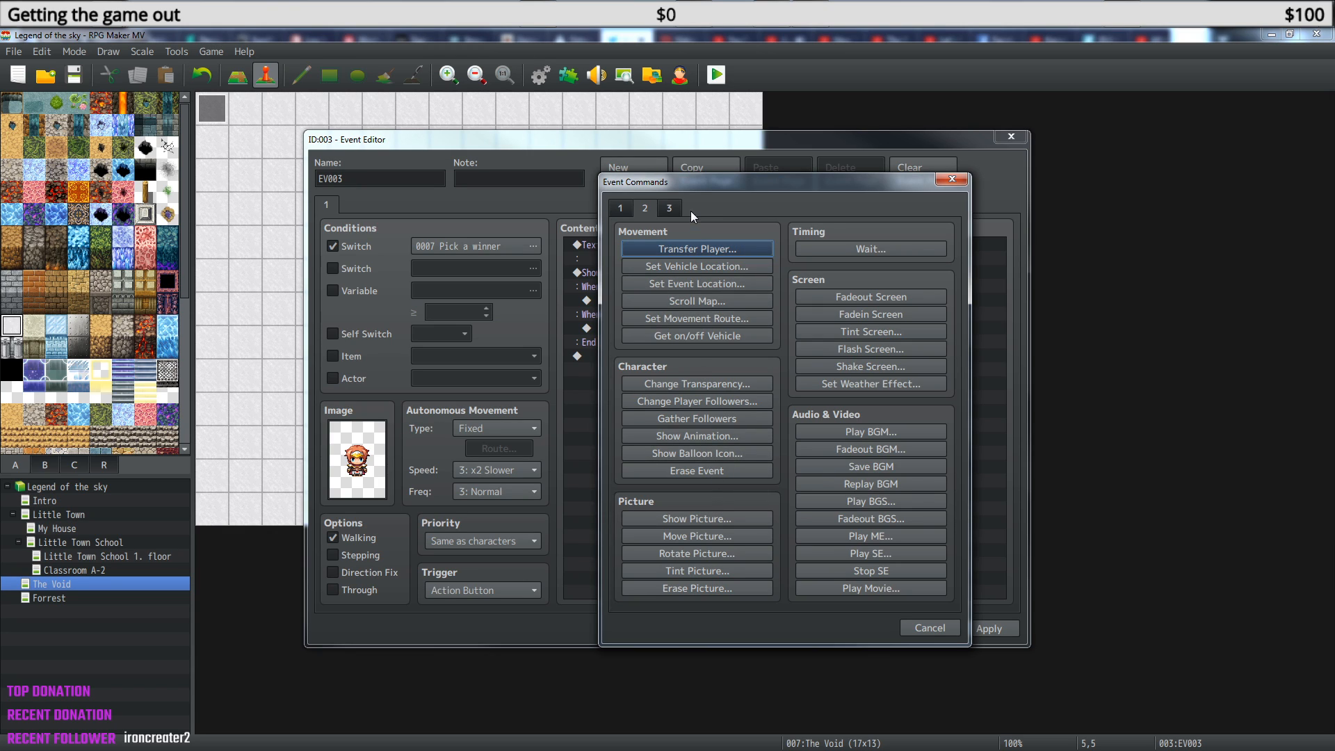
click(672, 208)
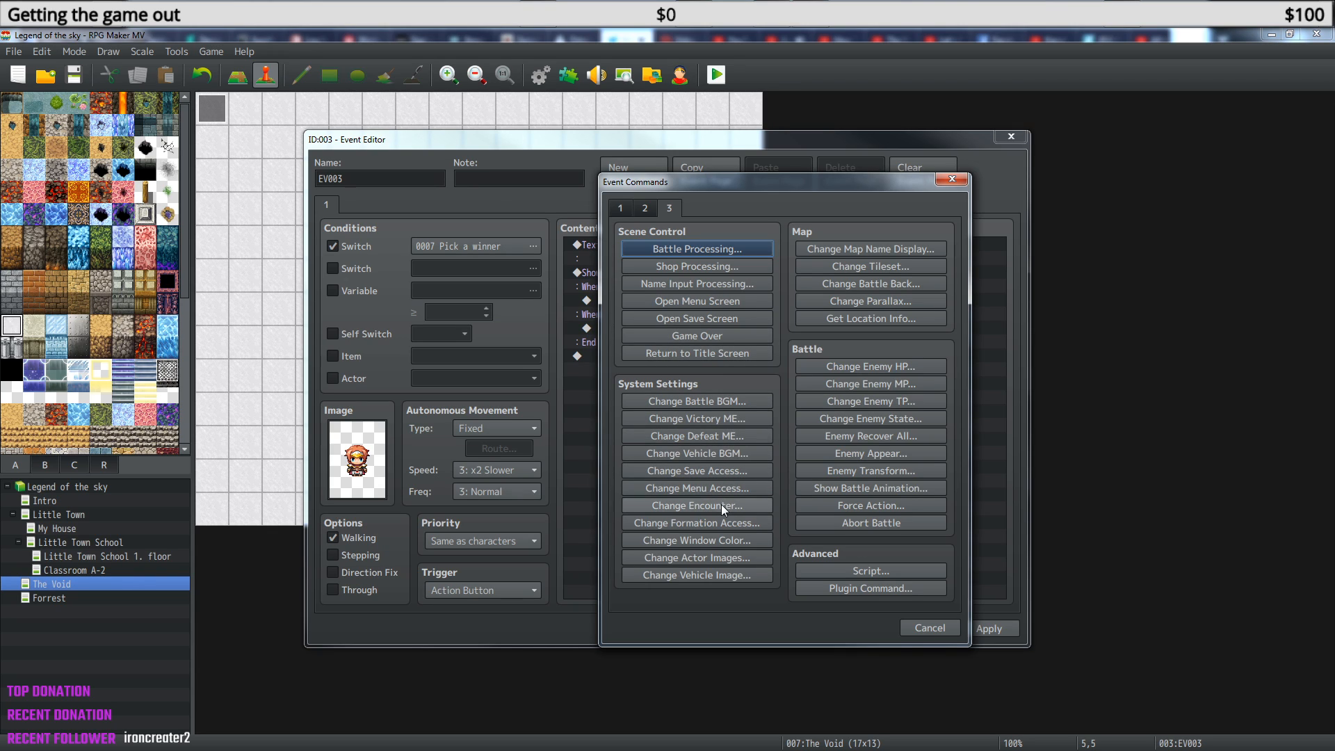
click(725, 560)
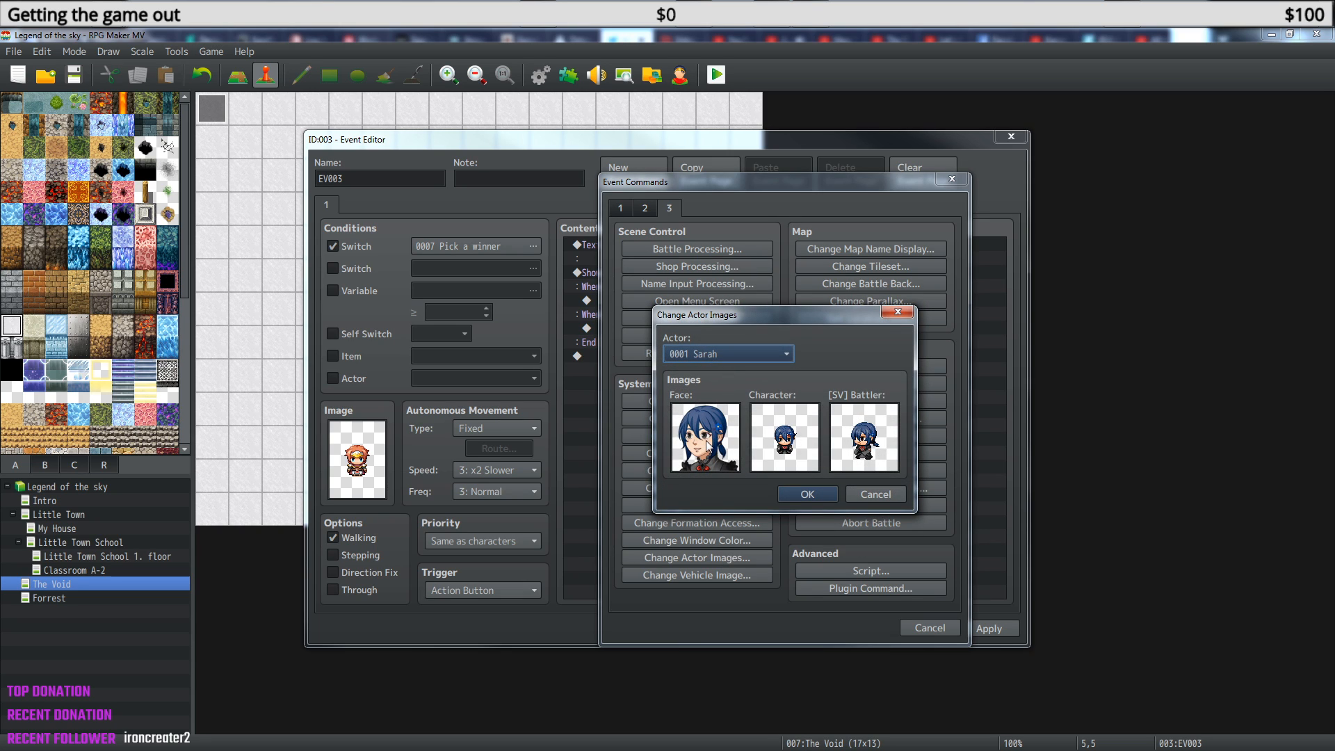
click(741, 355)
click(784, 355)
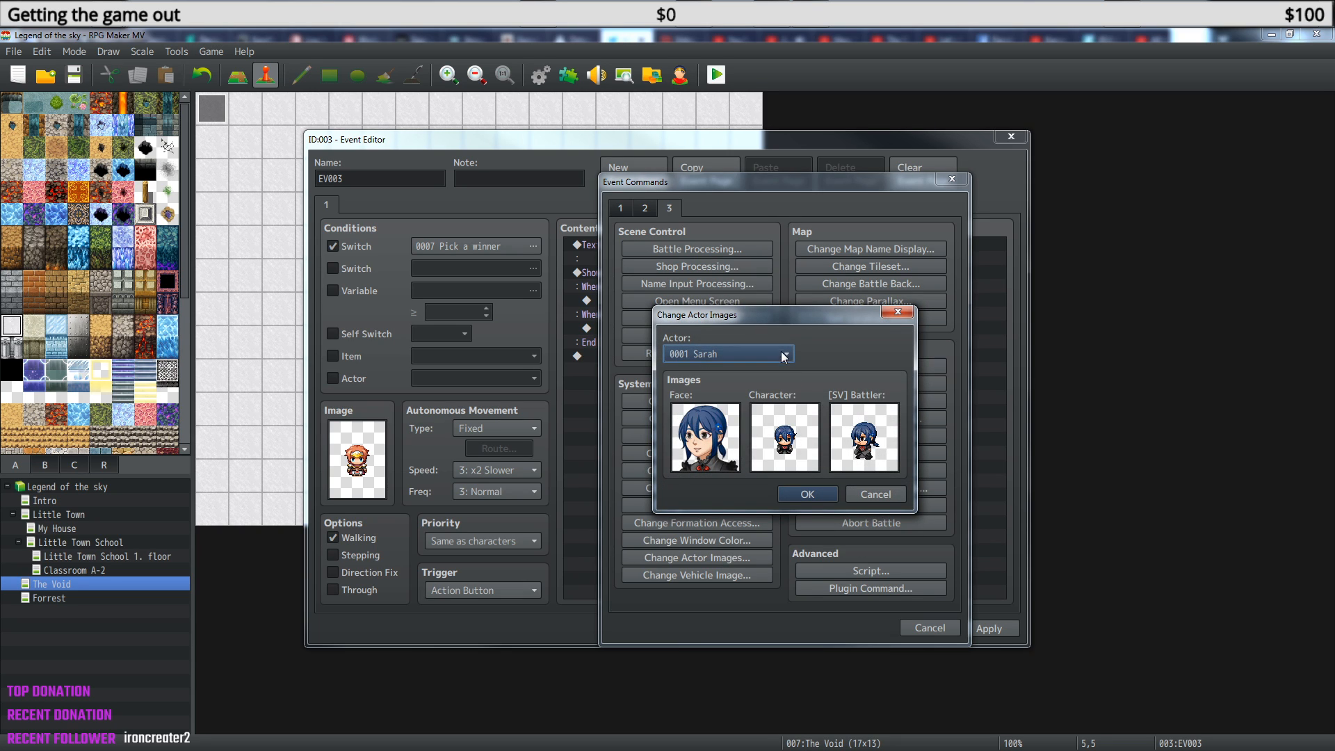
double_click(695, 445)
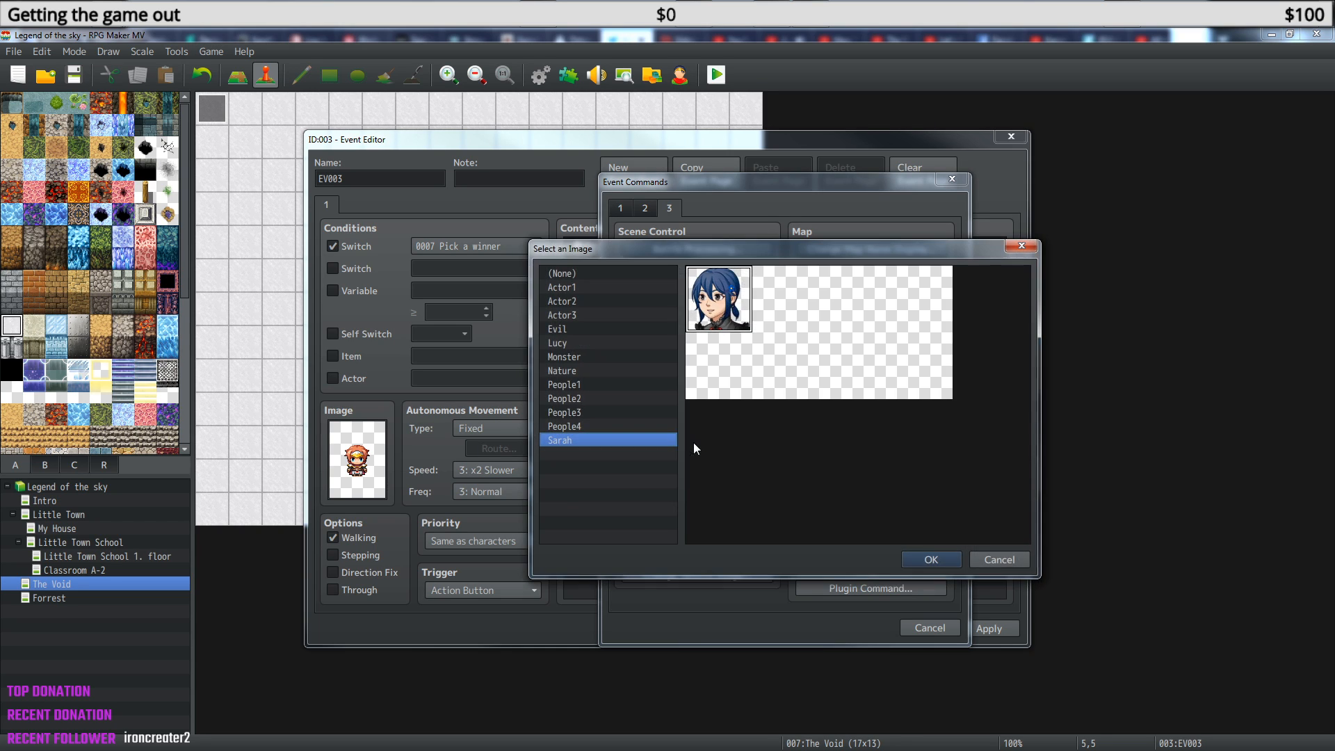
click(574, 291)
click(925, 560)
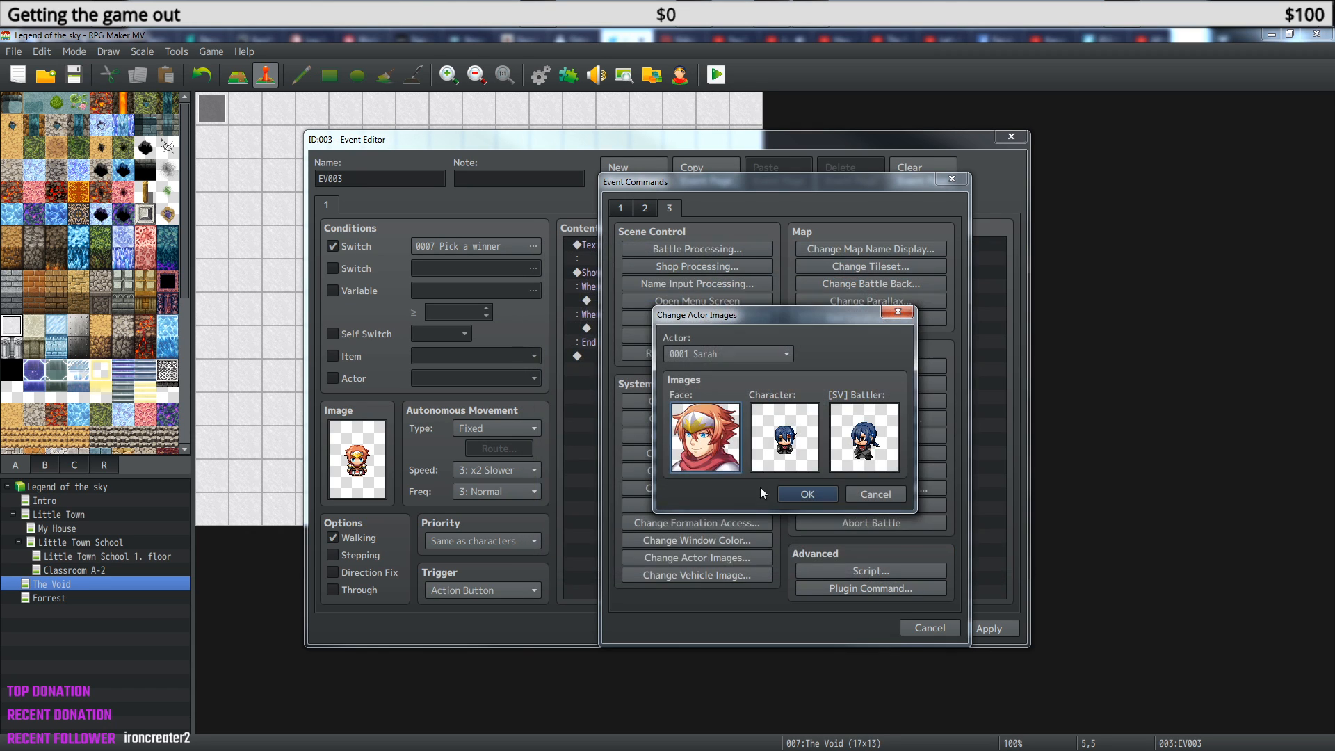
Set Sarah's walking character image to the first, red-haired character of Actor1.
double_click(786, 437)
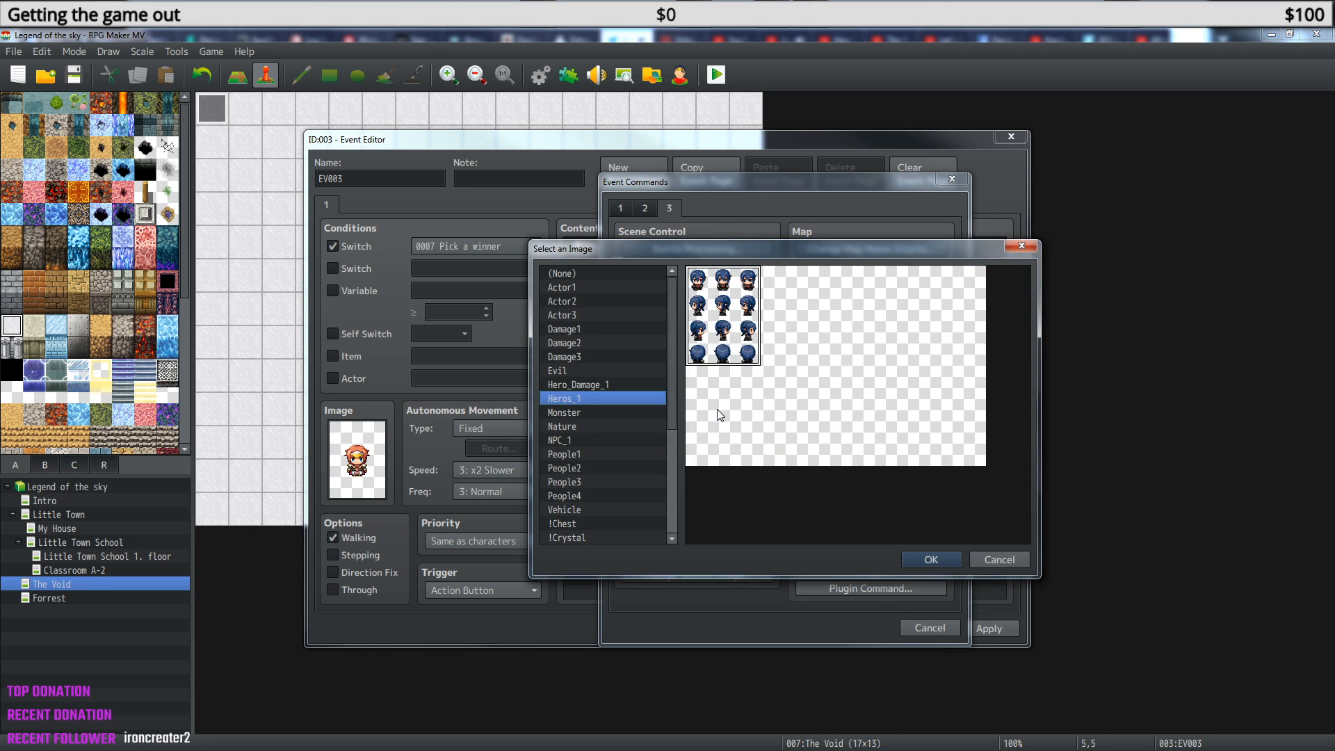
click(574, 289)
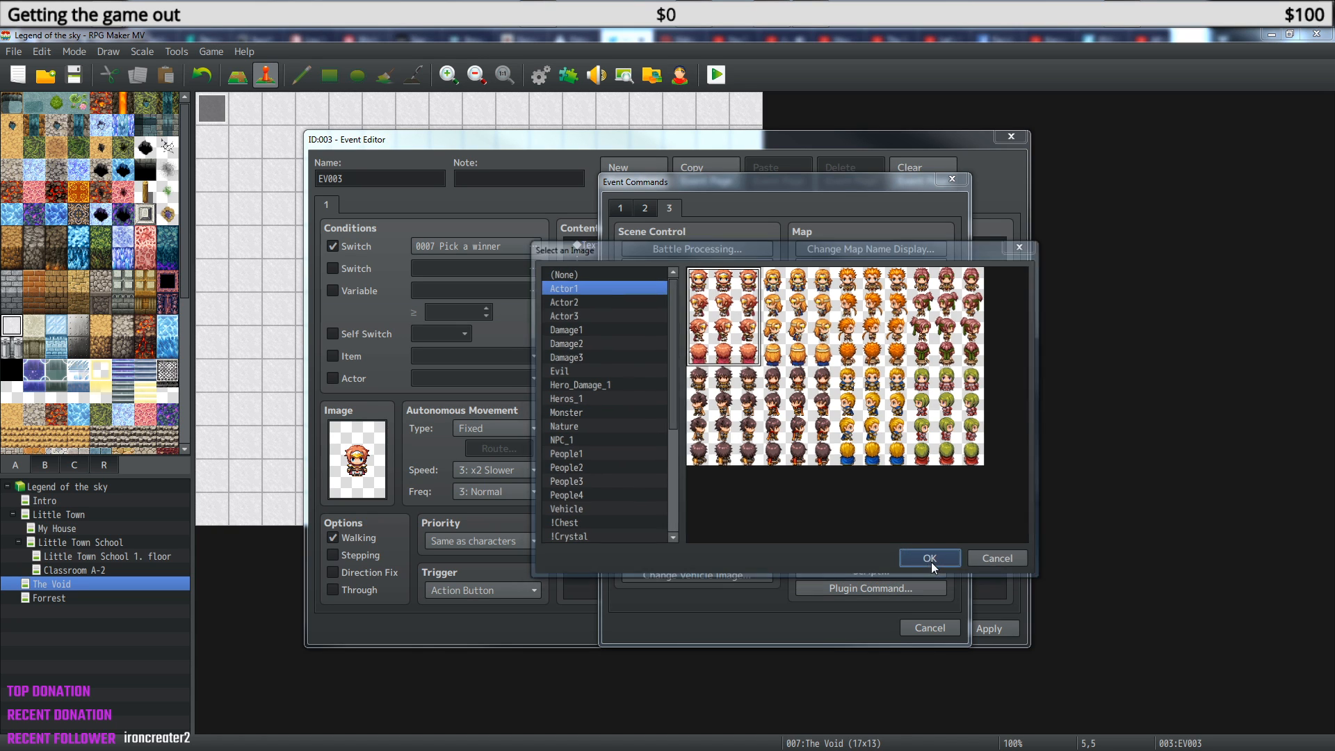
click(932, 561)
Set Sarah's side-view battler to Actor1_1 and add the image change to the Yes branch.
double_click(866, 445)
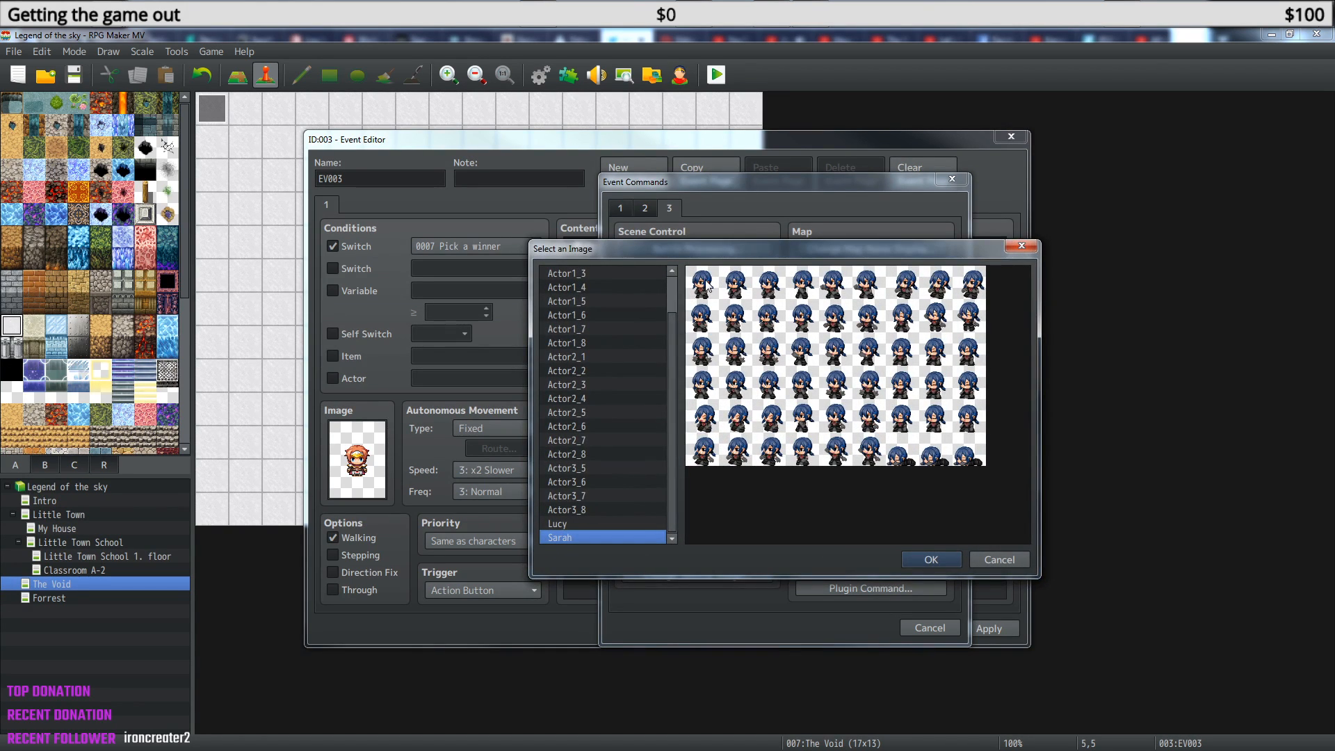
scroll(600, 323, up, 2)
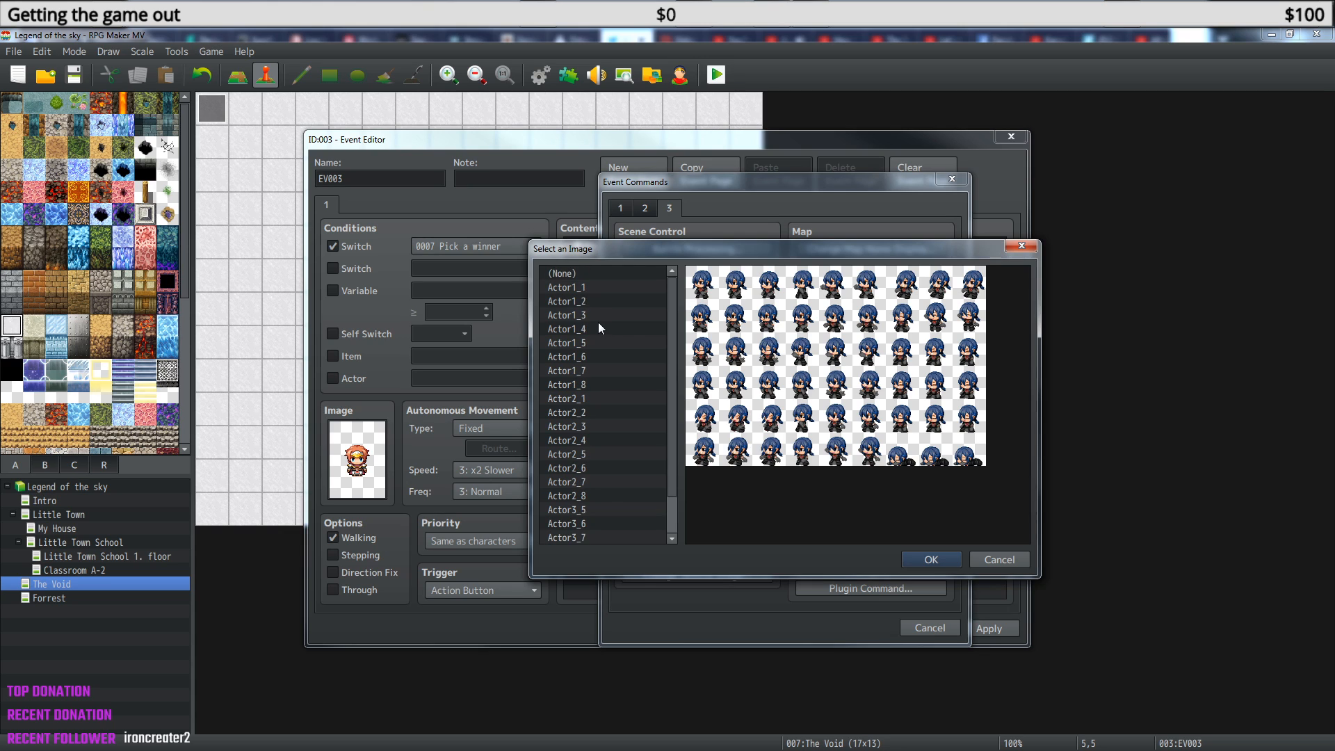
click(577, 287)
click(580, 304)
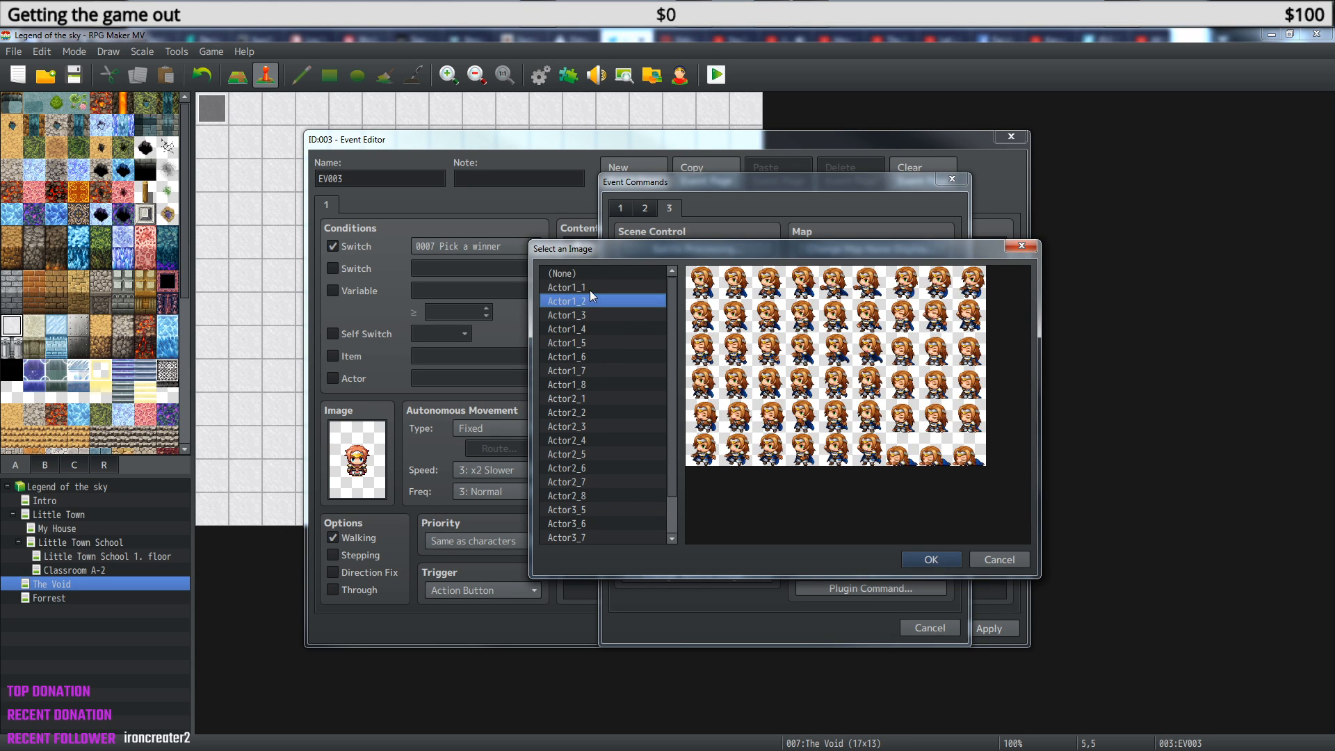
click(940, 562)
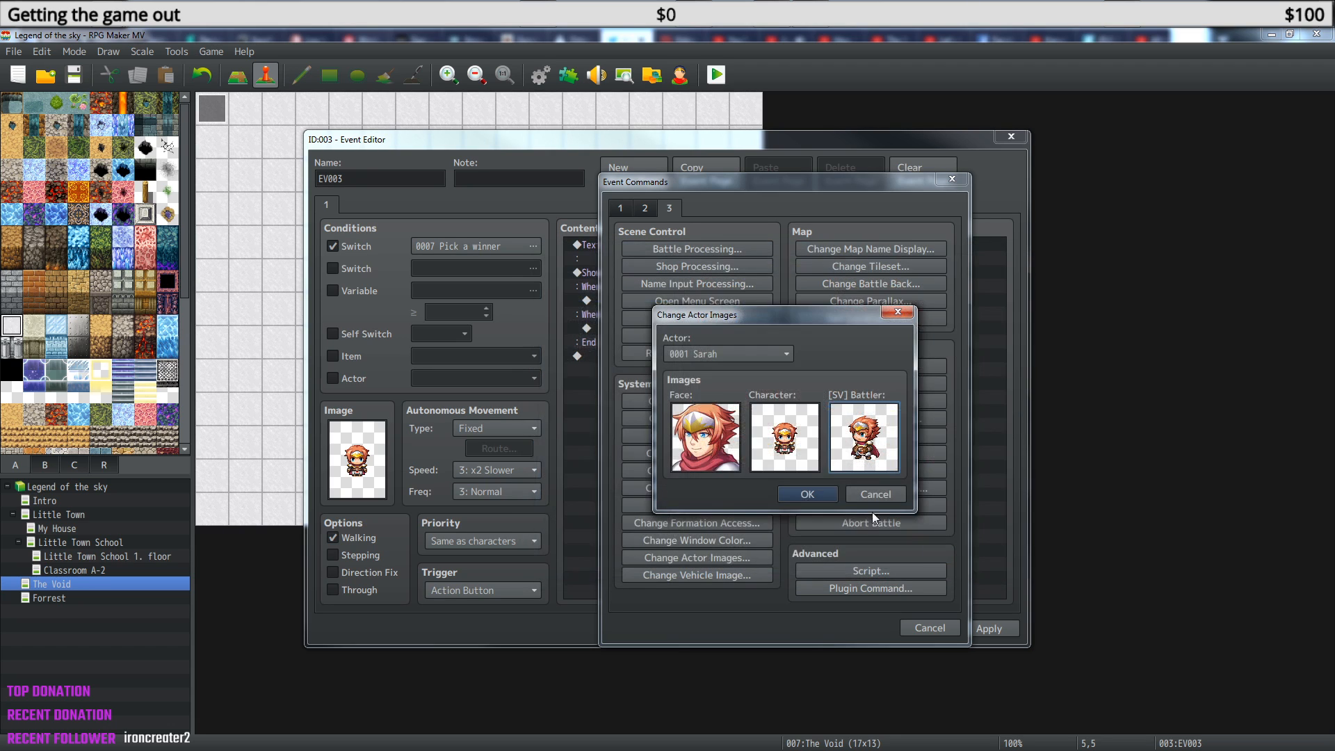
click(808, 494)
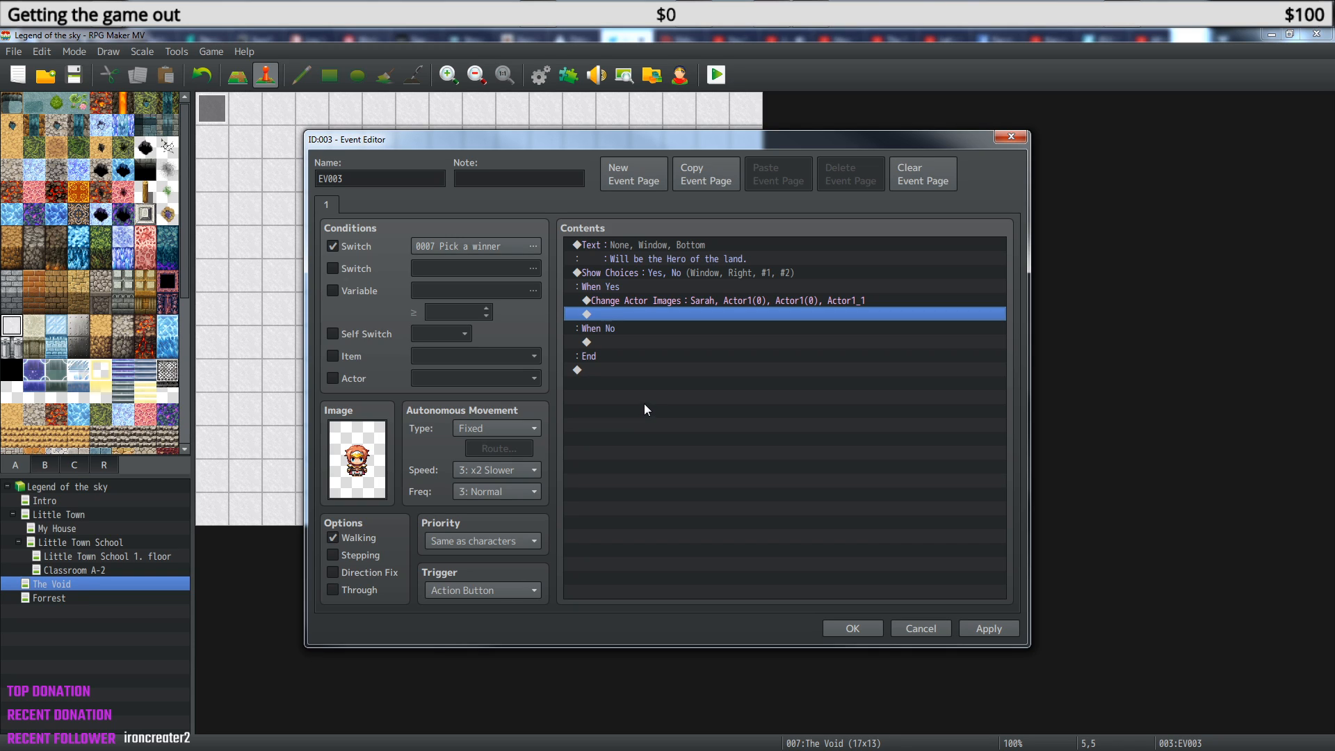
Start a Control Variables command below the image change in the Yes branch, naming variable 0001 "Sarah" as its target.
right_click(641, 318)
click(687, 331)
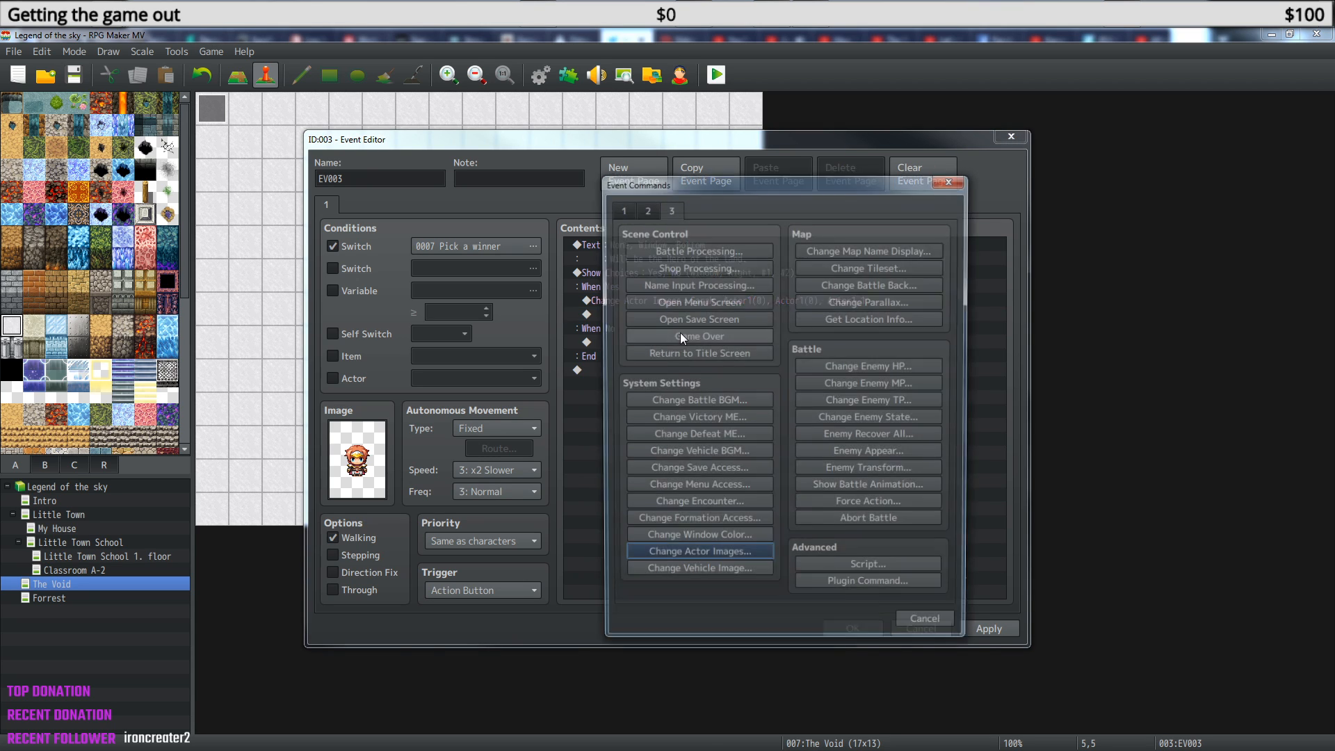
click(628, 208)
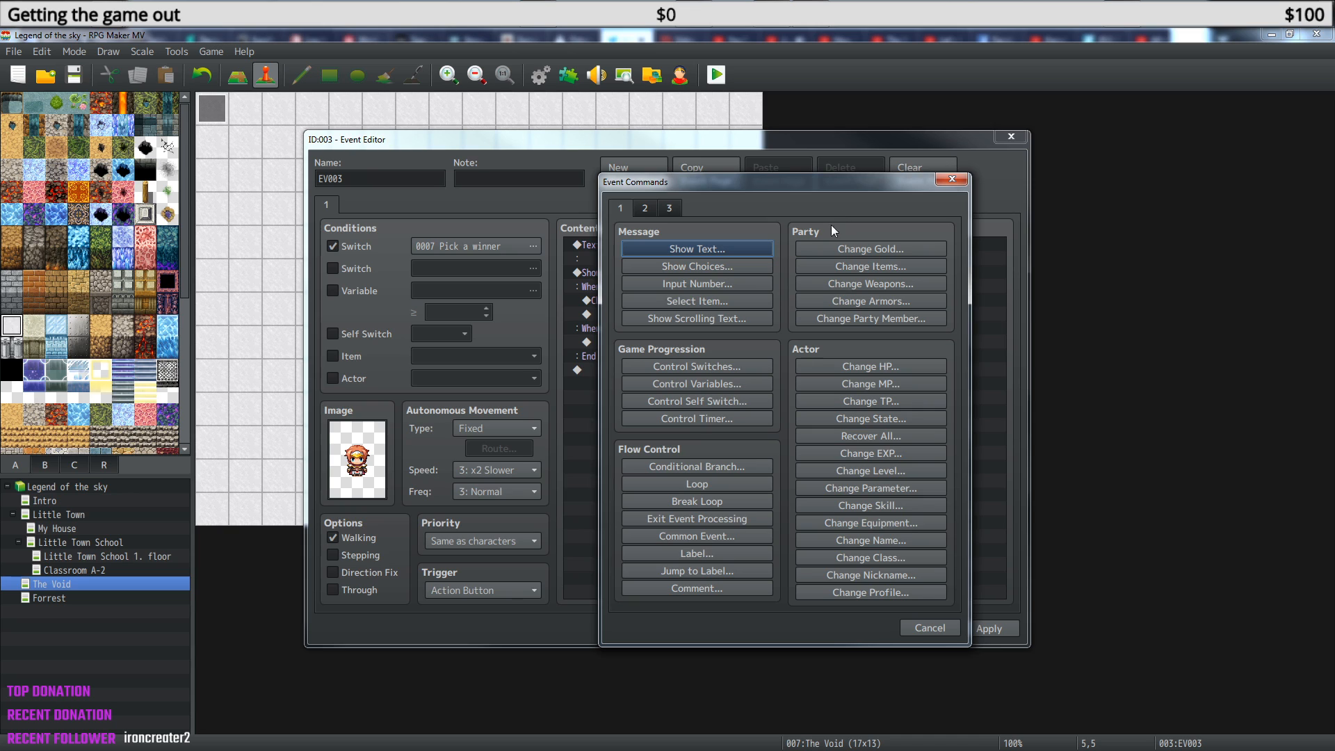
click(740, 387)
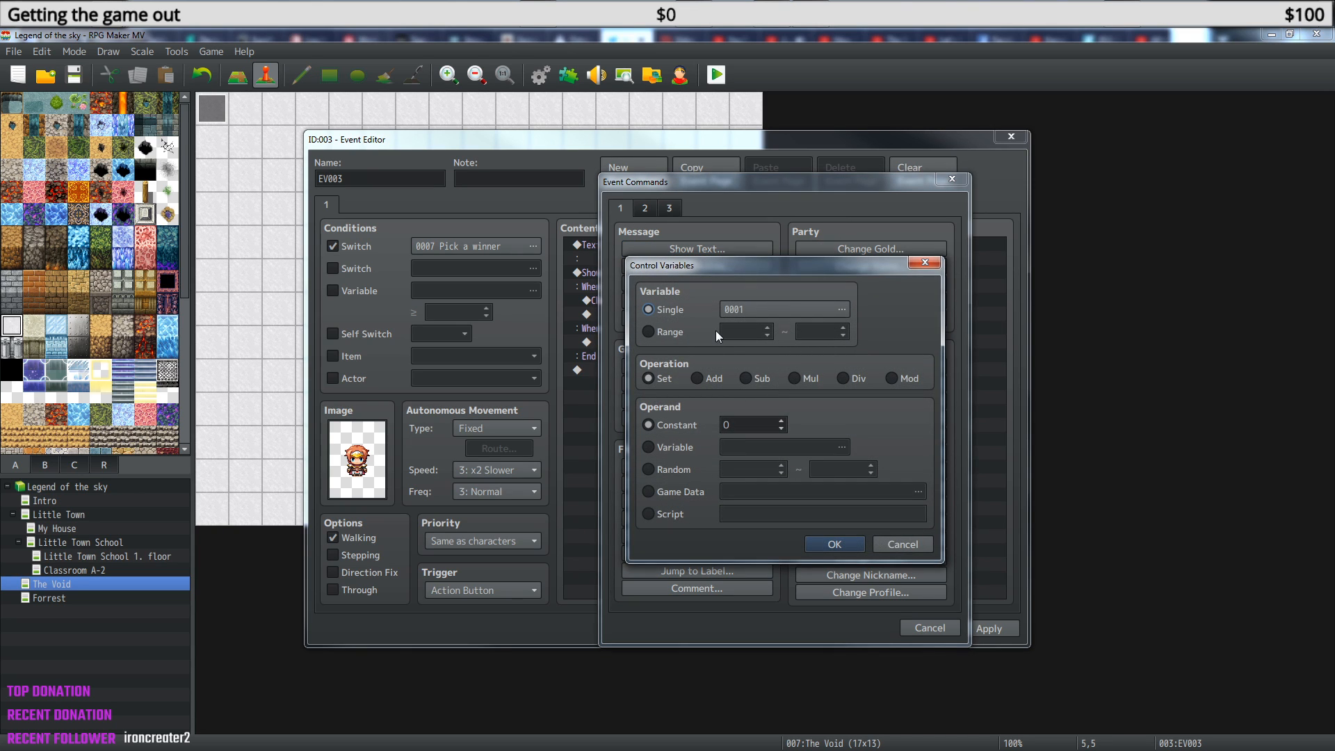
click(750, 310)
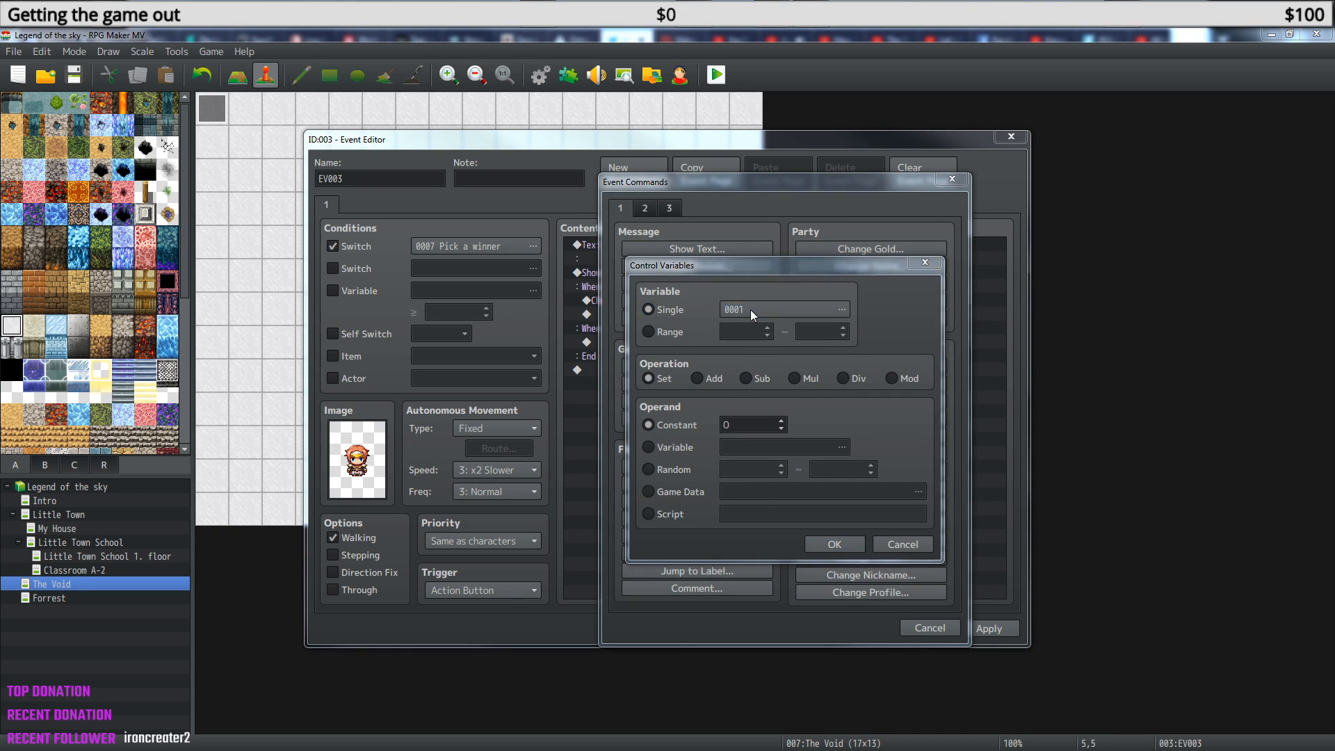
click(877, 547)
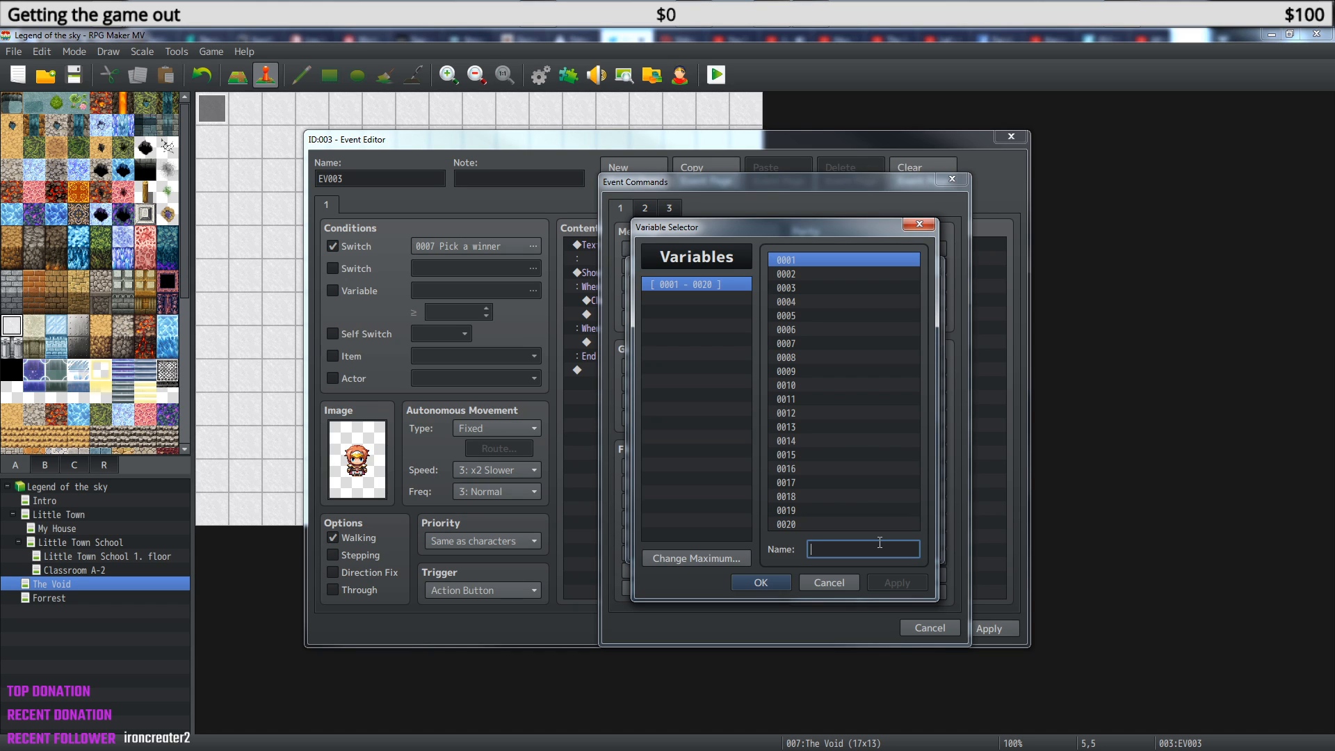
text(Sarah)
click(765, 582)
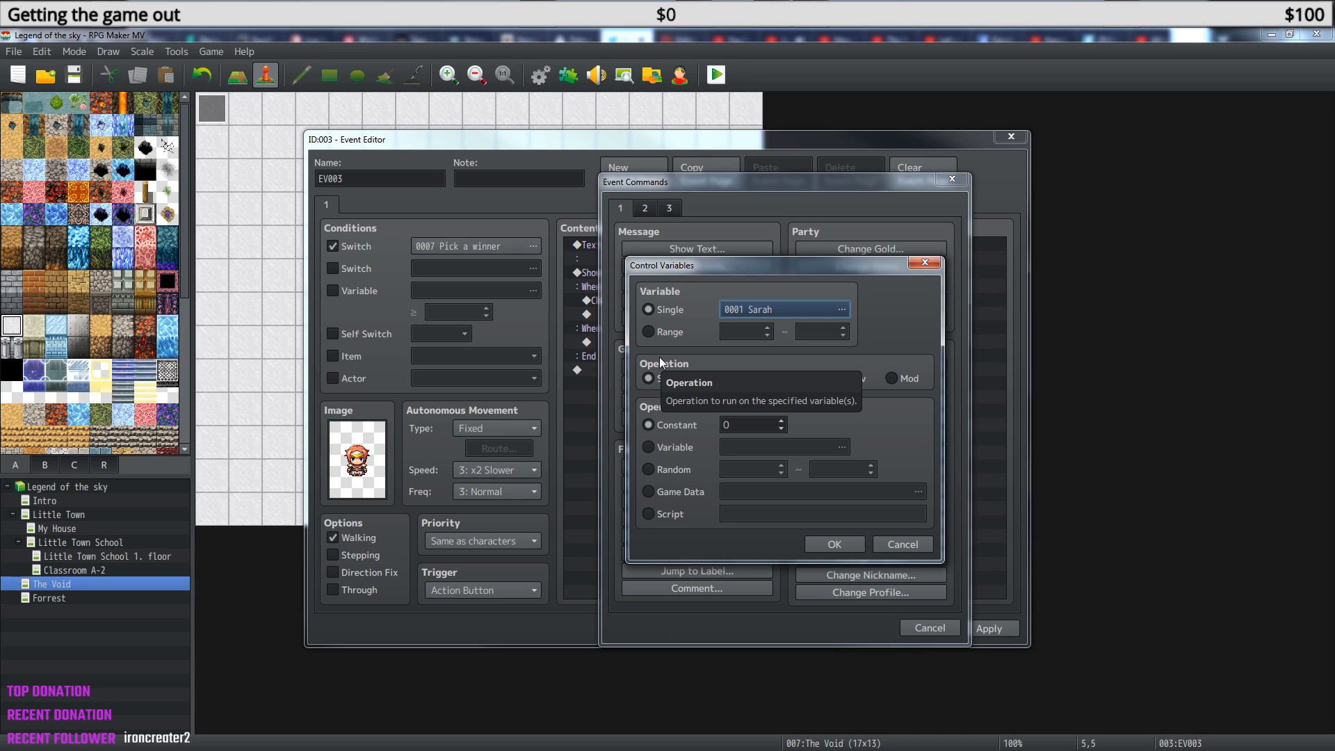
Set the Sarah variable to the constant 1 and add the command to the Yes branch.
drag(740, 269, 911, 345)
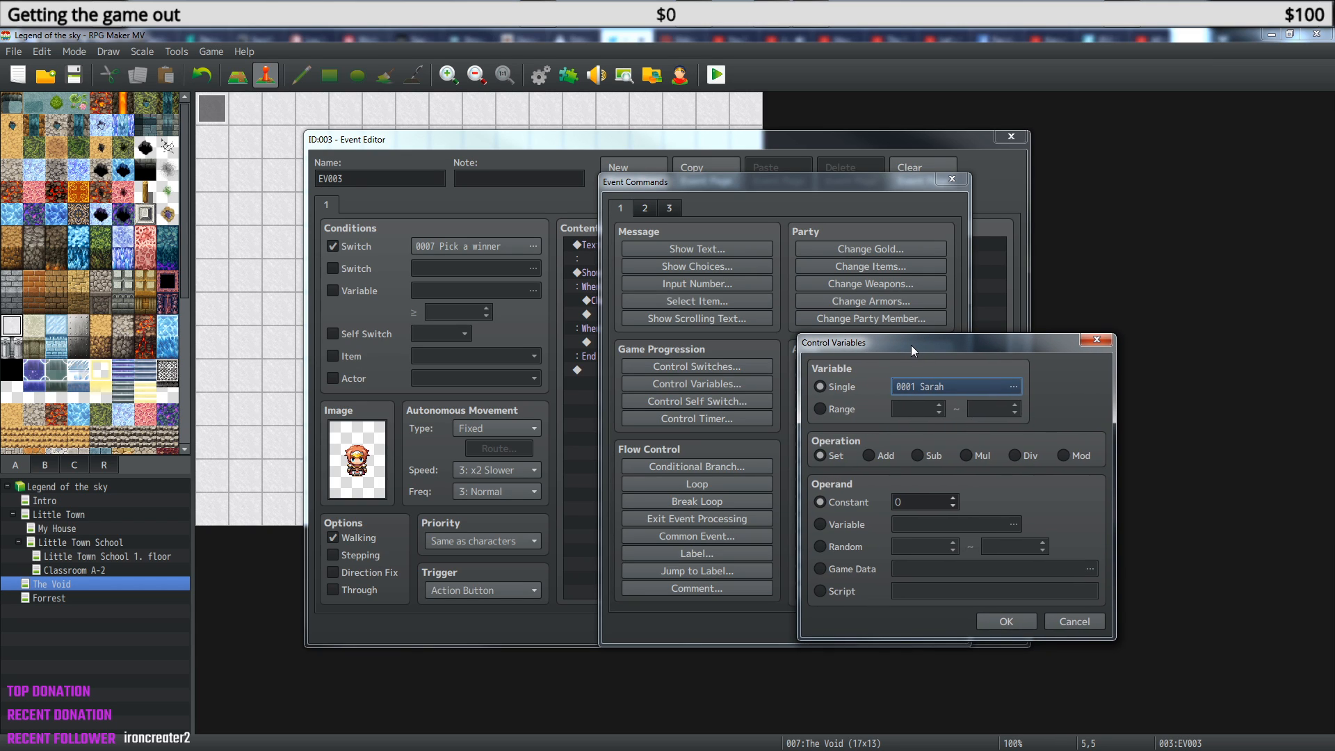
drag(911, 345, 604, 288)
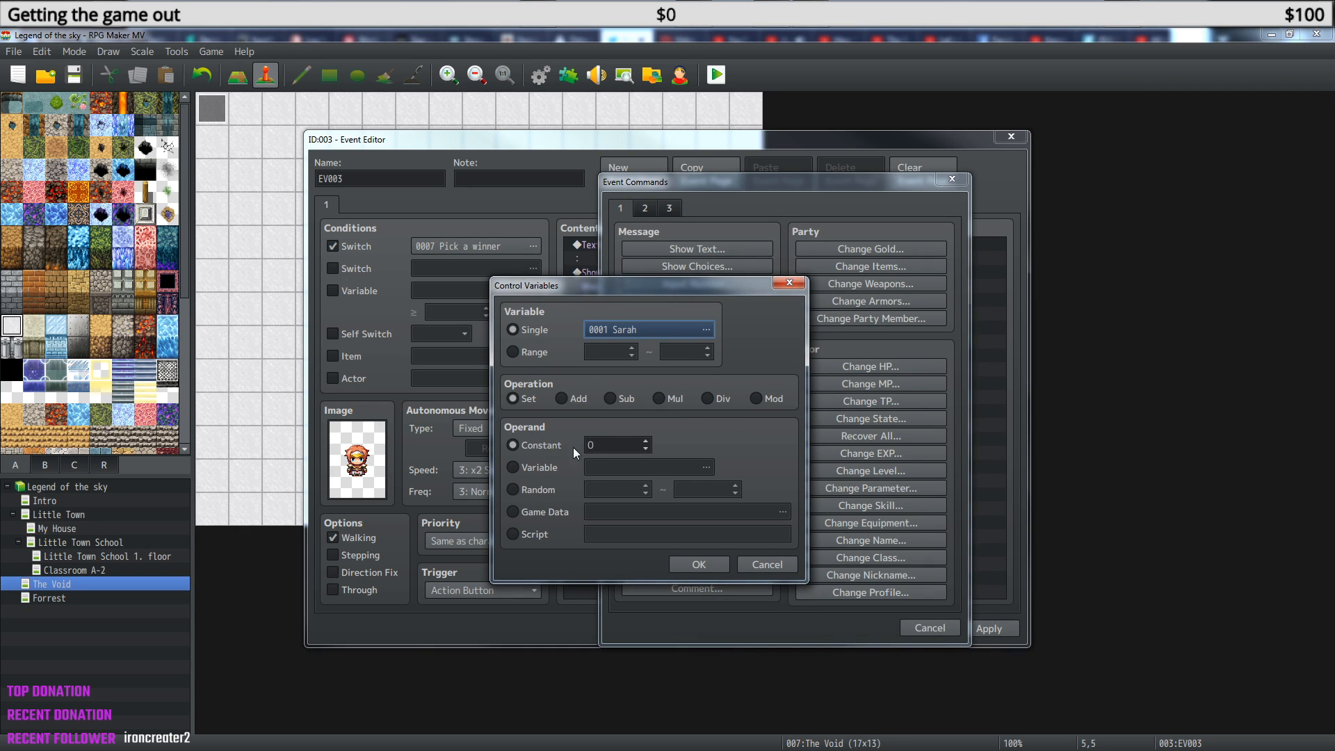
double_click(616, 446)
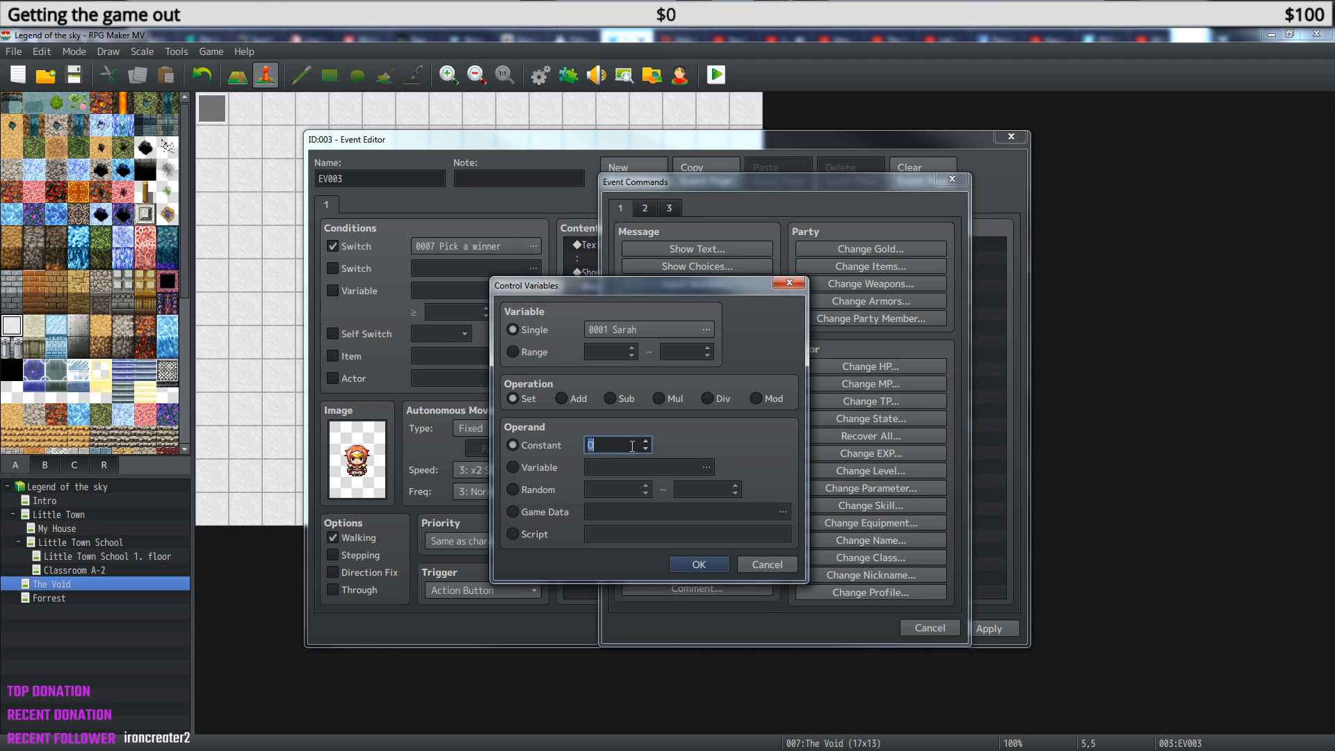
text(1)
click(699, 565)
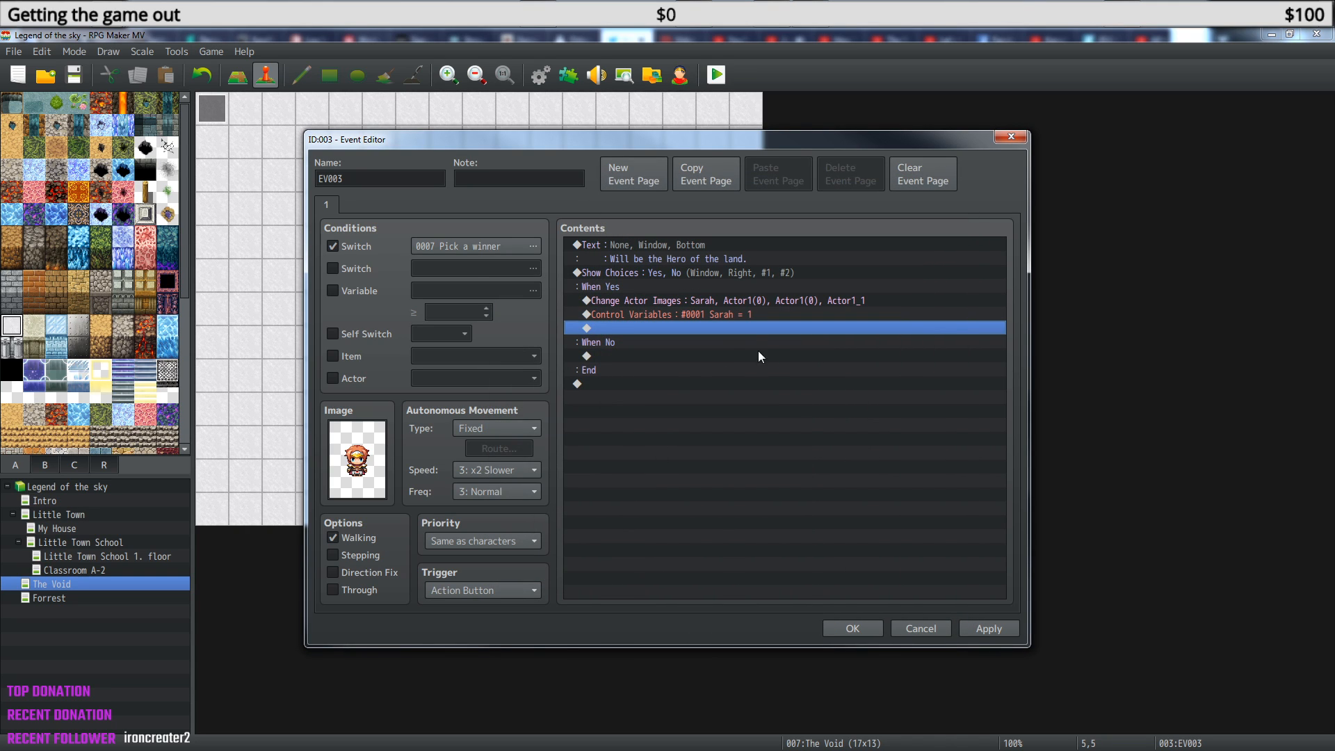
click(651, 356)
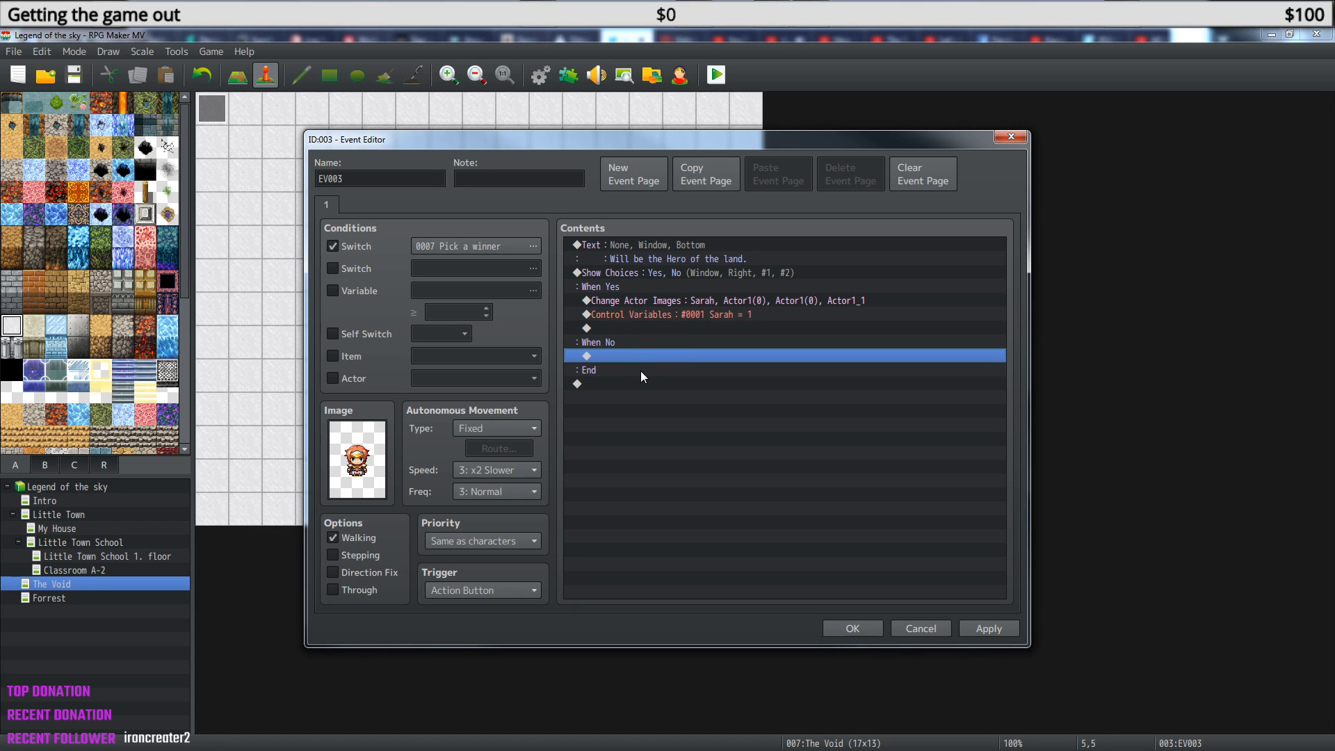
click(635, 256)
shift+click(628, 314)
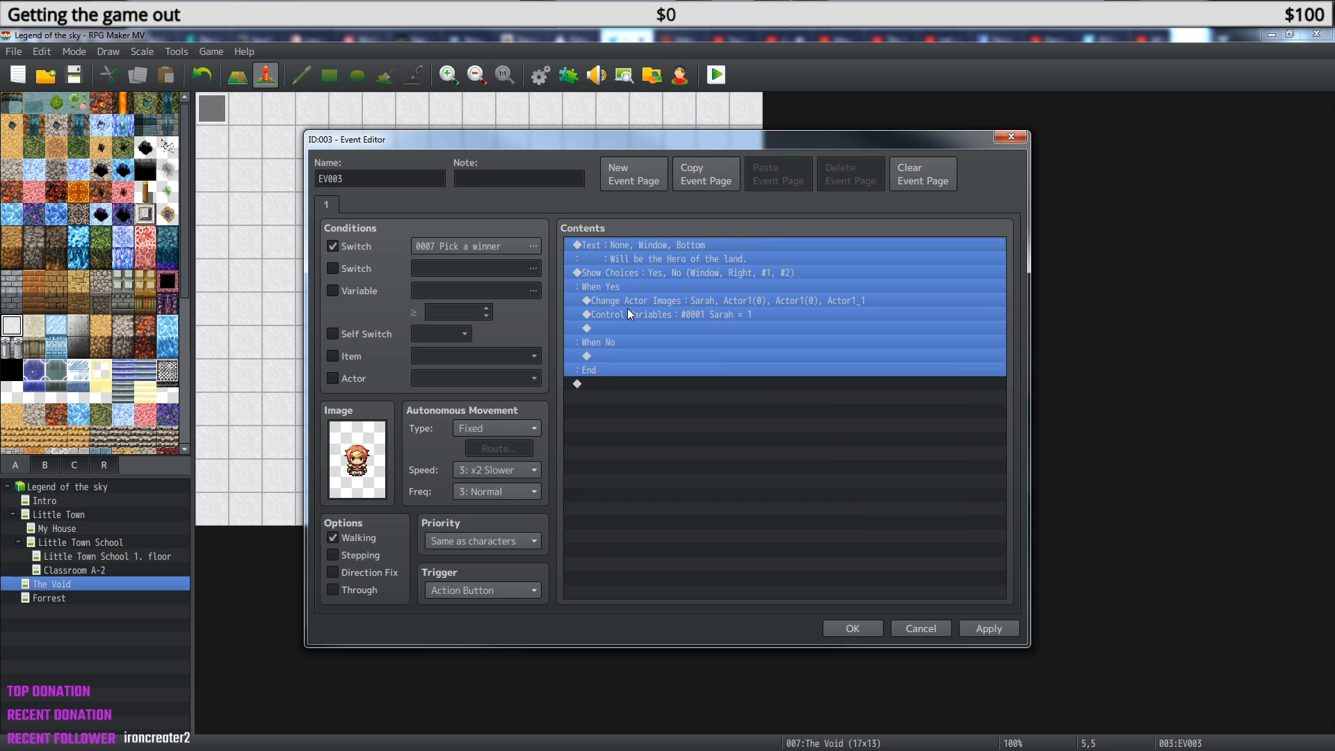
Add a Control Switches command after the end of the choices, naming switch 0008 "Go on" and turning it ON.
click(599, 385)
right_click(602, 385)
click(644, 399)
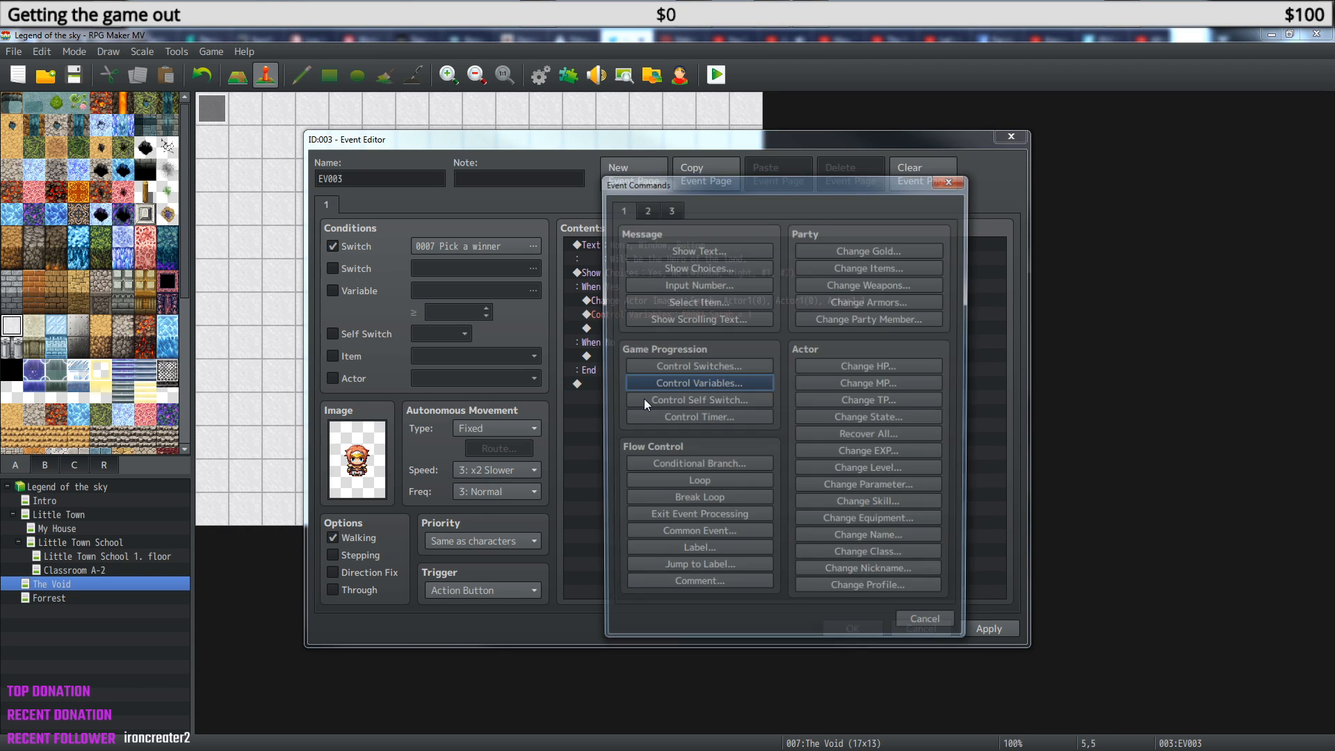
click(701, 367)
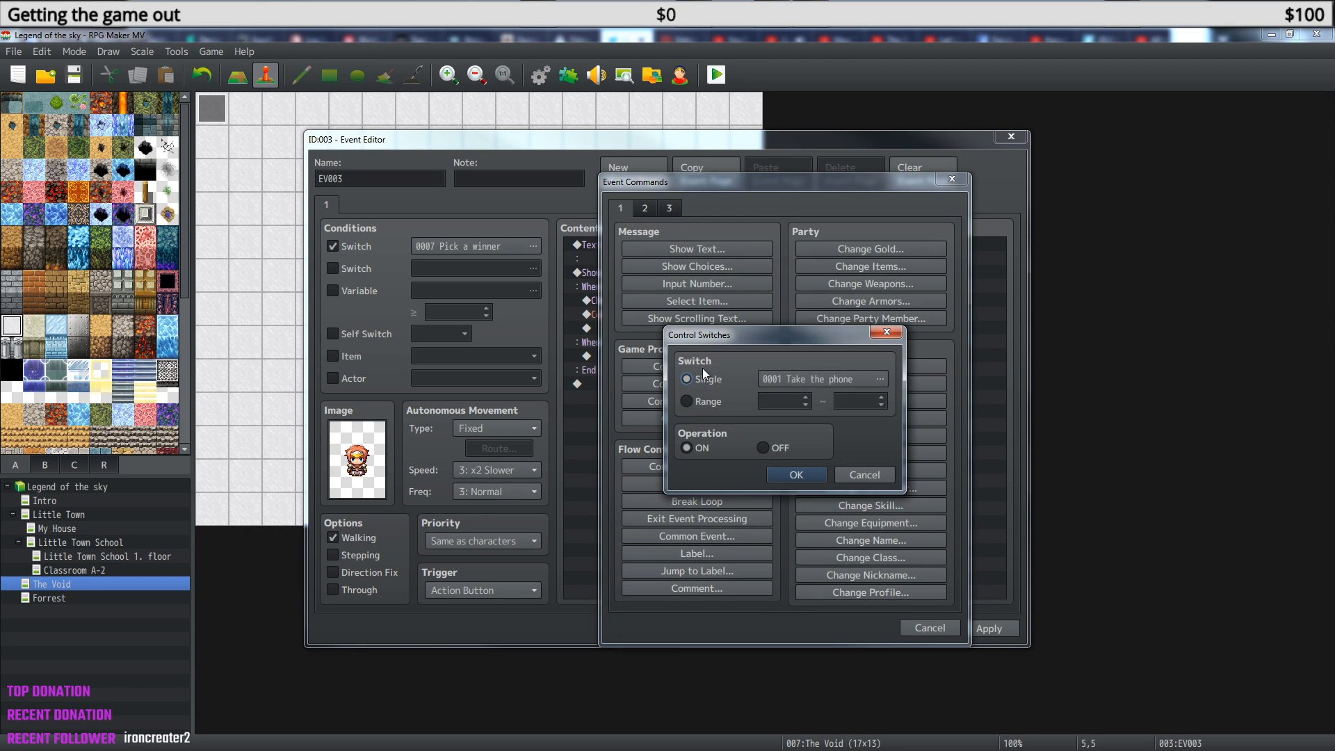
click(870, 379)
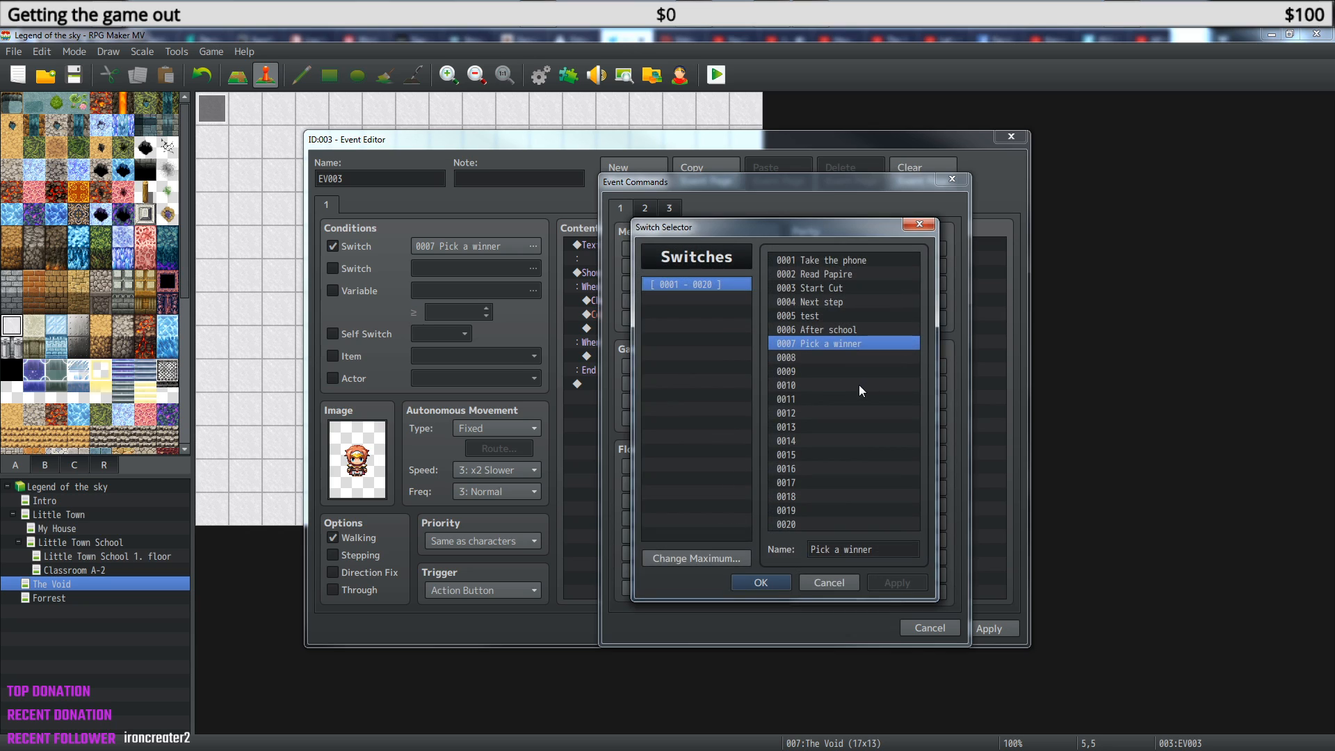
click(815, 352)
click(831, 549)
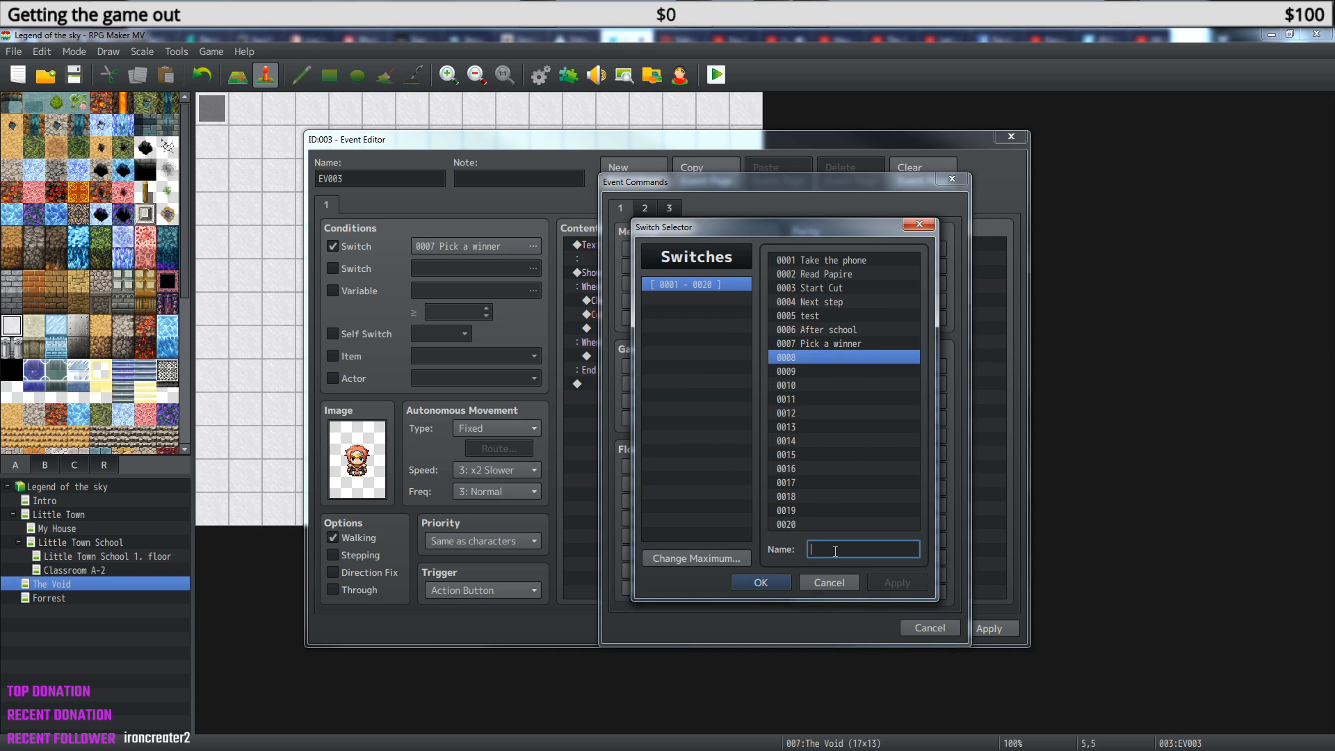
text(Go on)
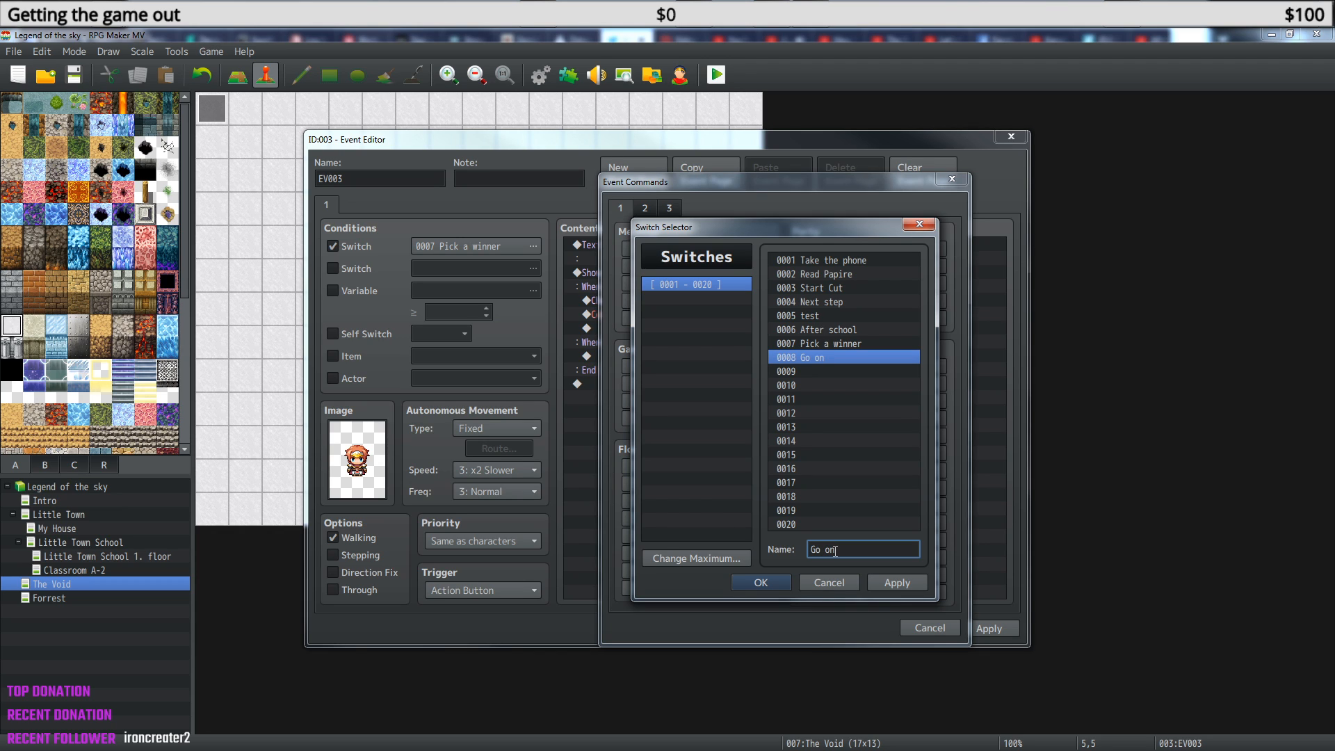
click(749, 579)
click(807, 474)
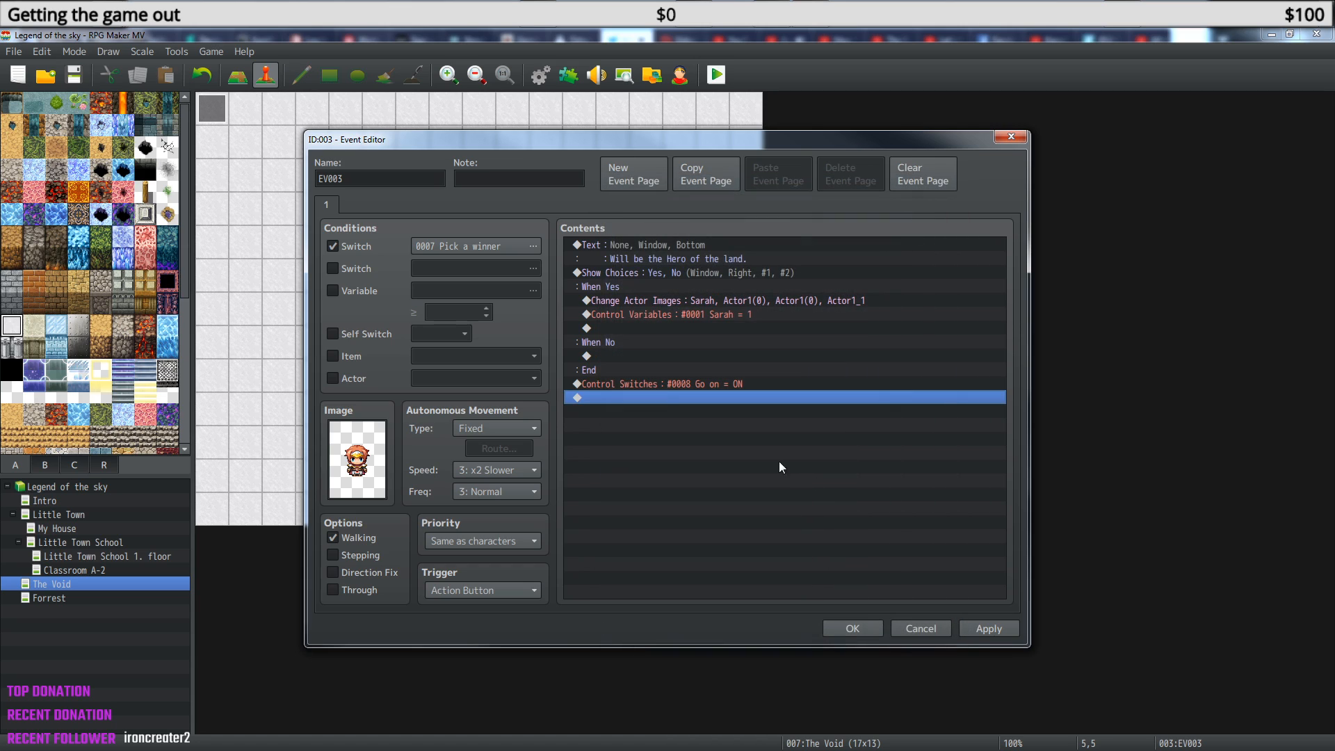
Copy all of EV003's event commands, enable Direction Fix for the event and save it.
key(ctrl+a)
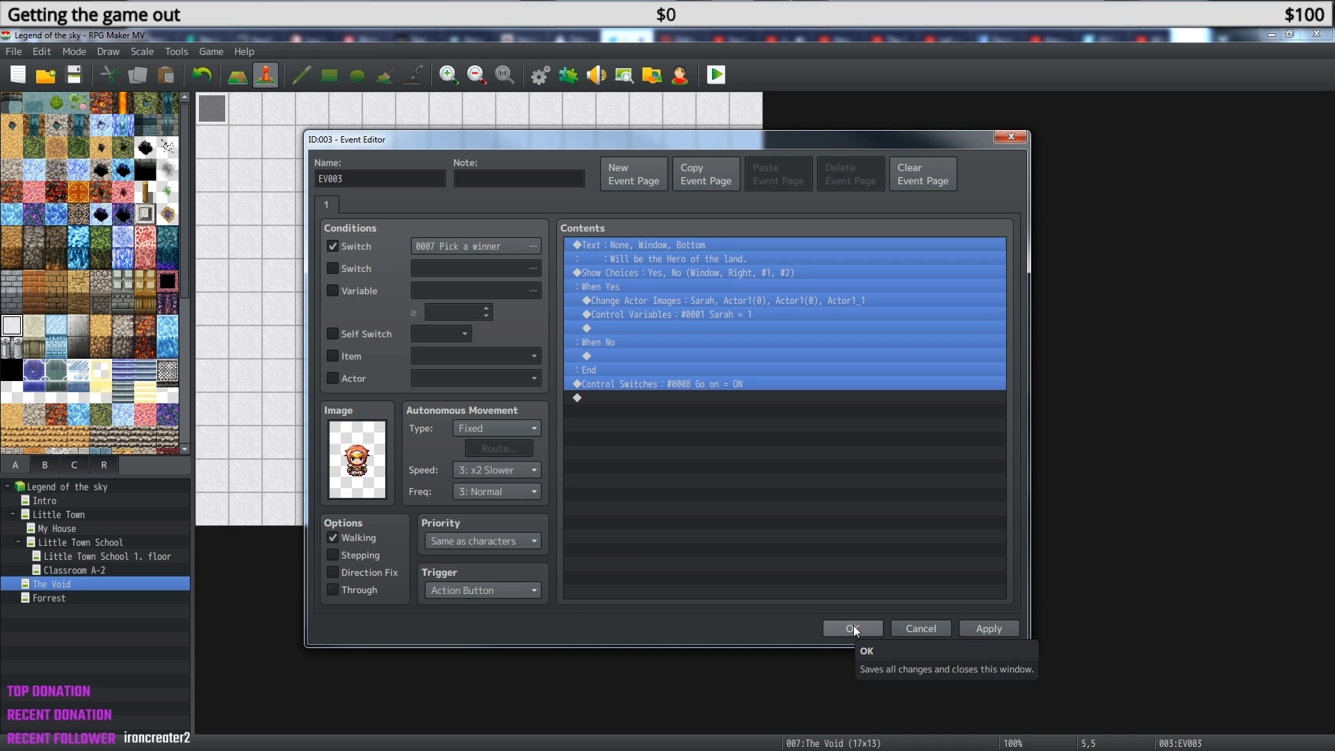
click(333, 573)
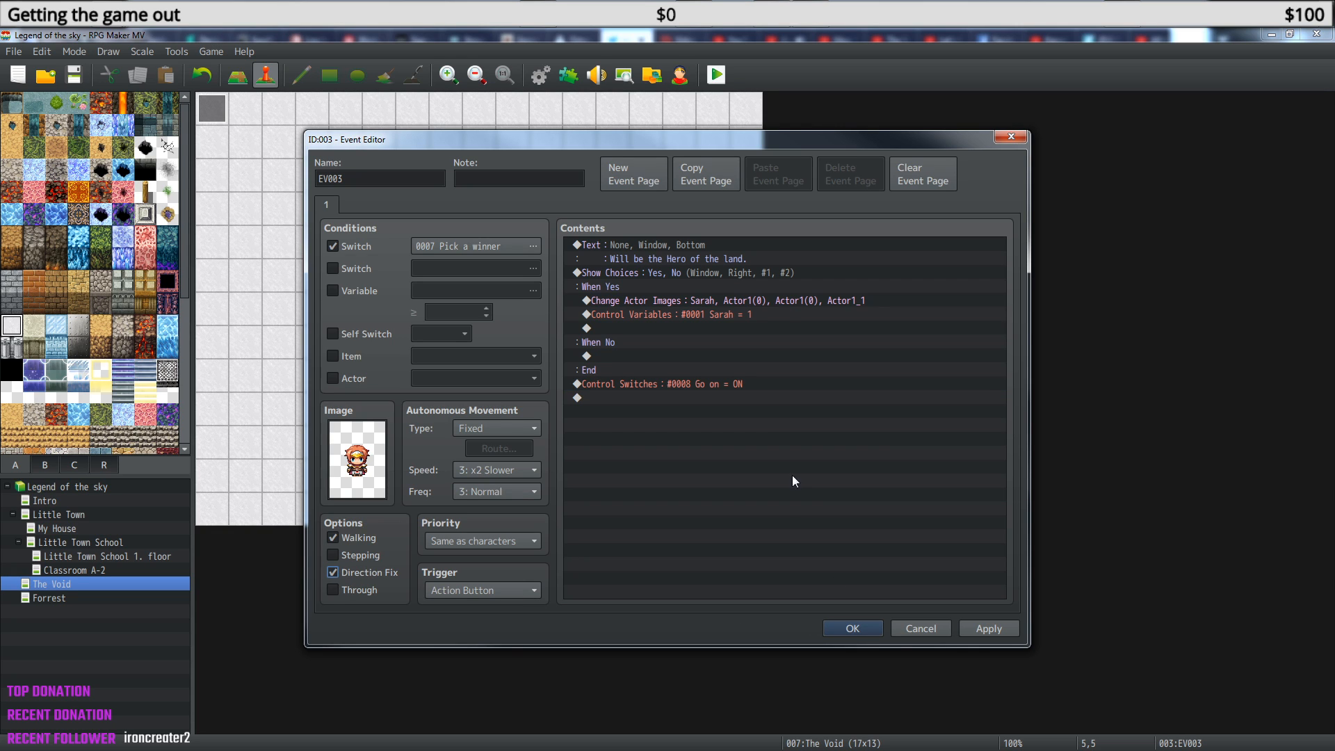
click(853, 628)
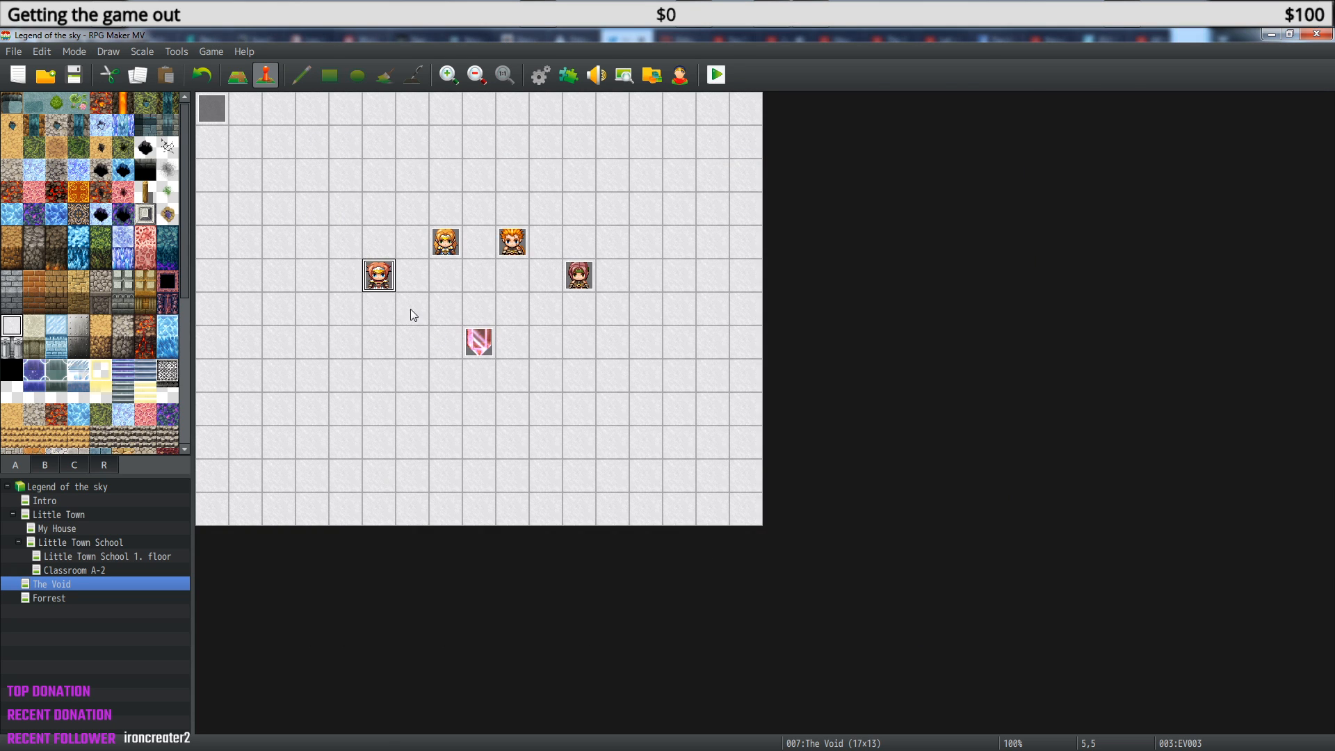
Paste the copied commands into event EV004 and enable its Direction Fix option.
double_click(444, 252)
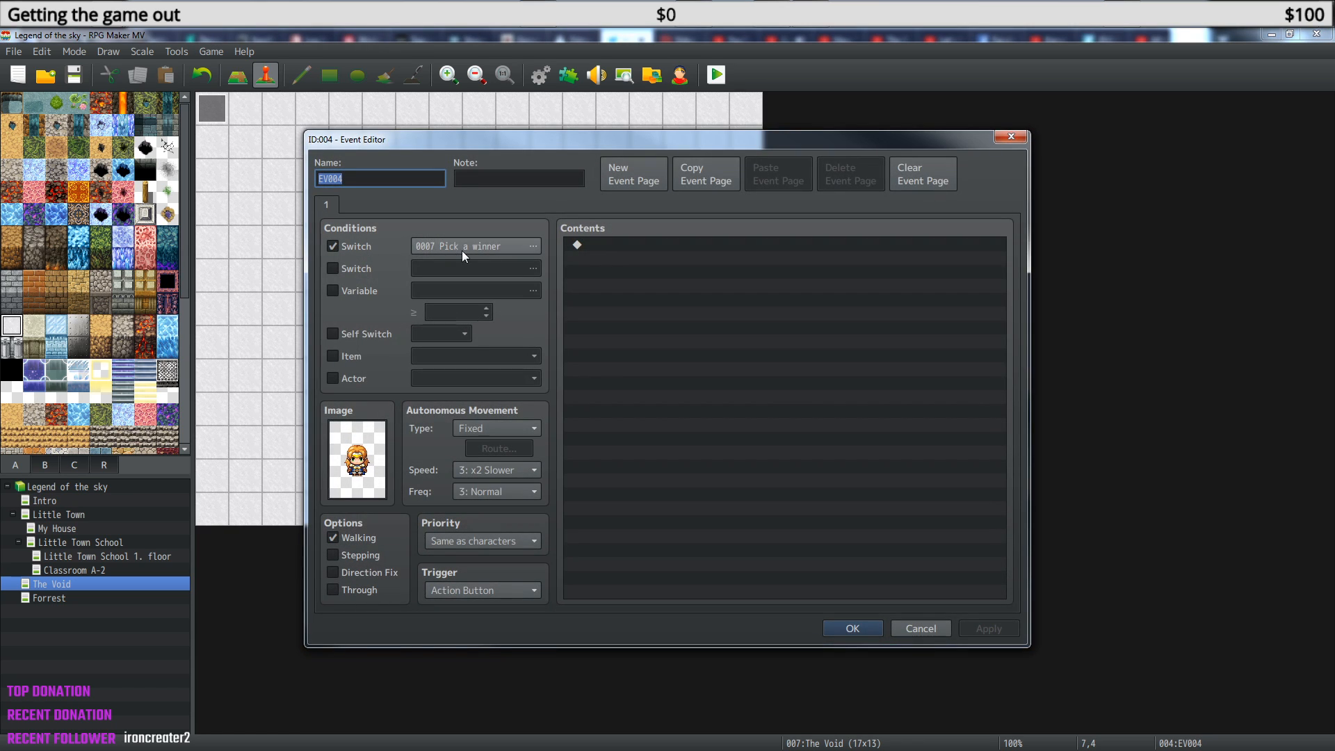
click(619, 246)
key(ctrl+v)
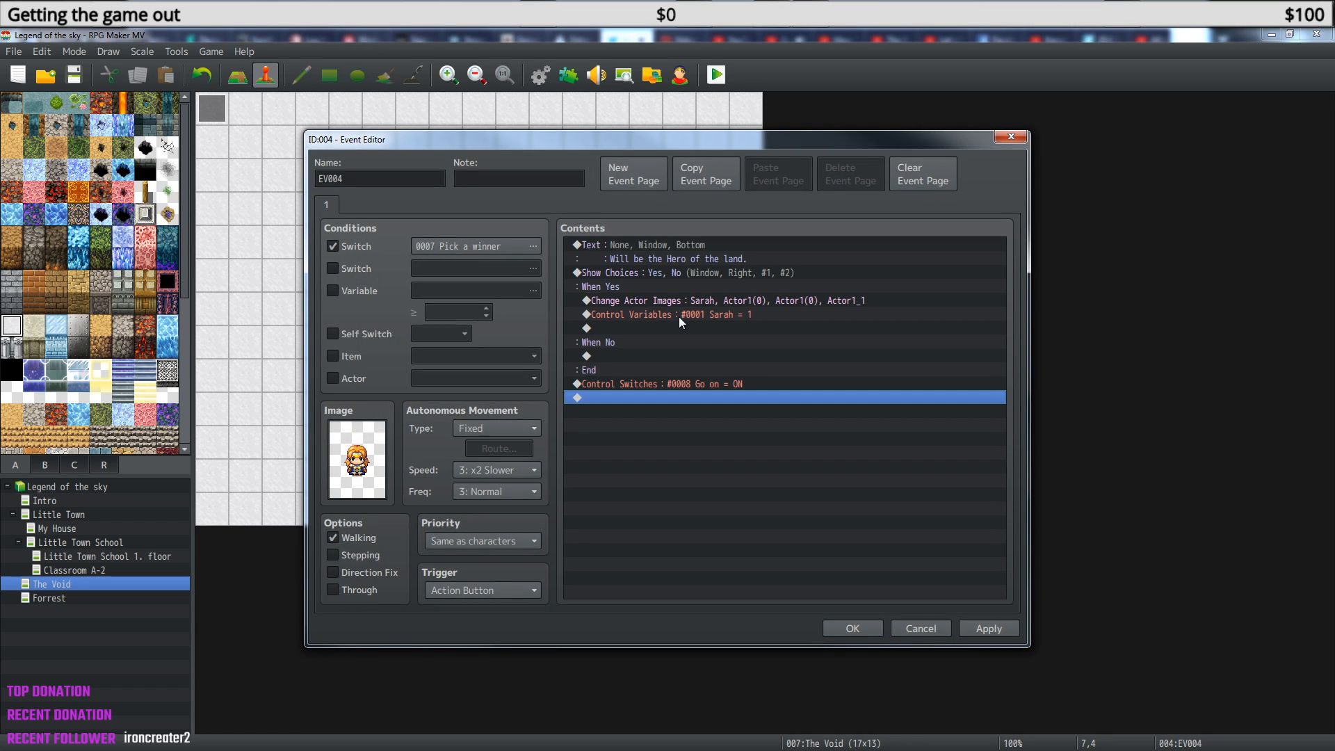
click(333, 572)
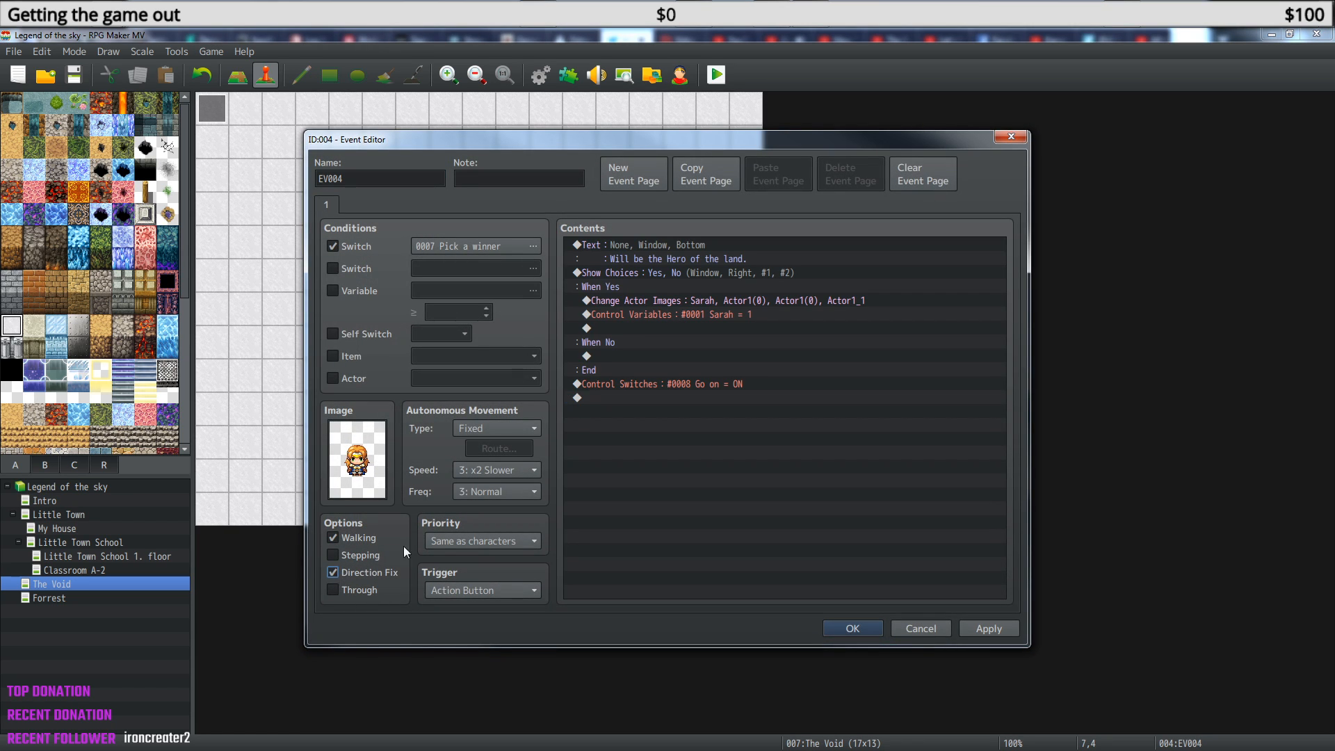
In EV004's Change Actor Images command, set Sarah's face and walking character to the second Actor1 figure.
click(758, 303)
right_click(758, 303)
click(816, 331)
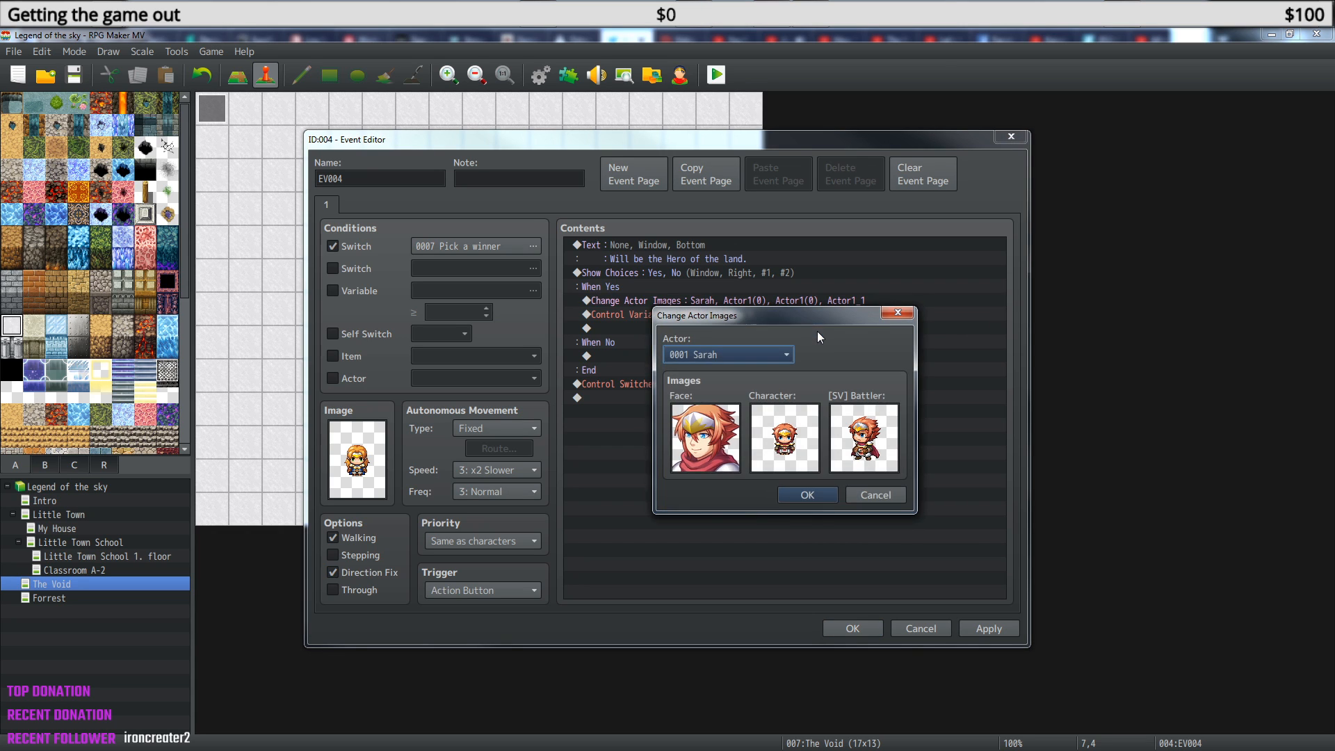
double_click(710, 417)
click(796, 306)
click(931, 559)
double_click(779, 445)
click(806, 286)
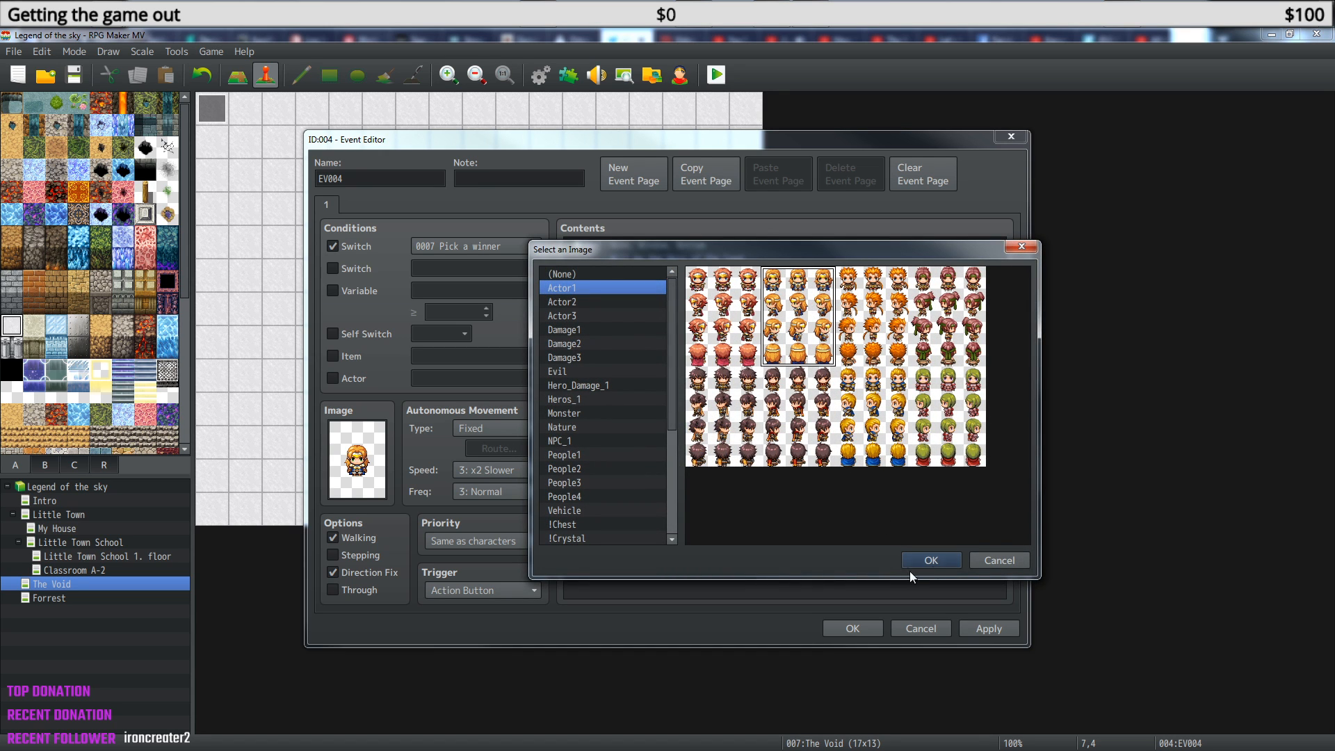
click(931, 560)
Set Sarah's side-view battler to Actor1_2 and apply the image change in EV004.
double_click(862, 445)
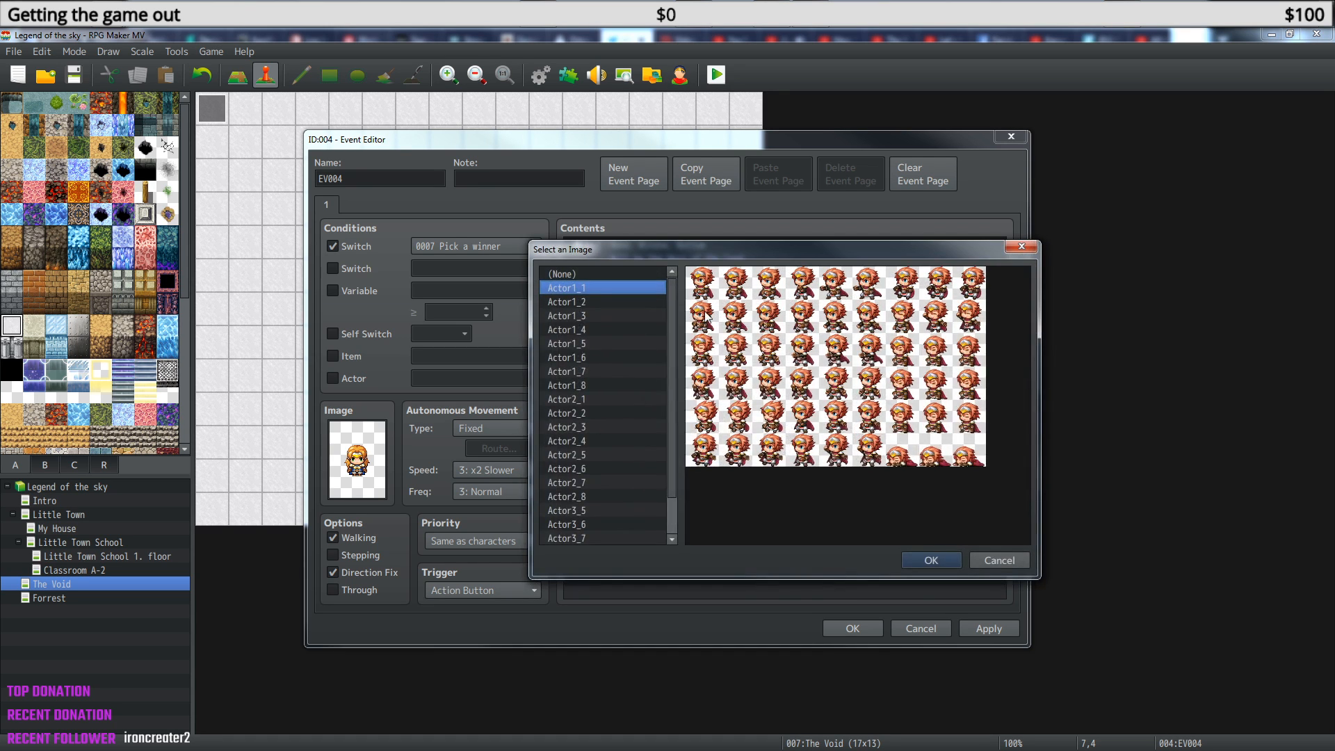
click(577, 302)
click(930, 560)
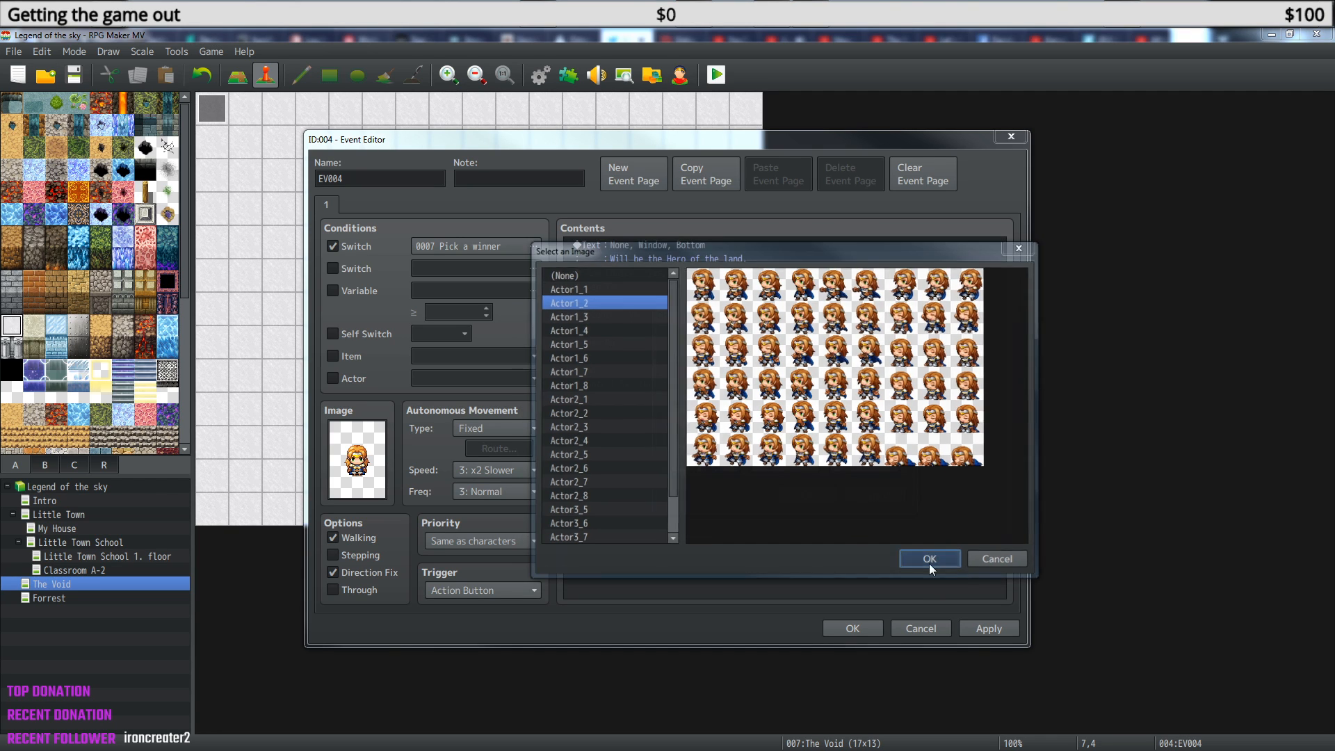
click(807, 495)
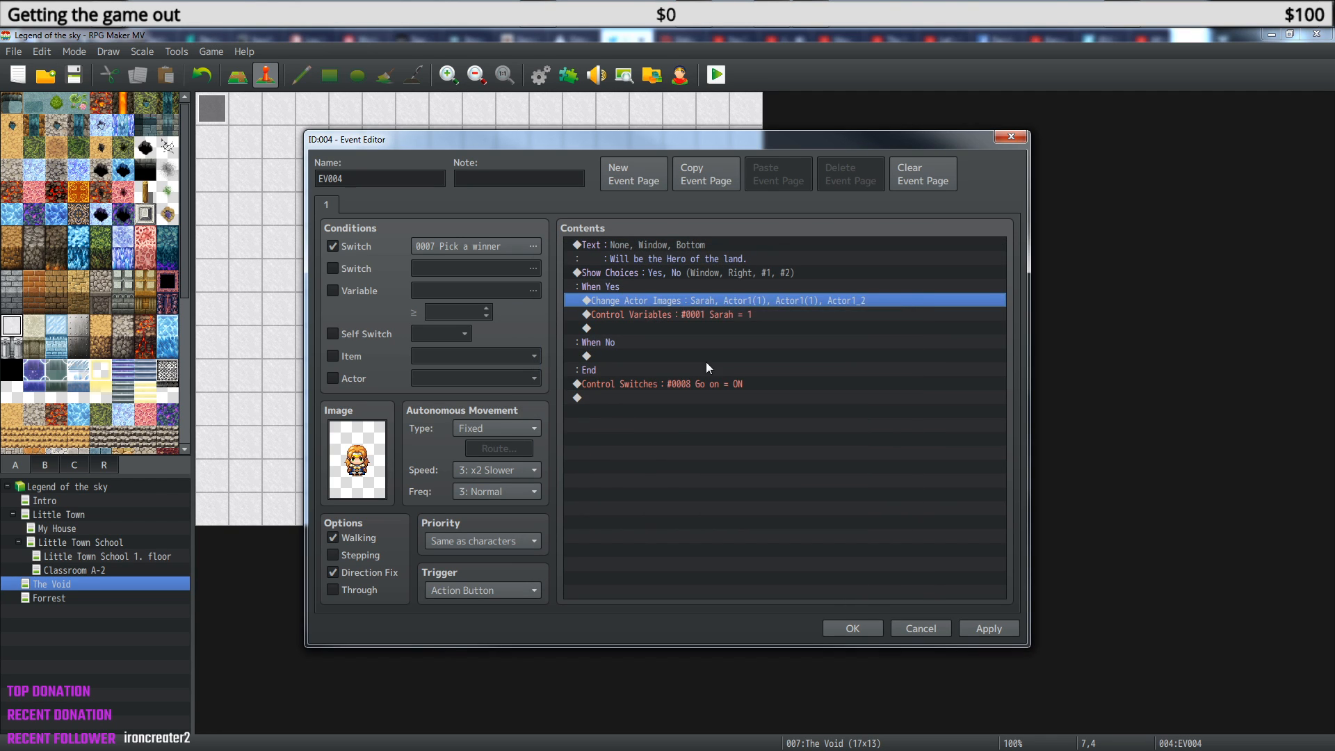
Set the Sarah variable to the constant 2 in EV004's Yes branch and save the event.
click(729, 313)
right_click(729, 312)
click(760, 338)
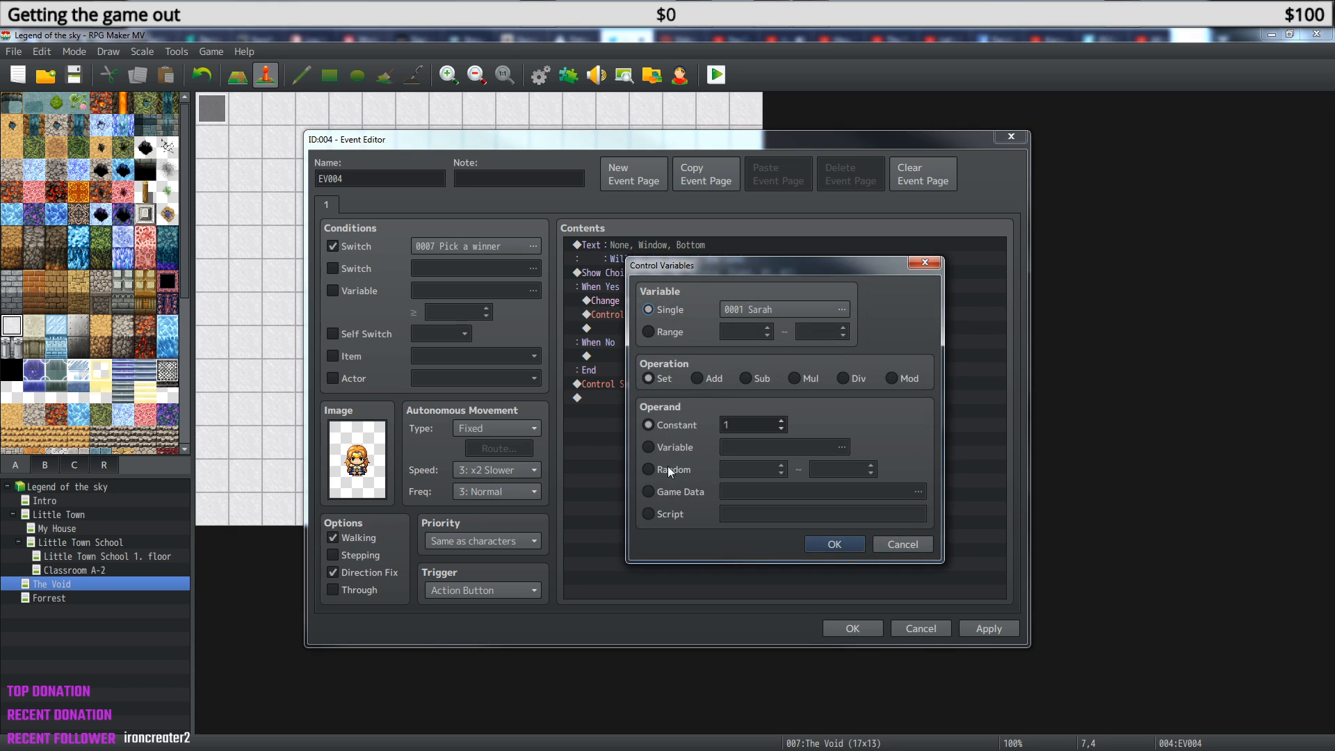
click(782, 420)
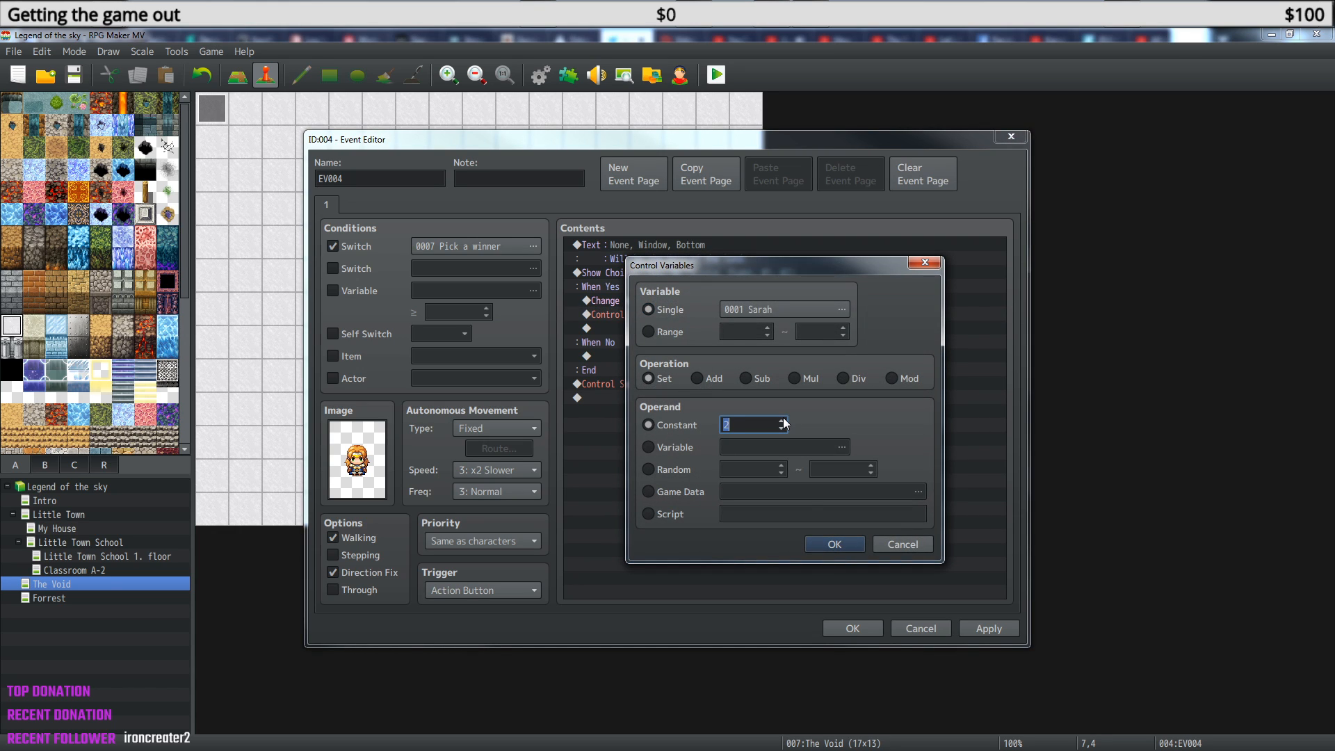
click(834, 546)
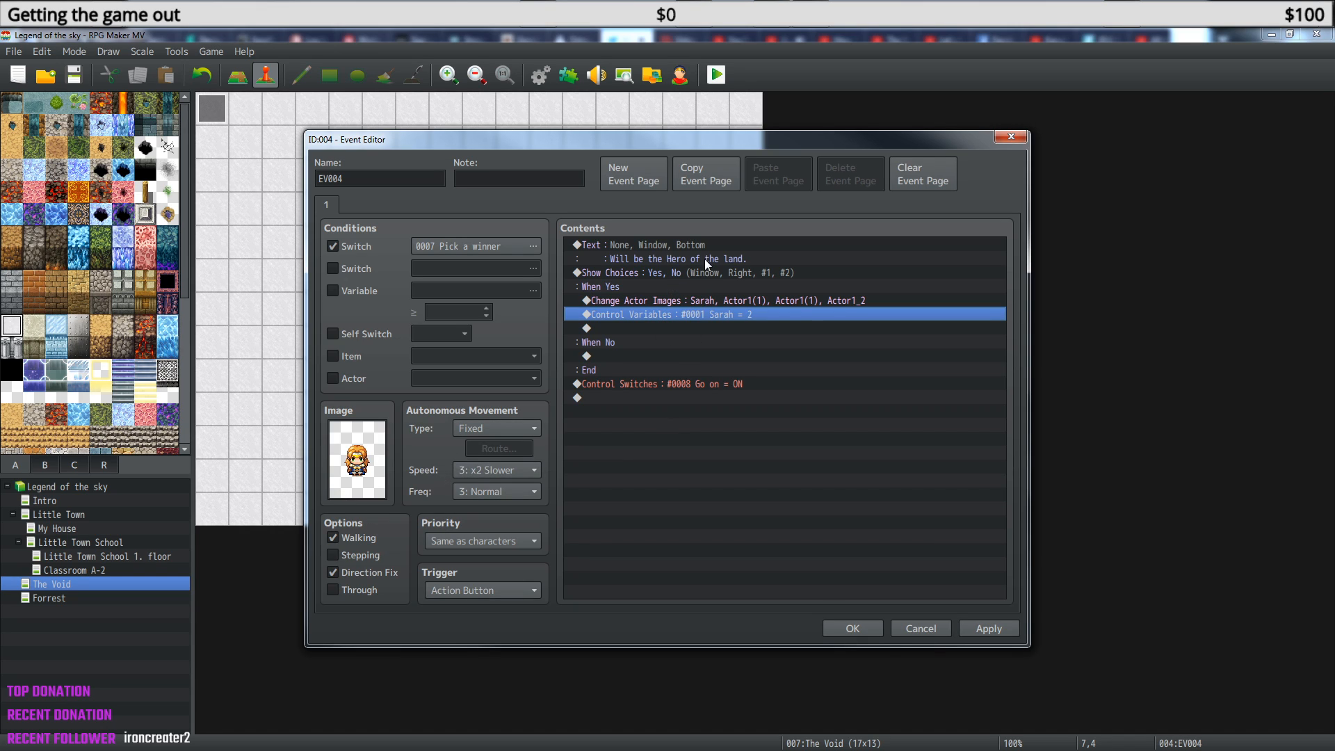
click(862, 630)
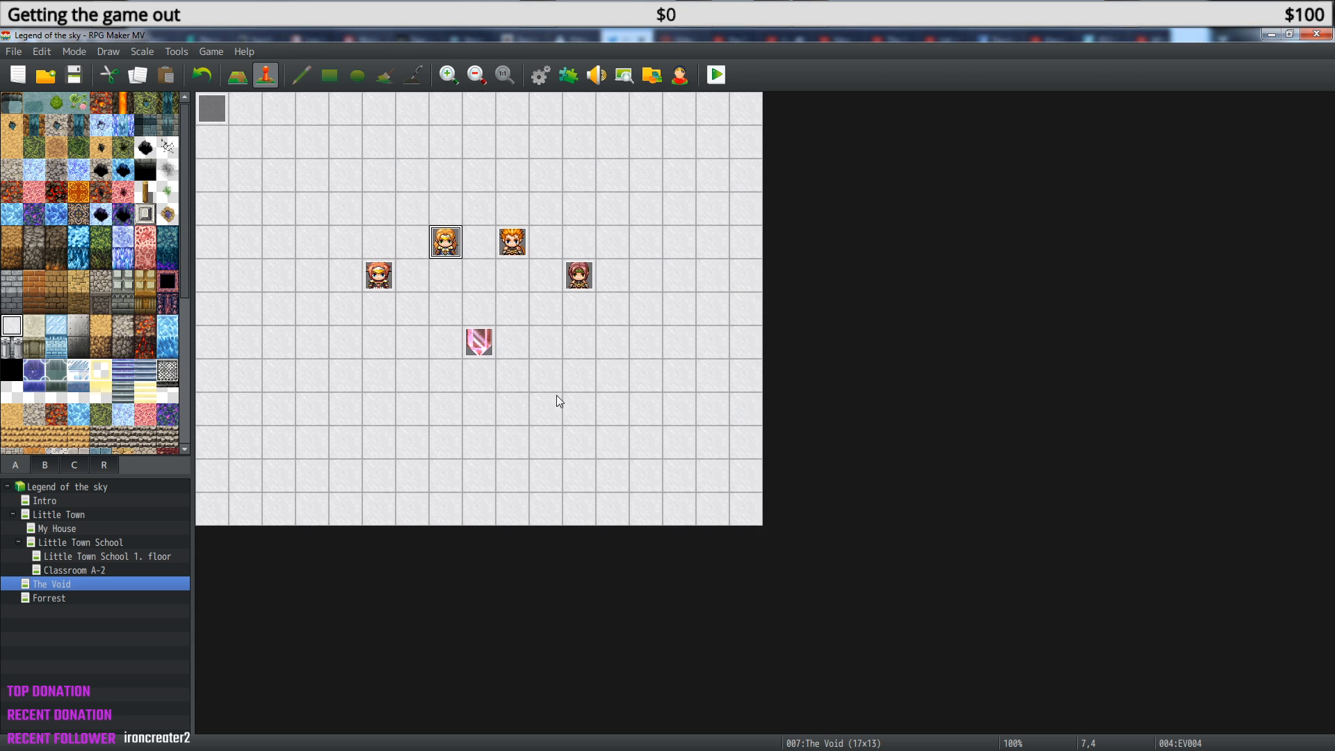
Paste the copied commands into event EV005 and enable its Direction Fix option.
double_click(515, 240)
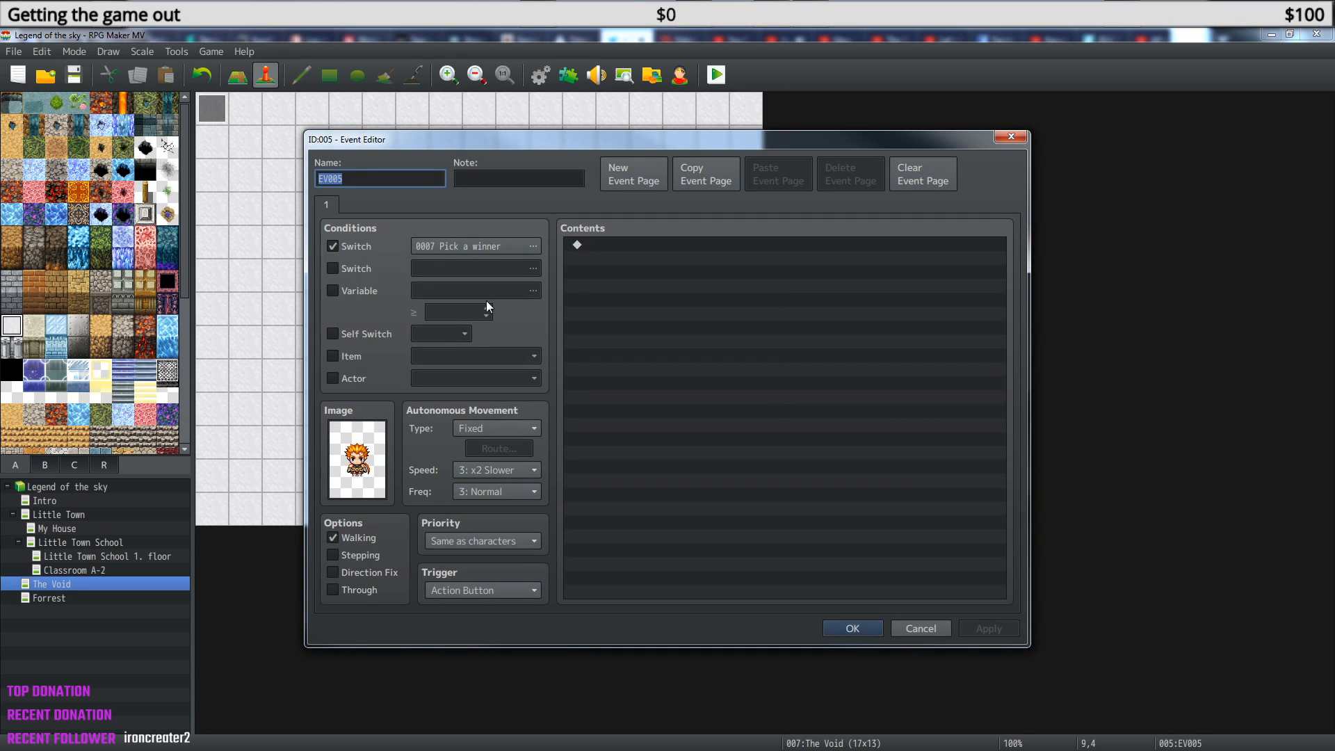
click(643, 247)
key(ctrl+v)
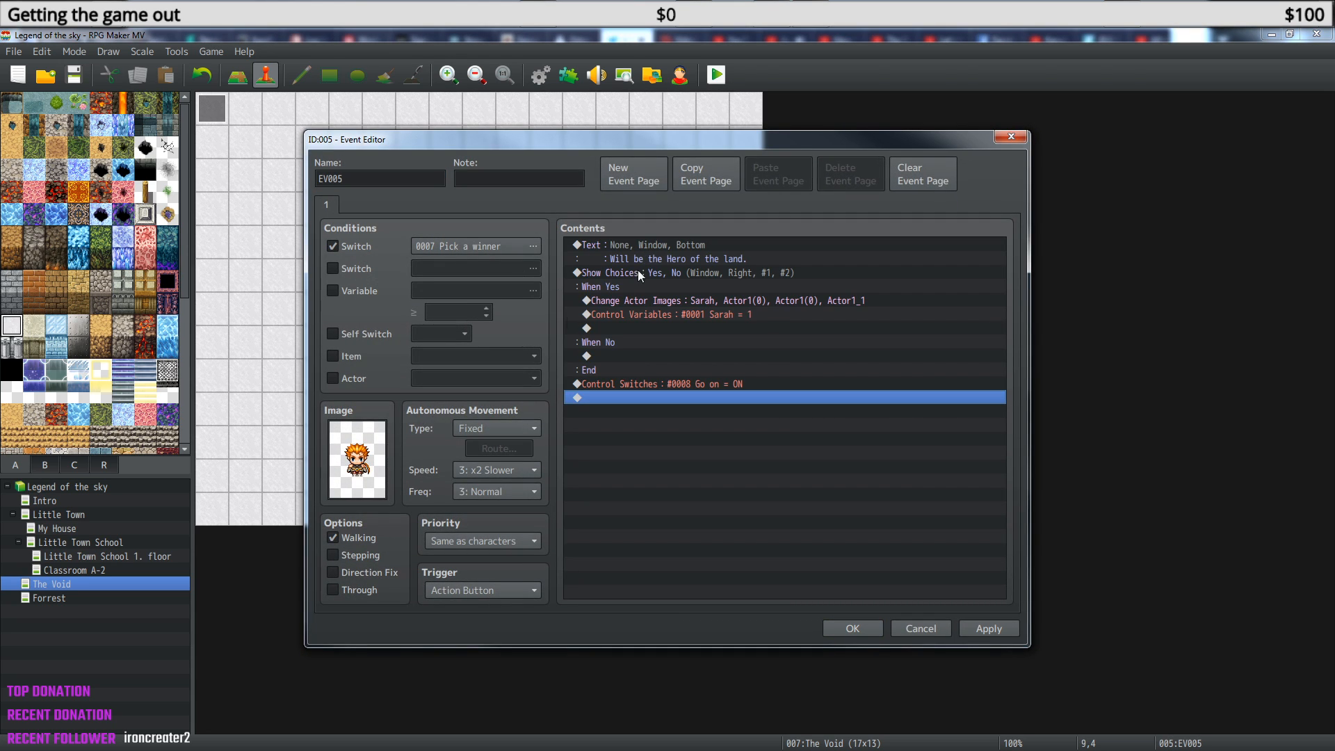
click(333, 573)
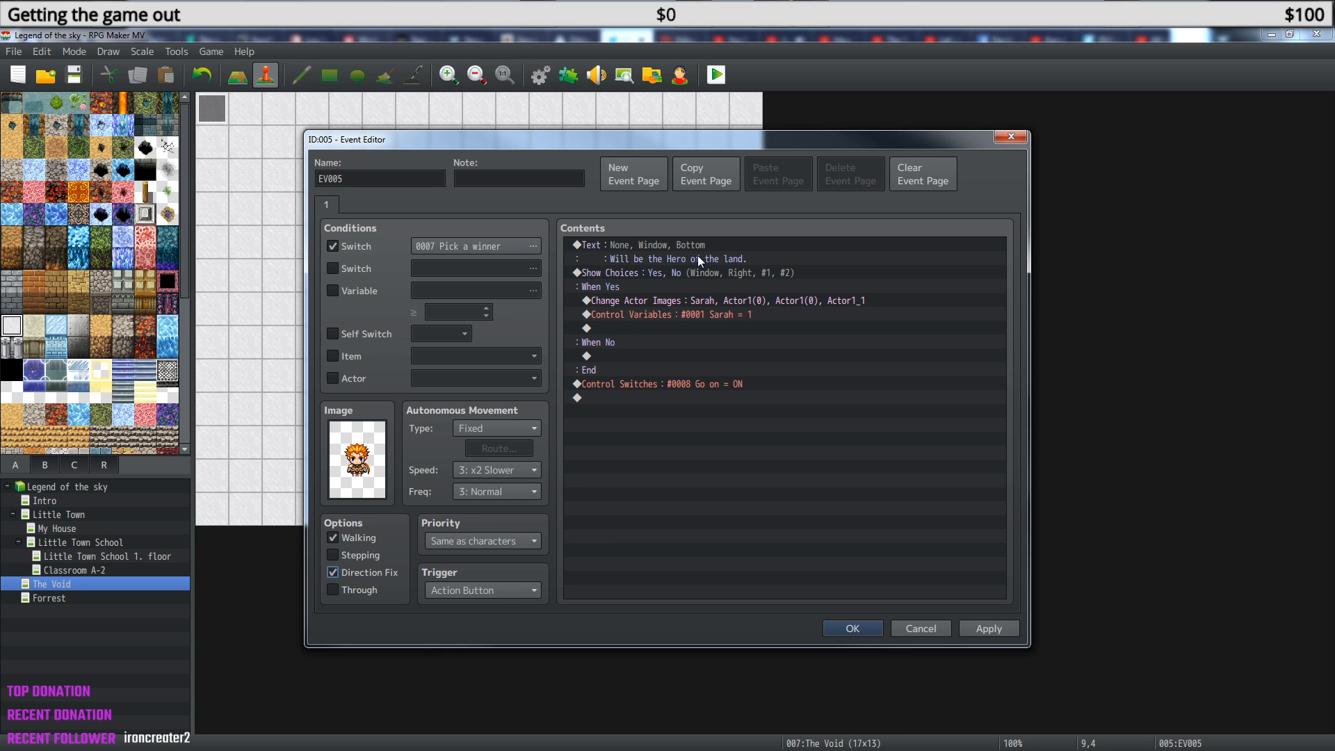
click(645, 302)
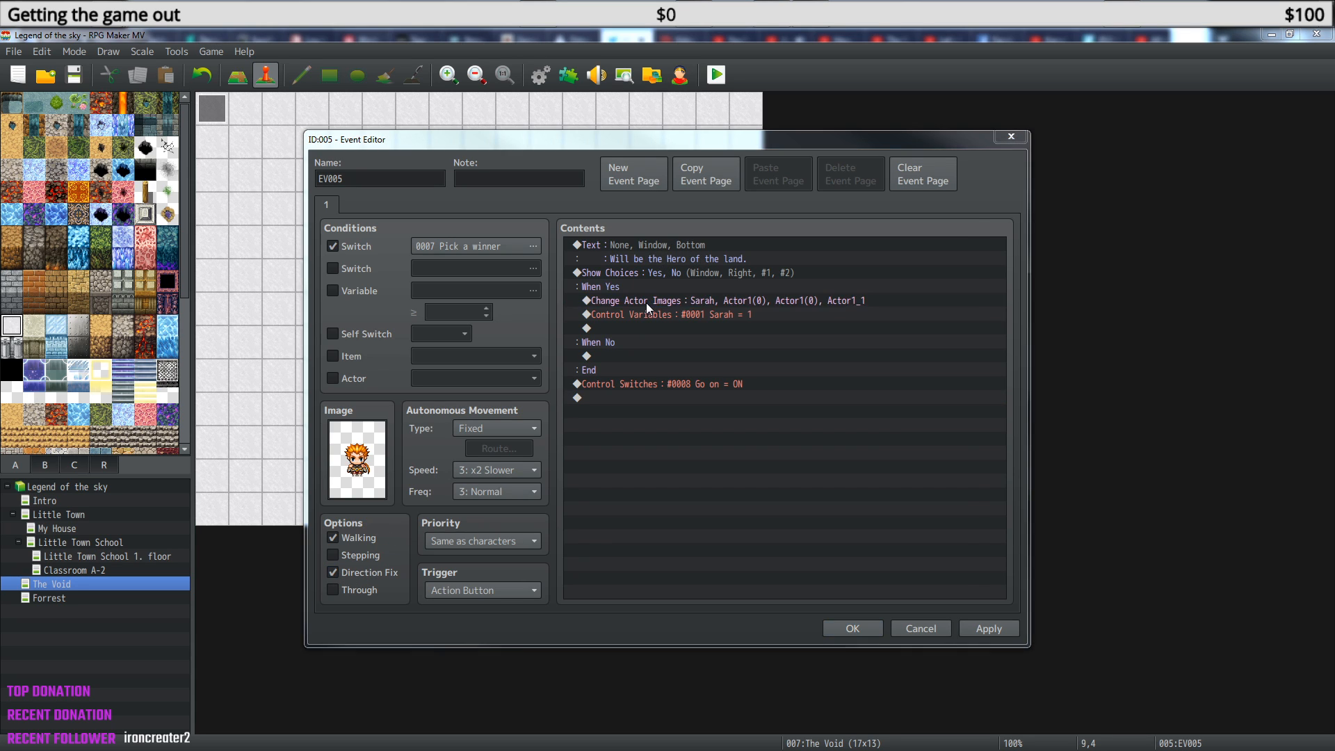
key(Insert)
click(952, 179)
In EV005's Change Actor Images command, set Sarah's face and walking character to the third Actor1 figure.
right_click(649, 299)
click(683, 326)
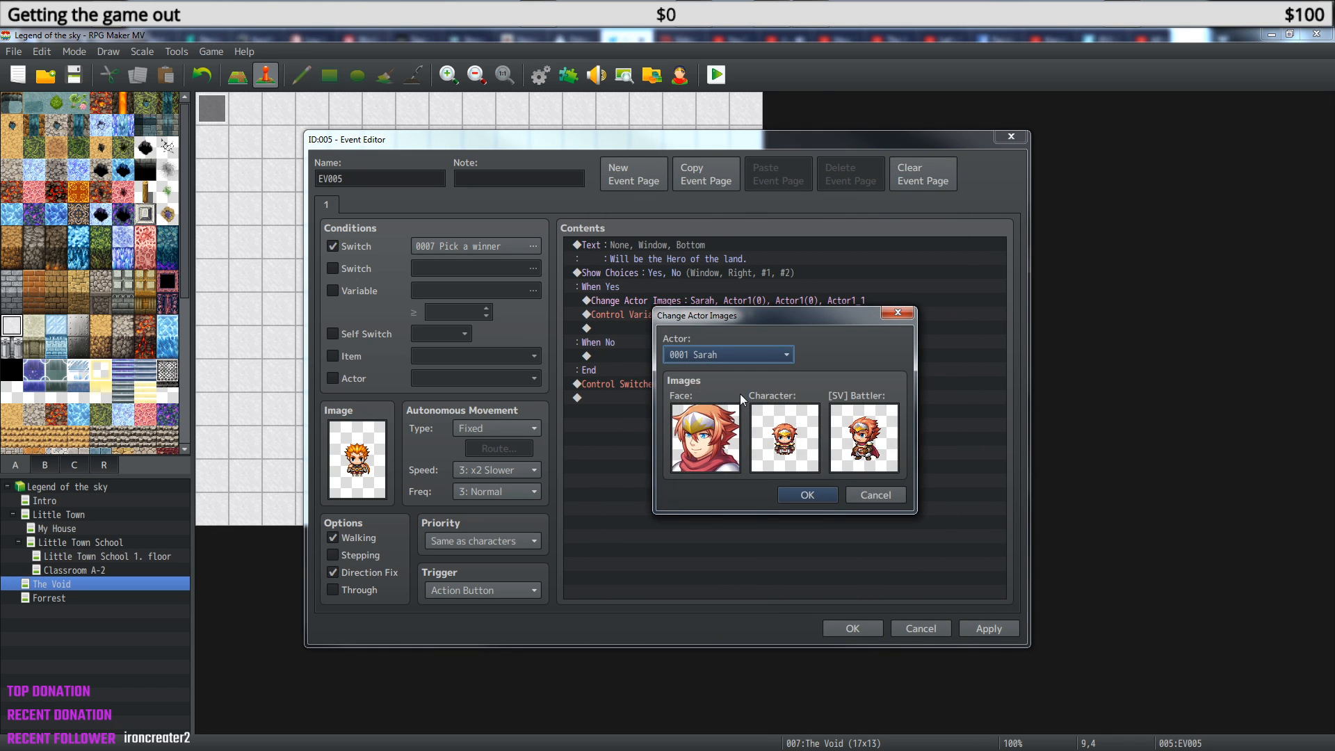
double_click(709, 433)
click(829, 321)
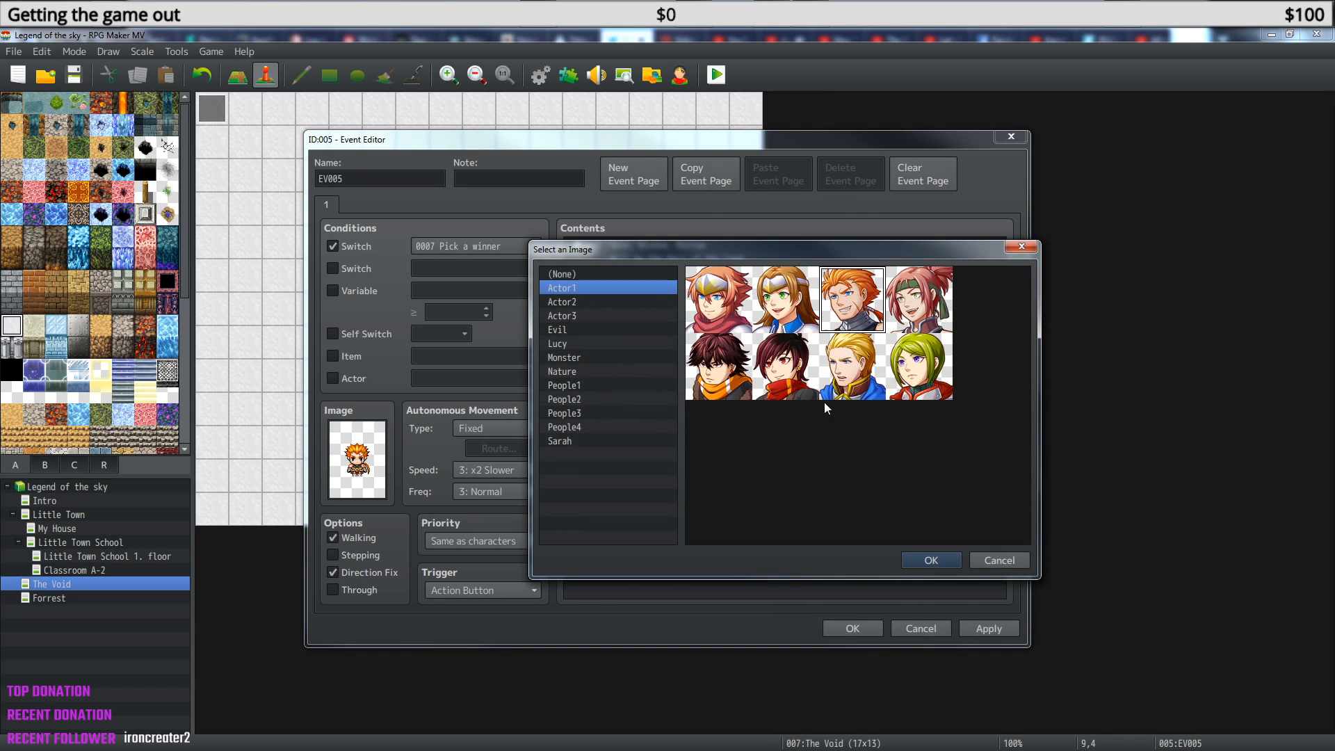
click(931, 560)
double_click(807, 438)
click(857, 285)
click(931, 560)
Set Sarah's side-view battler to Actor1_3 and apply the image change in EV005.
double_click(864, 438)
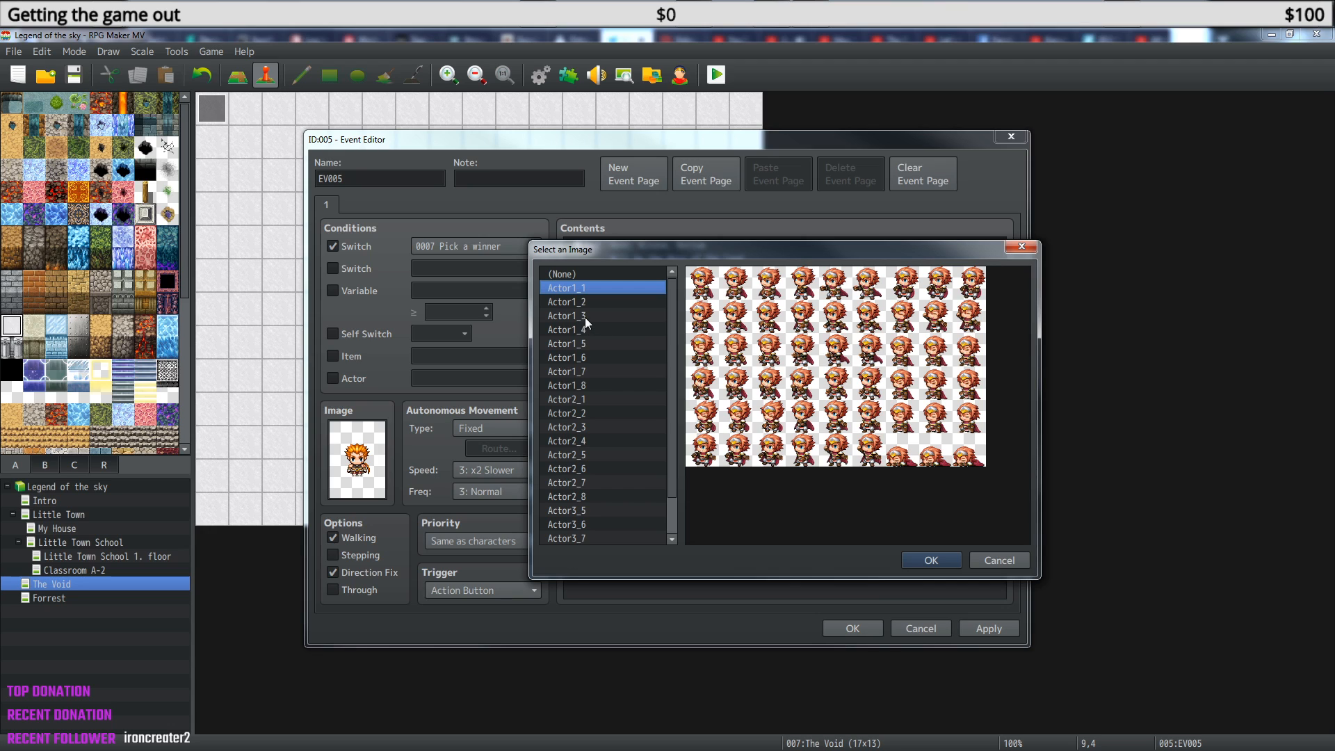
click(931, 559)
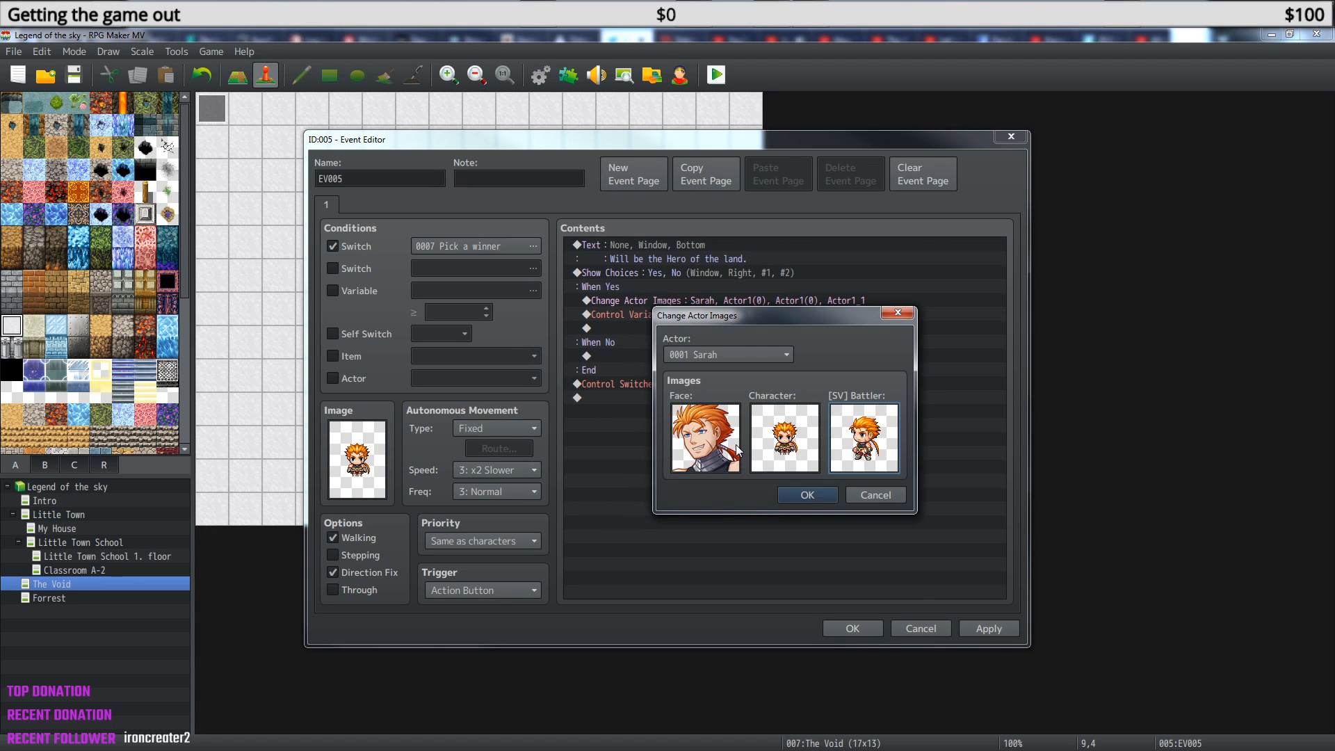
click(804, 494)
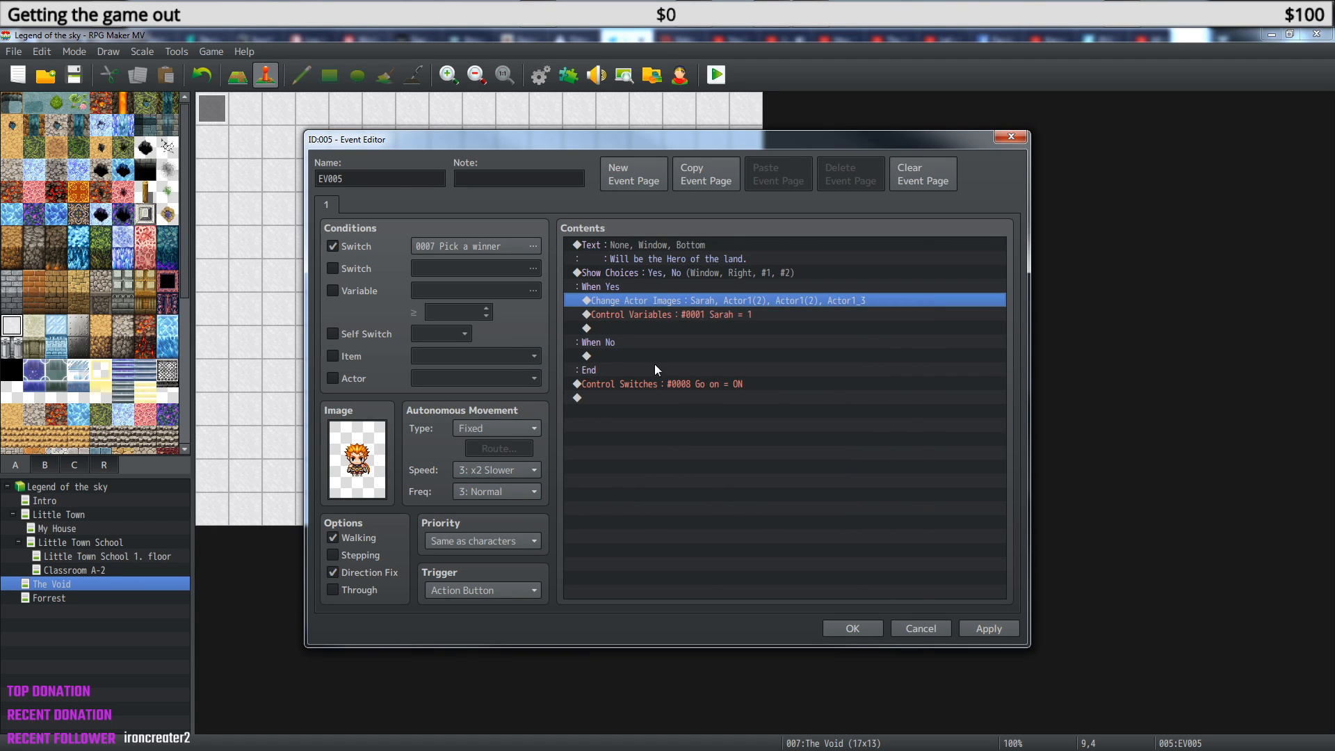
Set the Sarah variable to the constant 3 in EV005's Yes branch and save the event.
right_click(721, 315)
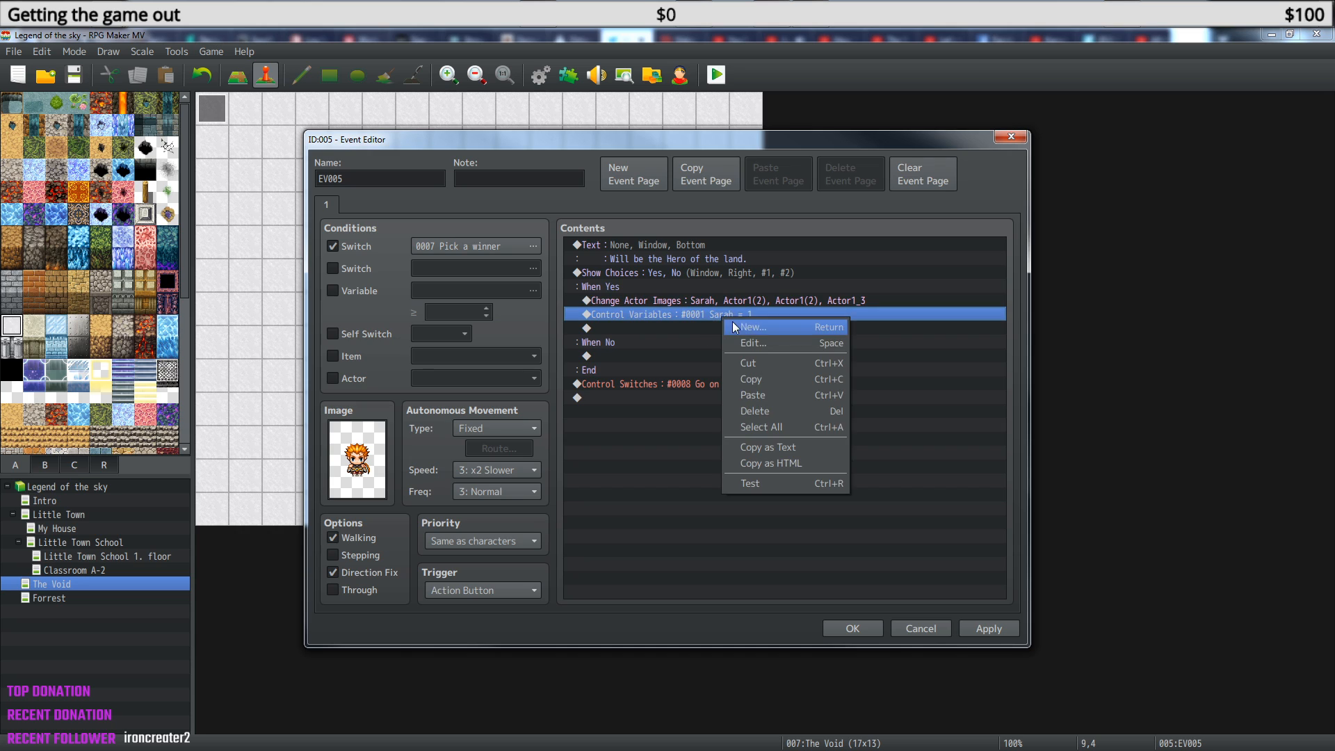
click(765, 343)
click(782, 421)
click(782, 421)
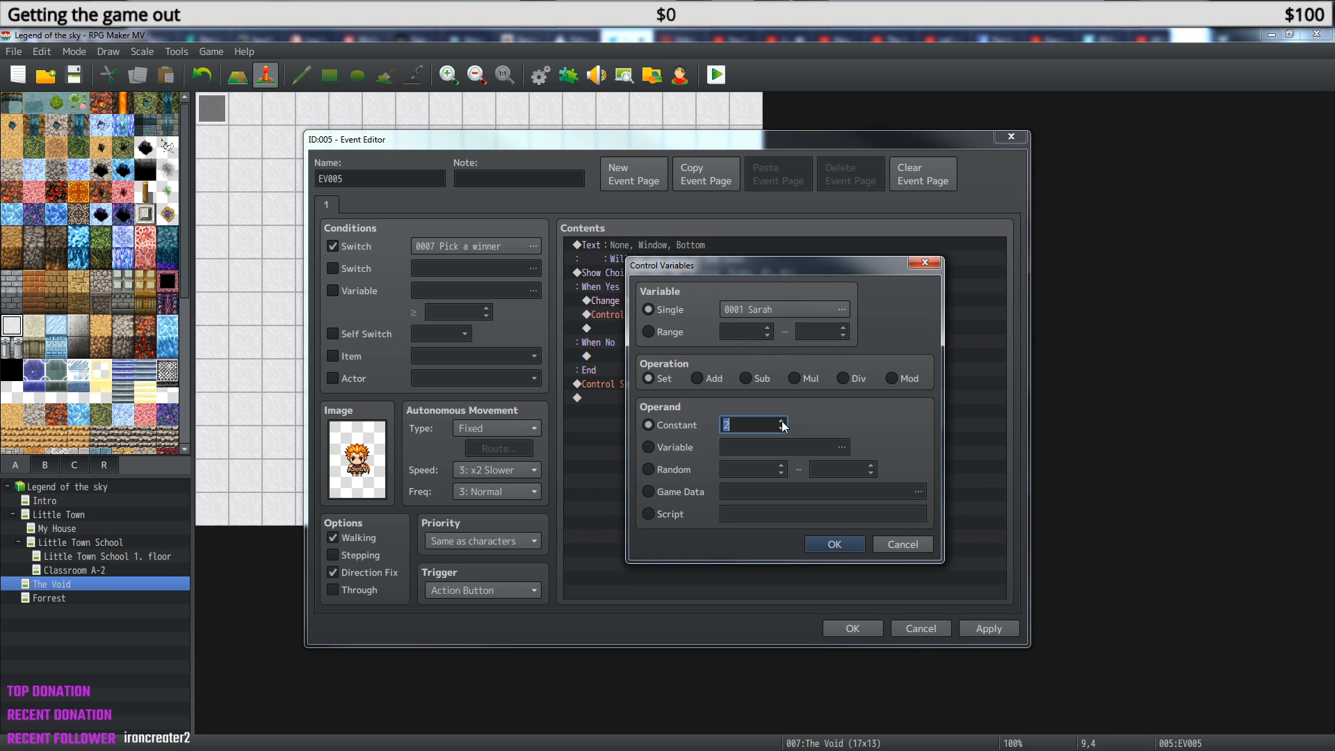
click(837, 546)
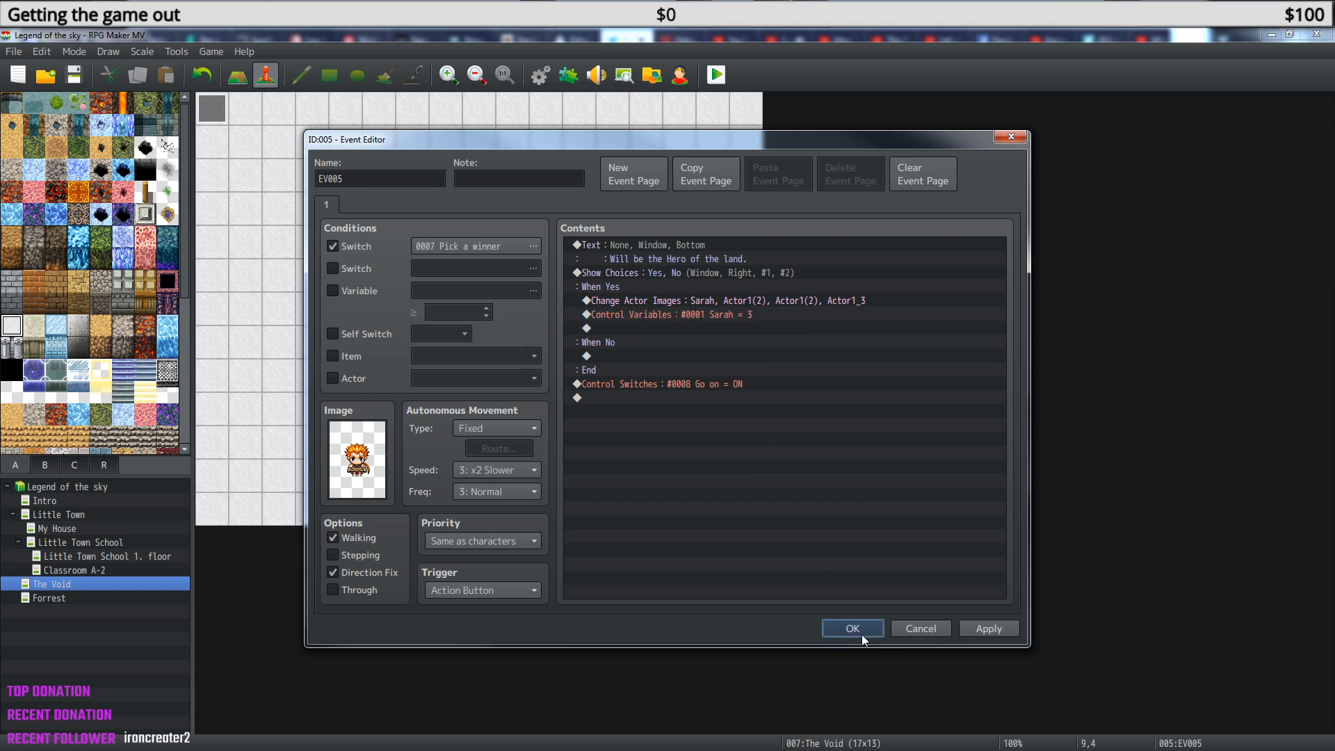
click(859, 629)
Paste the copied commands into event EV006 and change Sarah's face to the fourth Actor1 portrait in its image change.
double_click(578, 277)
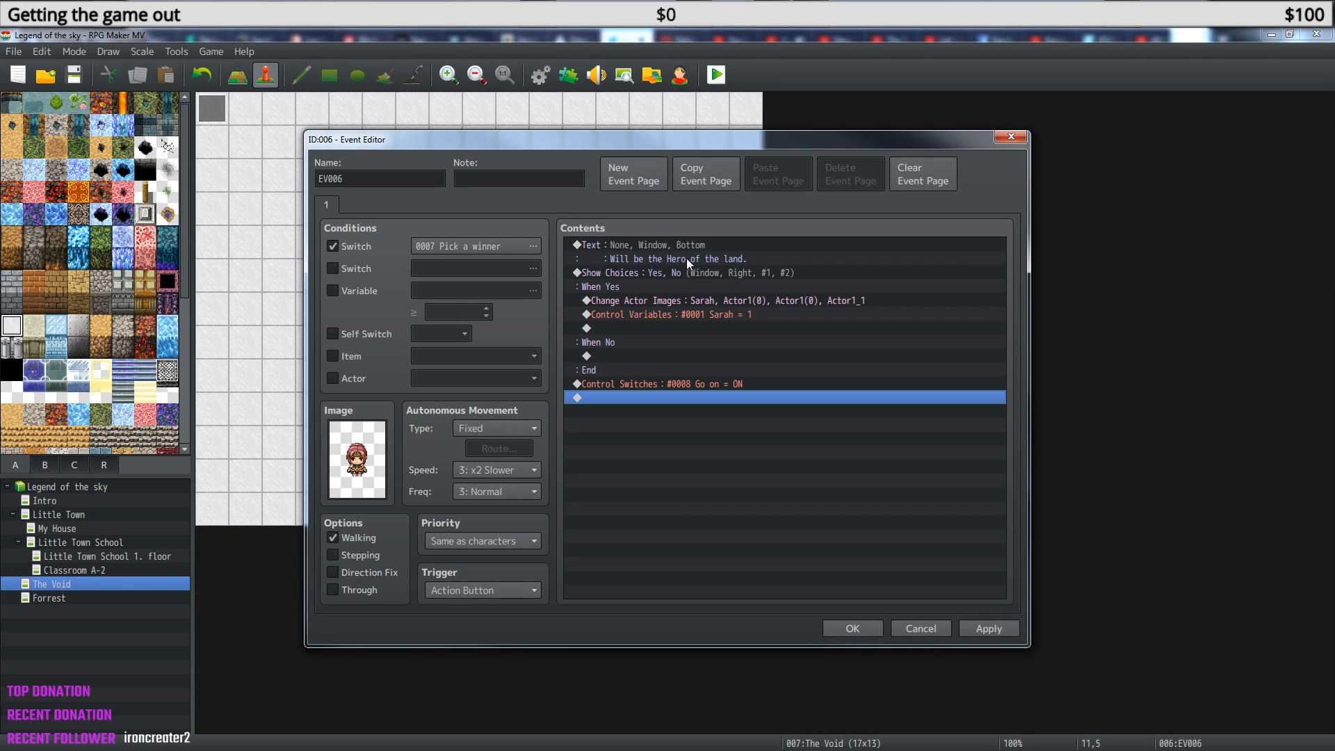
click(670, 301)
right_click(670, 301)
click(715, 329)
double_click(707, 437)
click(916, 304)
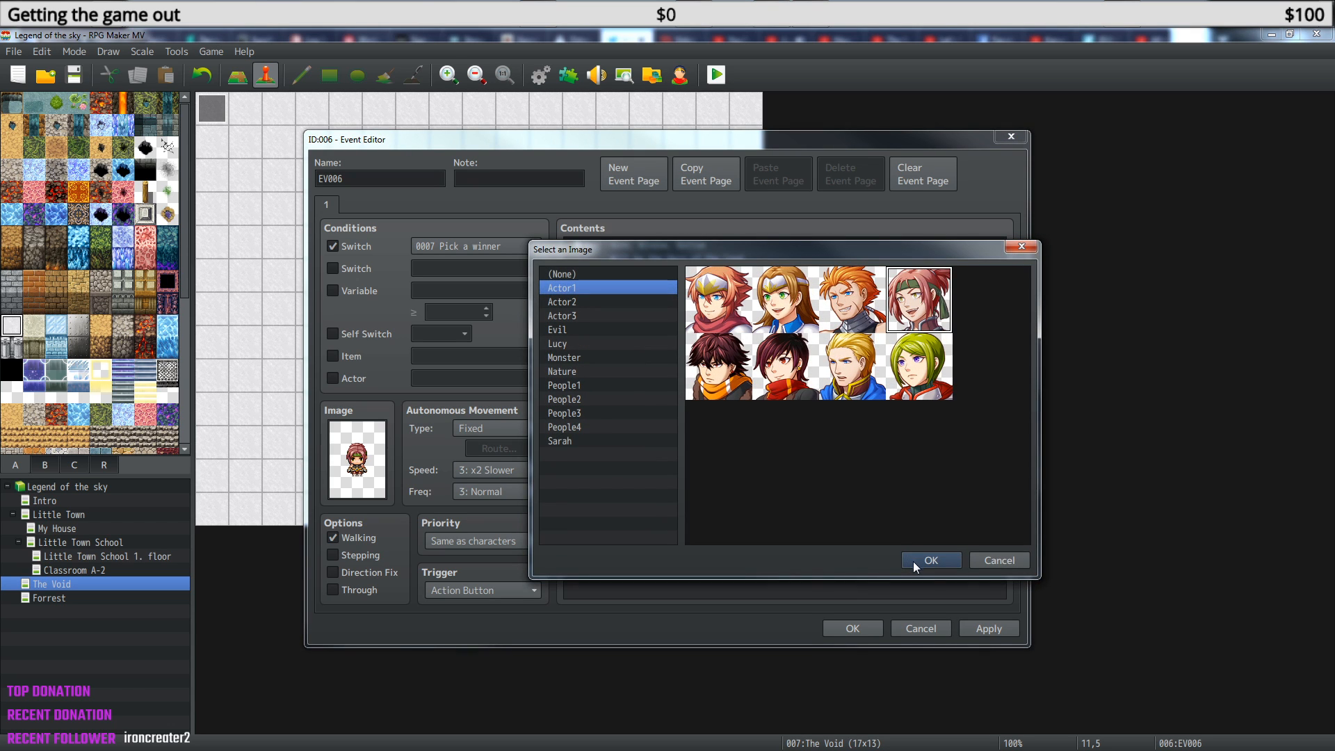
click(934, 558)
Set Sarah's walking character to the fourth Actor1 figure and her side-view battler to Actor1_4 in EV006.
double_click(808, 470)
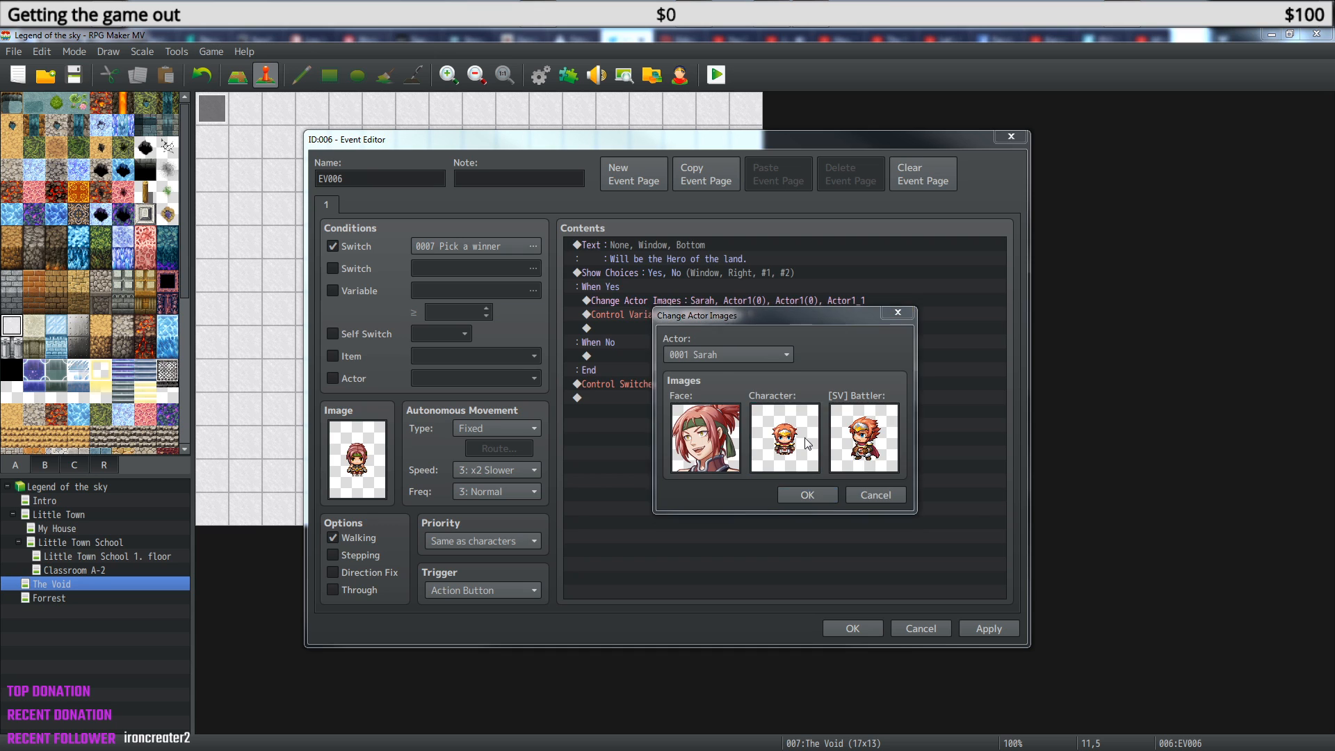
click(945, 316)
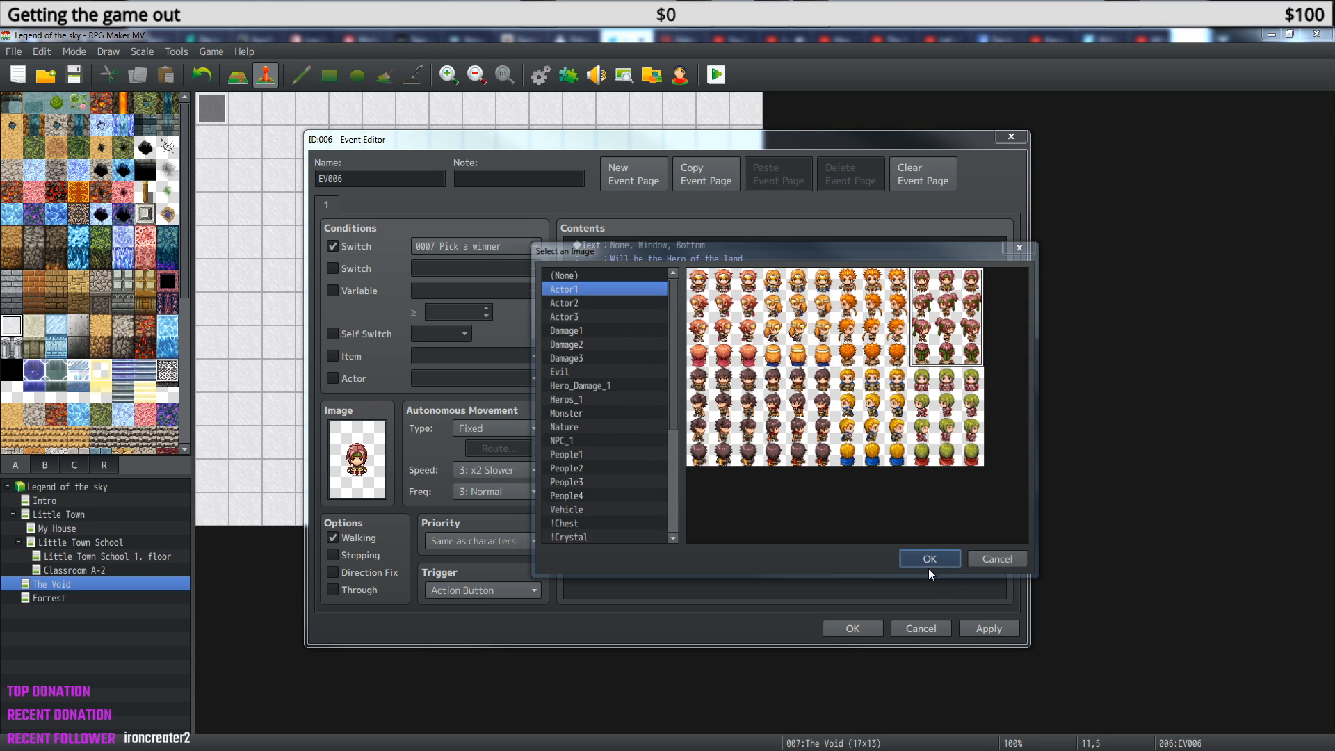
click(929, 563)
double_click(854, 422)
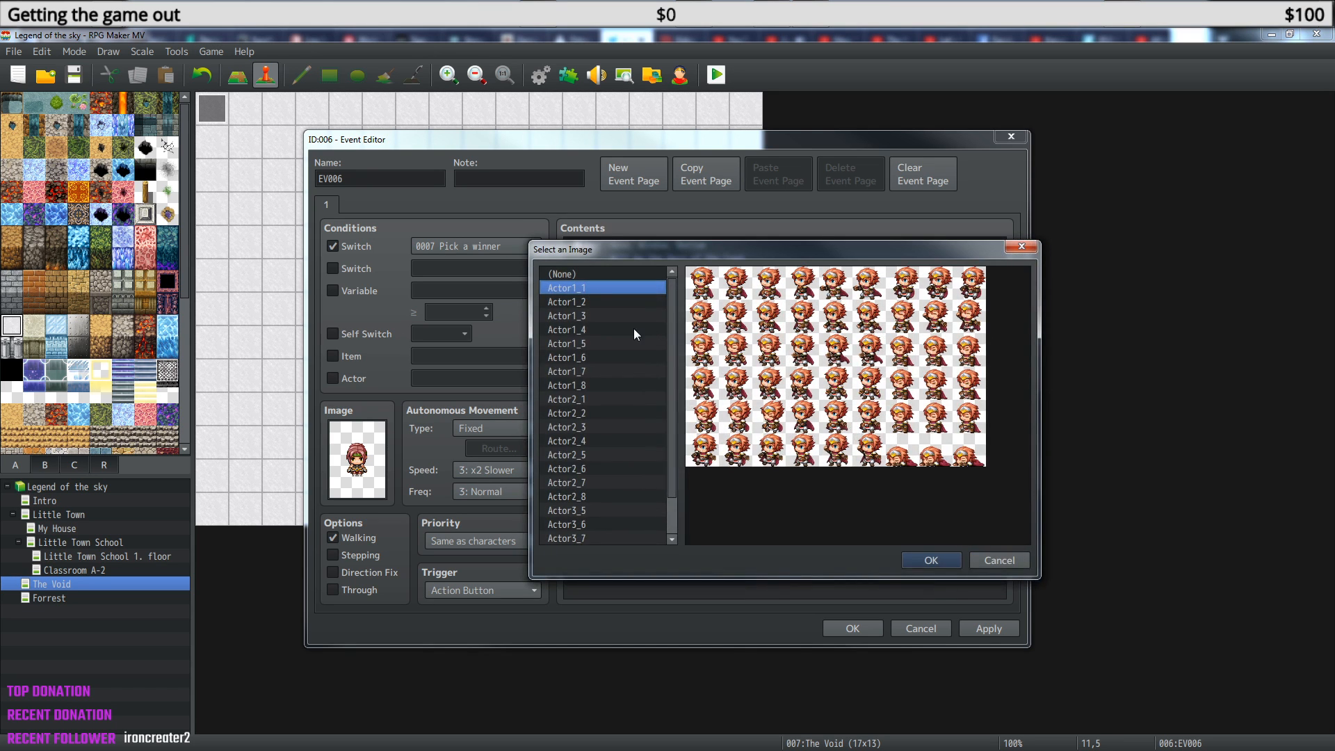
click(598, 325)
click(956, 558)
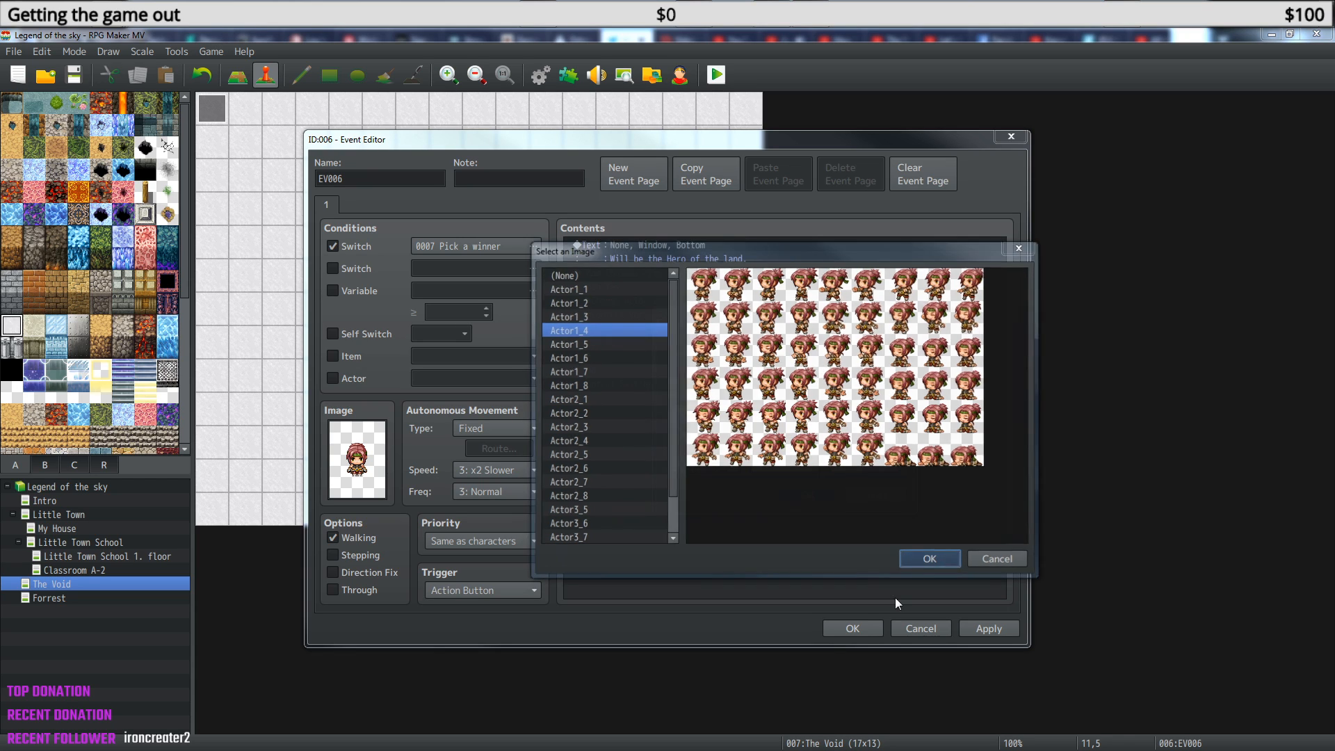
click(807, 495)
Set the Sarah variable to the constant 4 in EV006's Yes branch.
right_click(741, 311)
click(783, 336)
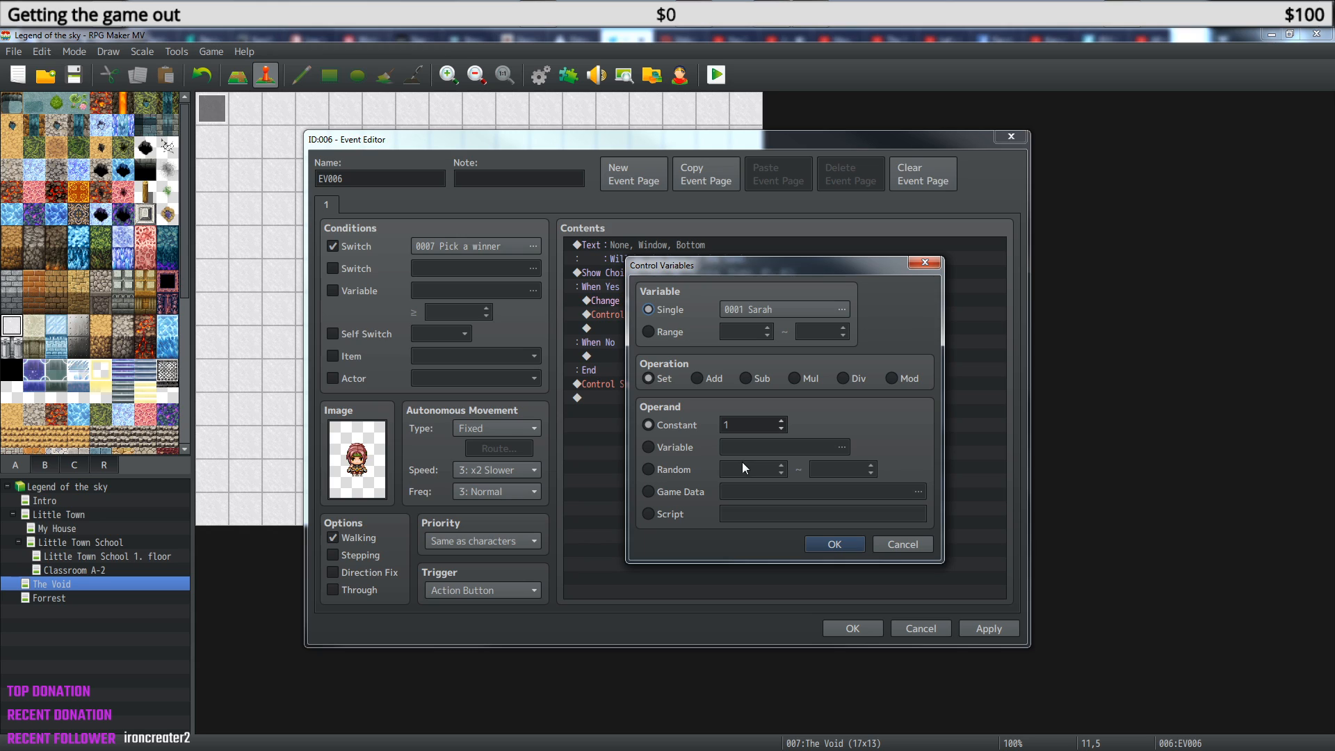
click(834, 545)
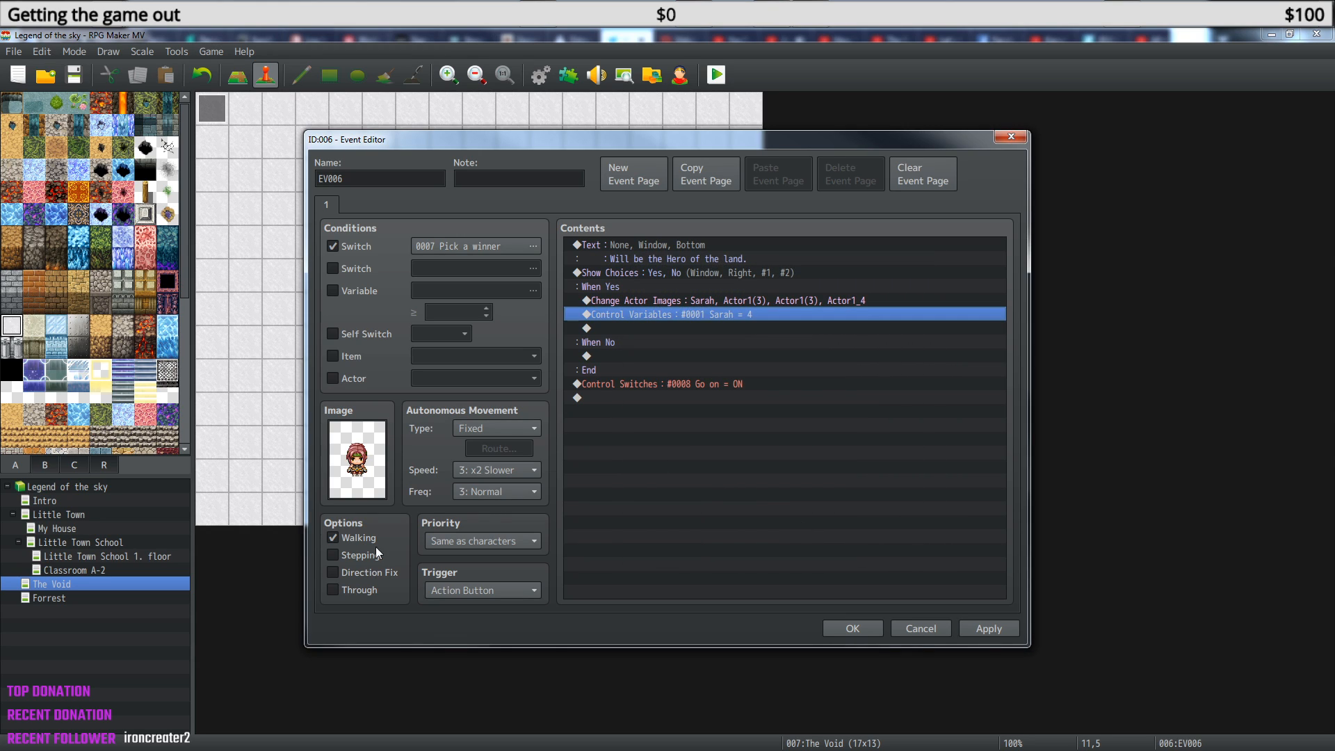
Enable Direction Fix for event EV006 and save the event.
click(333, 573)
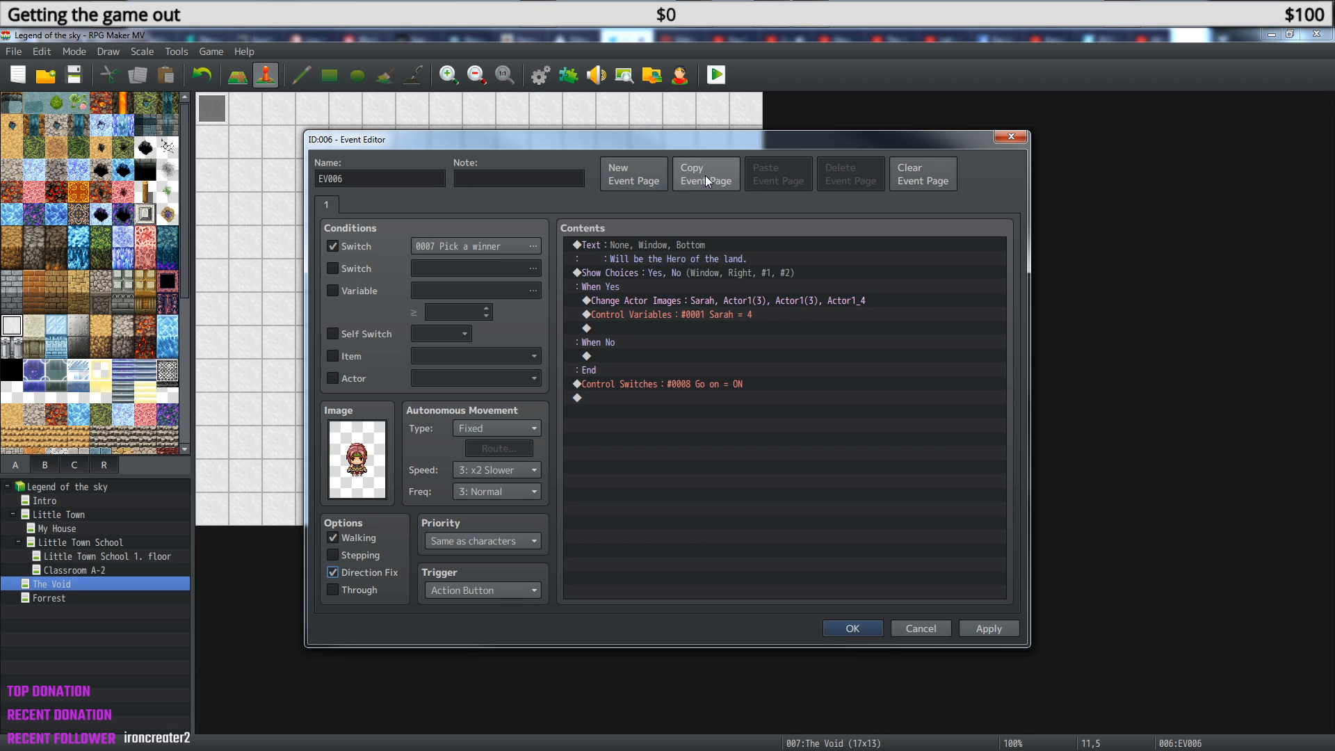
click(855, 624)
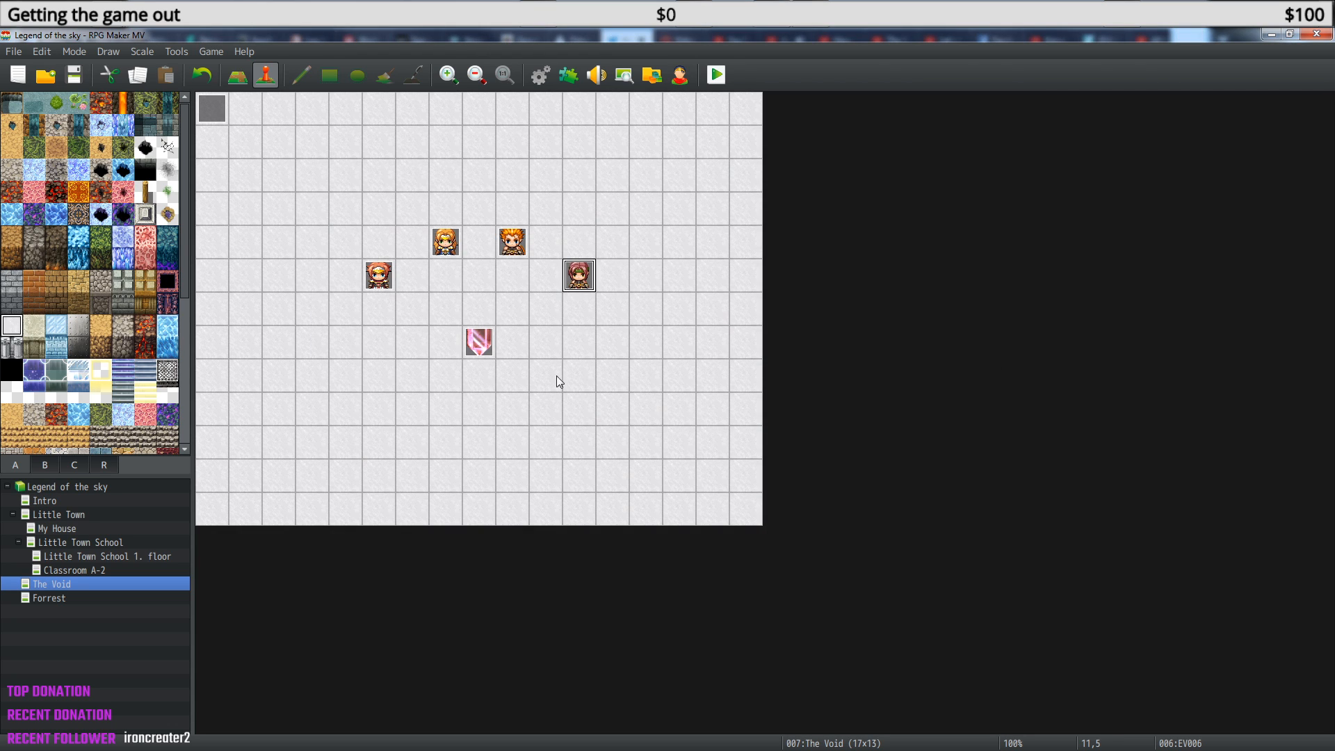
Duplicate the first page of event EV003 as a second event page.
double_click(379, 275)
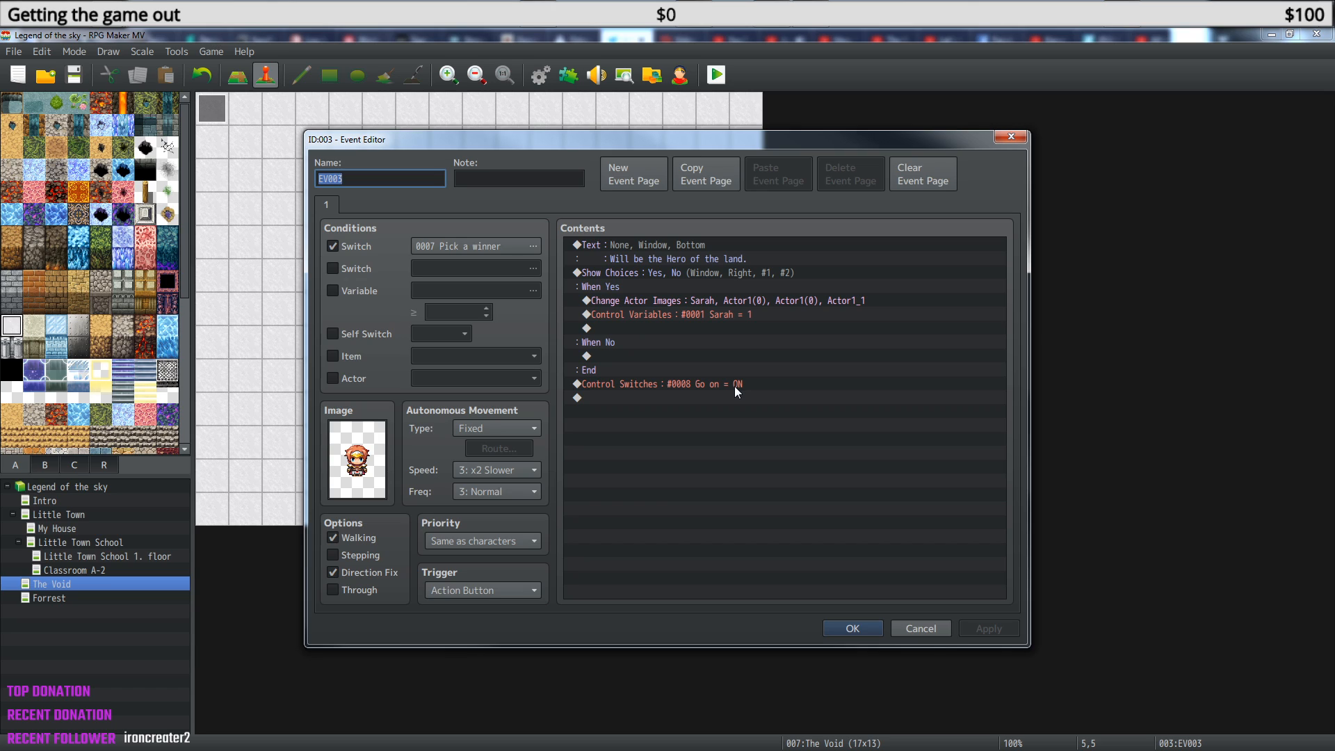
click(703, 174)
click(764, 179)
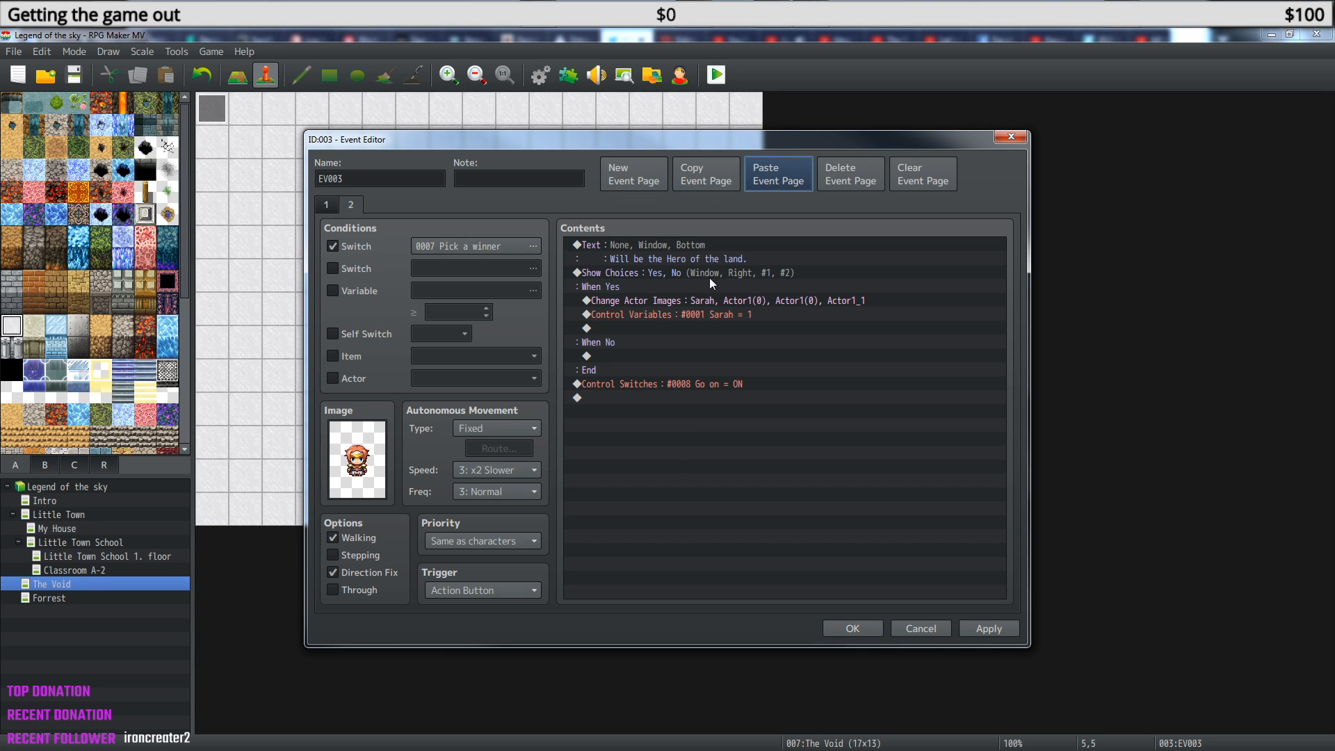
Condition EV003's second page on switch 0008 Go on and Self Switch A.
click(533, 246)
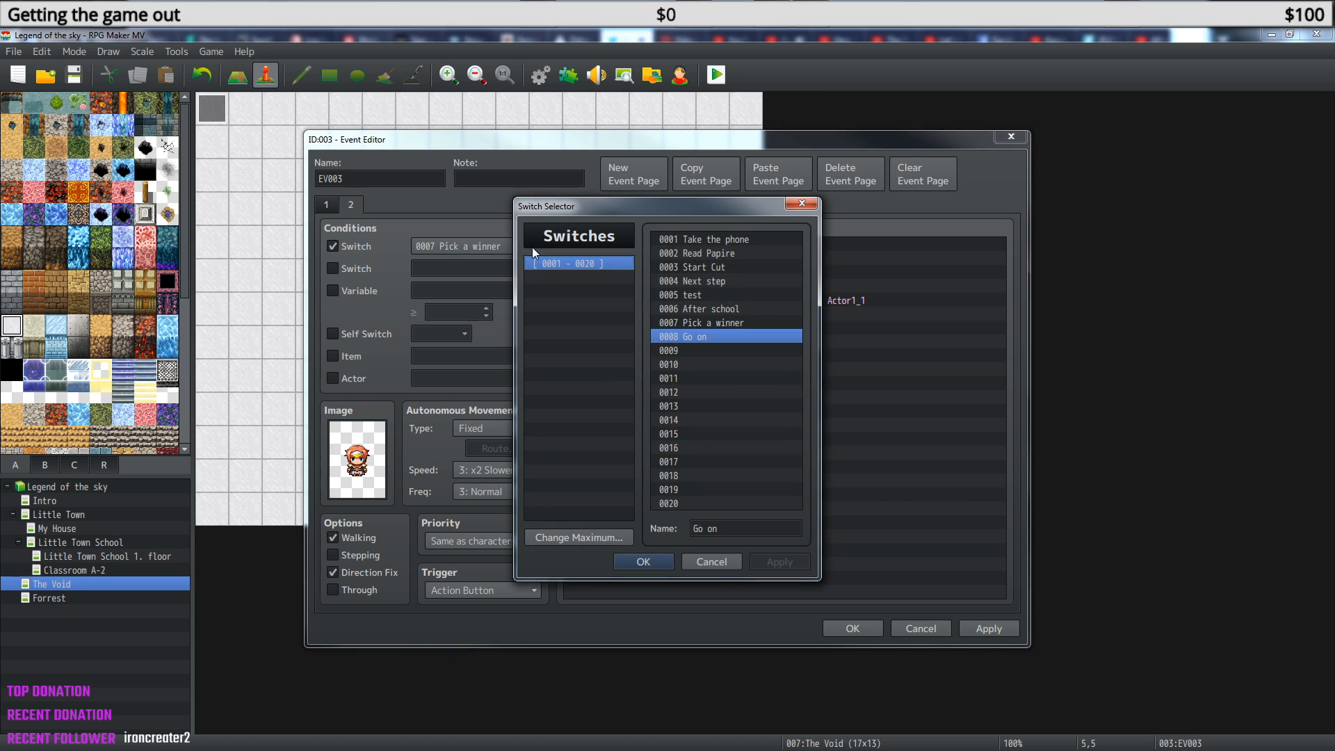
click(710, 352)
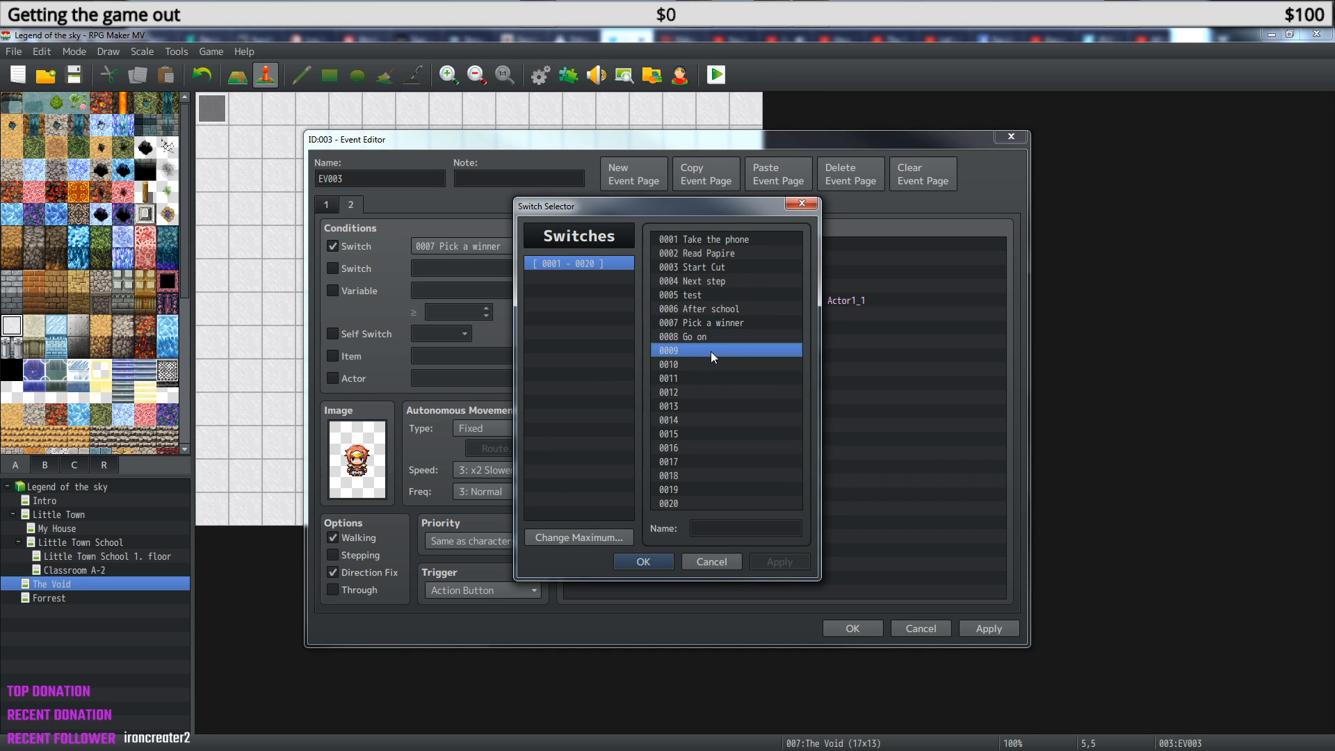
click(708, 337)
click(641, 562)
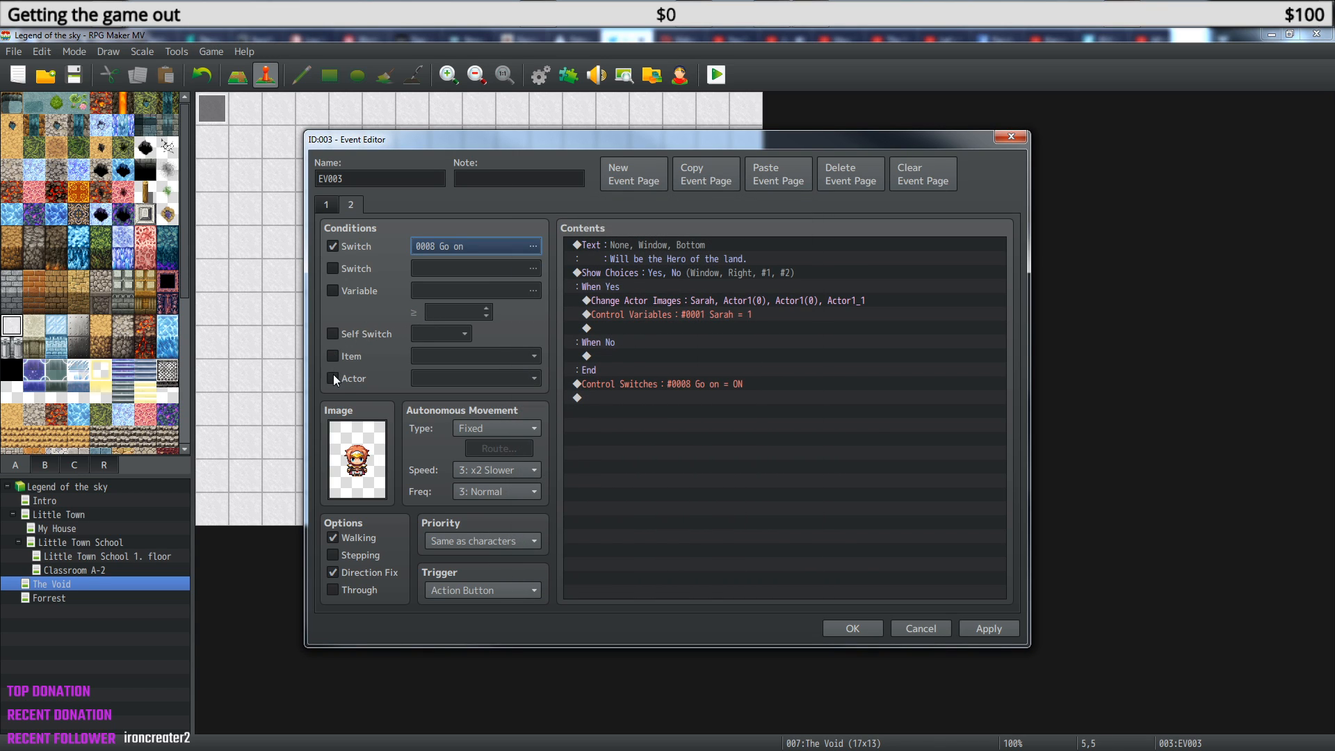
click(334, 333)
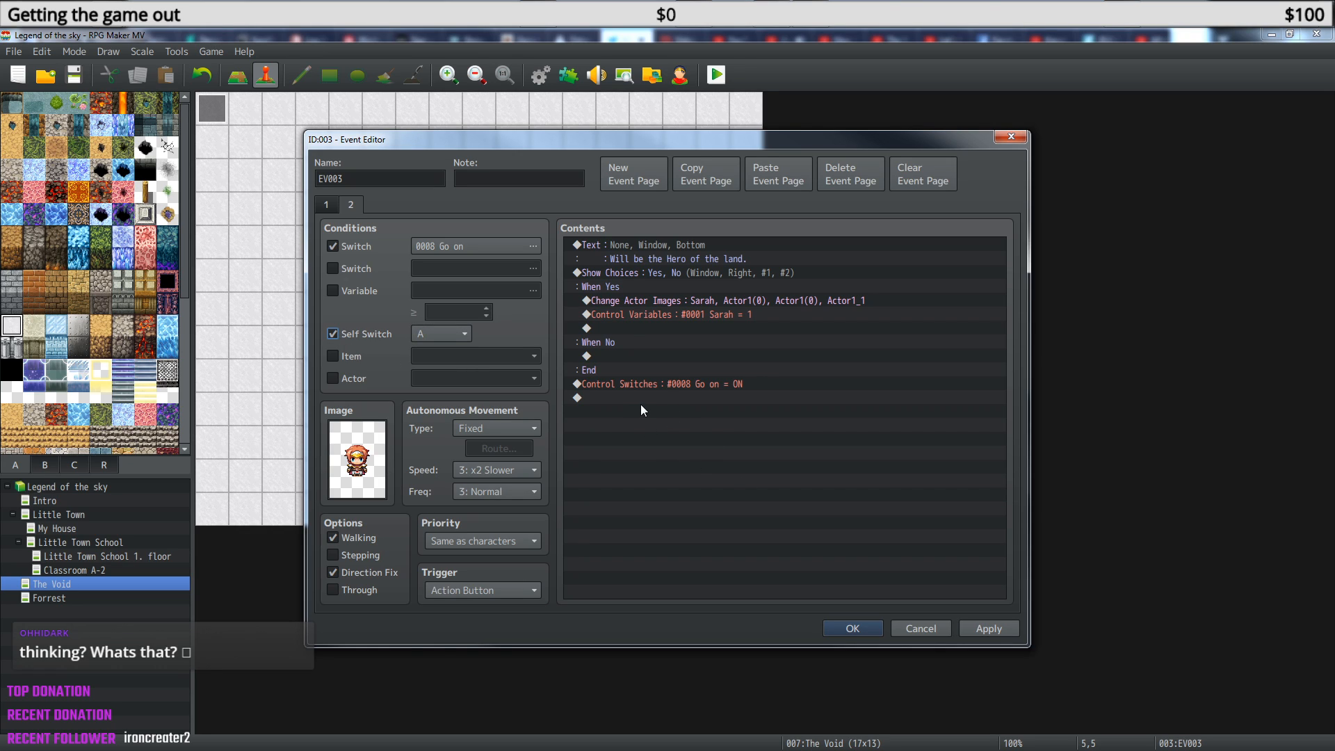
click(627, 179)
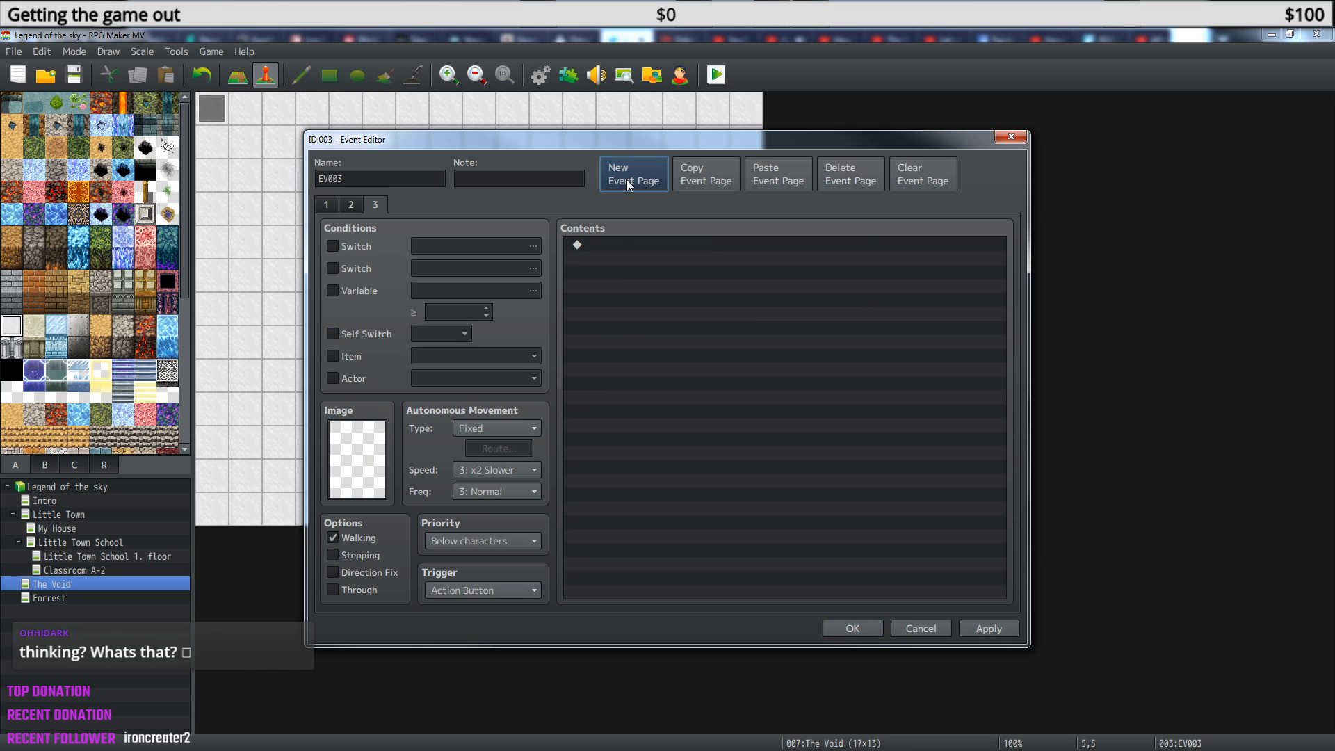
click(357, 203)
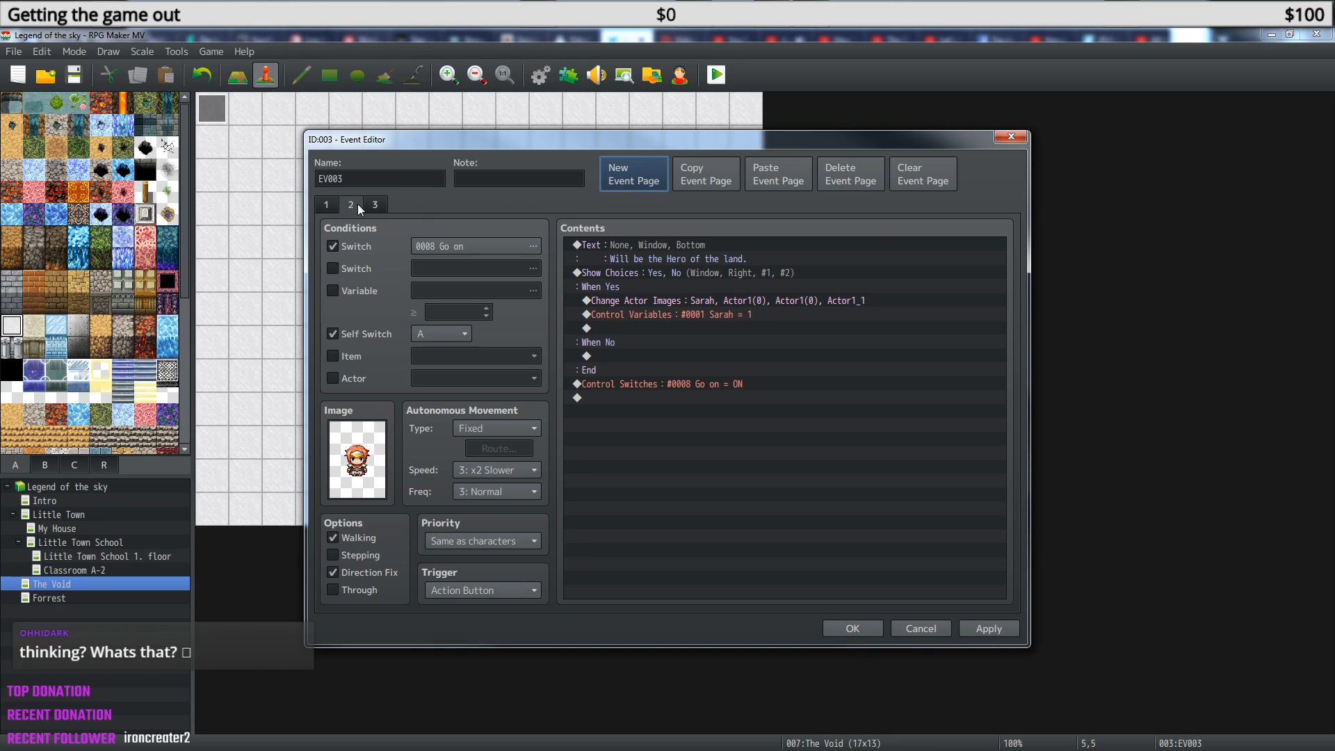
click(381, 205)
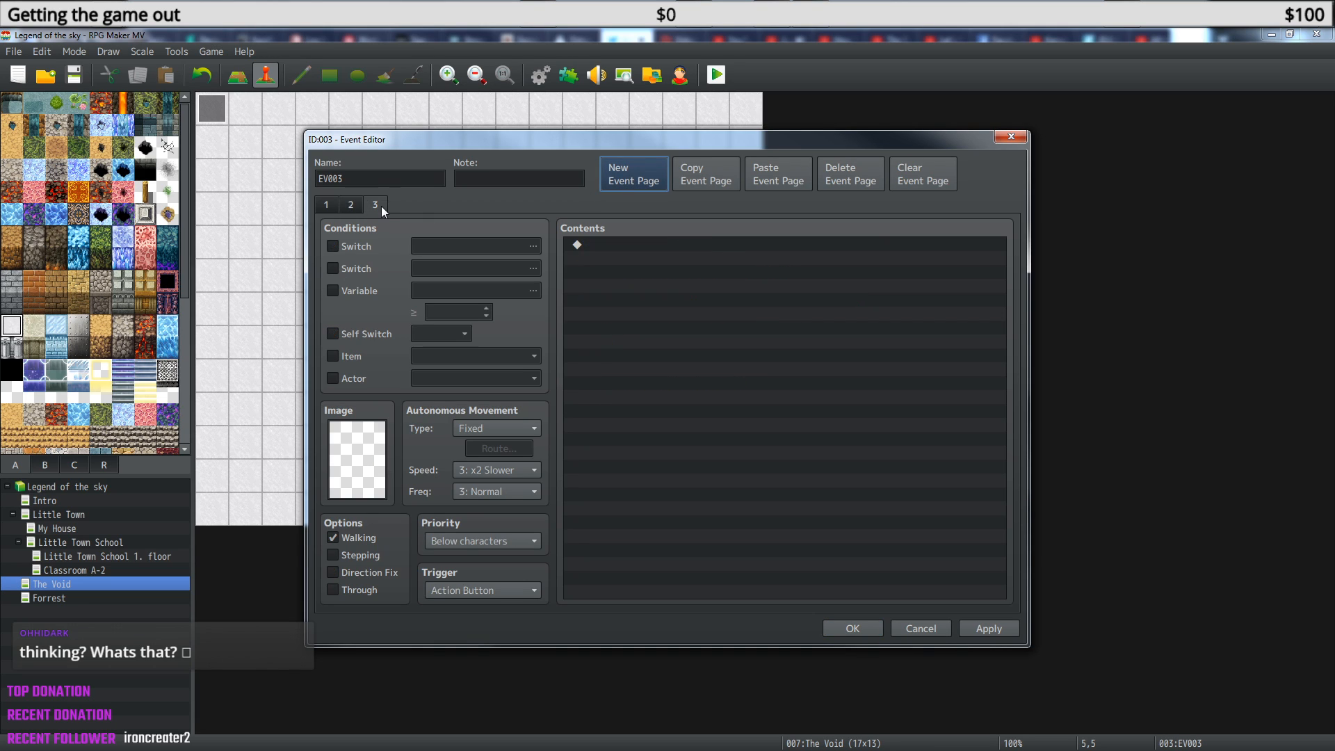
click(333, 246)
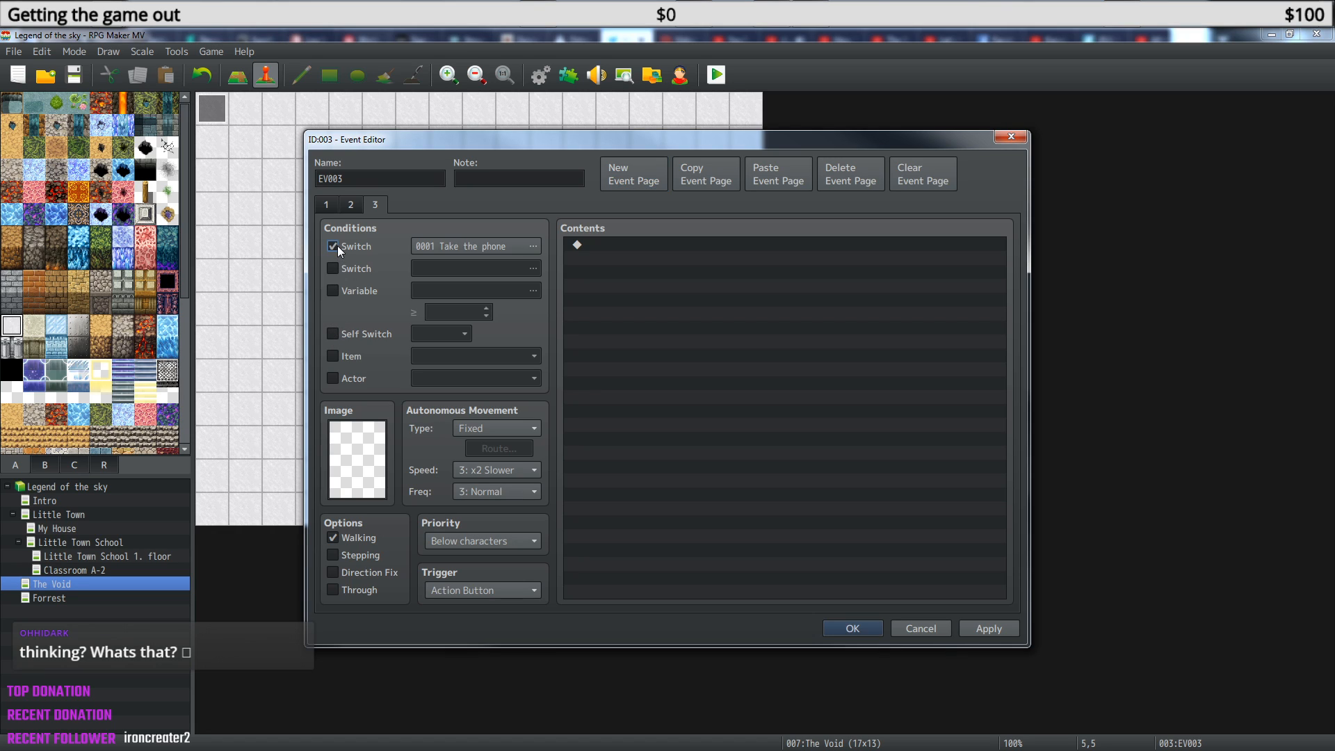
click(533, 246)
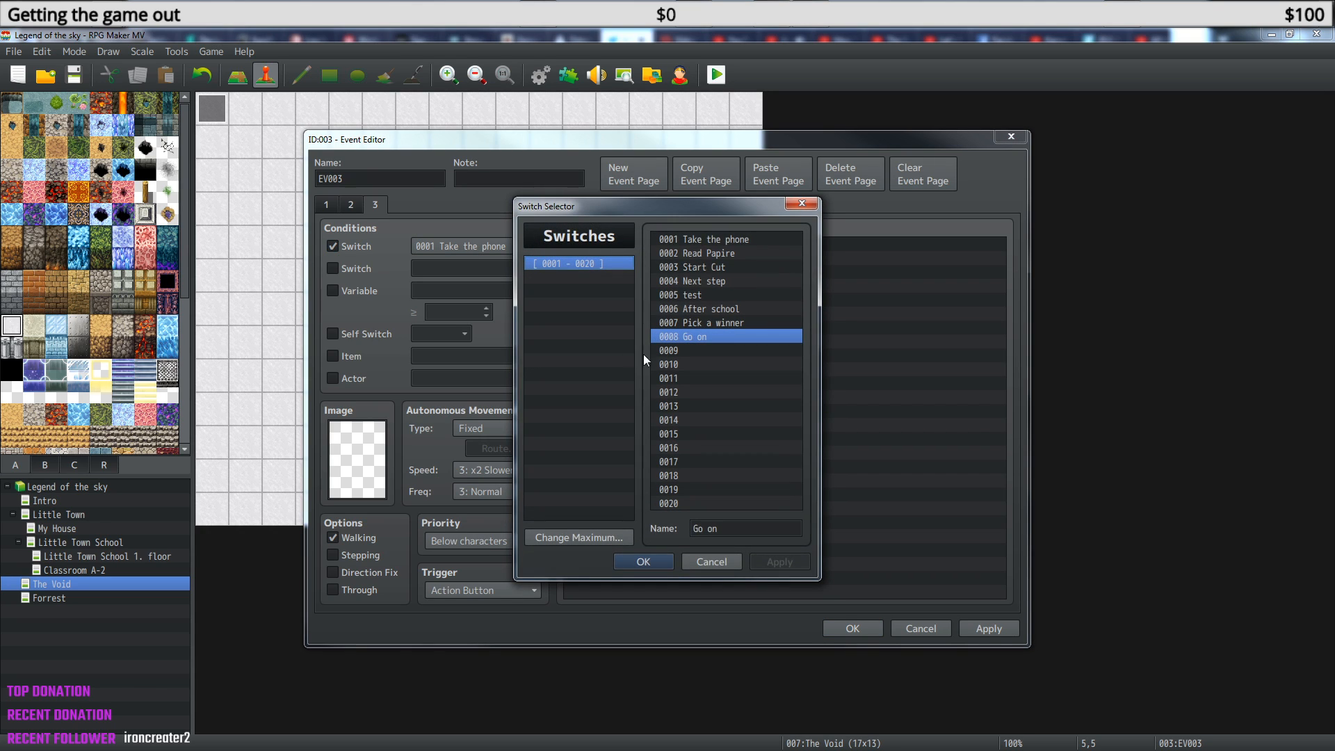
click(661, 560)
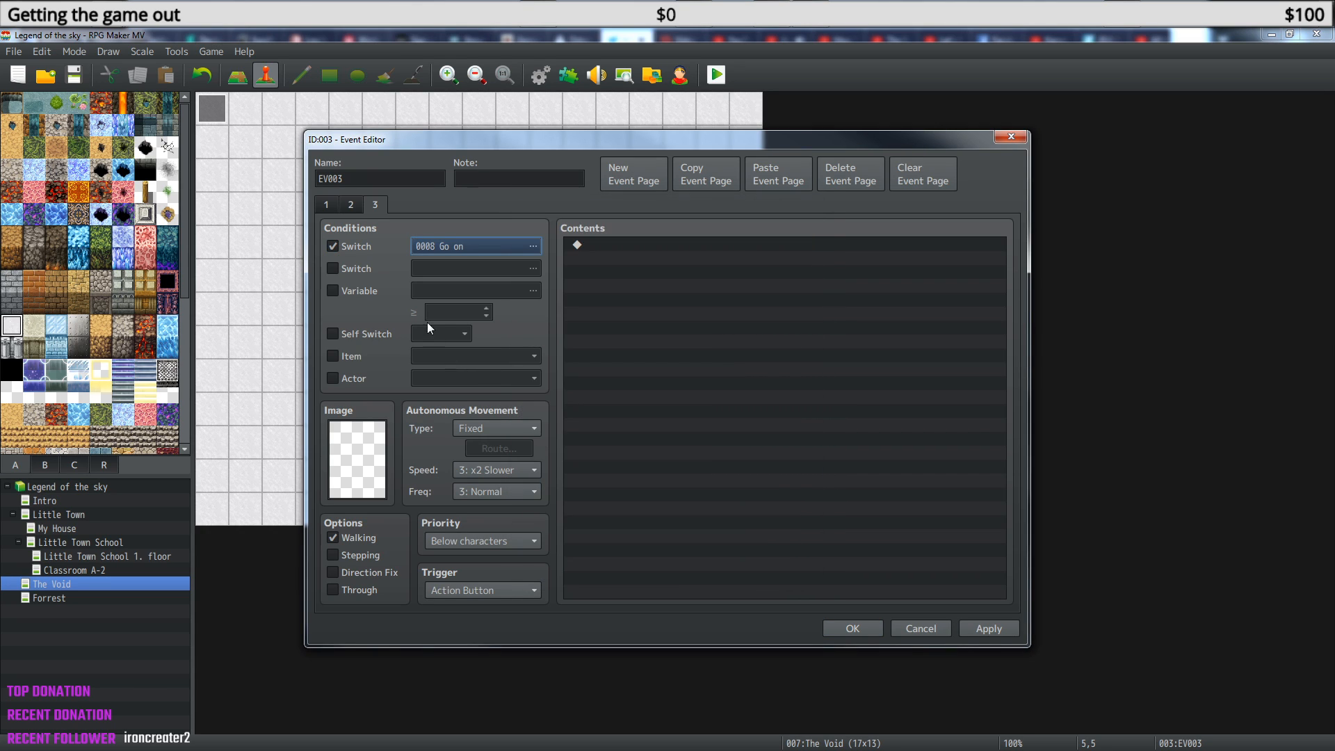
click(351, 205)
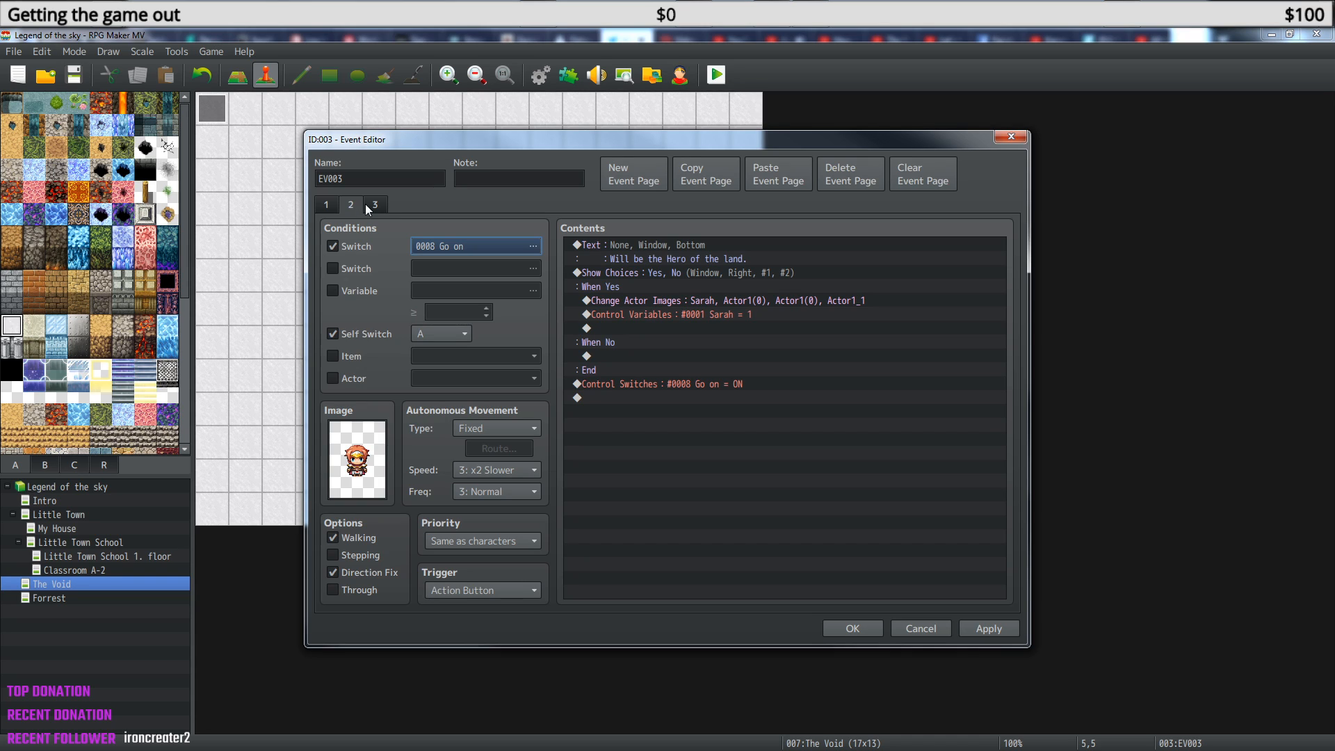
click(374, 205)
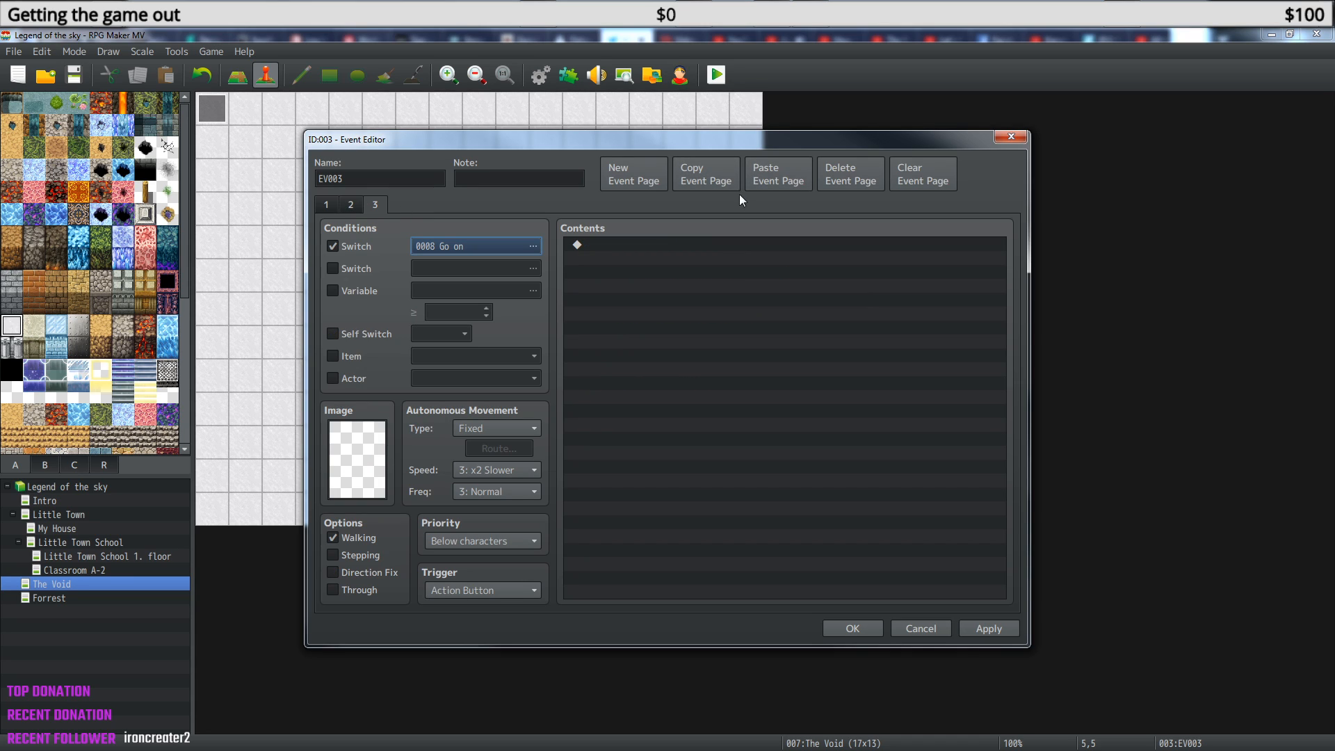
click(840, 176)
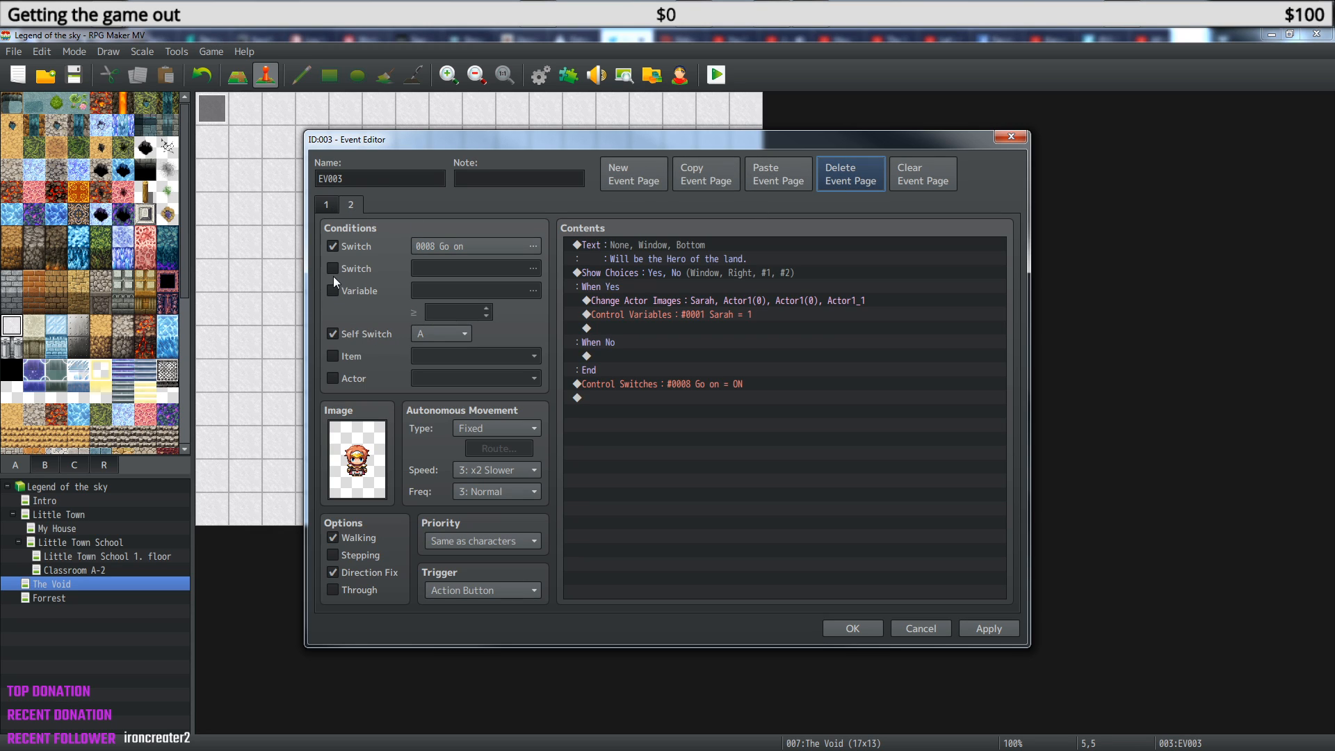
Remove the switch condition from EV003's second page and compare the page with the first one.
click(334, 245)
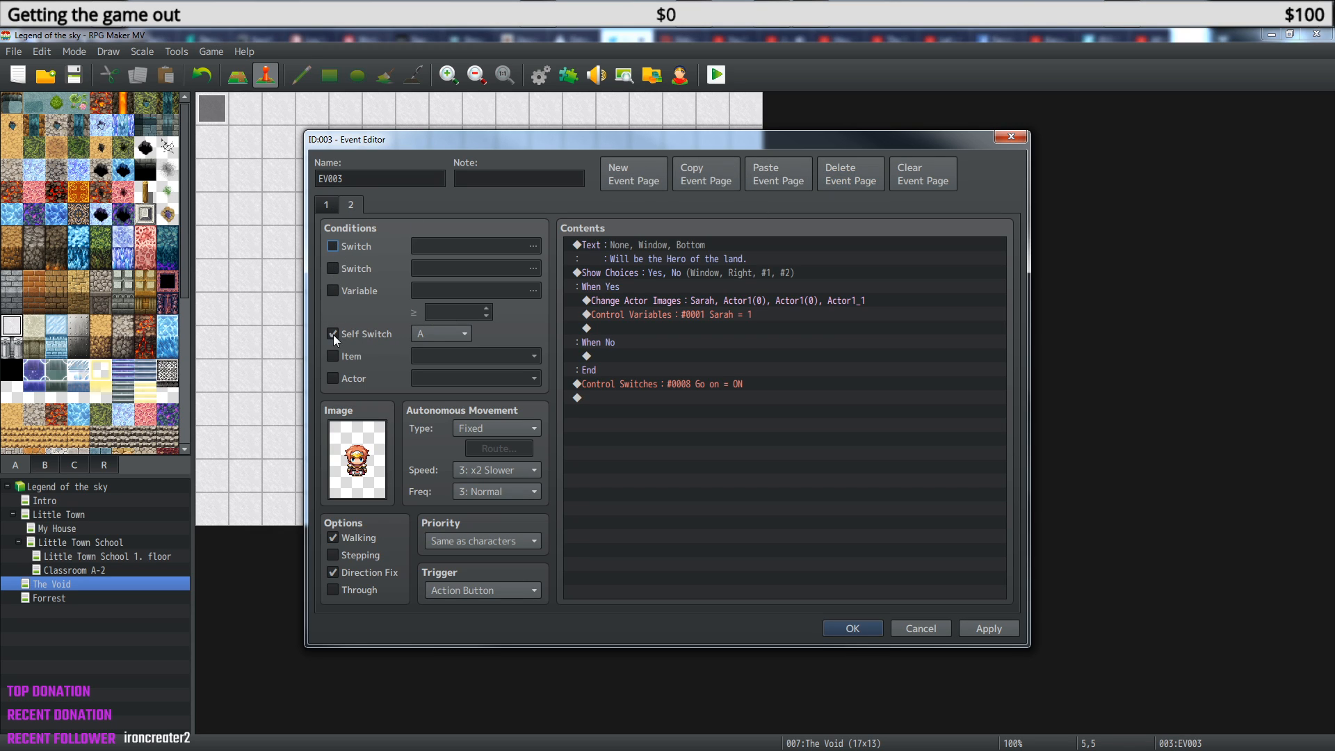
click(326, 206)
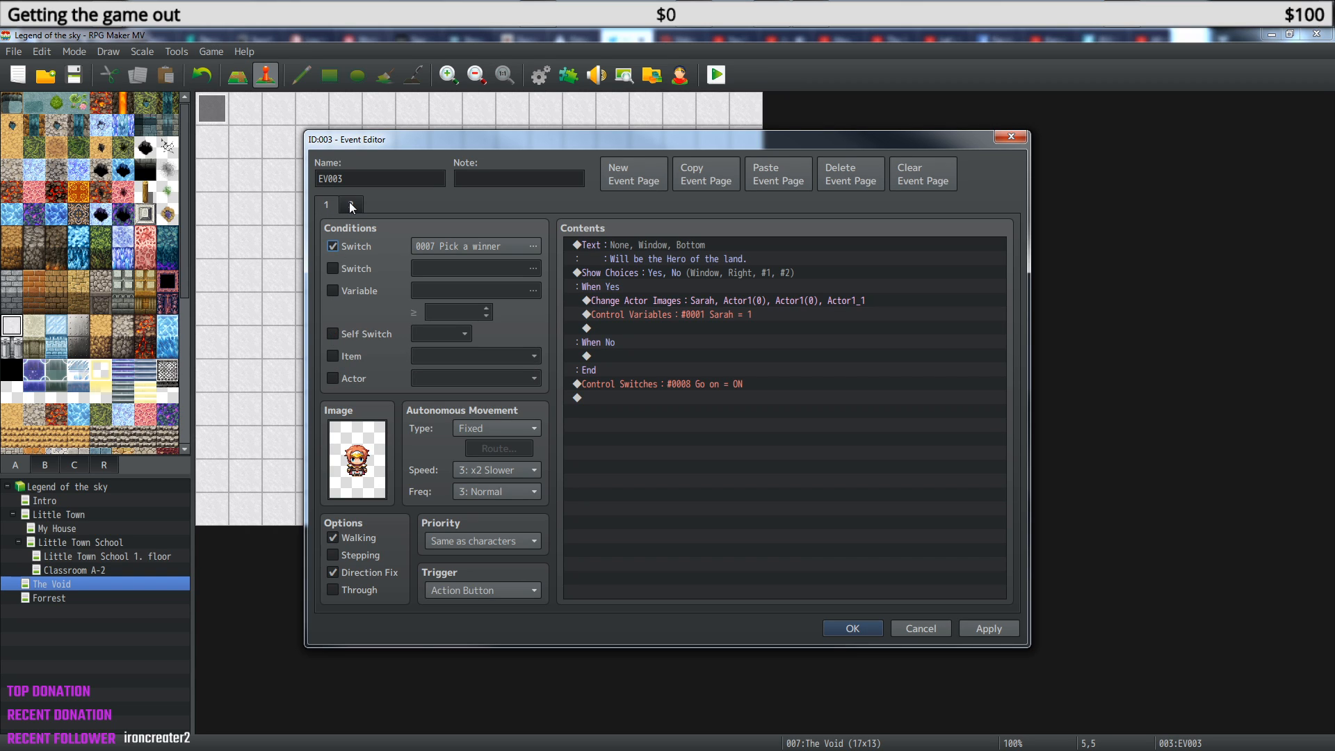
click(351, 205)
click(331, 204)
click(353, 205)
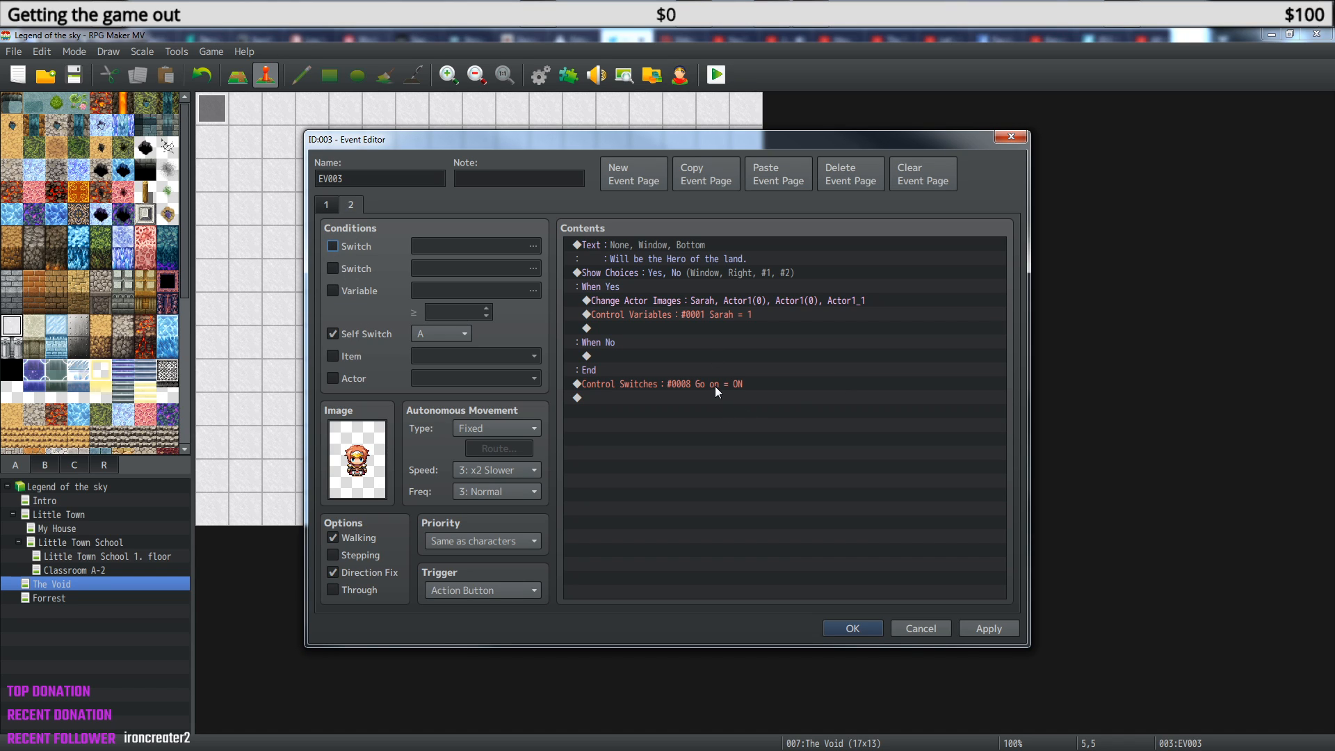
Add a command at the end of EV003's first page that turns switch 0007 Pick a winner OFF.
click(332, 210)
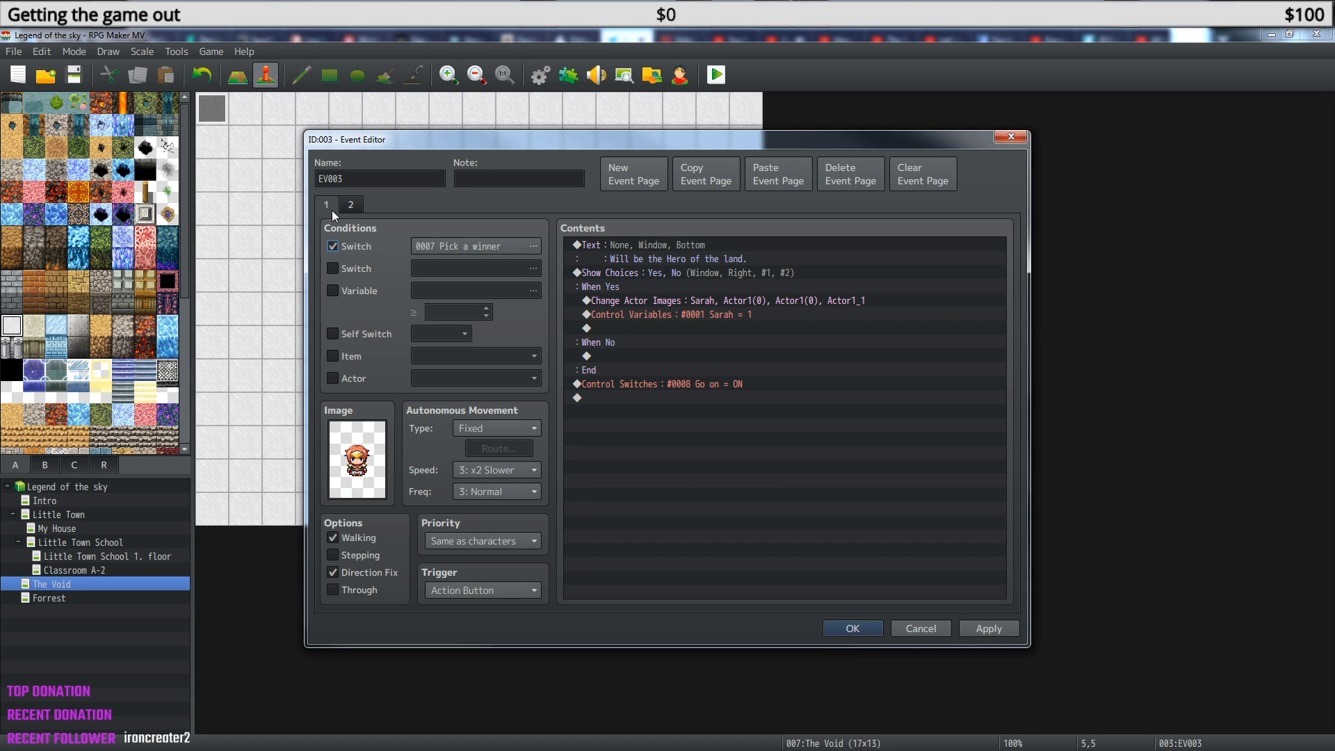
click(644, 400)
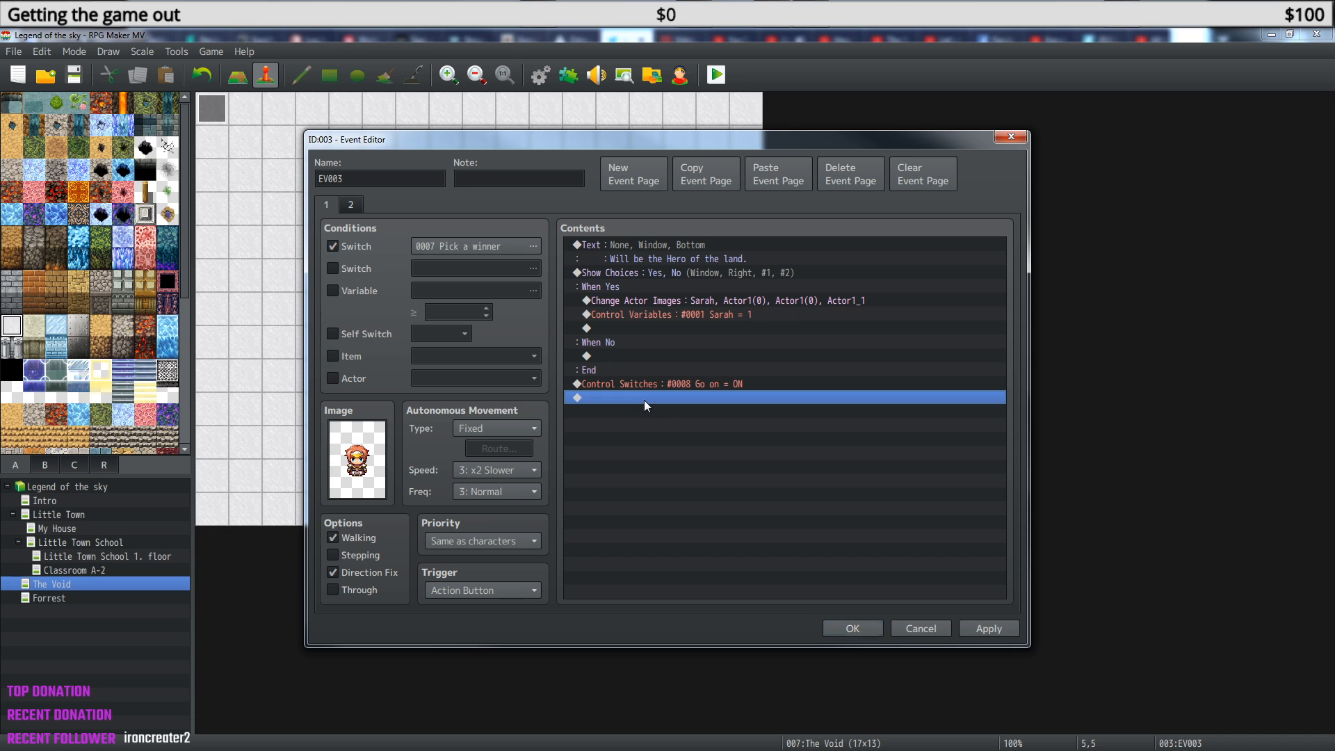
right_click(644, 399)
click(682, 409)
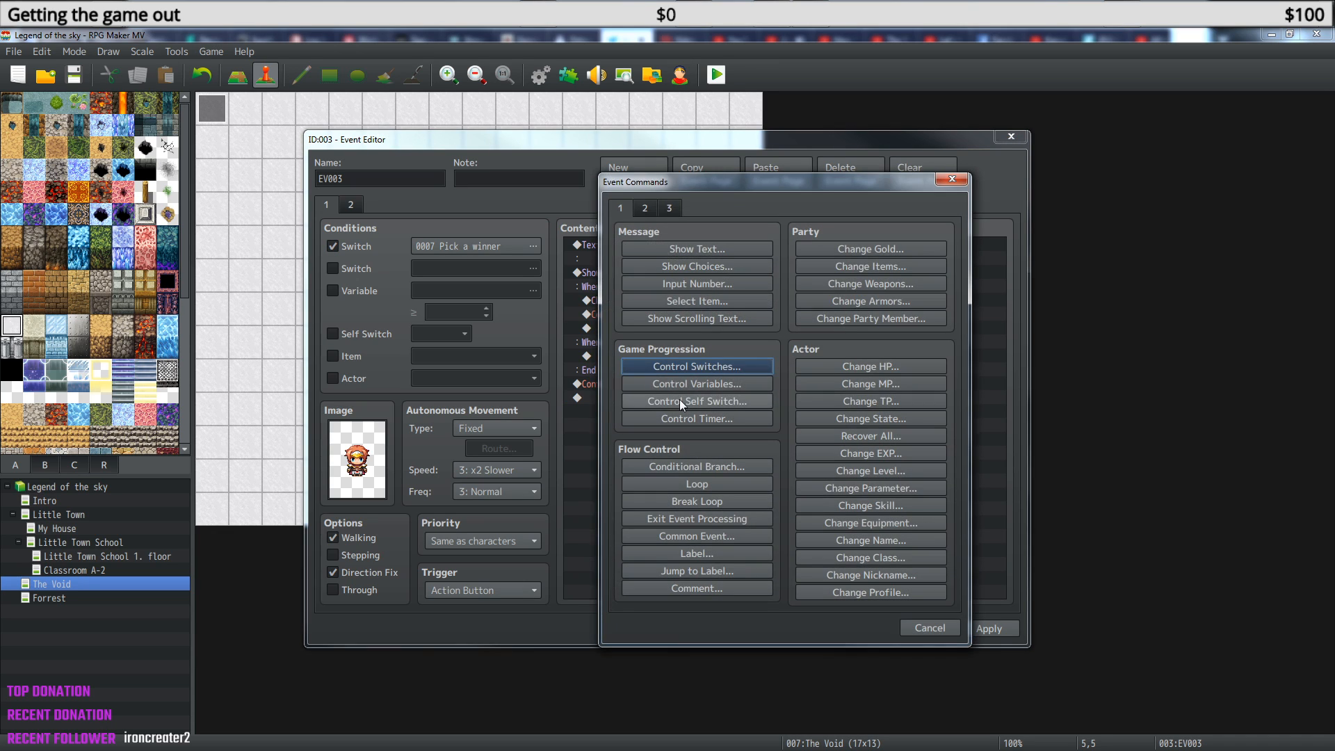
click(716, 384)
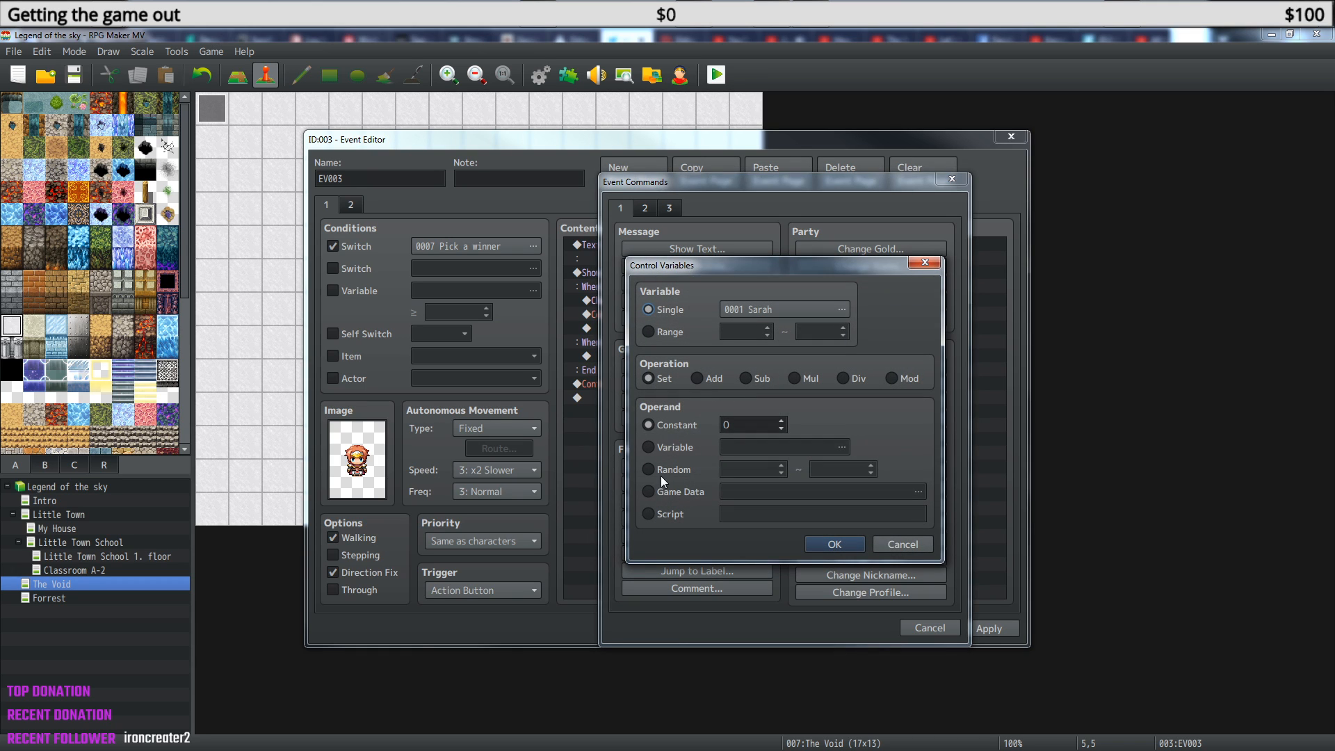
click(925, 262)
click(693, 369)
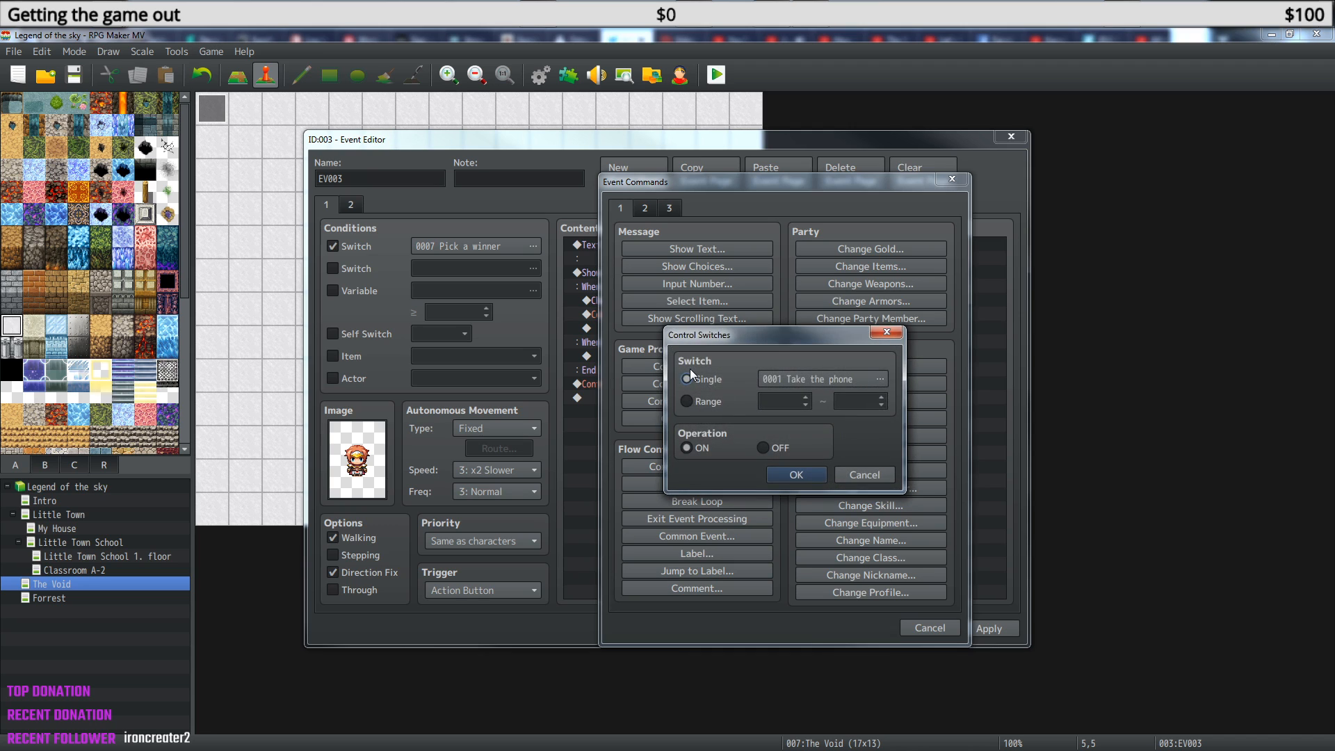
click(832, 381)
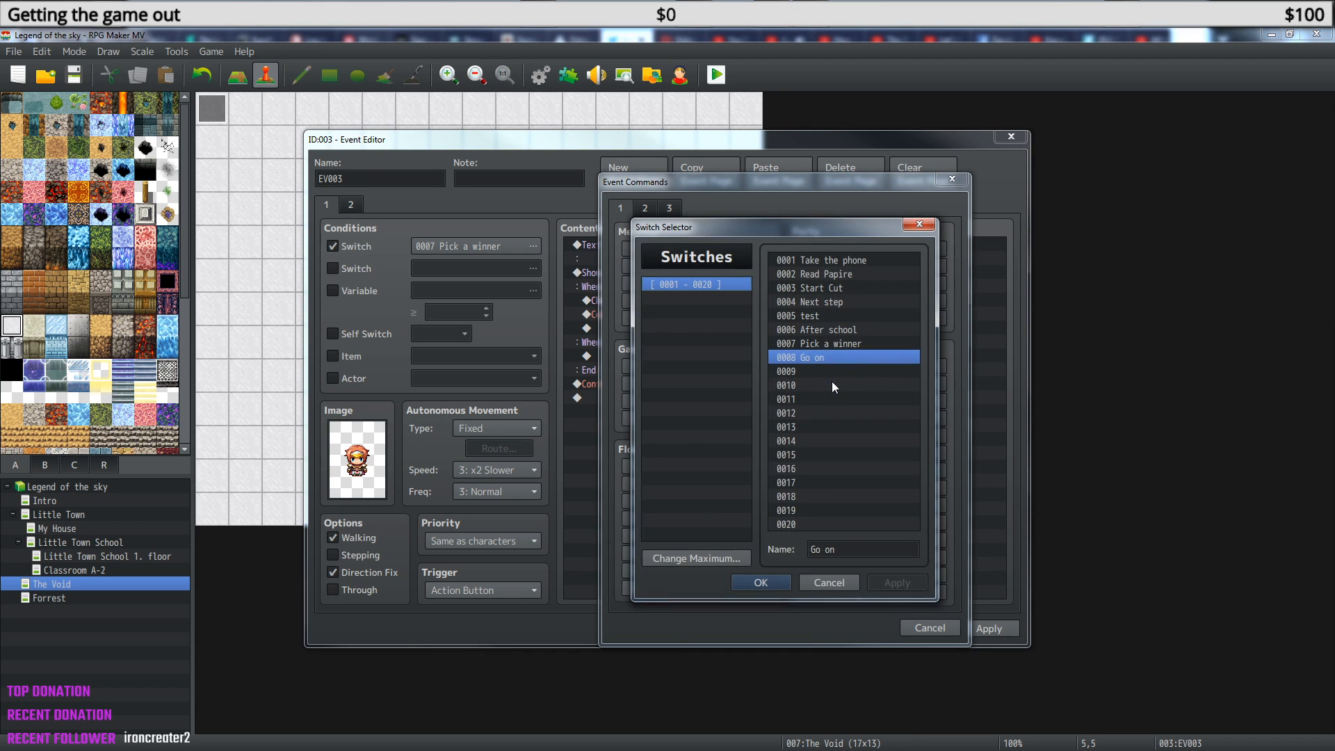
click(820, 345)
click(758, 582)
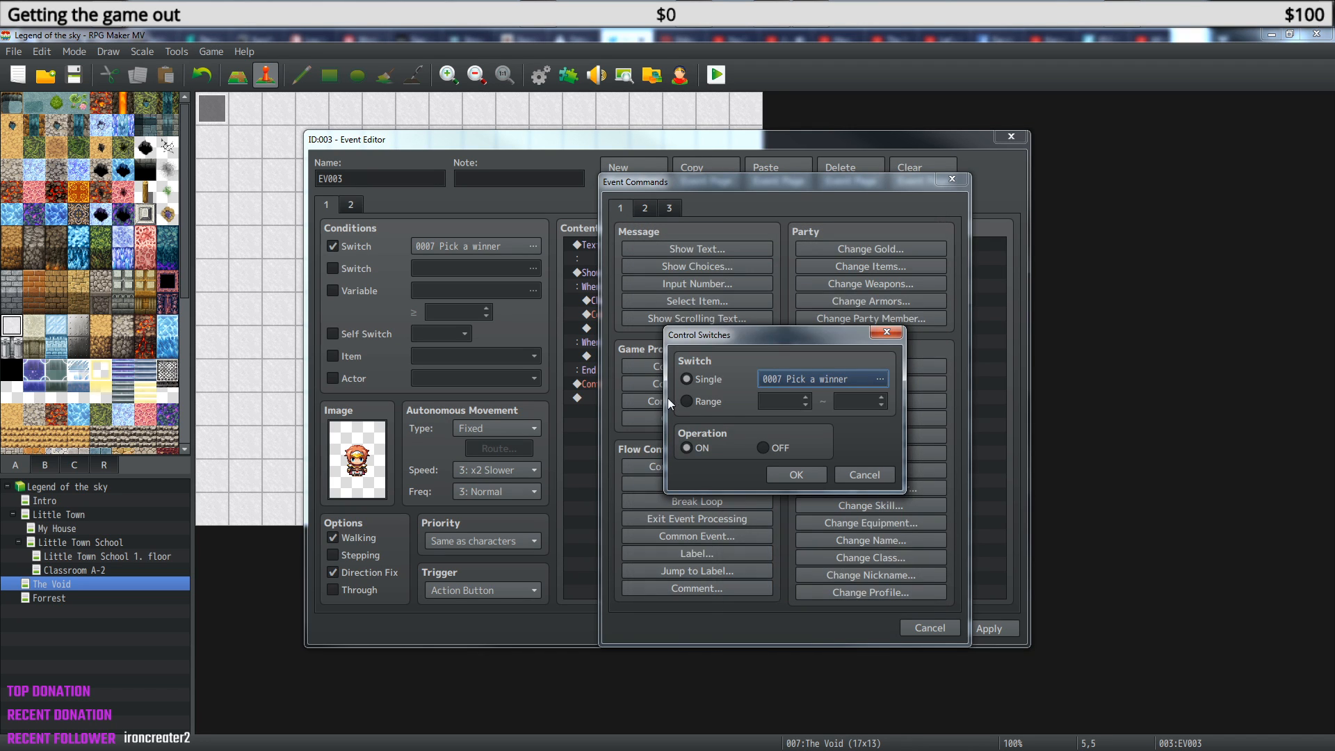
click(763, 448)
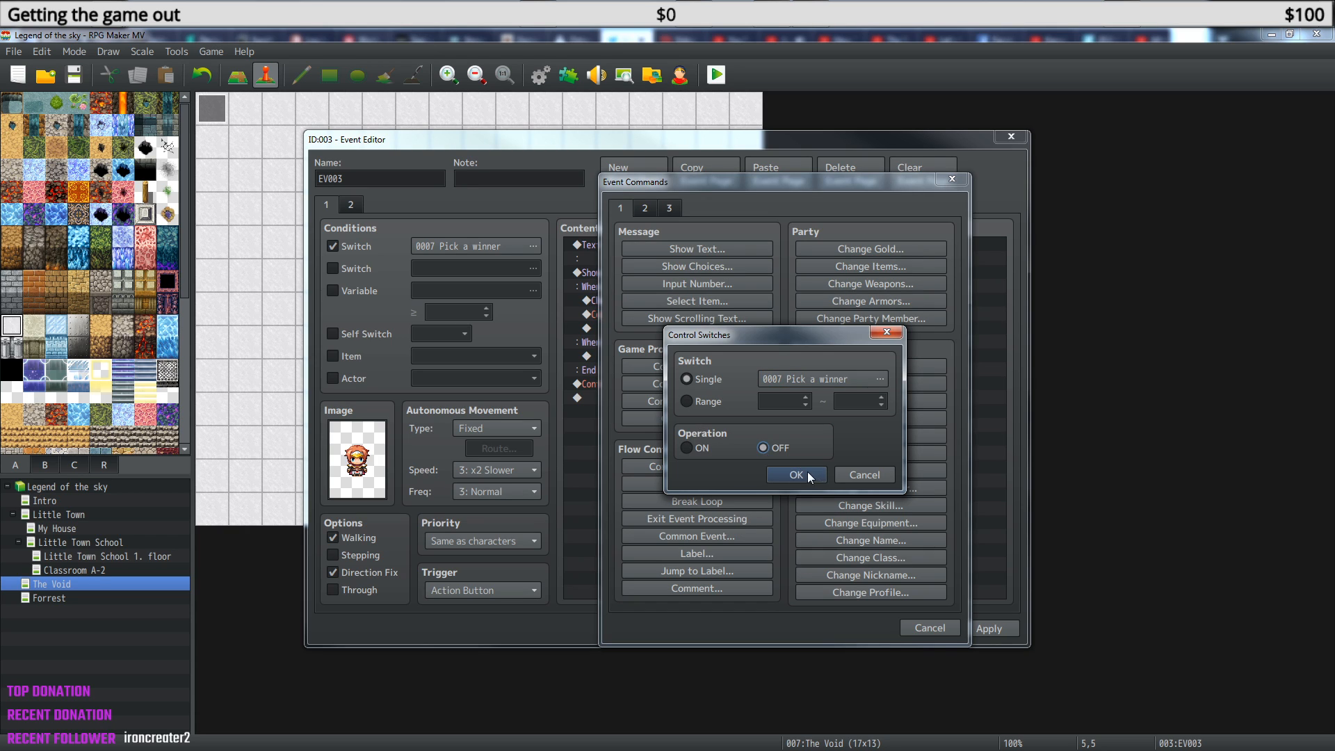
click(808, 474)
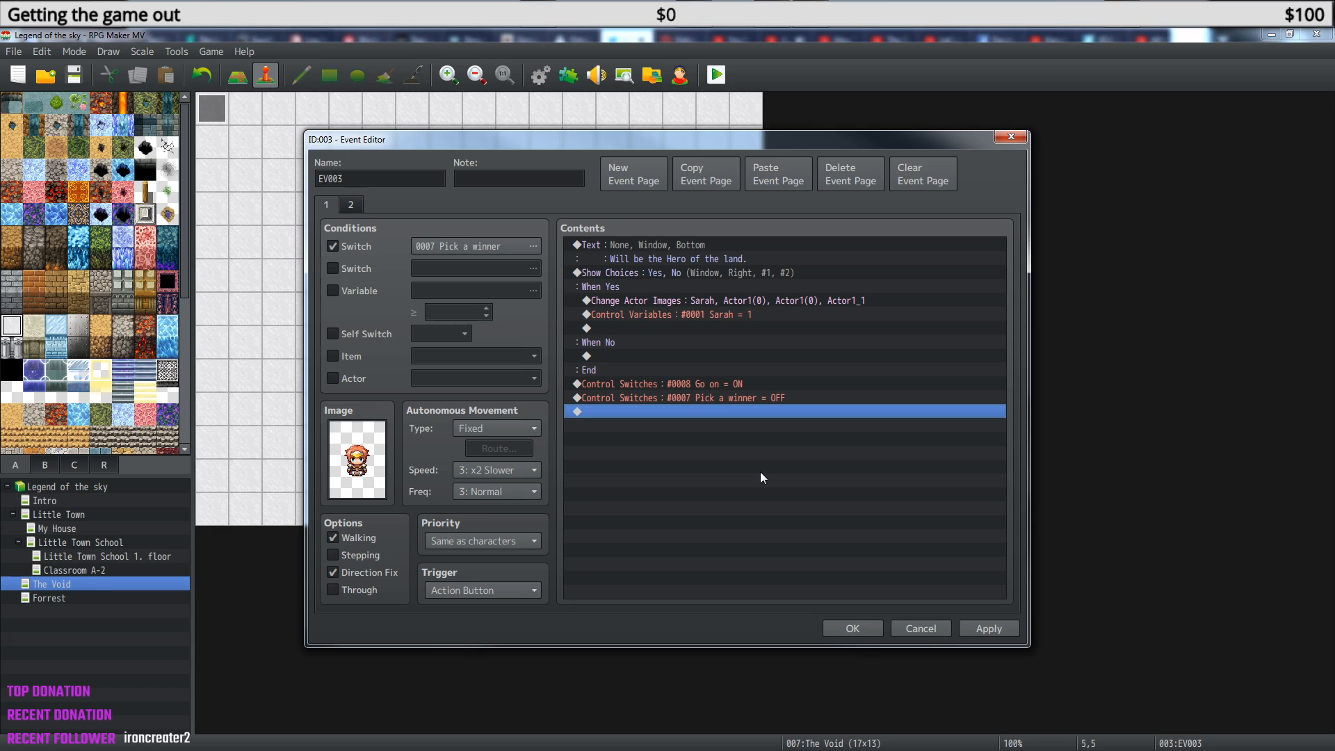
Delete all commands from EV003's second page and save the event.
click(344, 207)
click(332, 206)
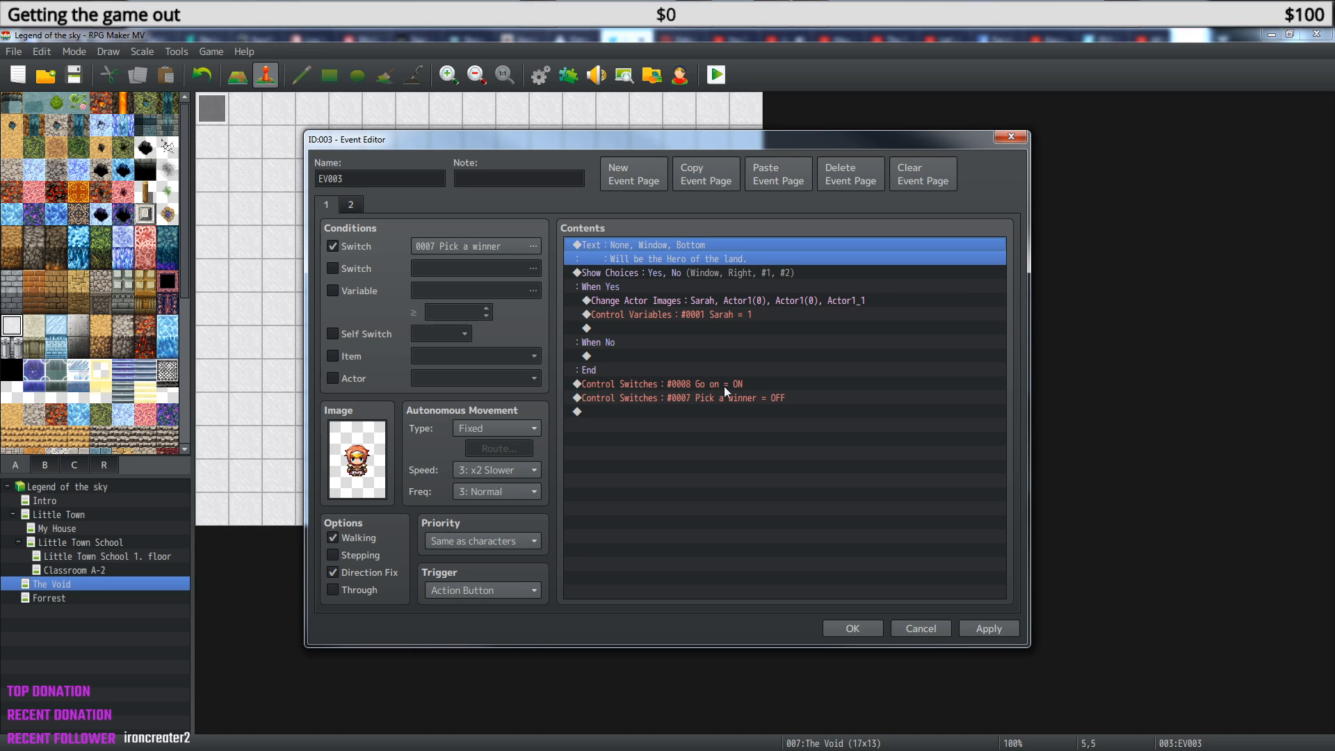
click(351, 207)
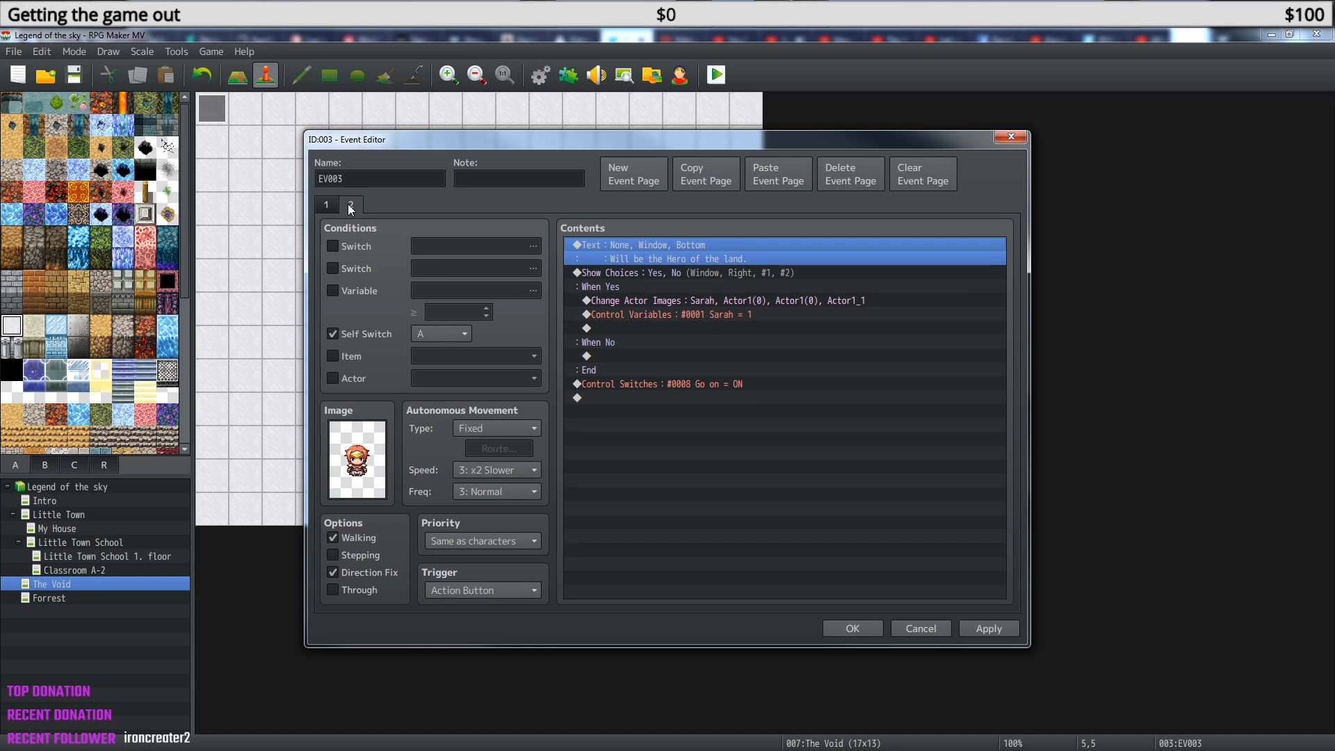
click(334, 206)
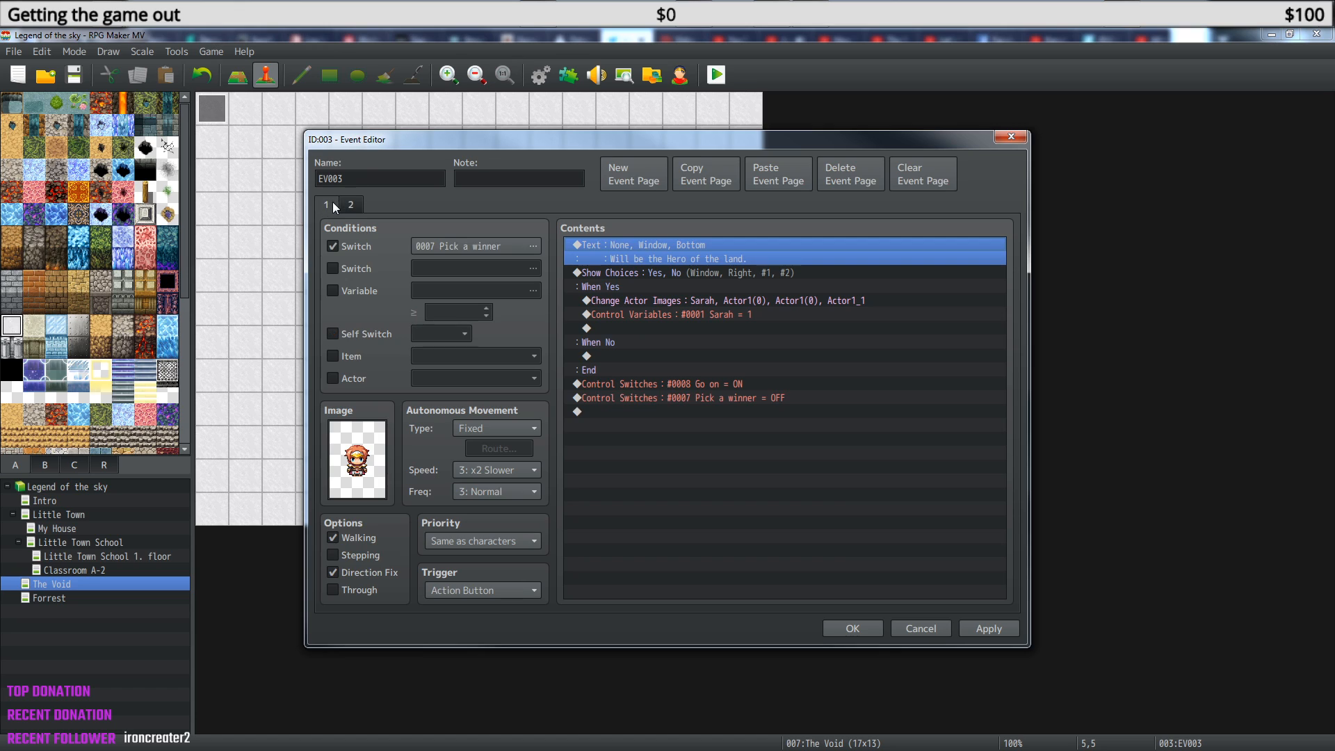
click(349, 205)
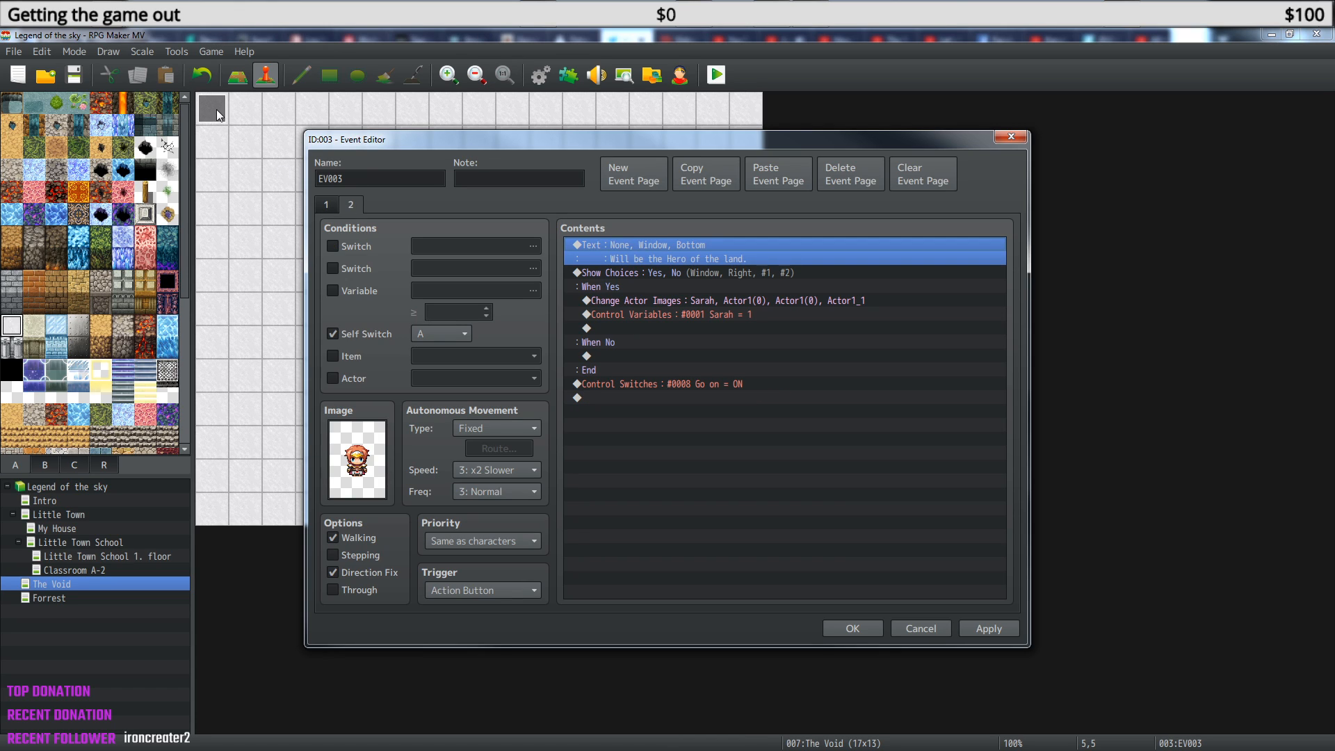
click(636, 288)
click(633, 244)
key(ctrl+a)
key(Delete)
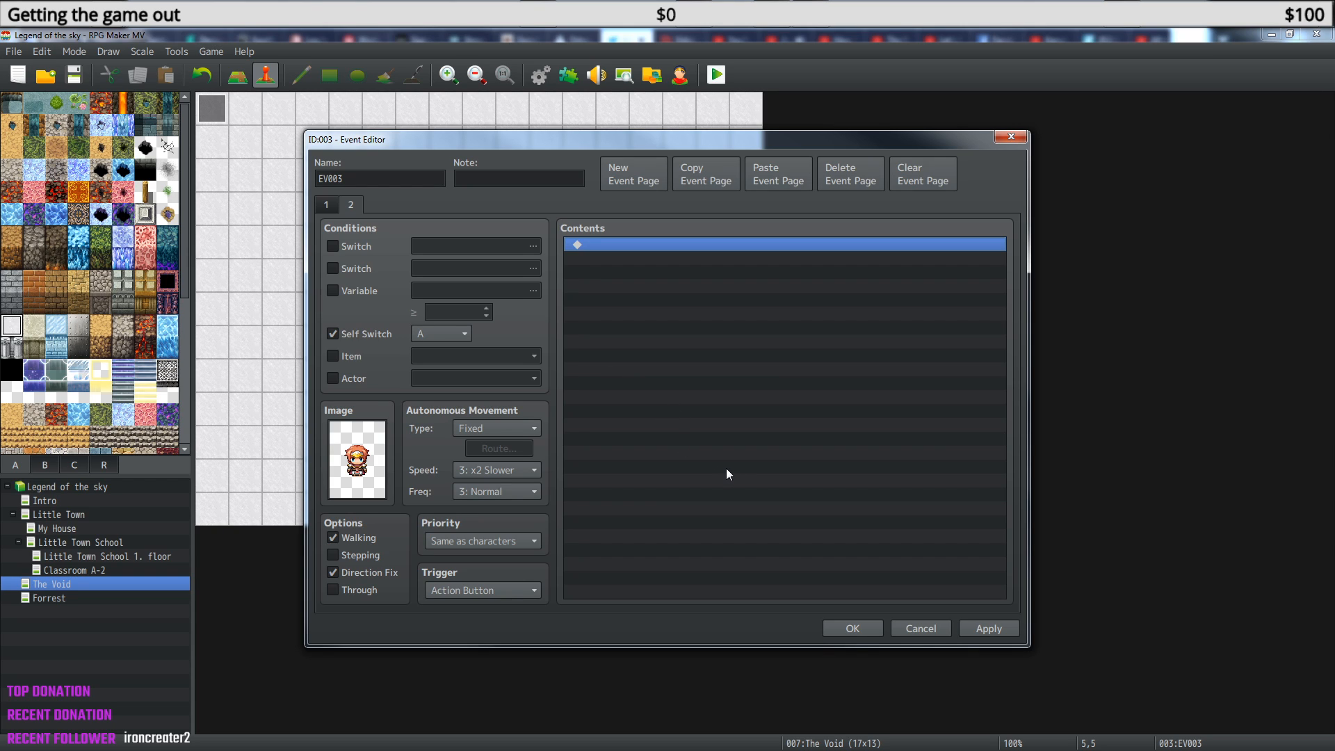
click(861, 632)
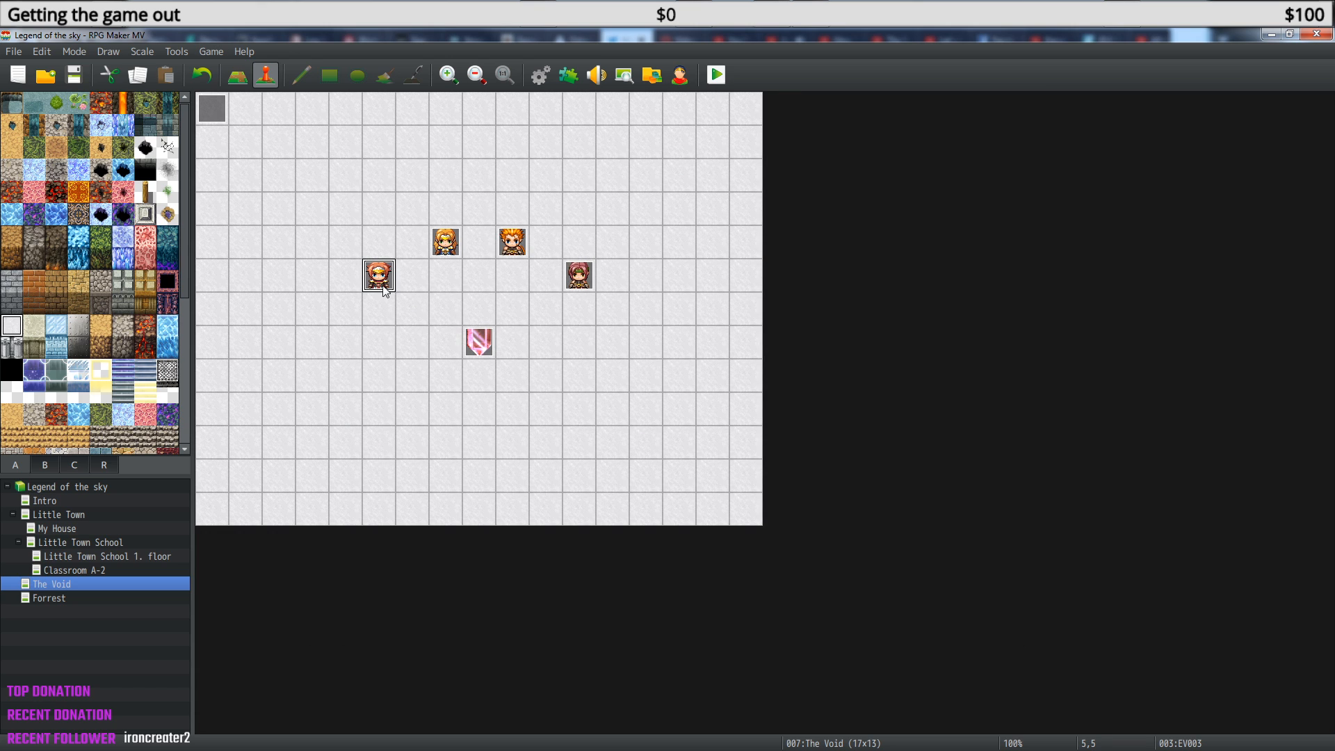
Copy the switch commands 0008 Go on = ON and 0007 Pick a winner = OFF from EV003's first page.
double_click(384, 278)
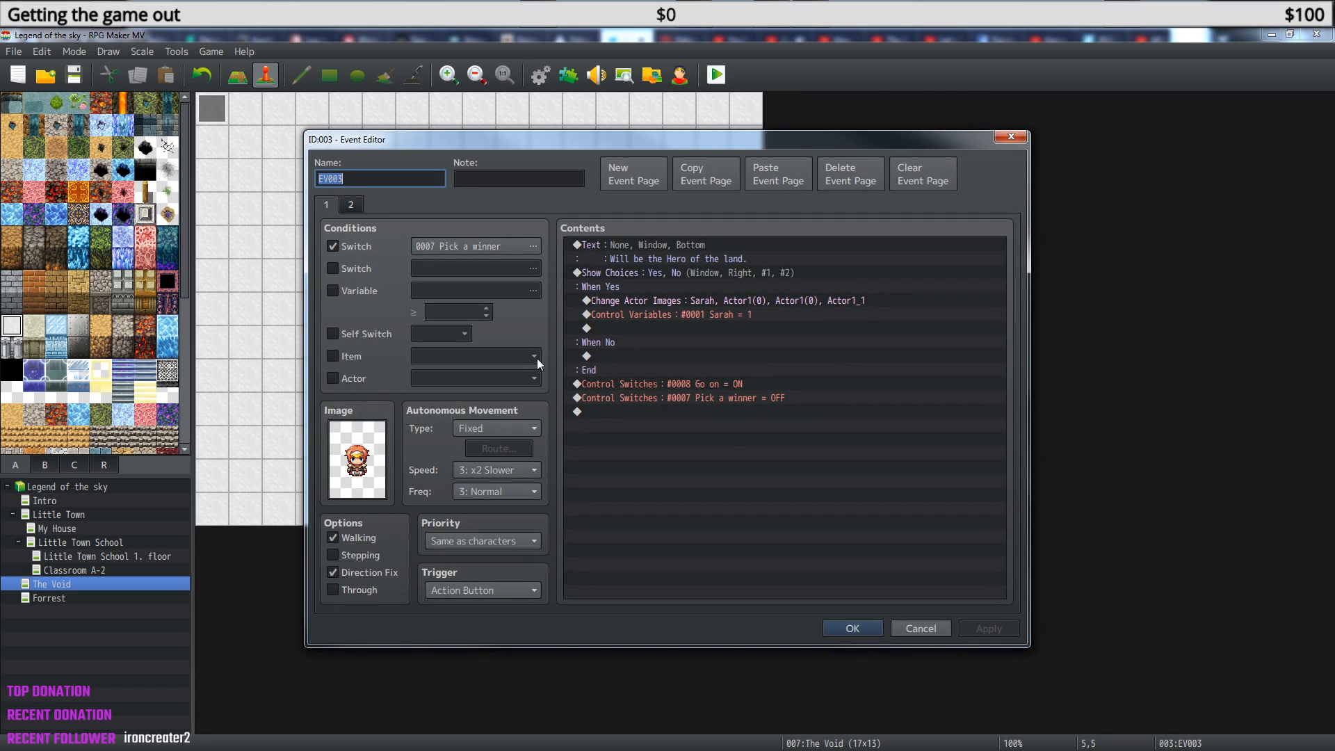
click(676, 398)
drag(673, 384, 673, 395)
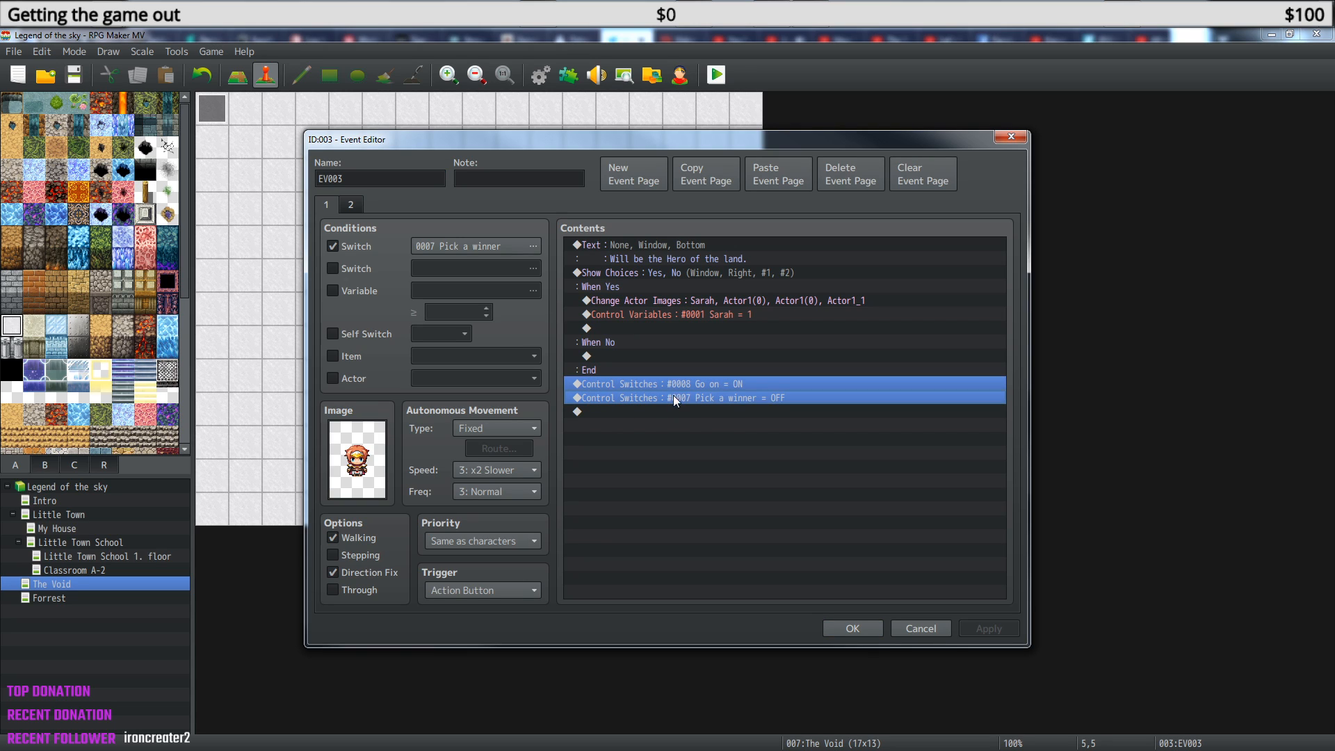
key(ctrl+c)
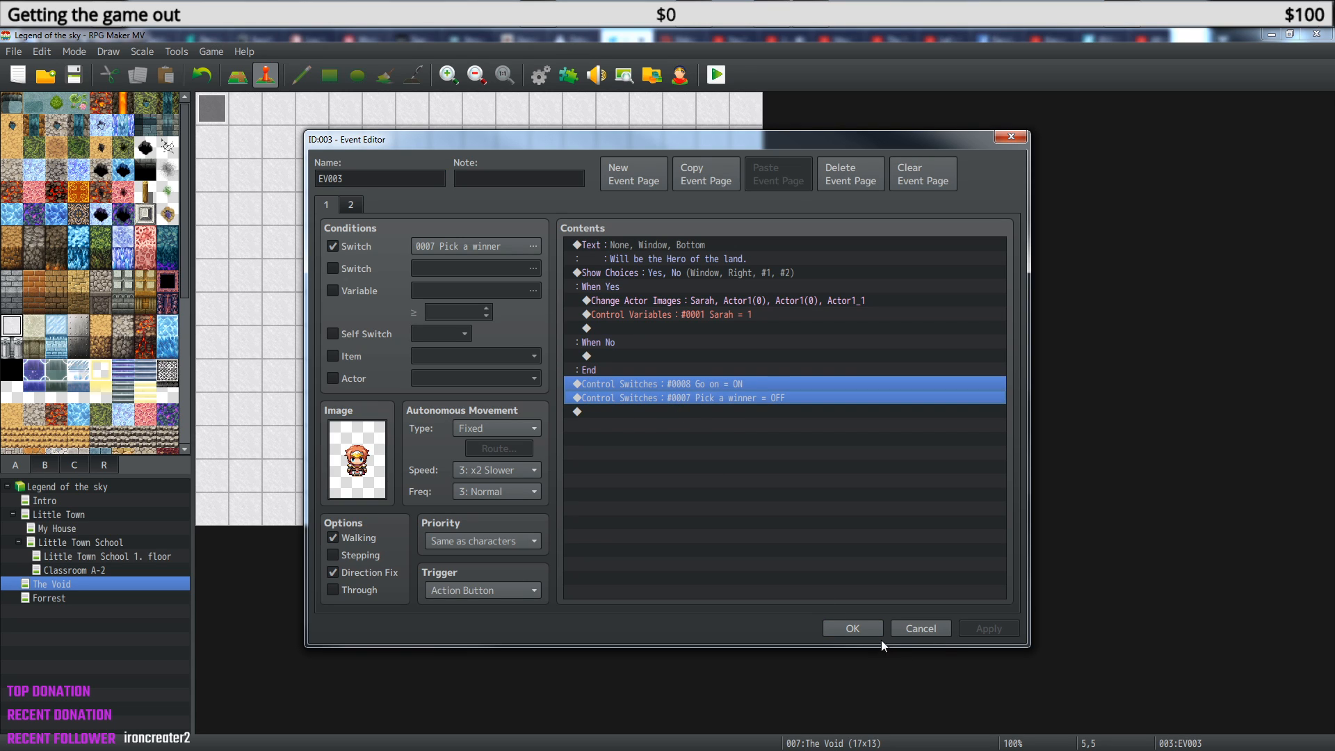
click(866, 628)
Paste the copied switch commands at the end of EV004, delete the duplicate 0008 Go on = ON command and save the event.
click(445, 241)
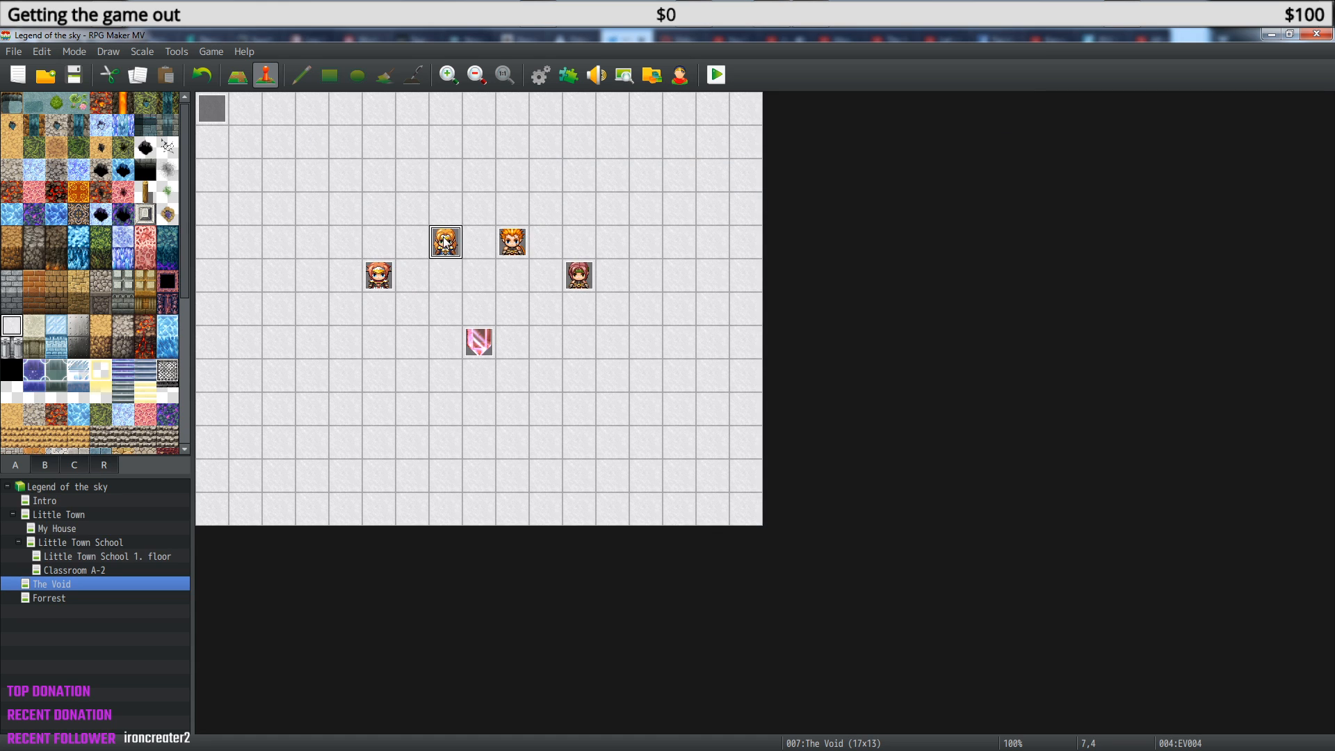
double_click(445, 241)
click(648, 403)
key(ctrl+v)
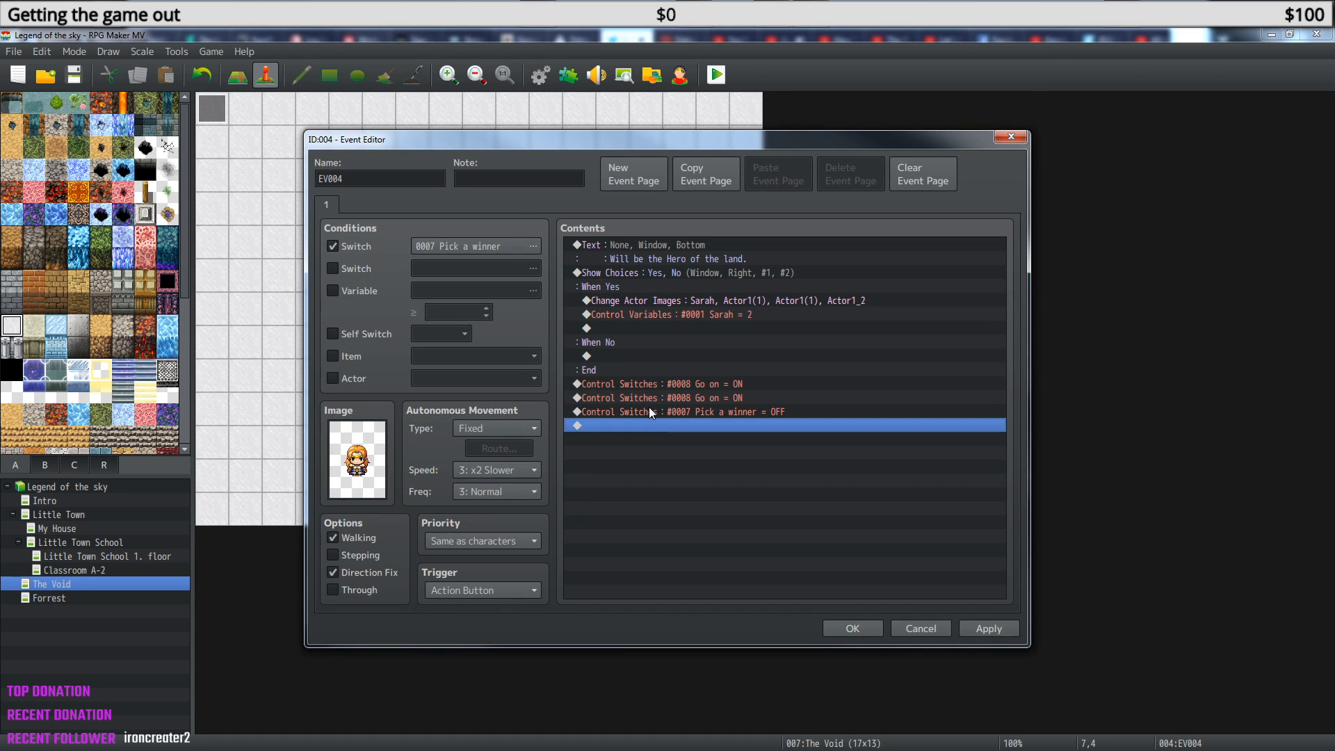
click(708, 398)
key(Delete)
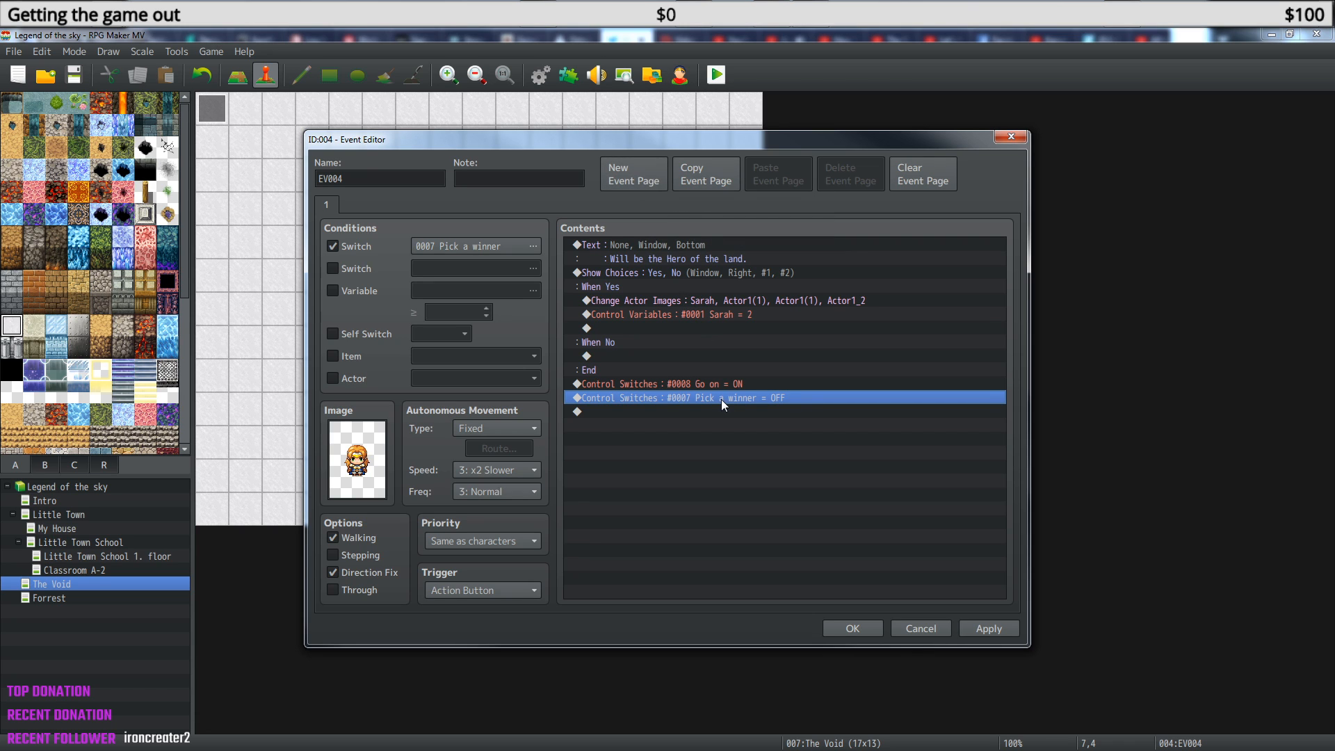
click(851, 629)
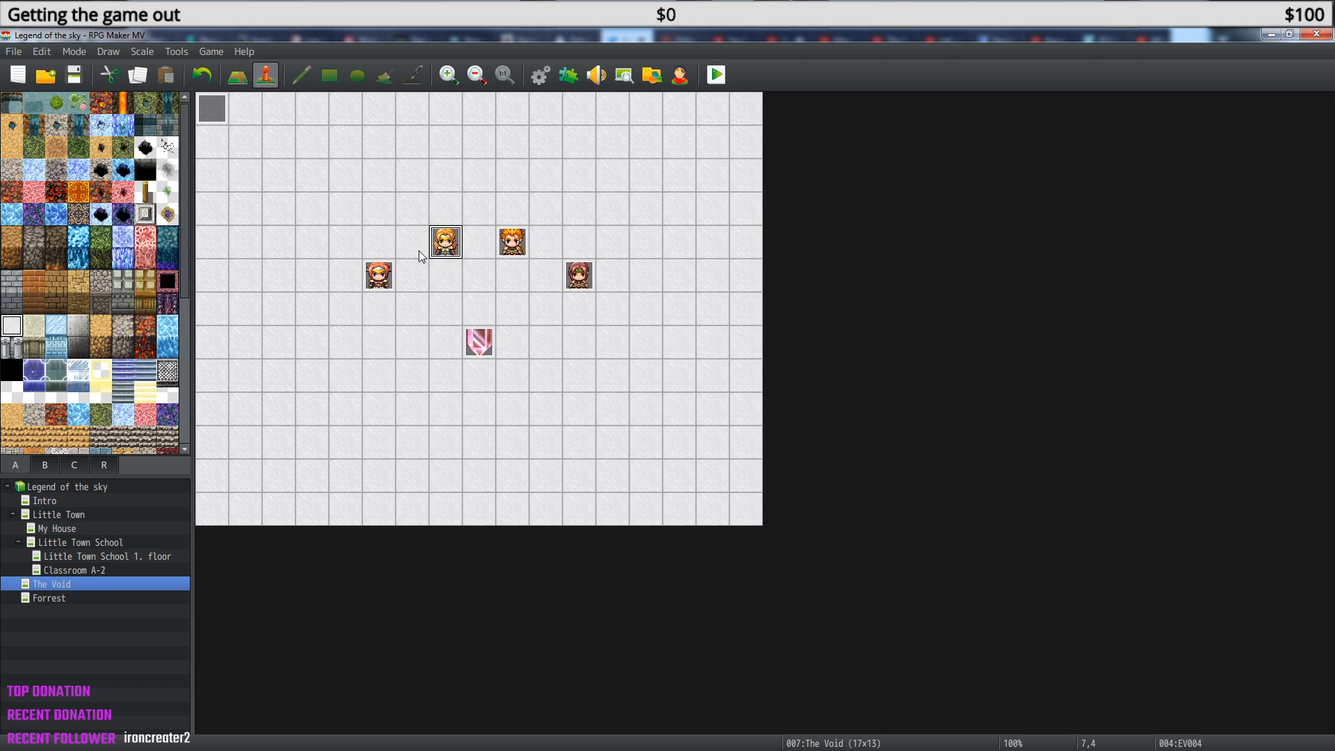
Open EV003 and check its second page against the first one.
double_click(390, 279)
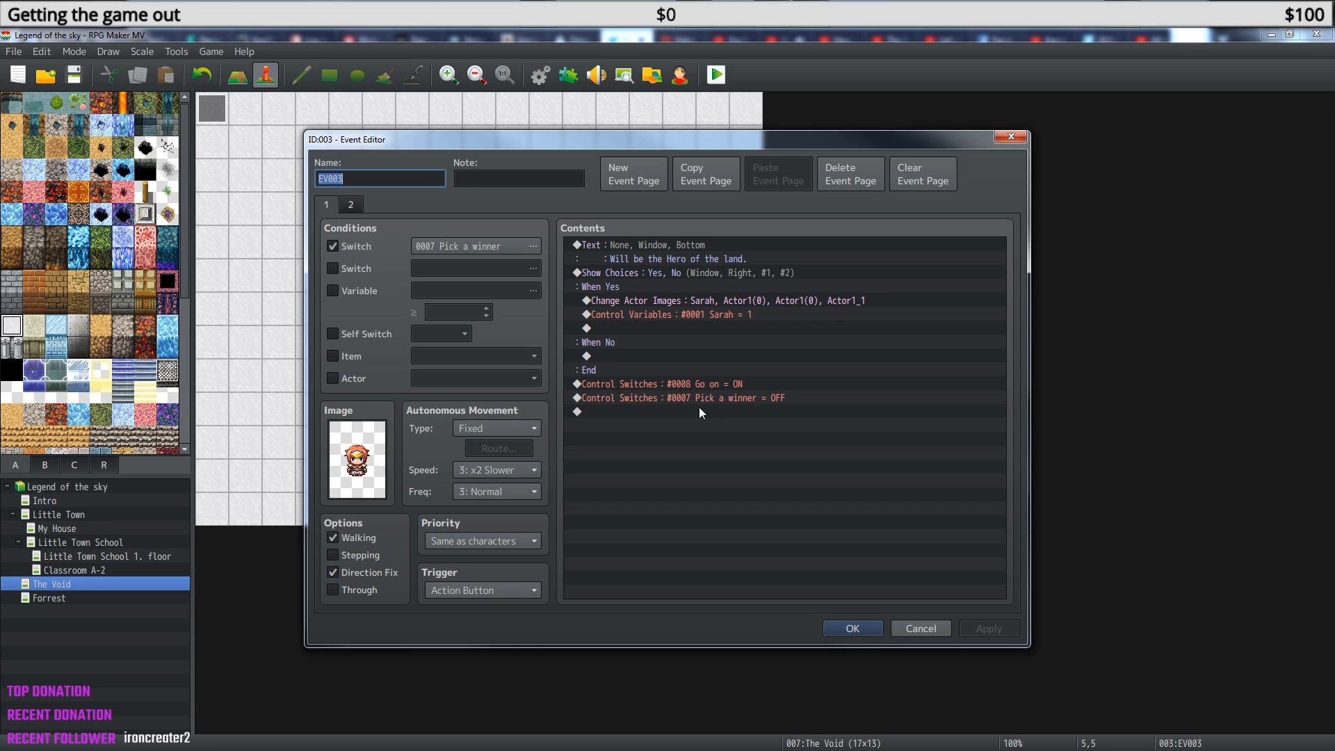
click(351, 206)
click(335, 206)
click(703, 411)
right_click(703, 412)
click(733, 419)
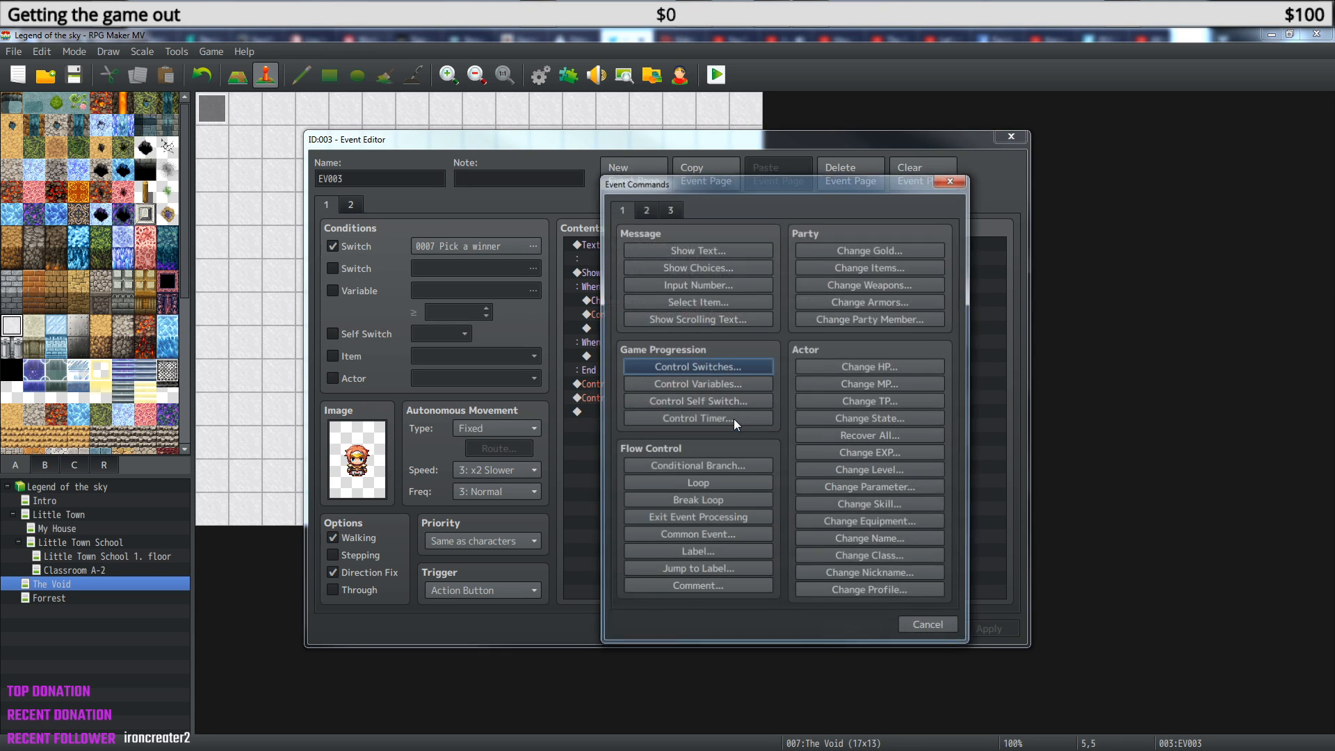
click(707, 366)
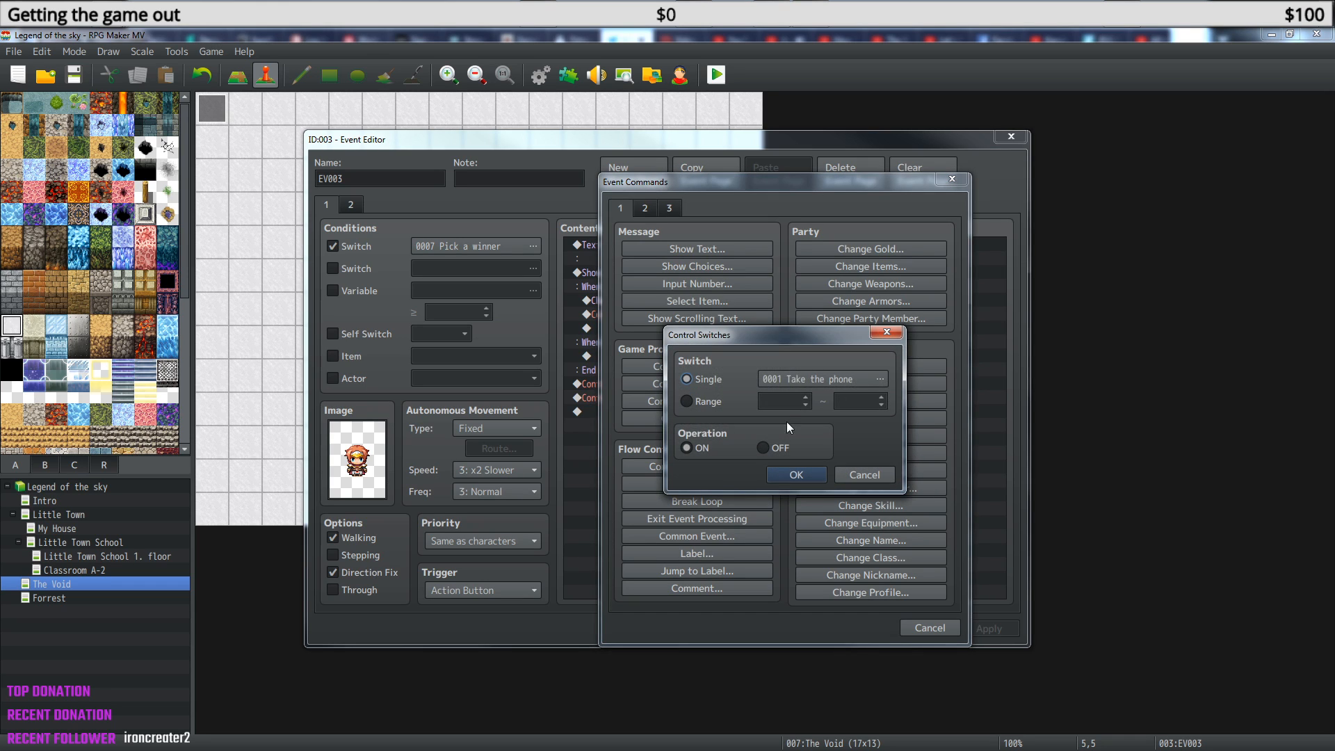
click(792, 477)
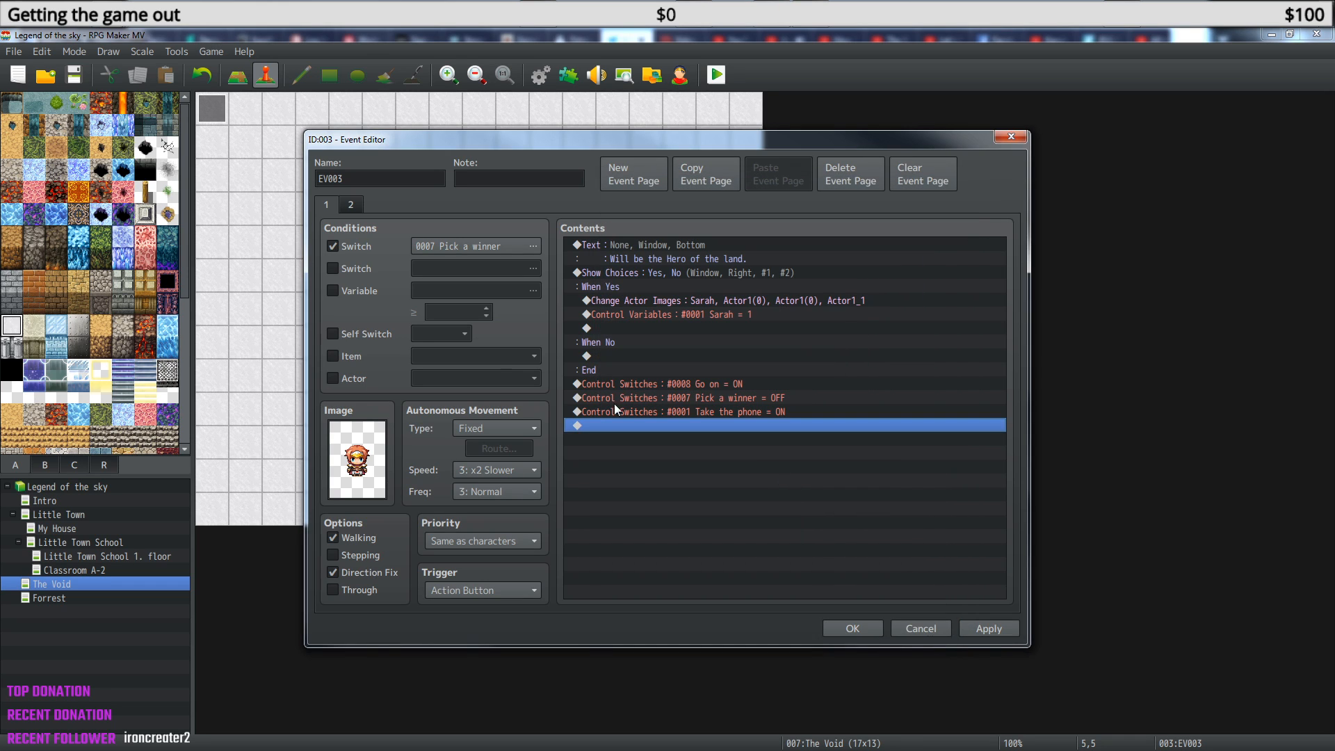
click(699, 417)
key(Delete)
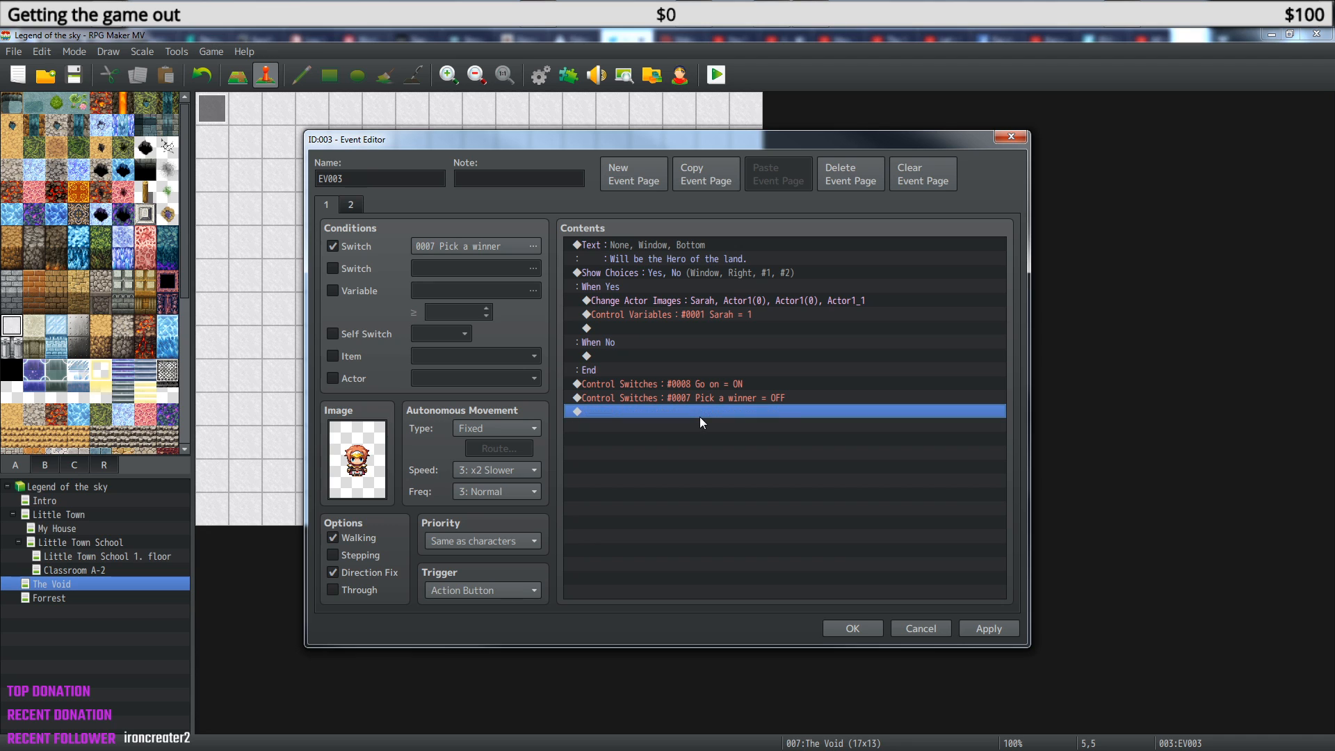
Add a Control Self Switch command setting A to ON at the end of EV003's first page.
right_click(699, 415)
click(736, 423)
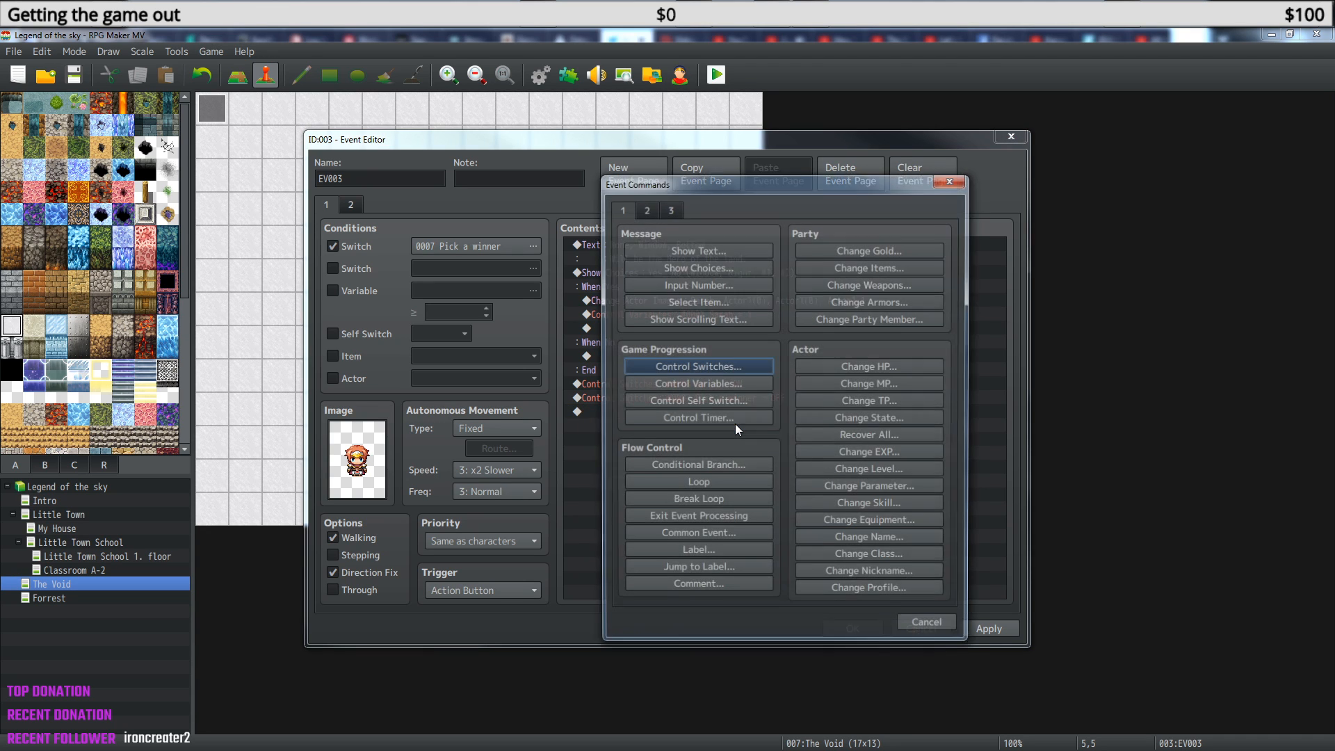
click(726, 406)
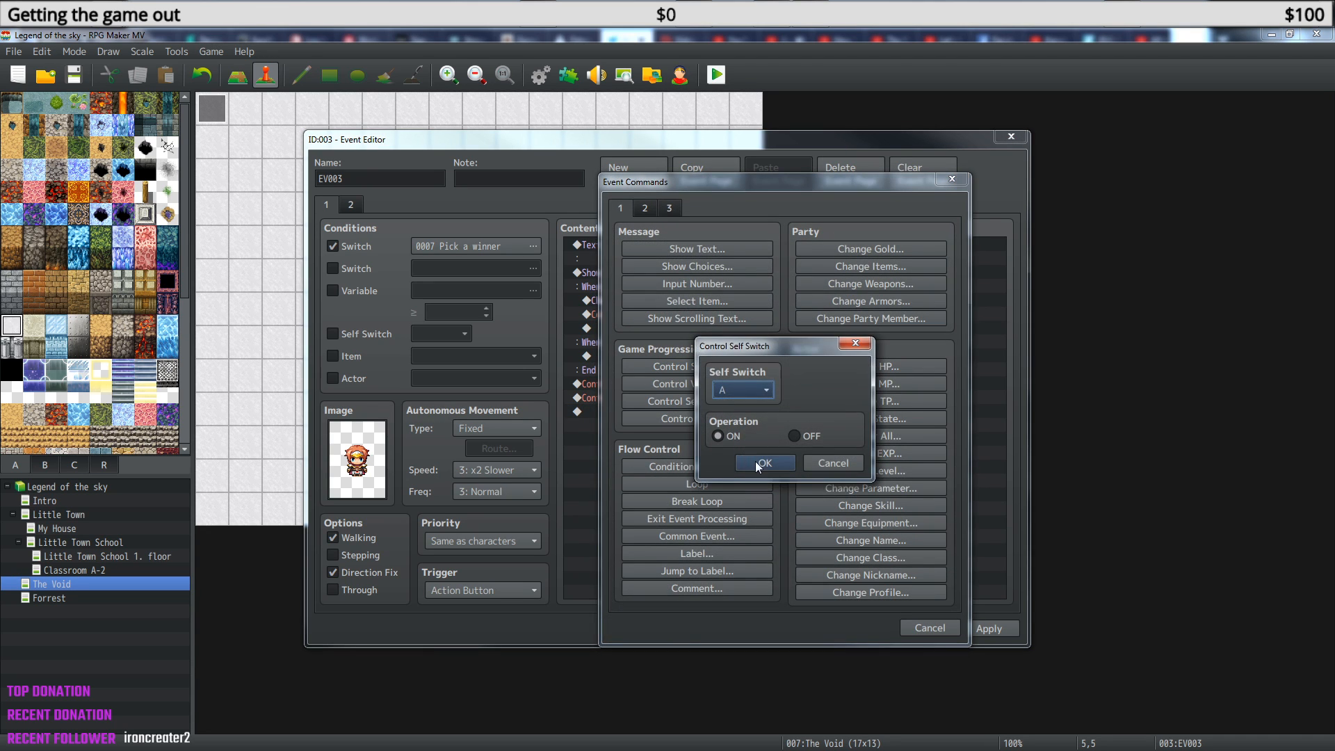
click(752, 460)
click(351, 204)
click(326, 205)
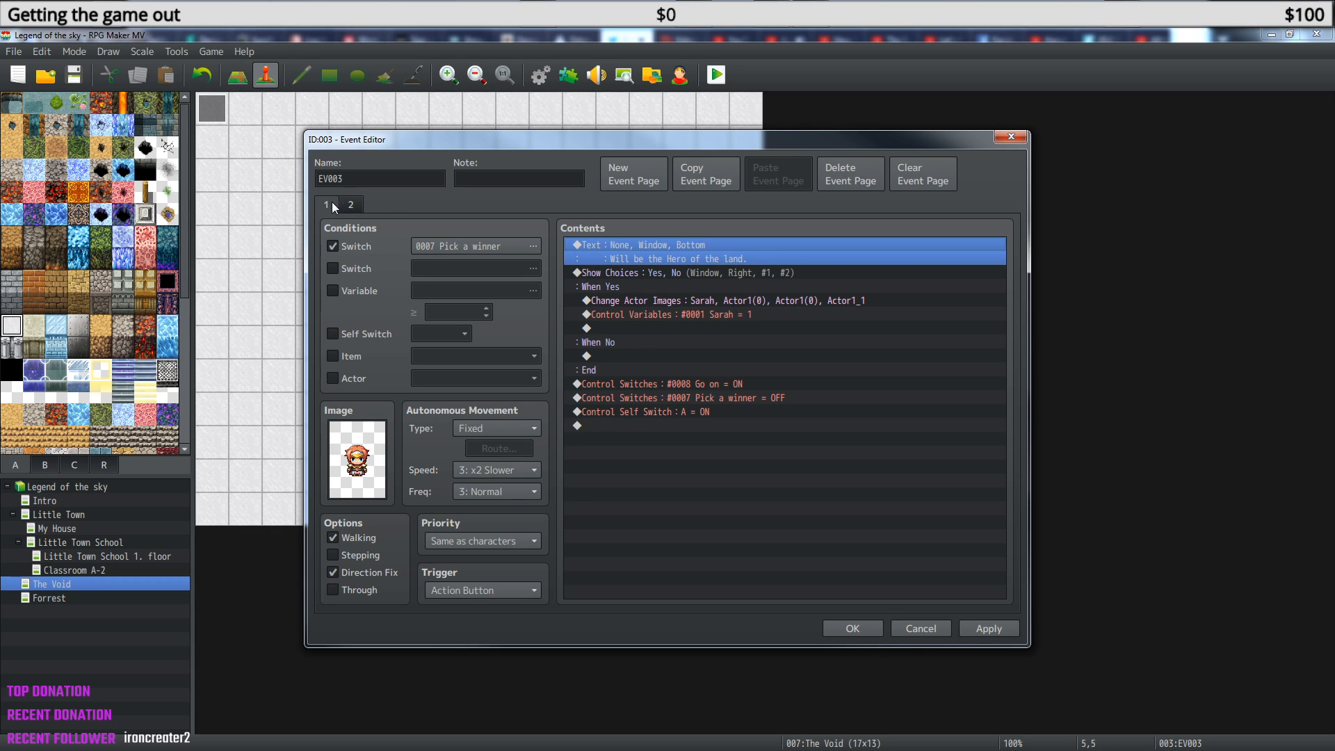
Copy the closing commands from EV003's first page so that EV004 also ends with Self Switch A = ON, saving both events.
click(700, 412)
drag(704, 398, 695, 413)
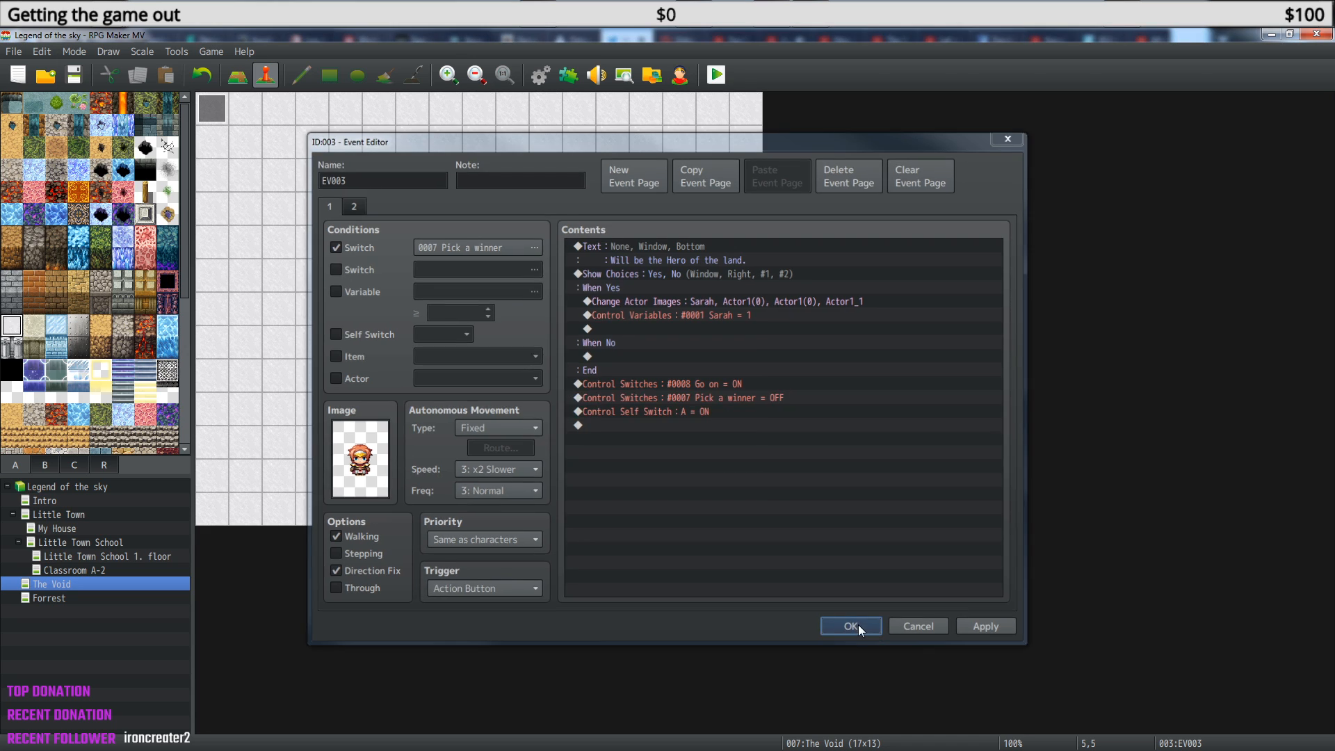
click(854, 627)
double_click(446, 243)
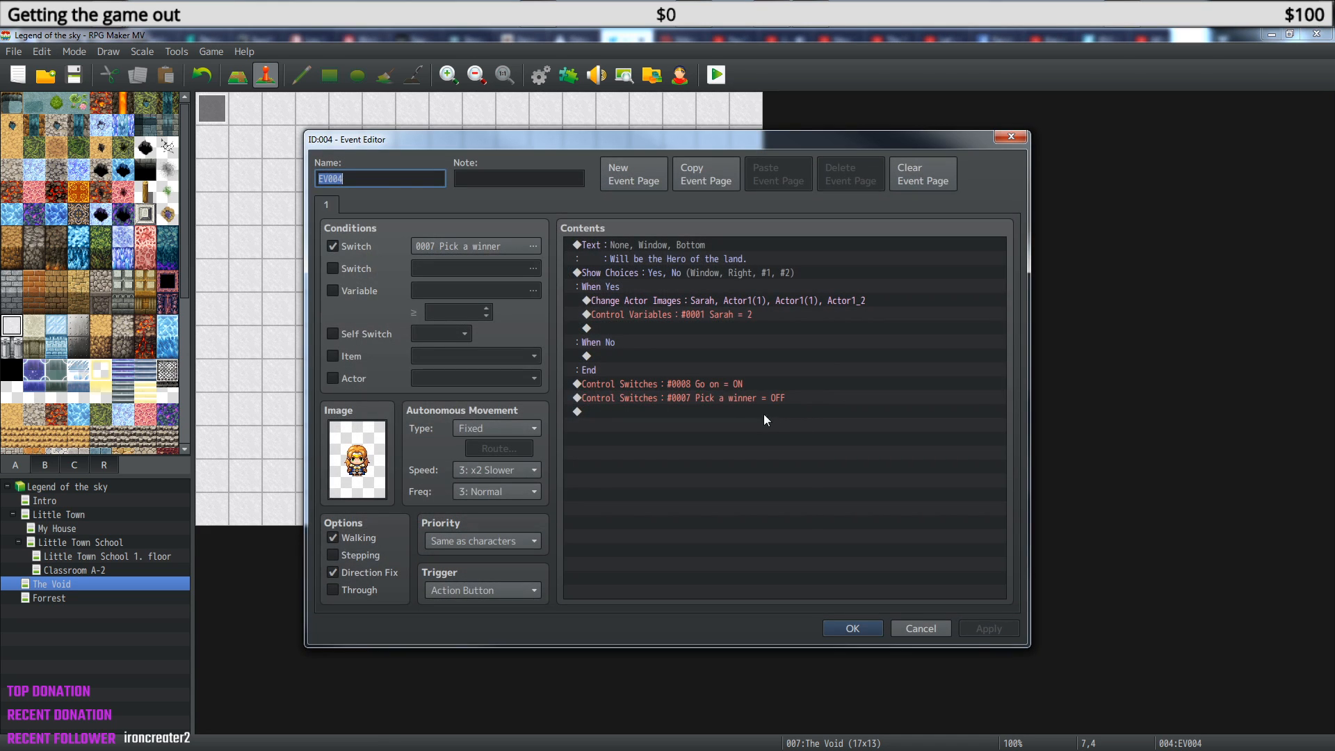
key(ctrl+v)
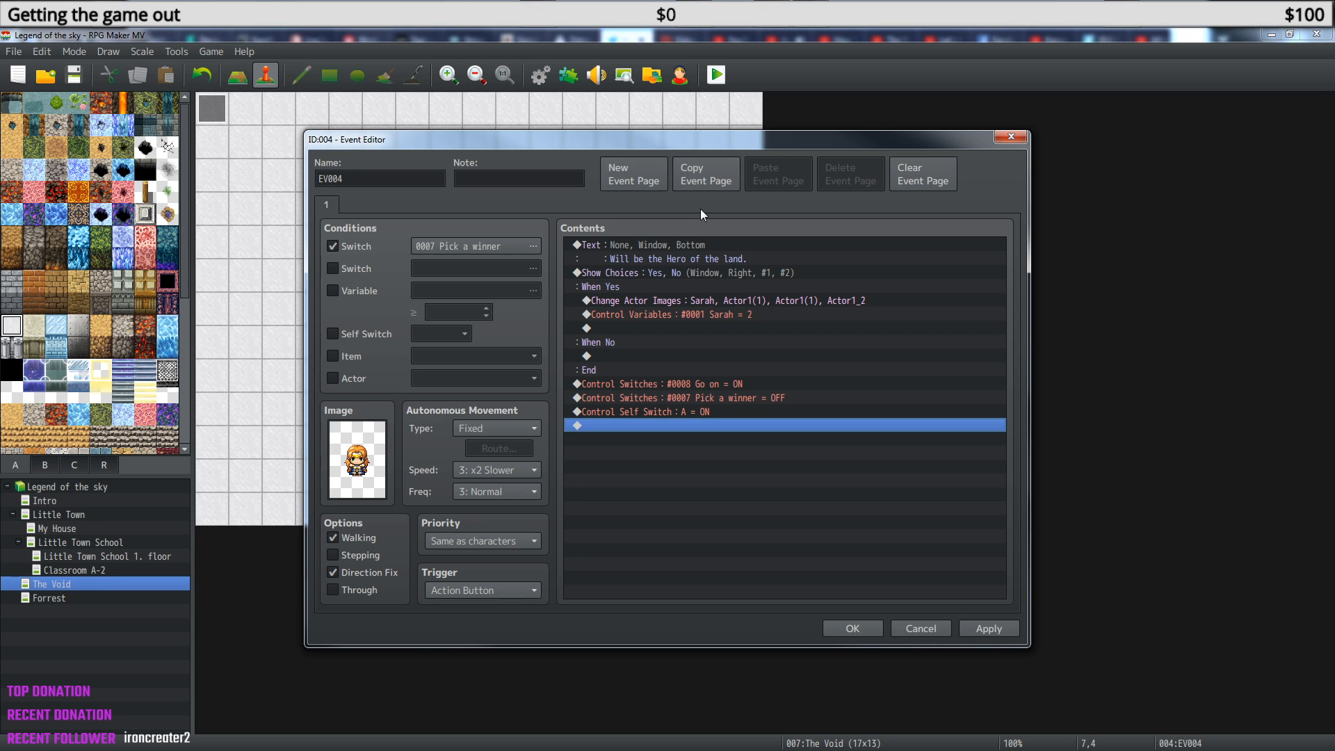
click(861, 628)
Paste the 0007 Pick a winner = OFF and Self Switch A = ON commands at the end of EV005 and EV006, saving each event.
click(523, 248)
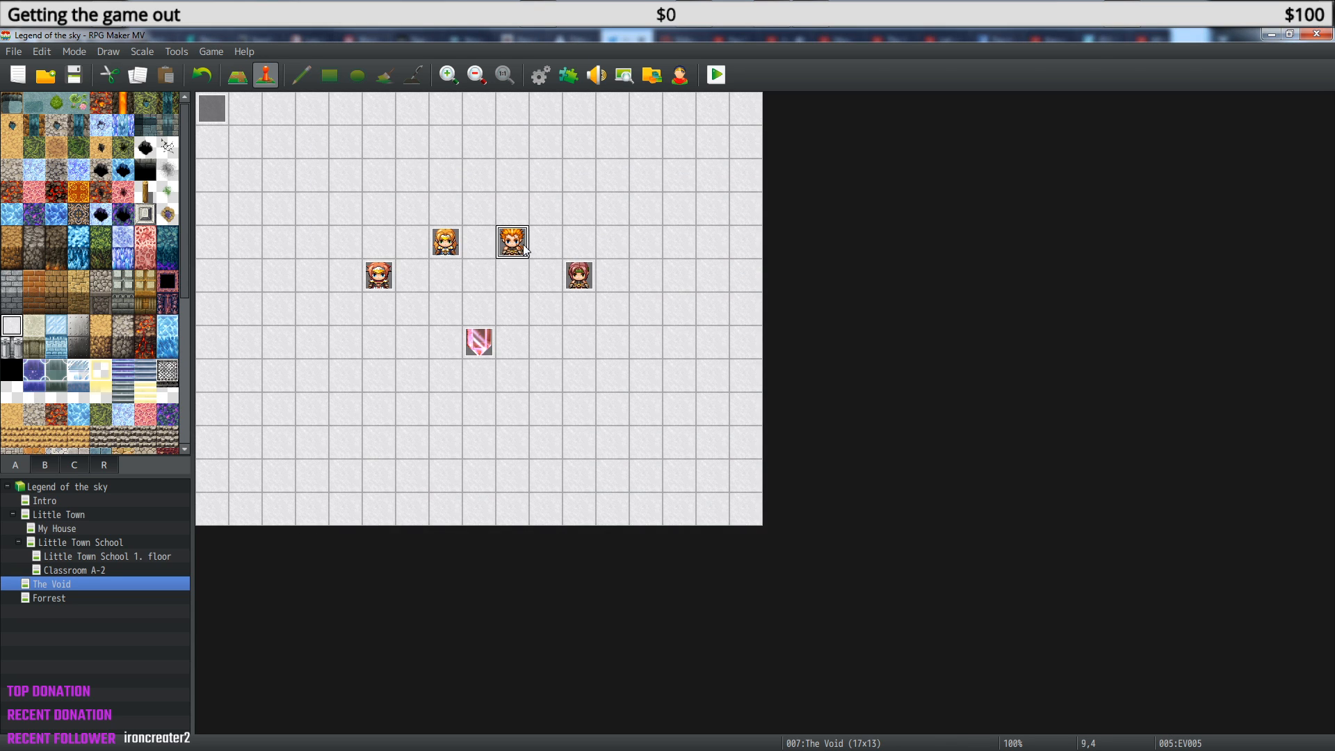
double_click(523, 247)
click(670, 422)
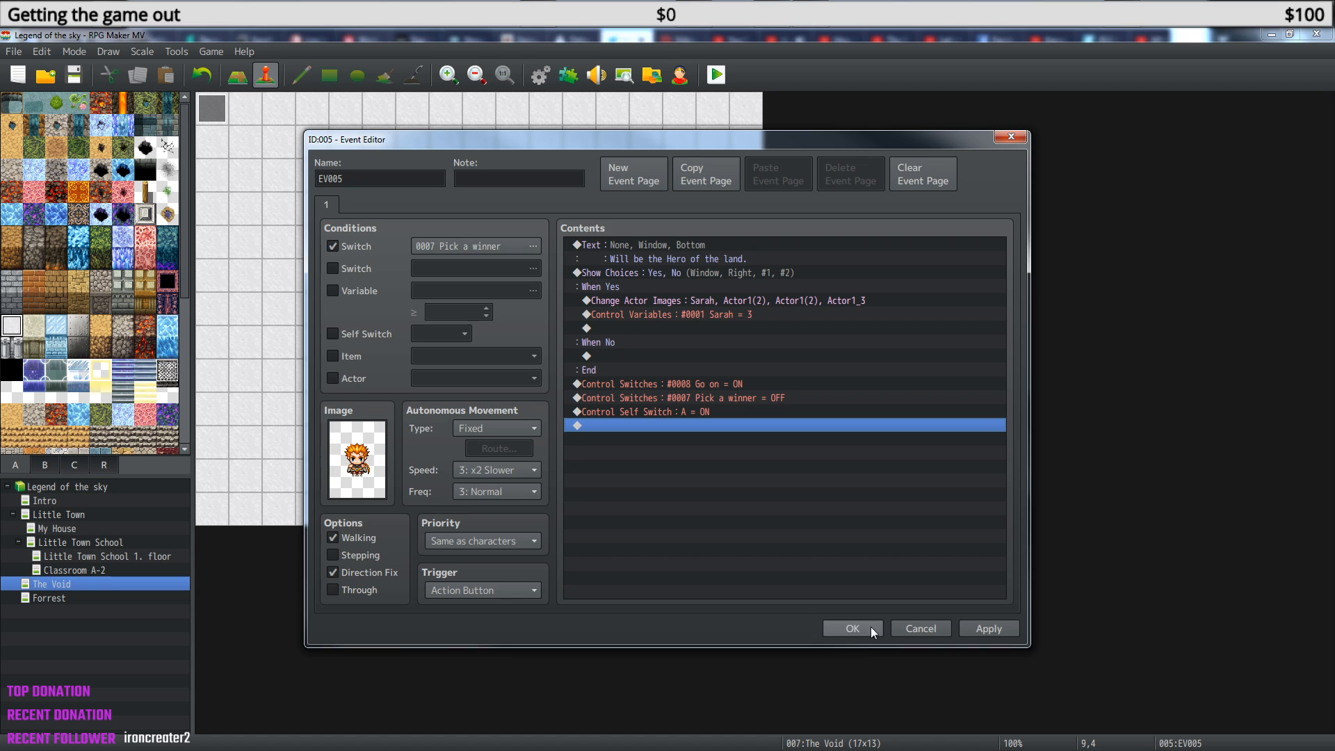
click(852, 628)
double_click(593, 279)
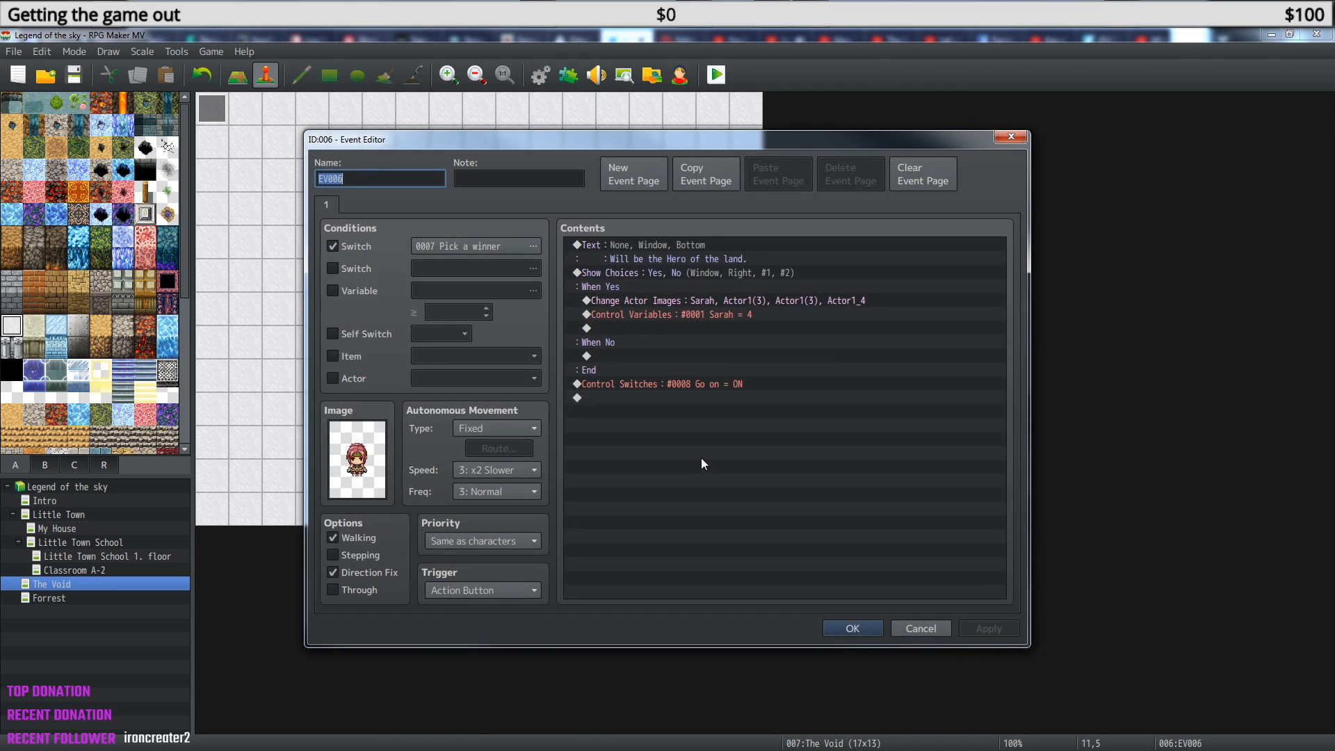
click(856, 626)
Duplicate EV004's page as a second page and replace its switch condition with Self Switch A.
double_click(449, 237)
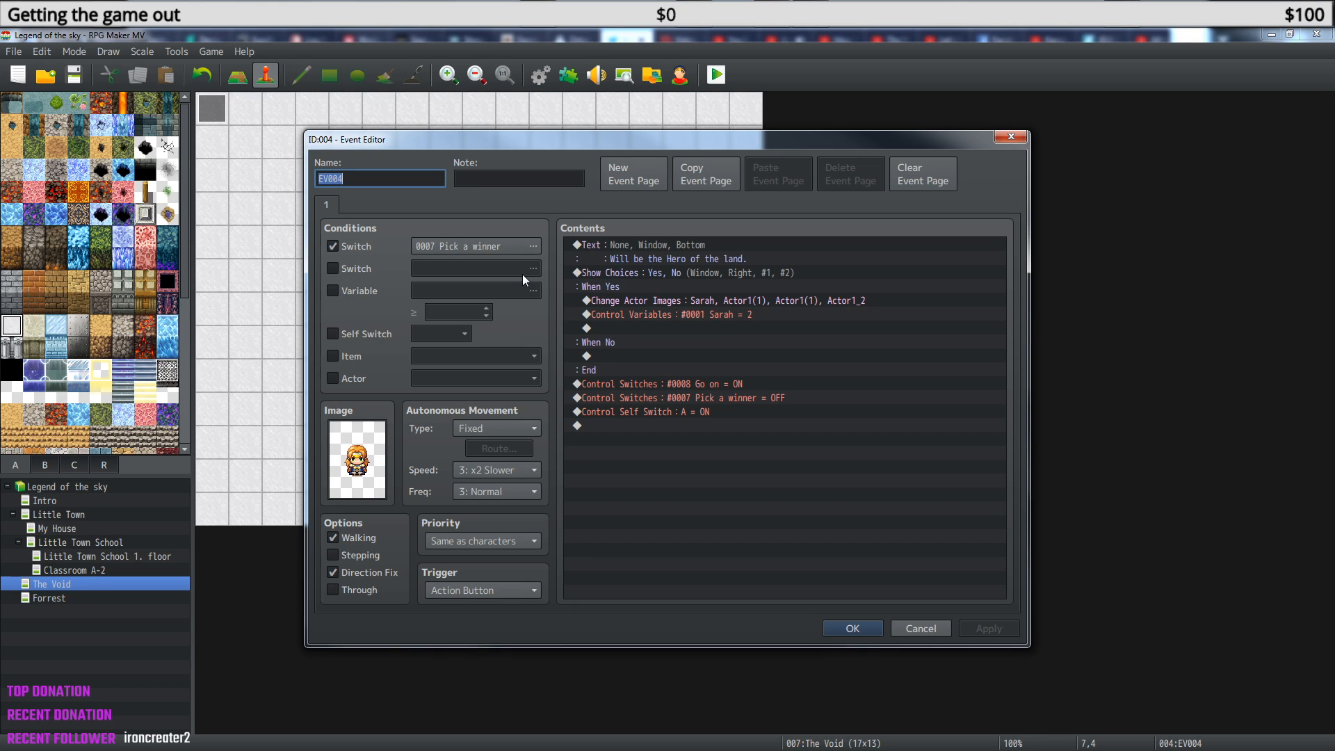
click(710, 182)
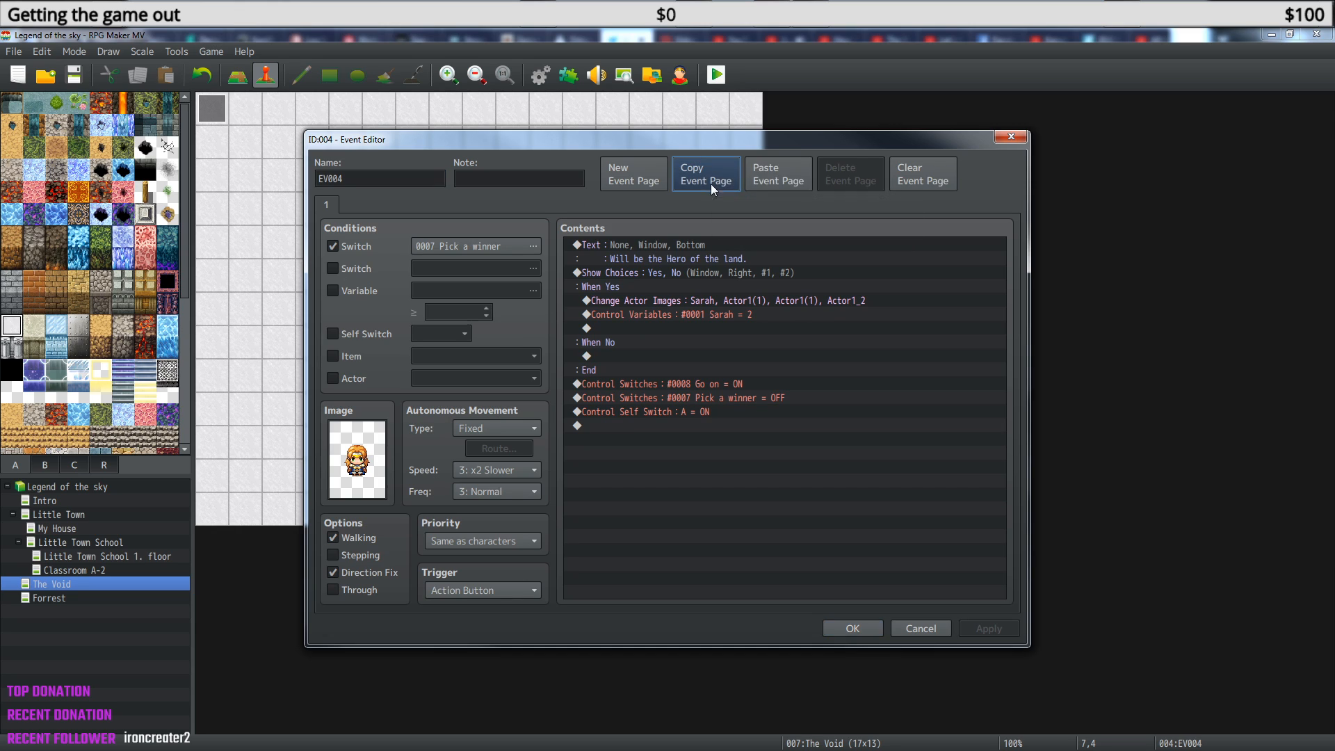
click(769, 179)
click(333, 246)
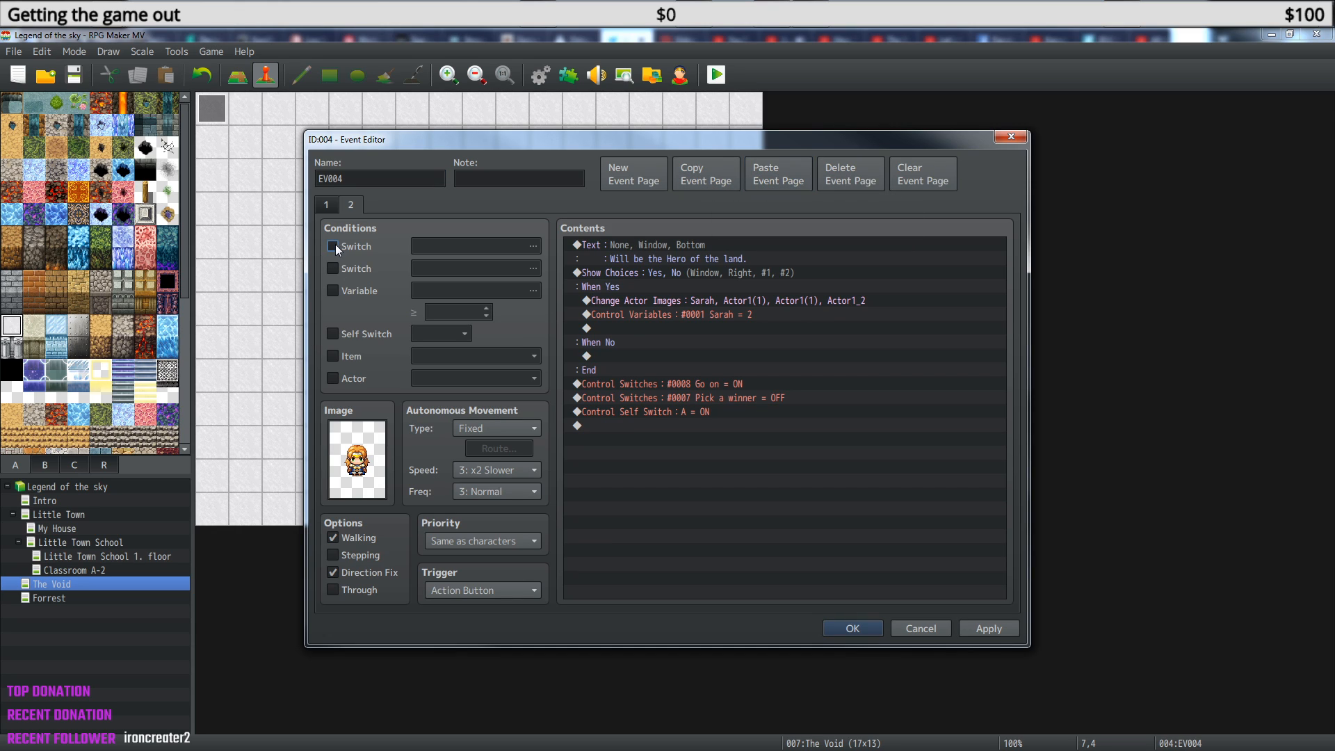
click(345, 335)
Delete all commands from EV004's second page and save the event.
click(625, 246)
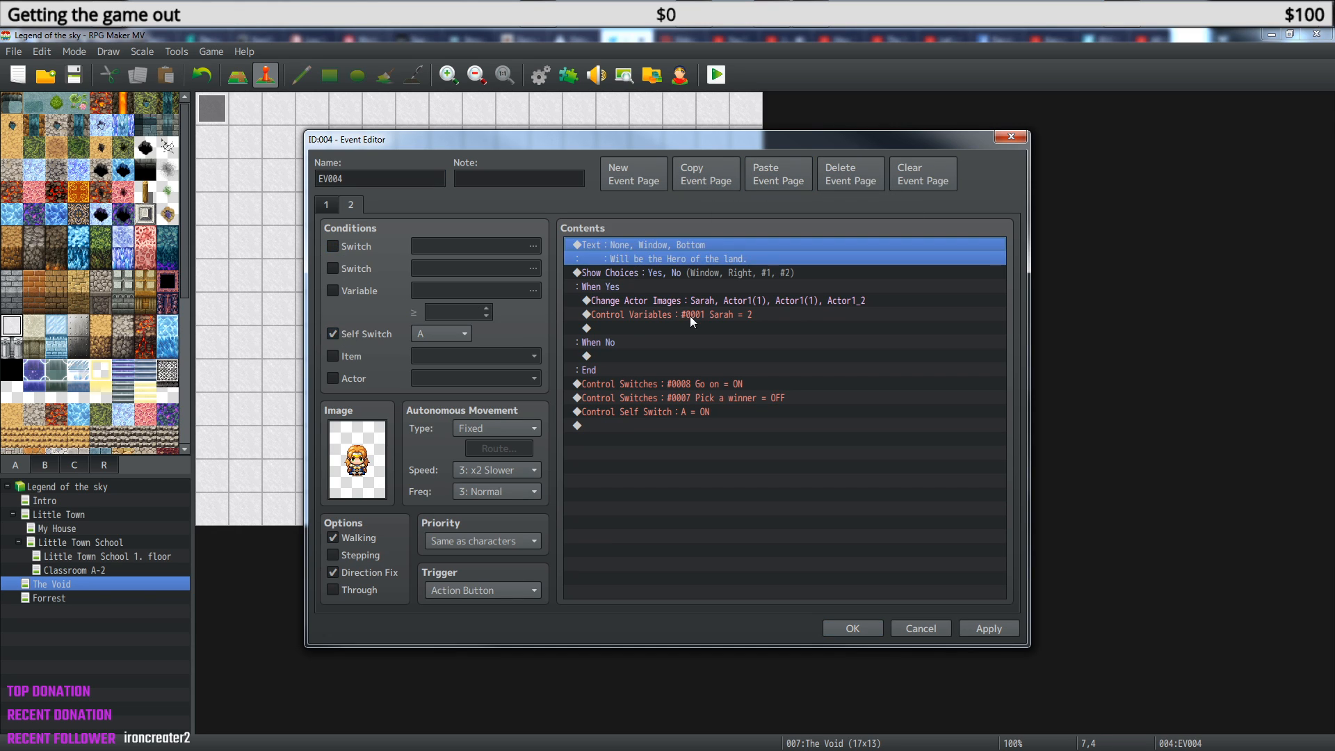
key(Delete)
key(Delete)
key(Delete)
key(Delete)
key(Delete)
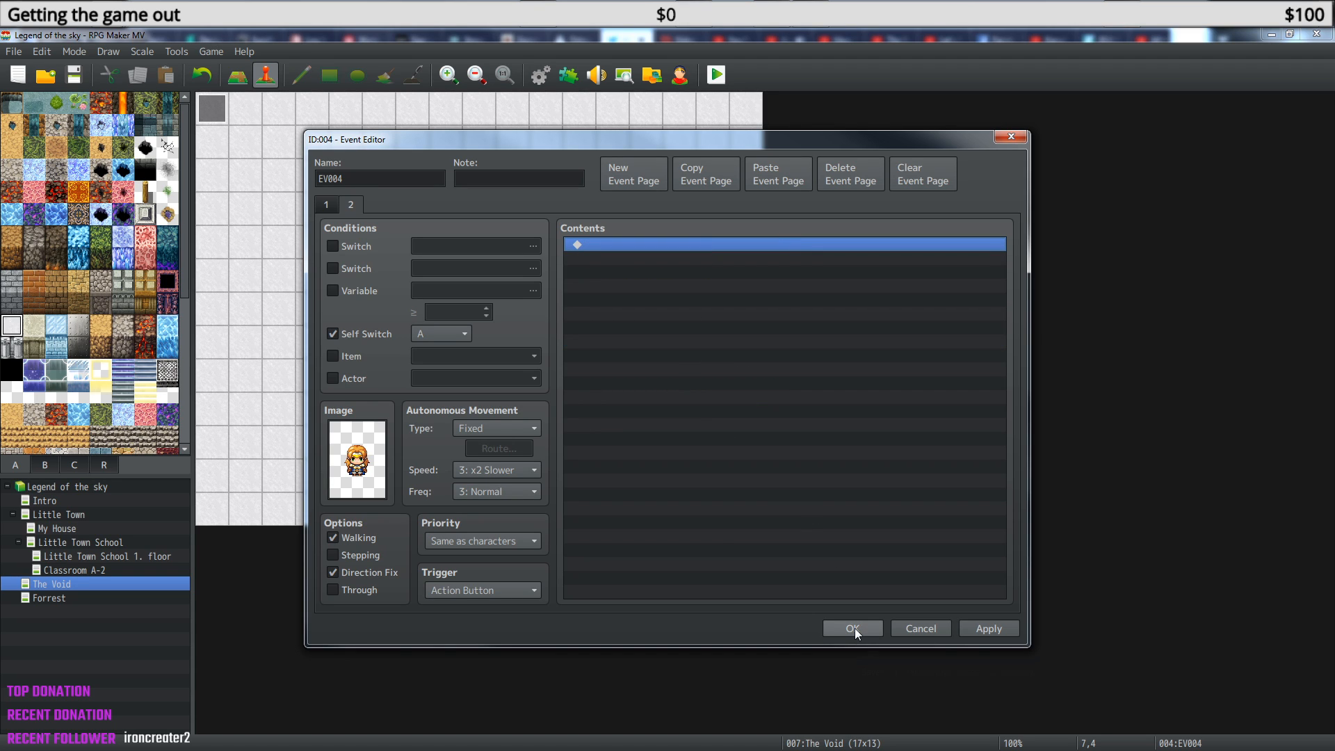
click(853, 628)
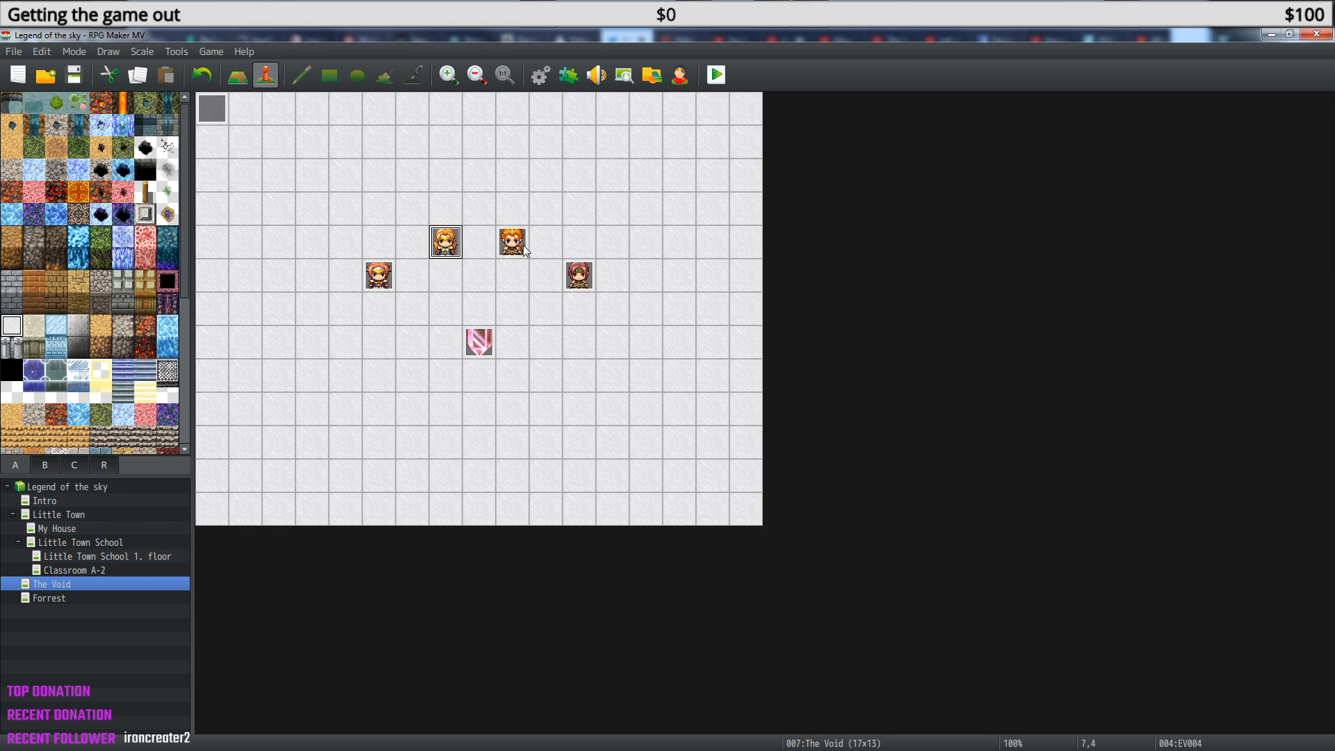
Duplicate EV005's page as a second page and replace its switch condition with Self Switch A.
double_click(523, 245)
click(708, 174)
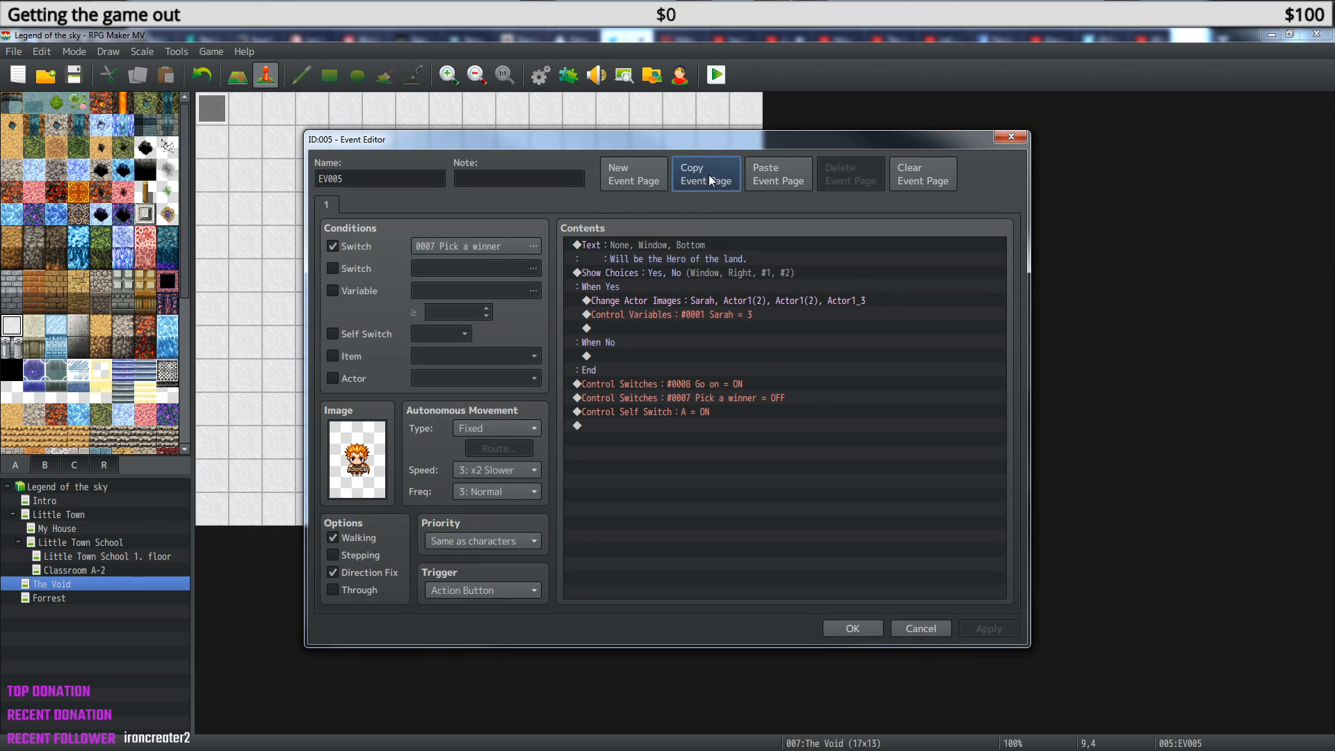
click(780, 177)
click(352, 245)
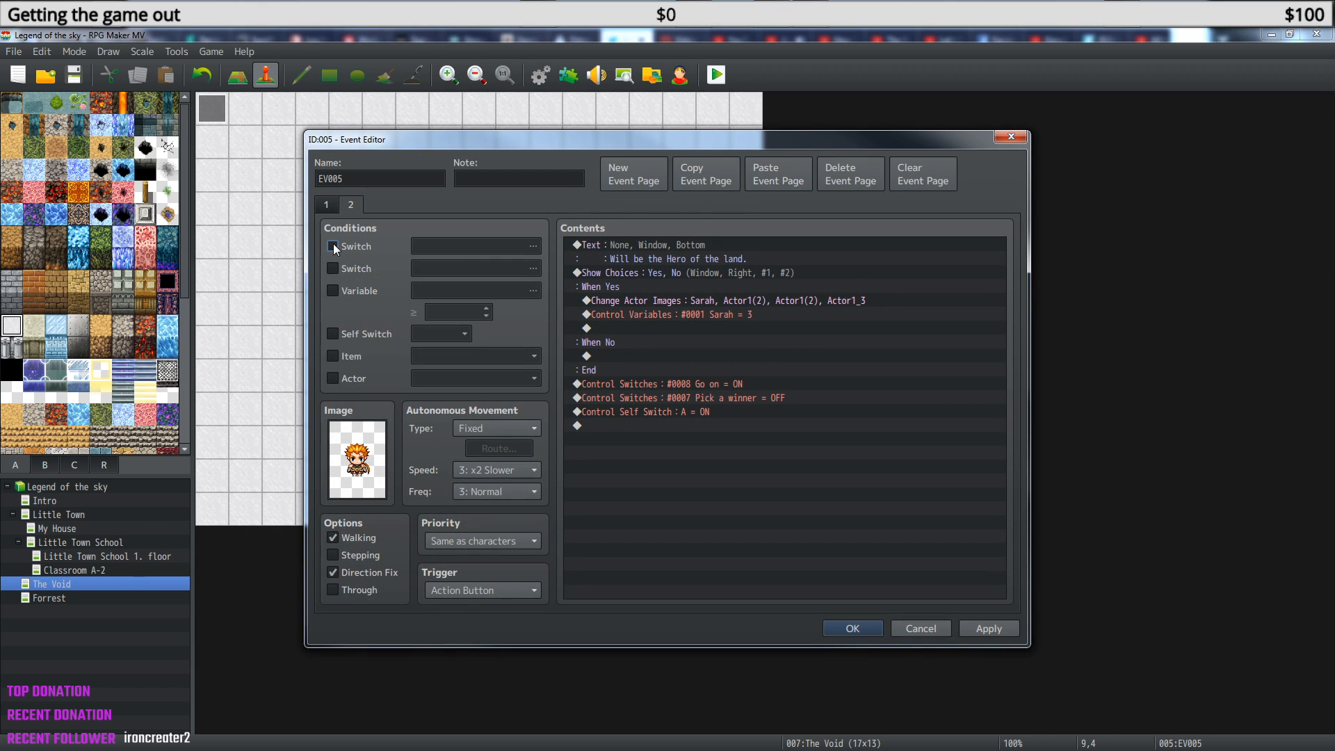
click(338, 334)
Delete all commands from EV005's second page and save the event.
click(664, 246)
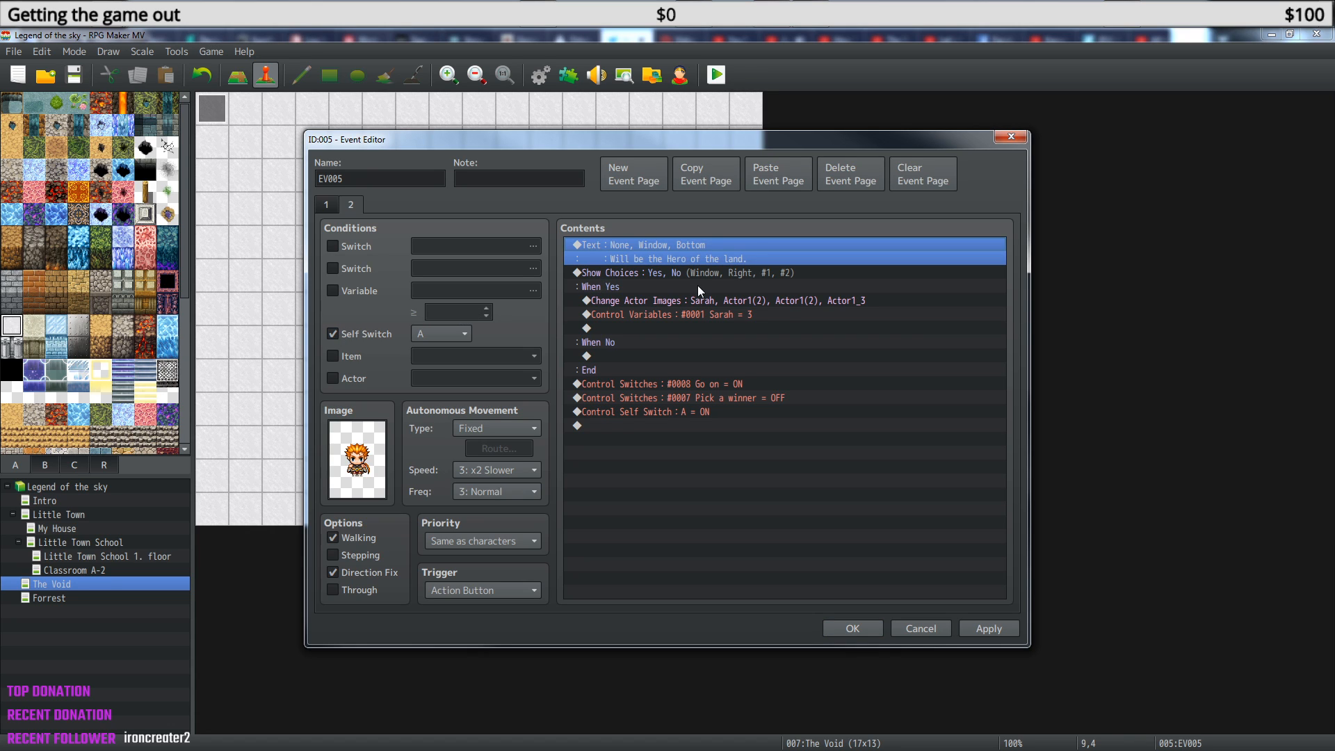
key(Delete)
key(Delete)
key(Delete)
key(Delete)
key(Delete)
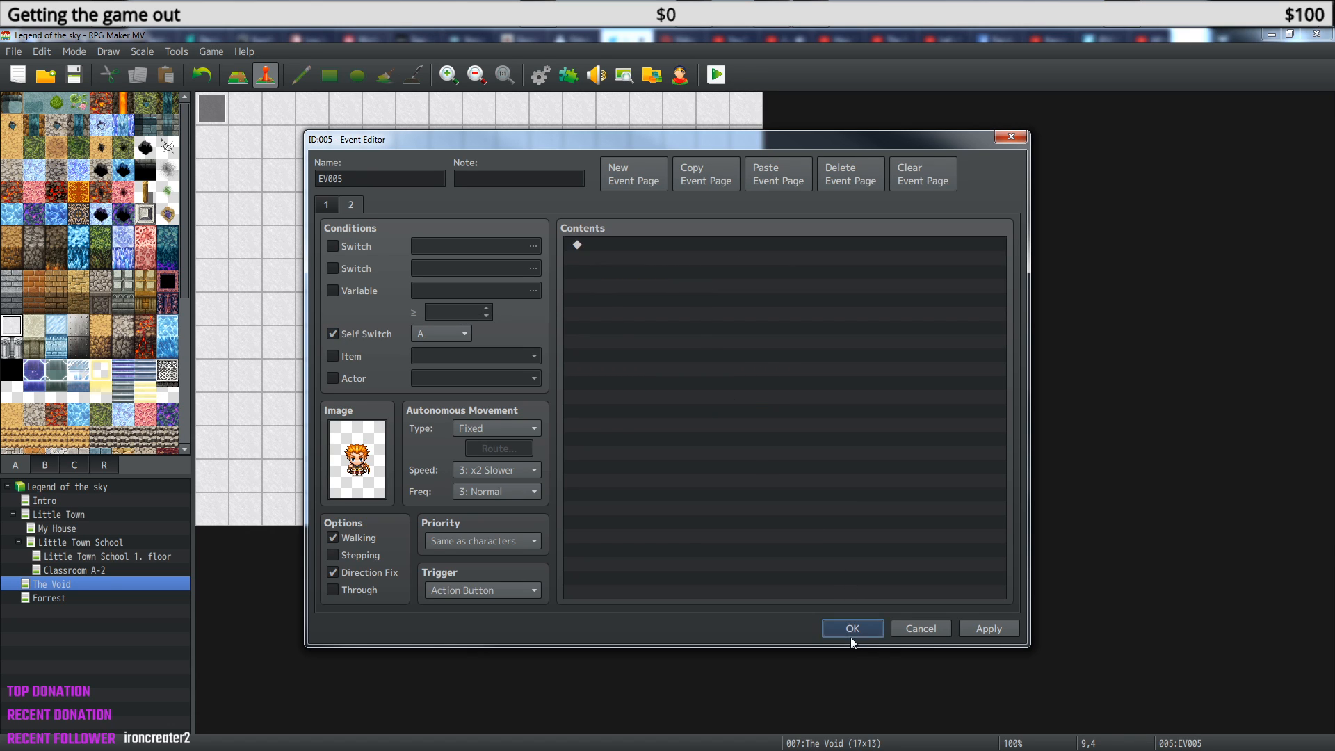
click(851, 628)
Duplicate EV006's page as a second page and replace its switch condition with Self Switch A.
double_click(575, 275)
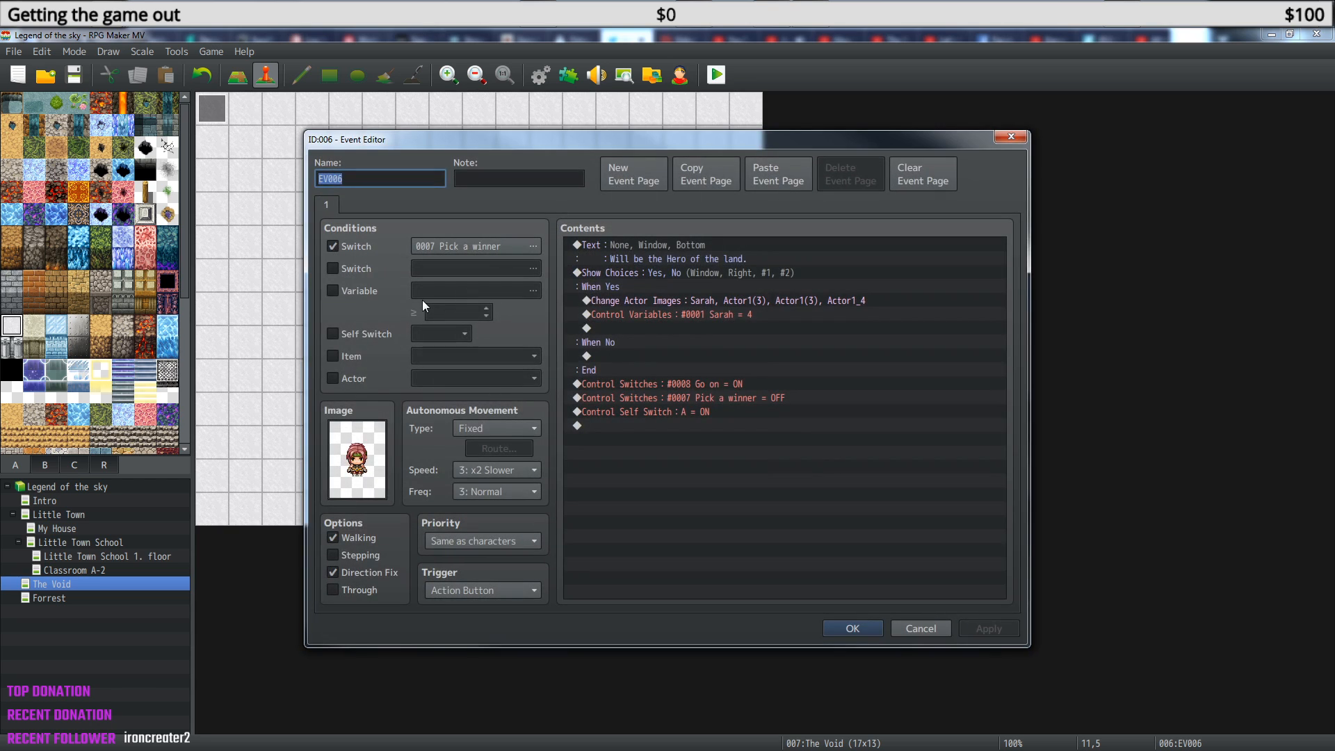
click(752, 175)
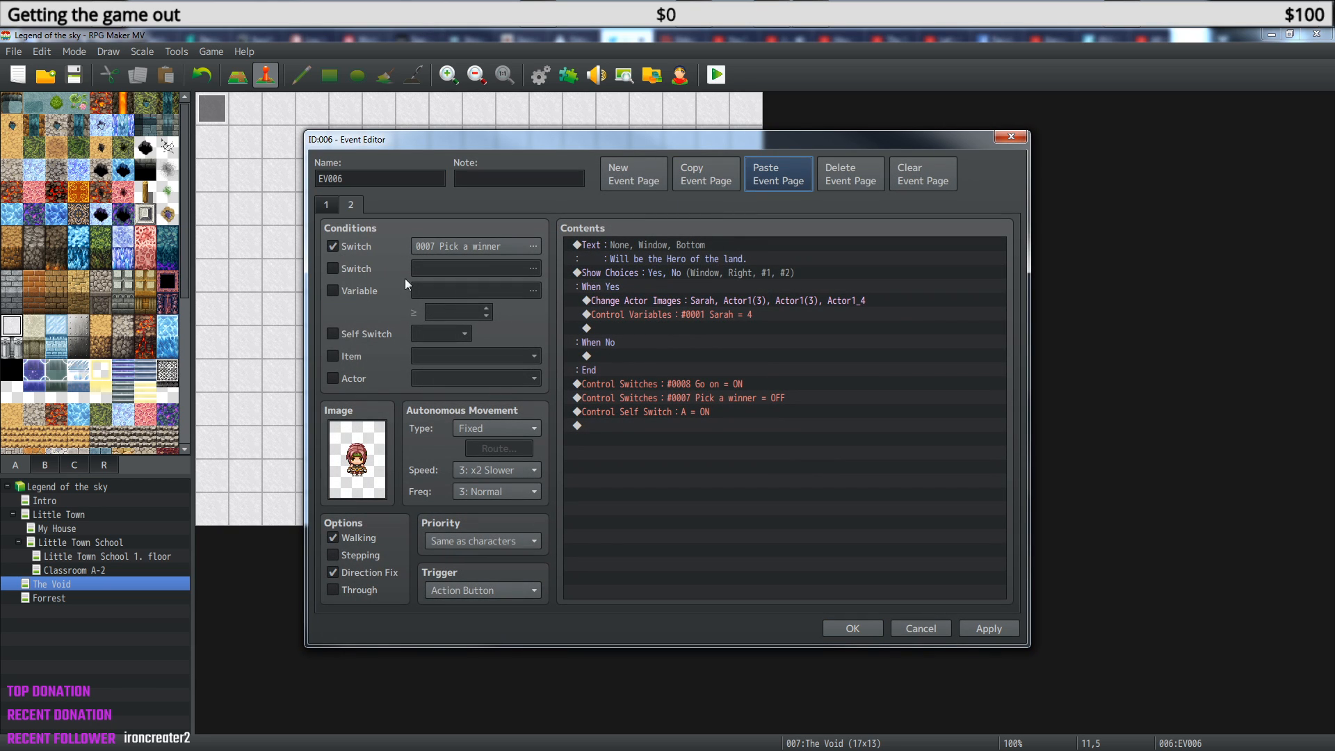
click(333, 246)
click(334, 333)
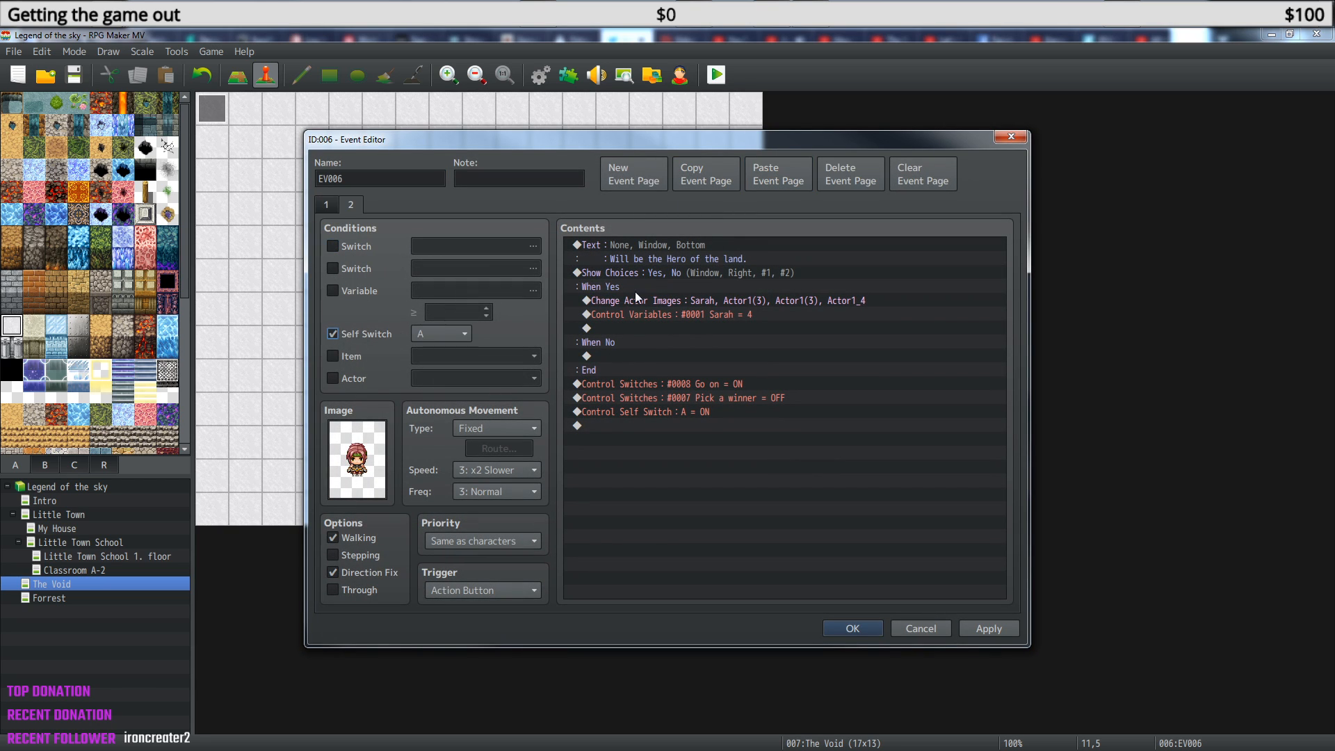
Delete all commands from EV006's second page and save the event.
click(646, 244)
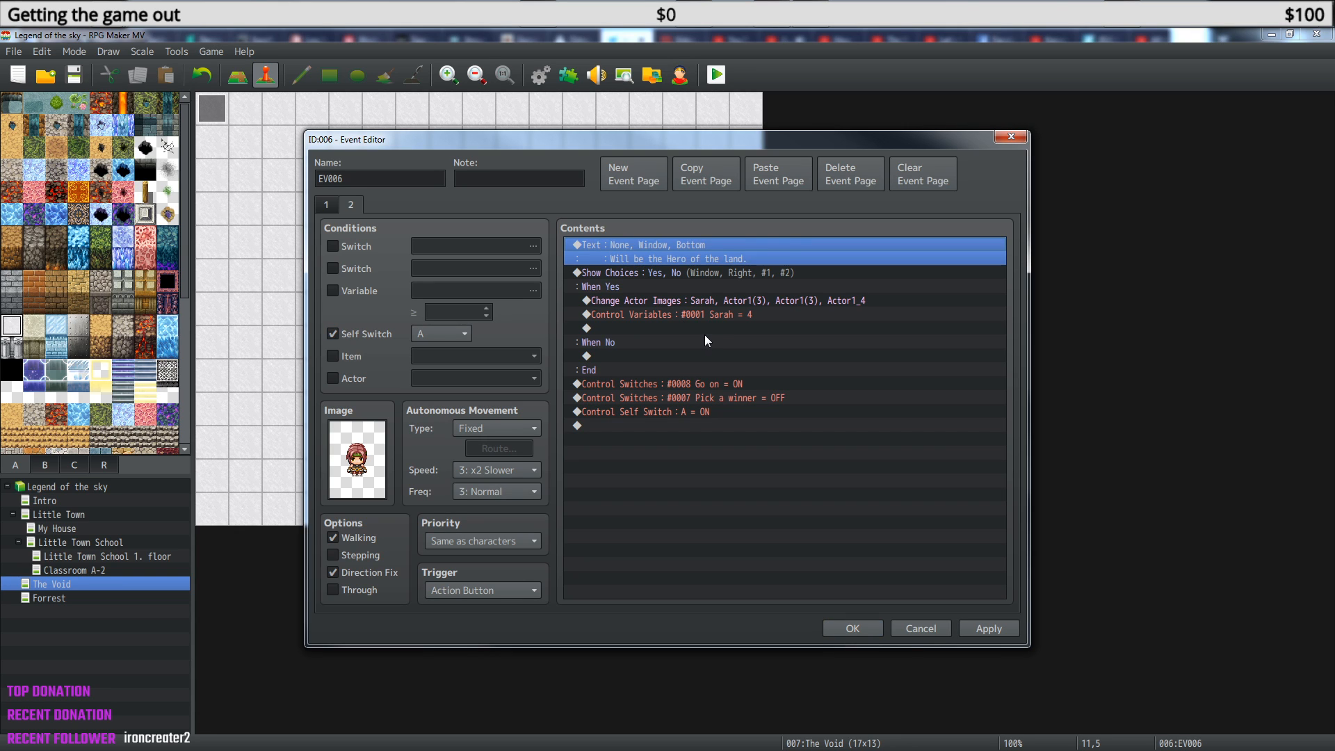
key(Delete)
key(Delete)
key(Delete)
key(Delete)
key(Delete)
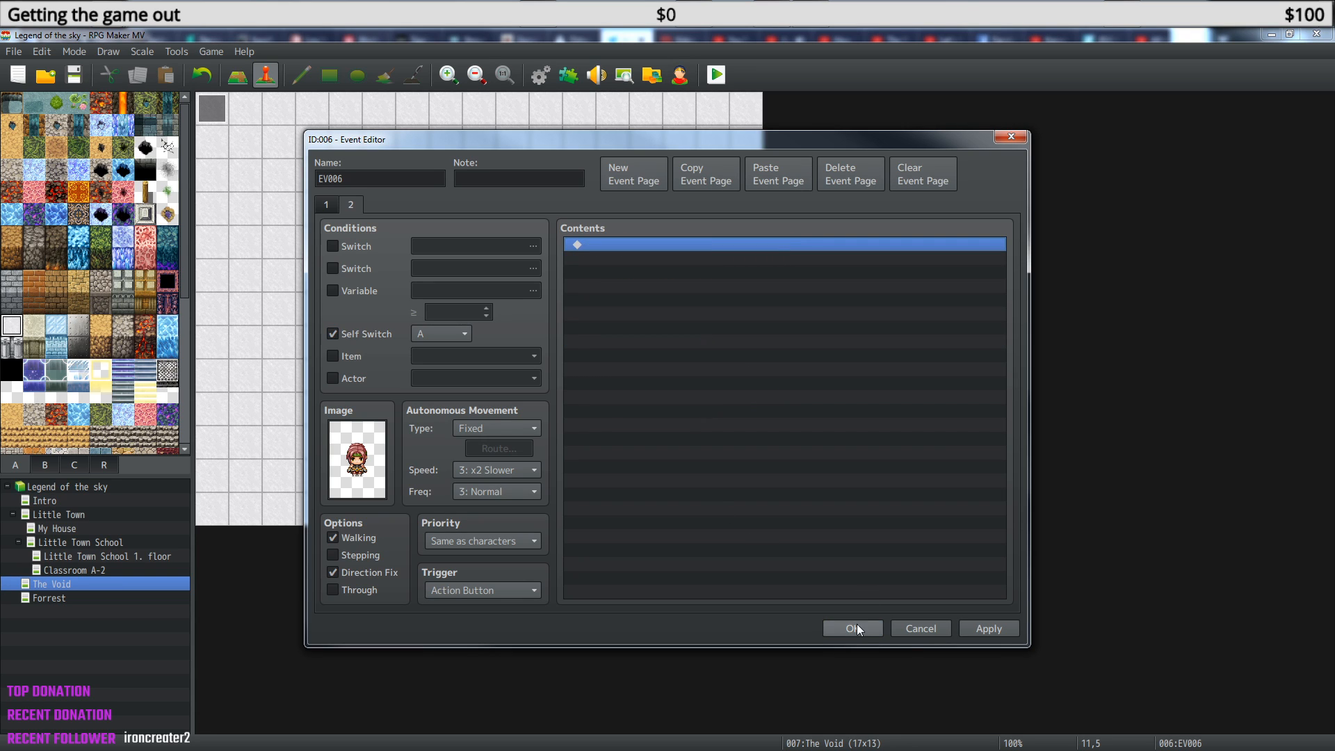
click(855, 626)
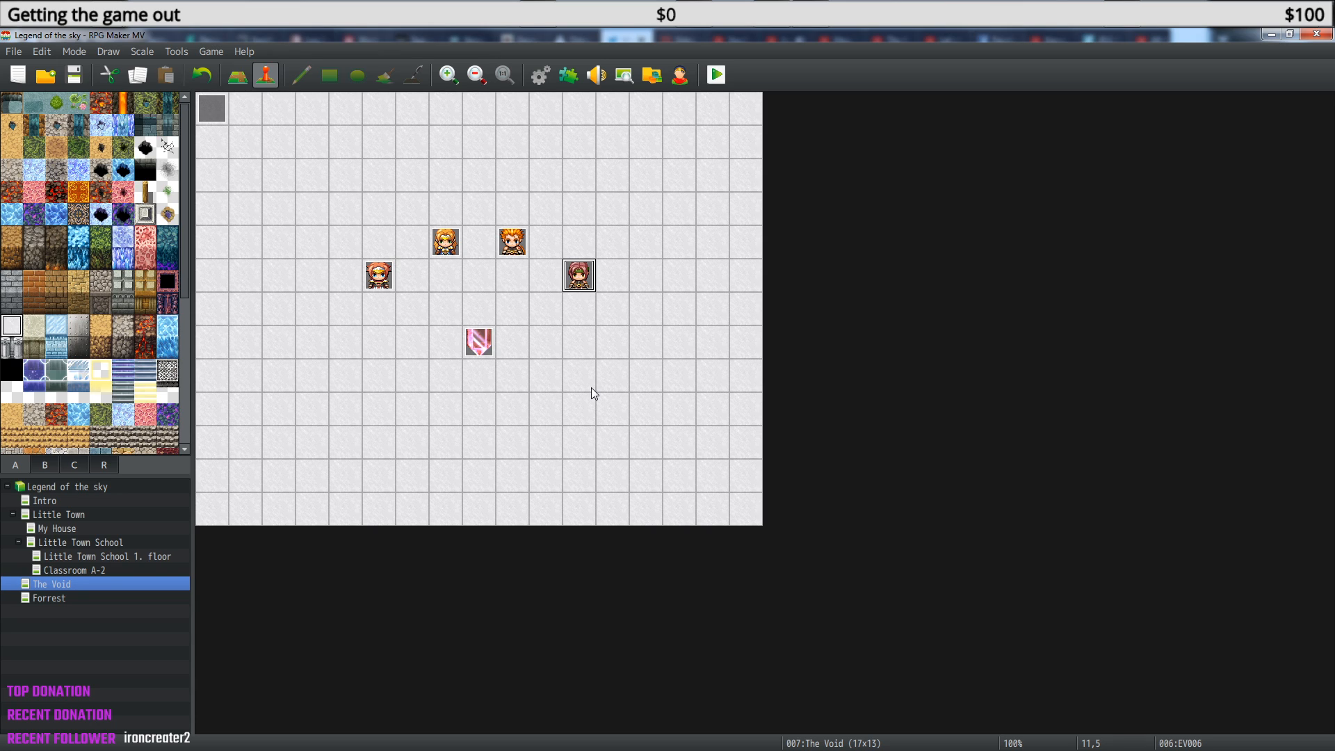
Add a third page to EV001 with switch 0008 Go on as its condition.
double_click(213, 110)
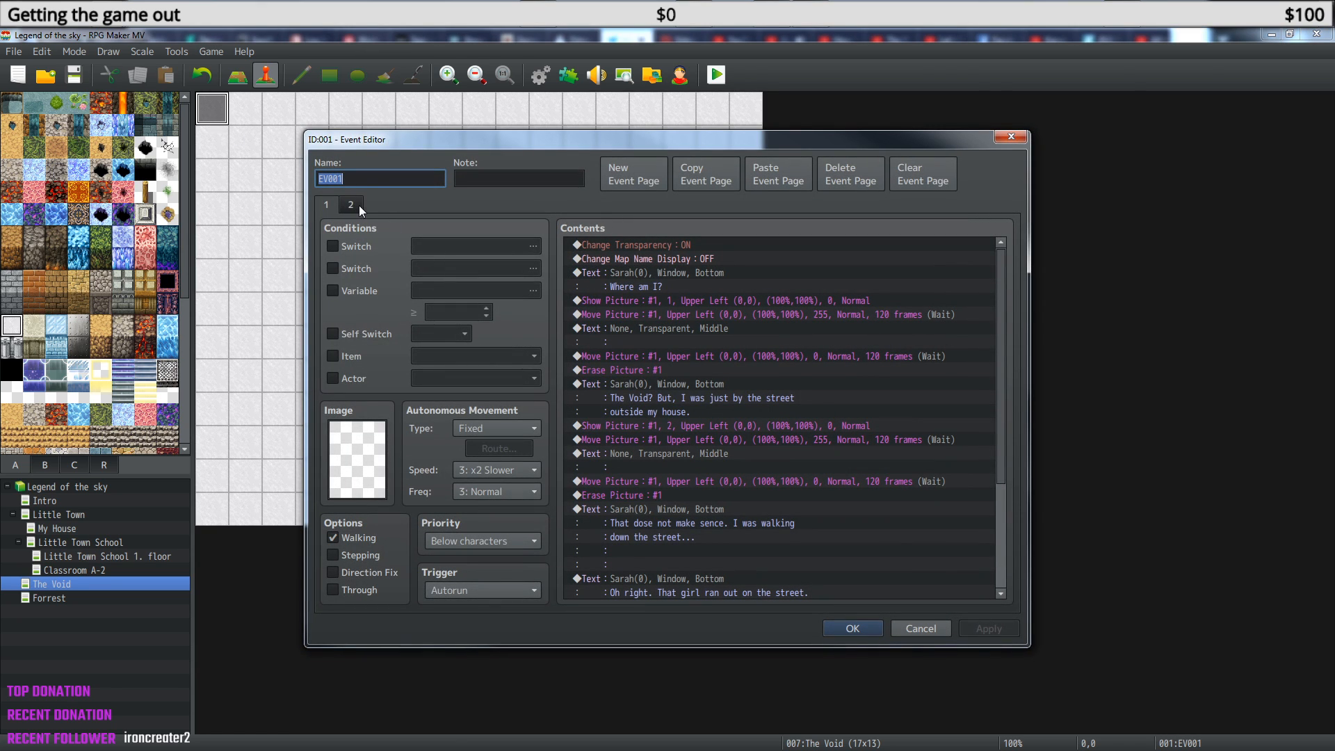
click(359, 206)
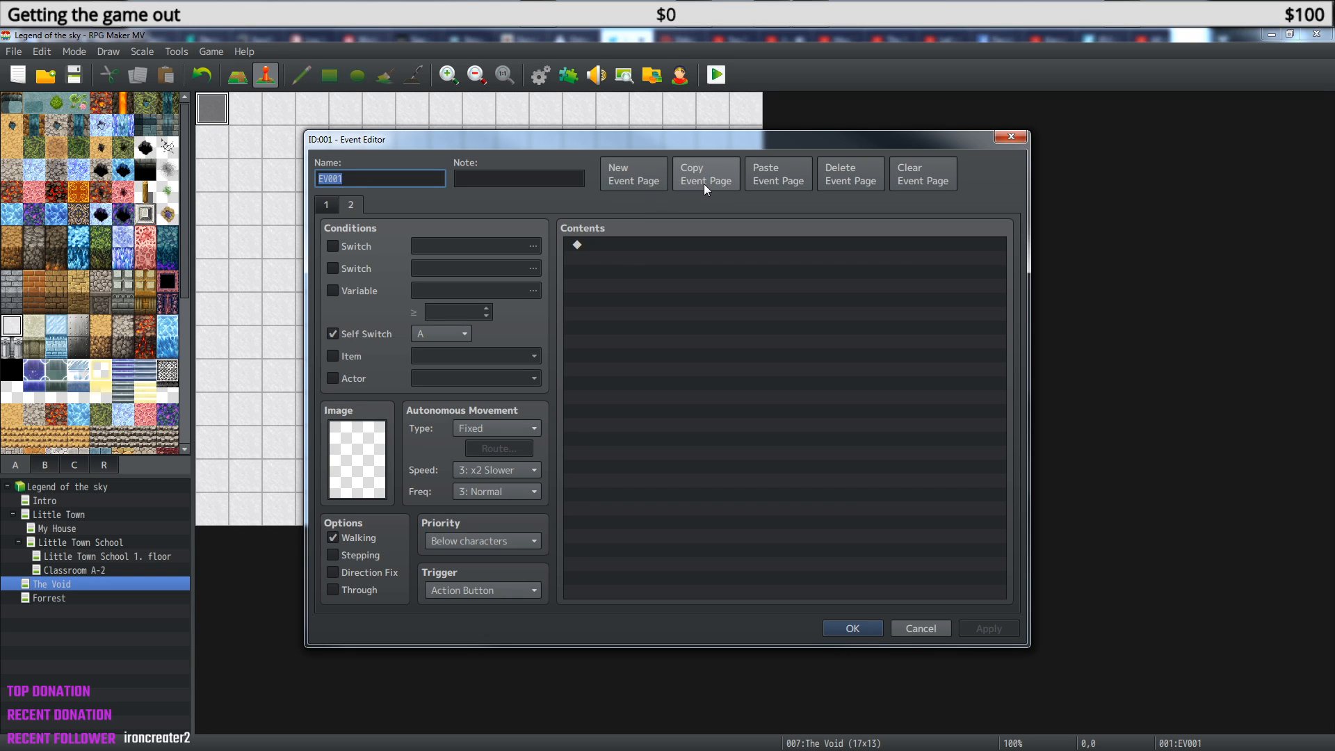
click(635, 189)
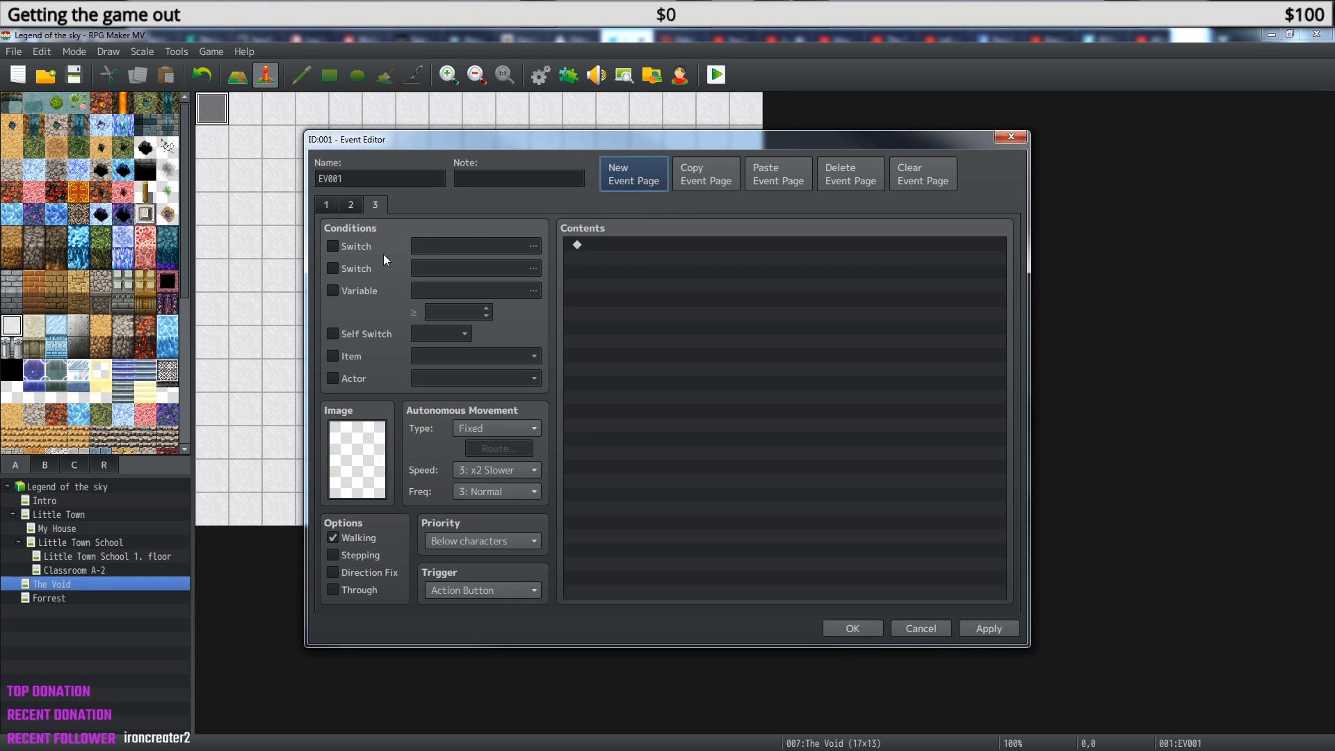
click(332, 246)
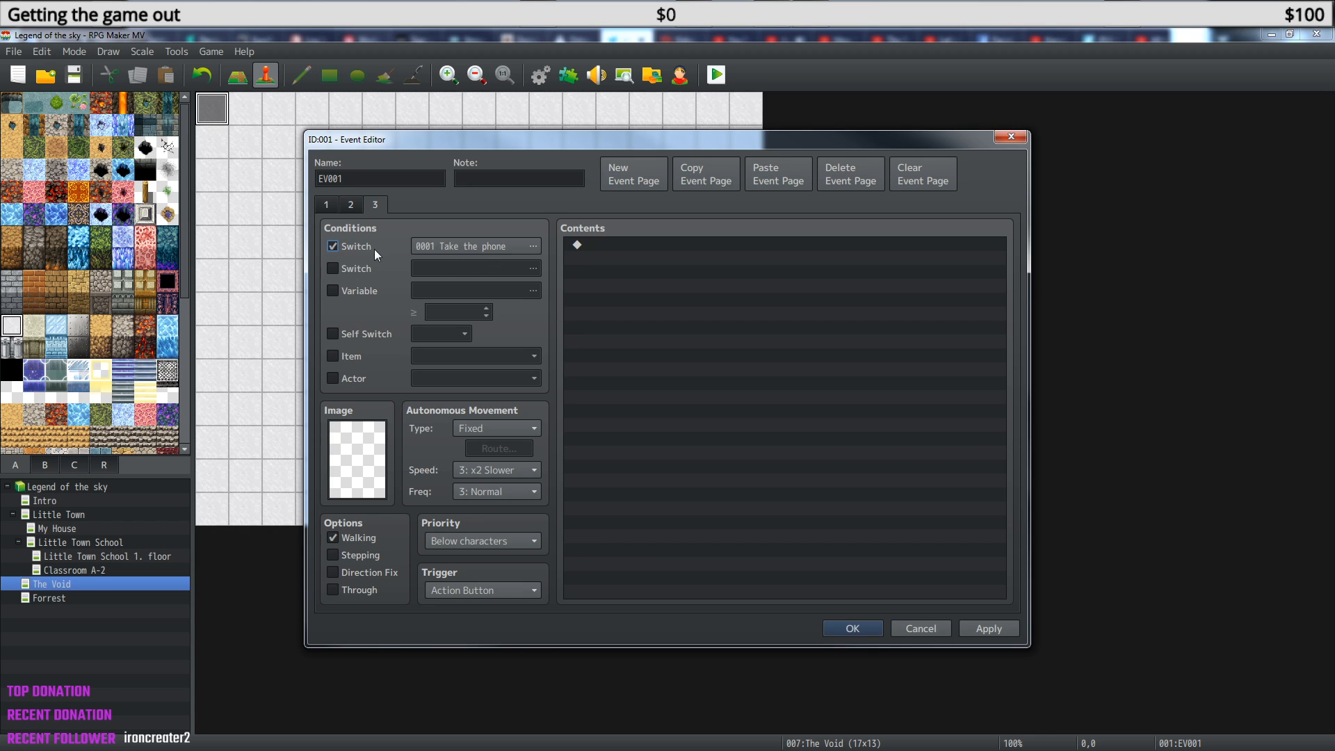
click(522, 247)
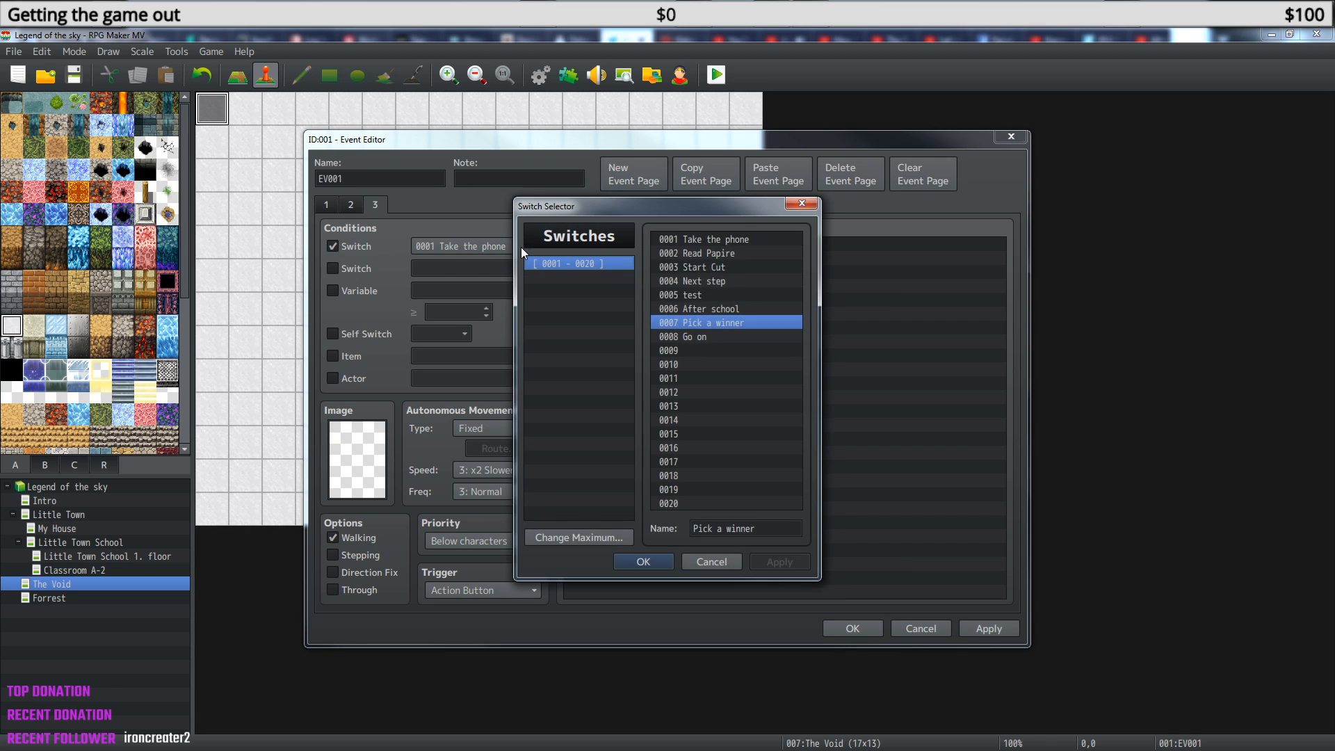
click(717, 338)
click(644, 561)
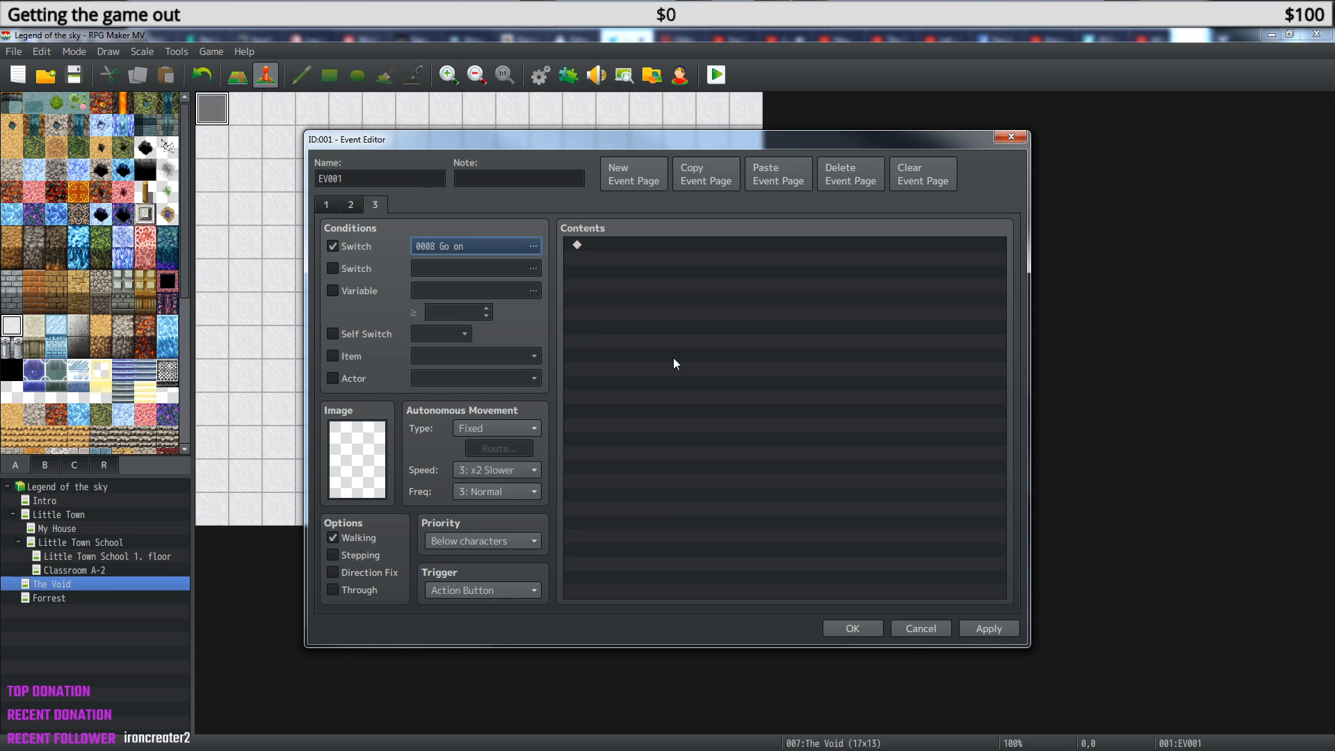
Add a Show Text command reading "What will you be known as?" to EV001's third page.
click(634, 247)
right_click(625, 241)
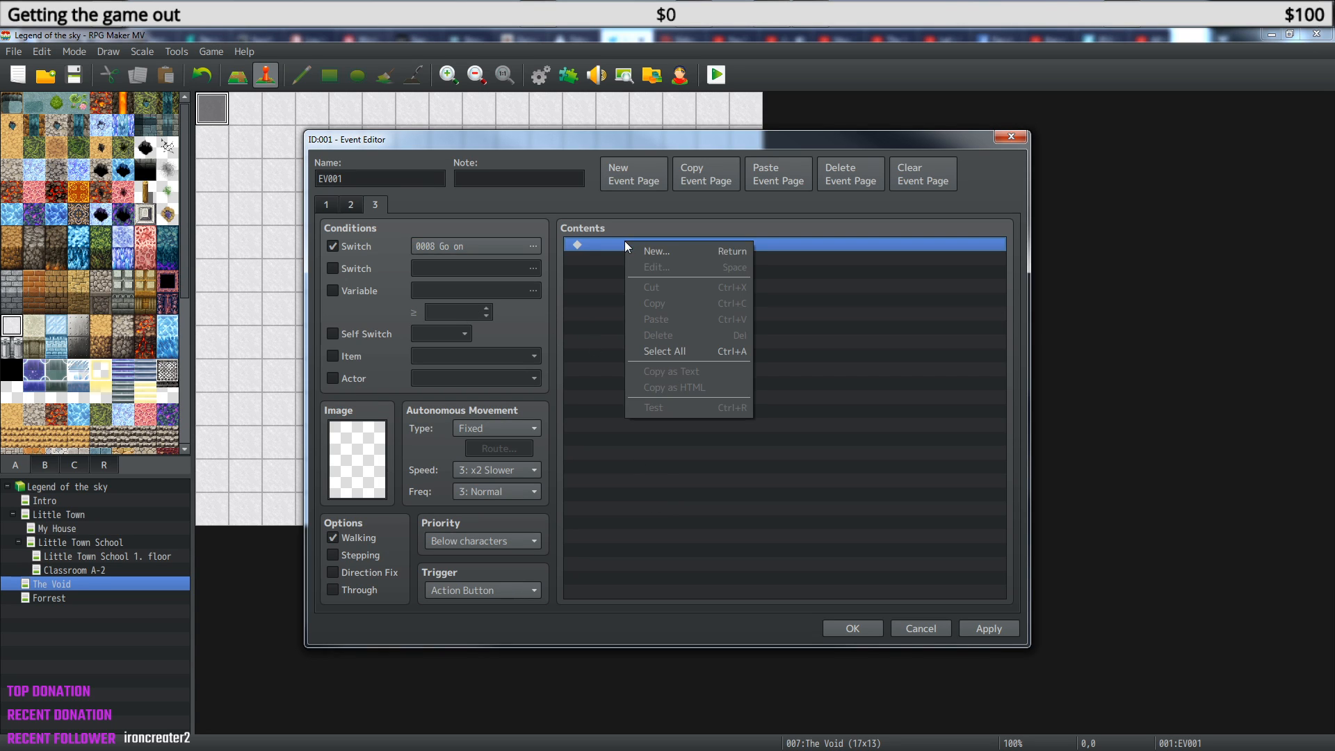
click(676, 251)
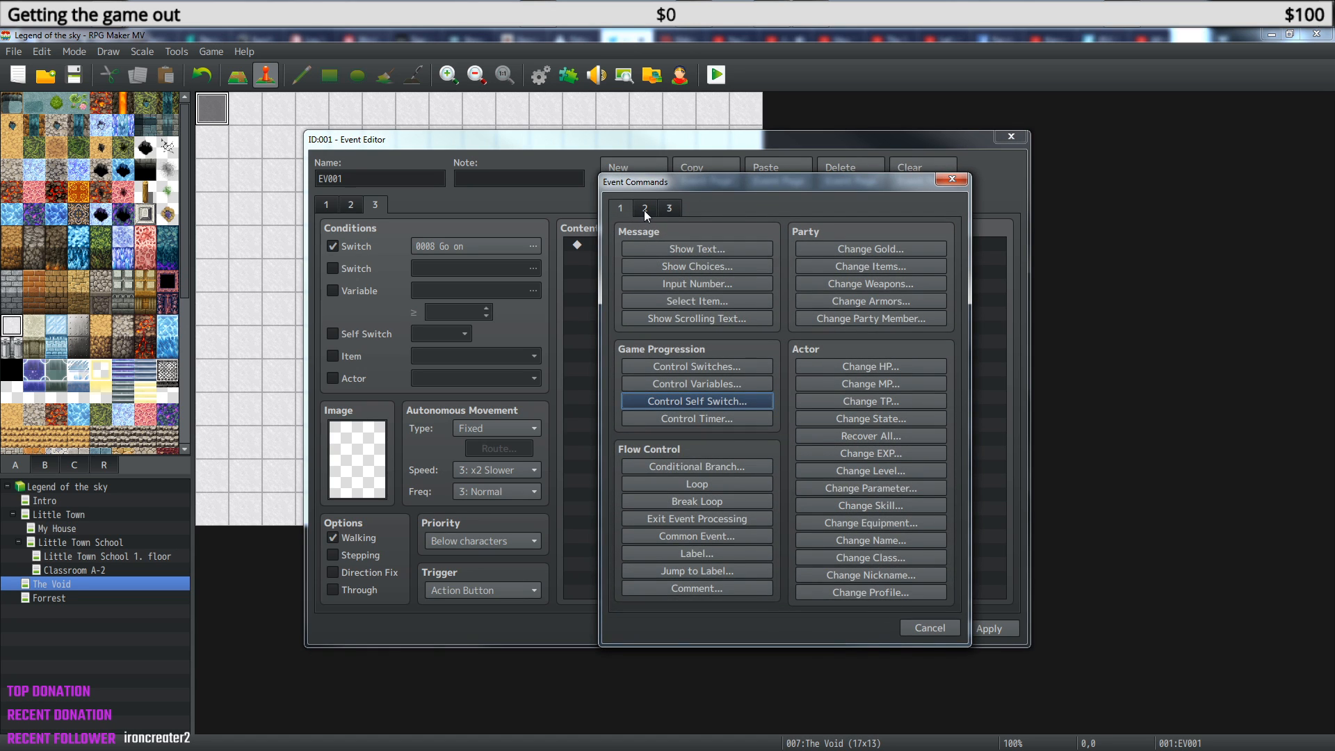
click(643, 210)
click(623, 210)
click(645, 210)
click(621, 209)
click(676, 252)
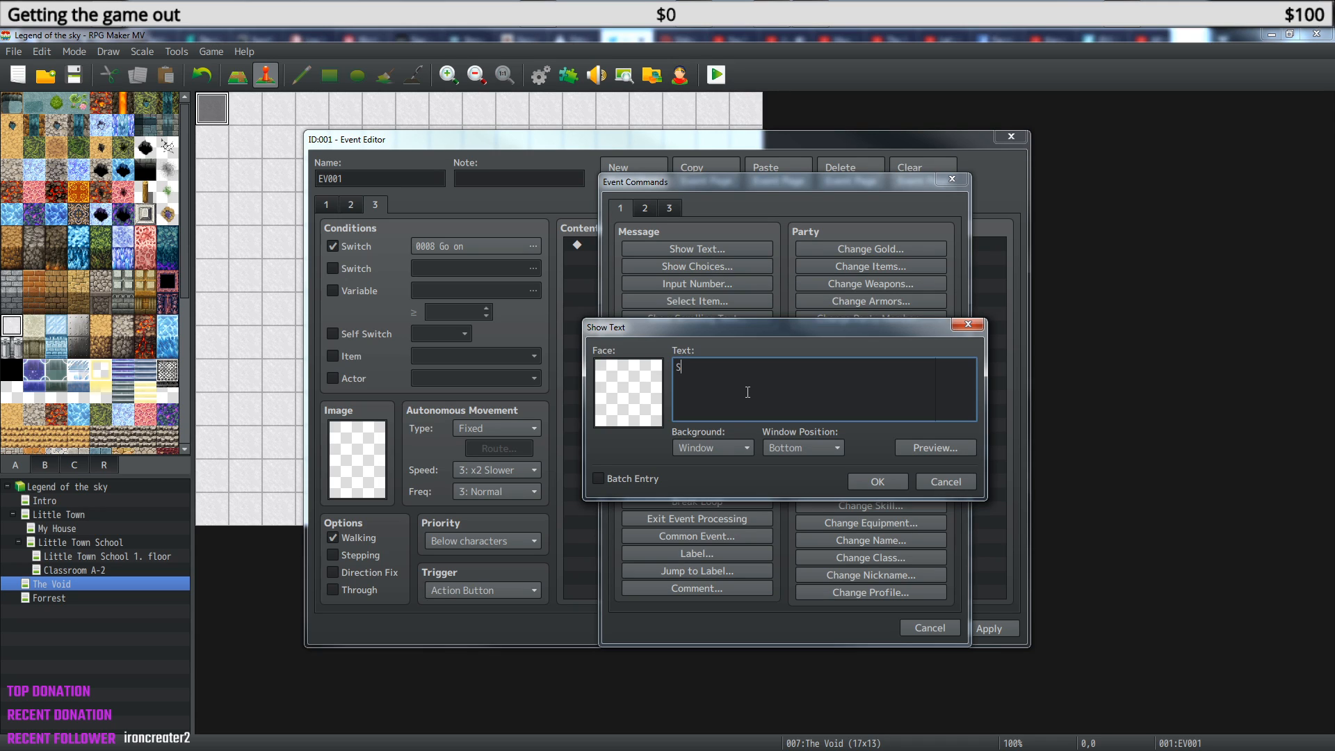
text(Hwta)
key(BackSpace)
key(BackSpace)
key(BackSpace)
key(BackSpace)
text(What will you be known as?)
click(872, 485)
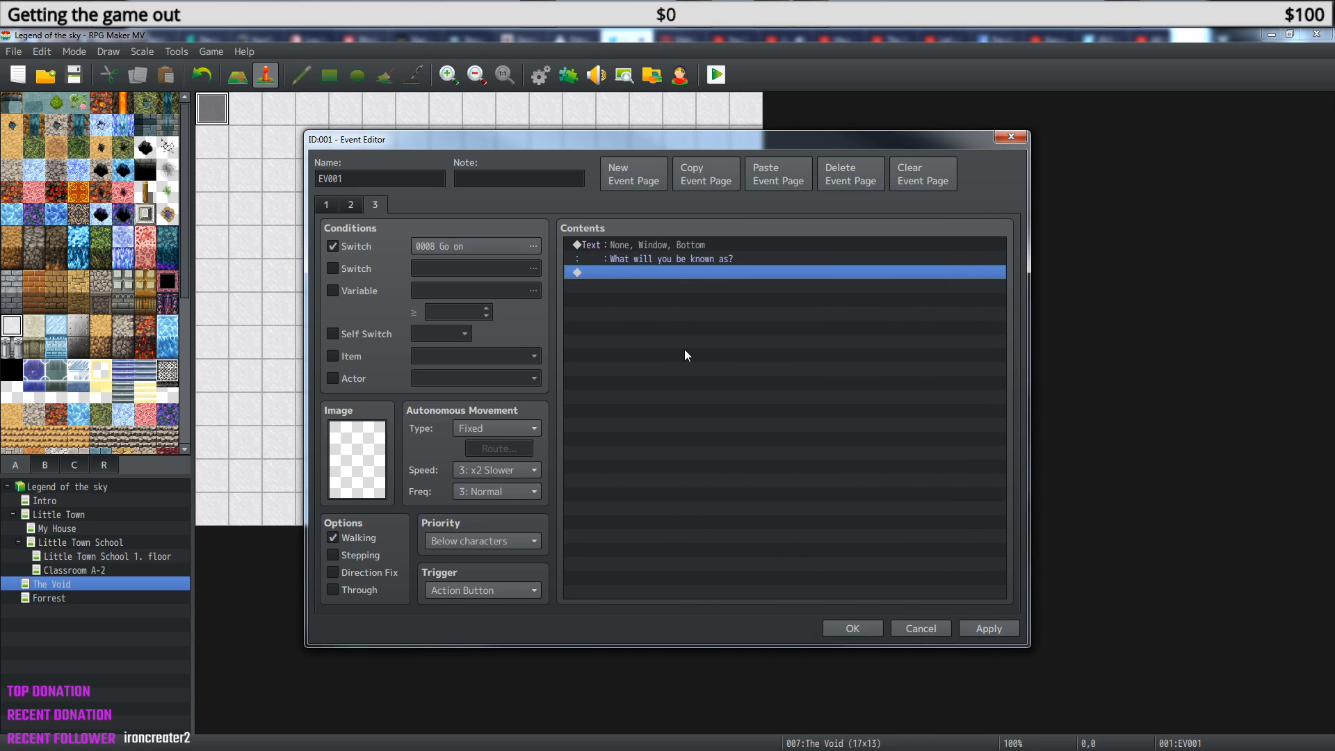
Add Name Input Processing for actor 0001 with a maximum of 12 characters and set the page's trigger to Autorun.
right_click(662, 280)
click(696, 293)
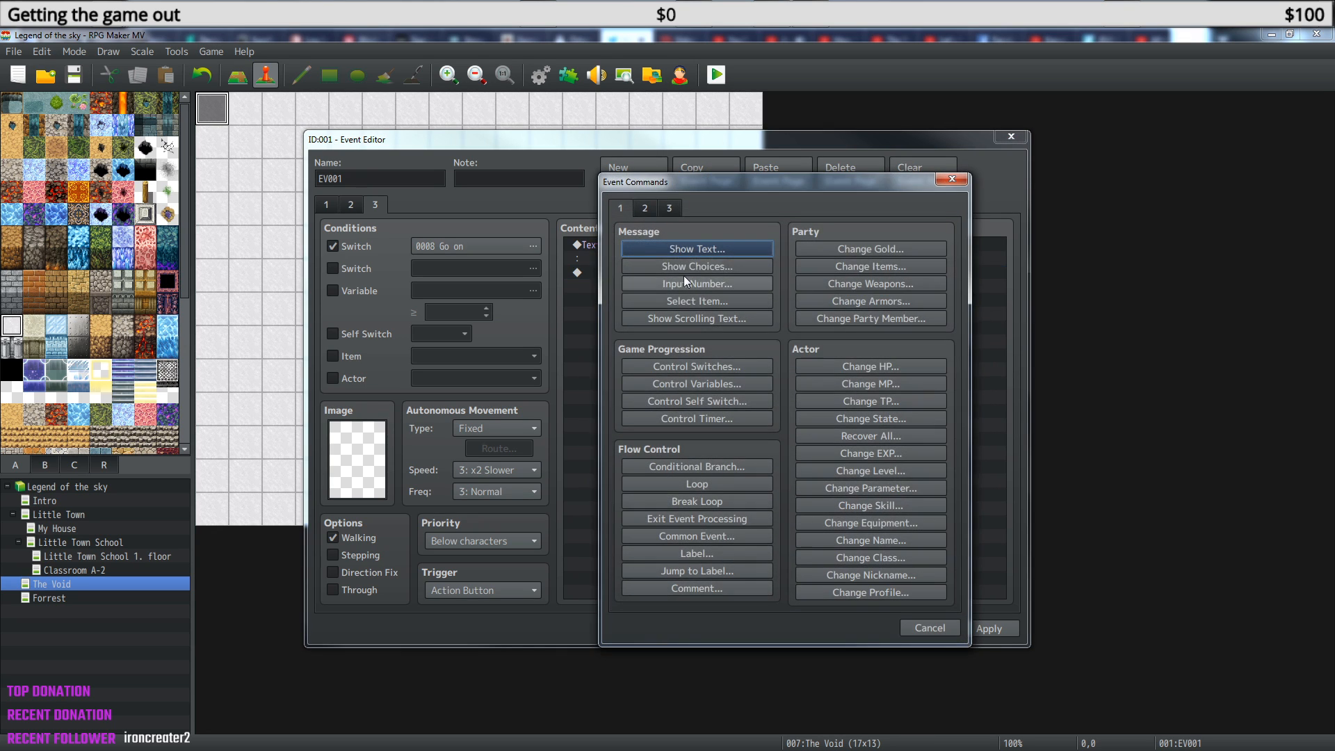
click(671, 207)
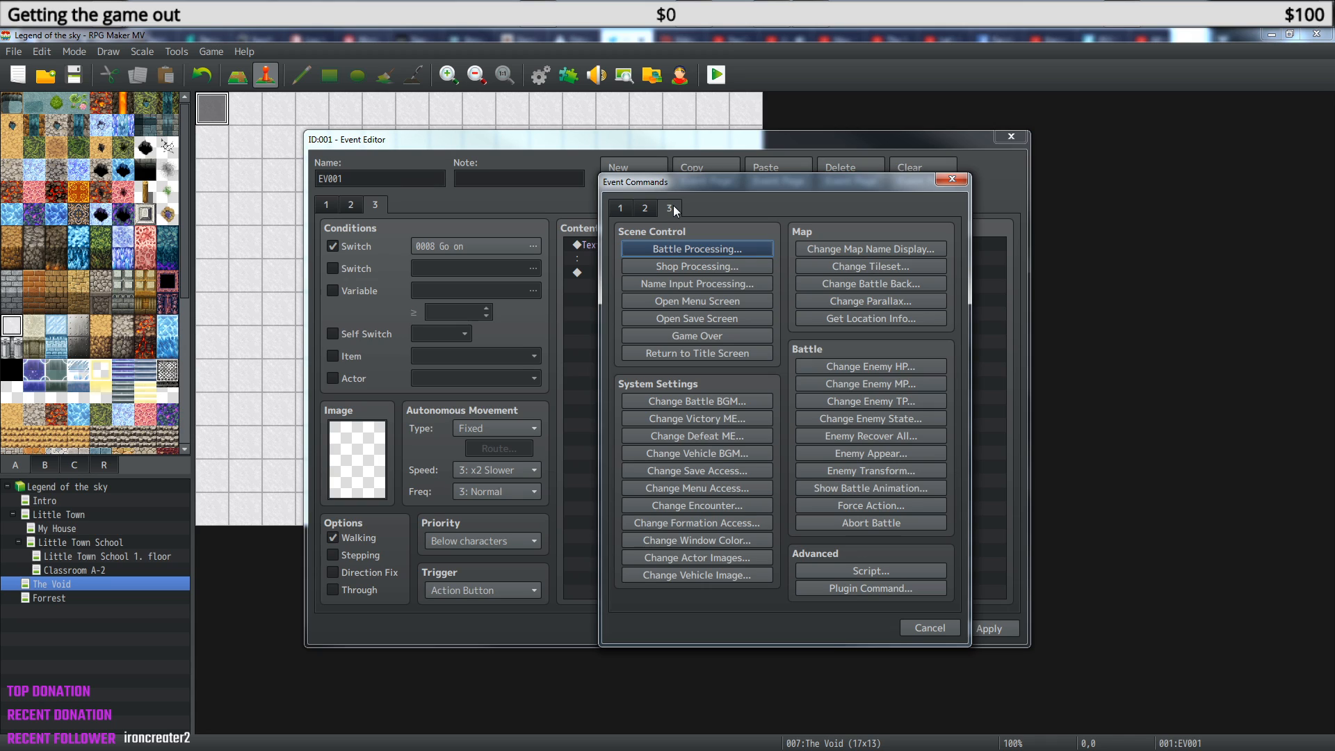
click(703, 284)
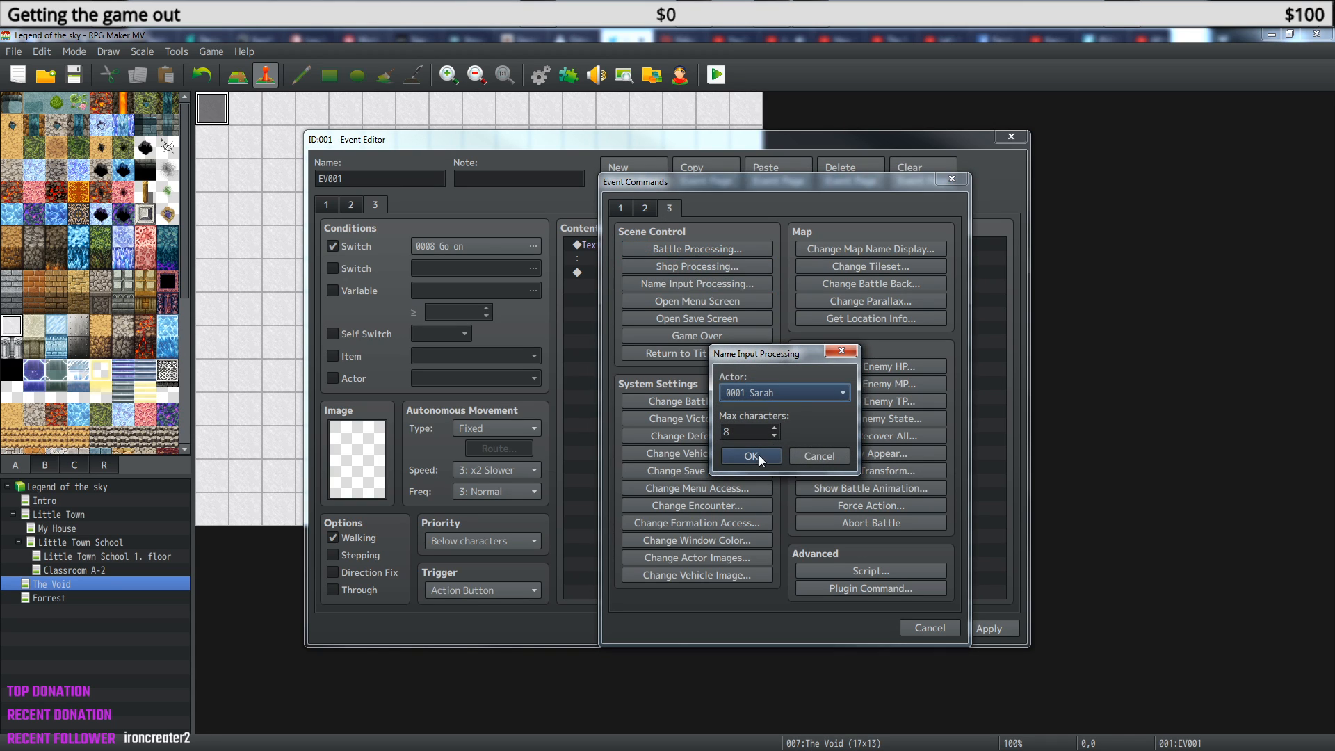
click(775, 428)
click(775, 428)
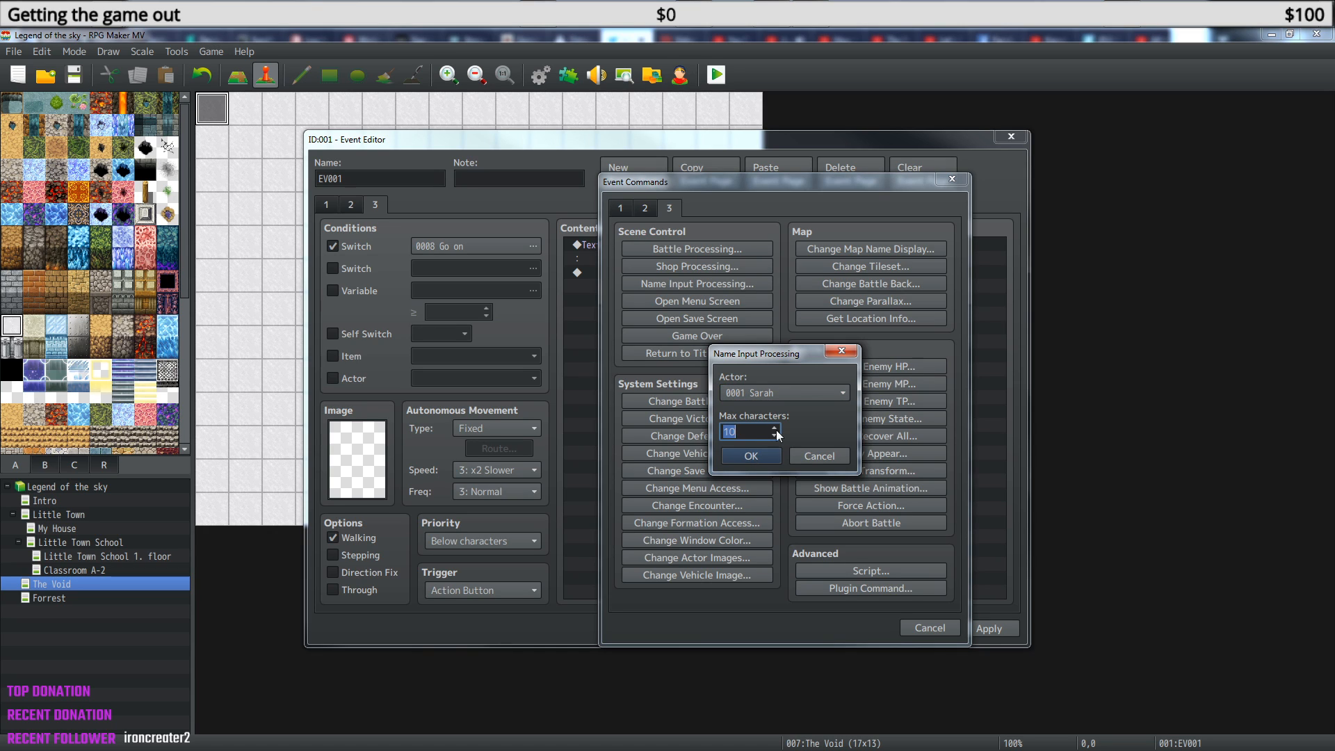
click(774, 428)
click(774, 428)
click(750, 456)
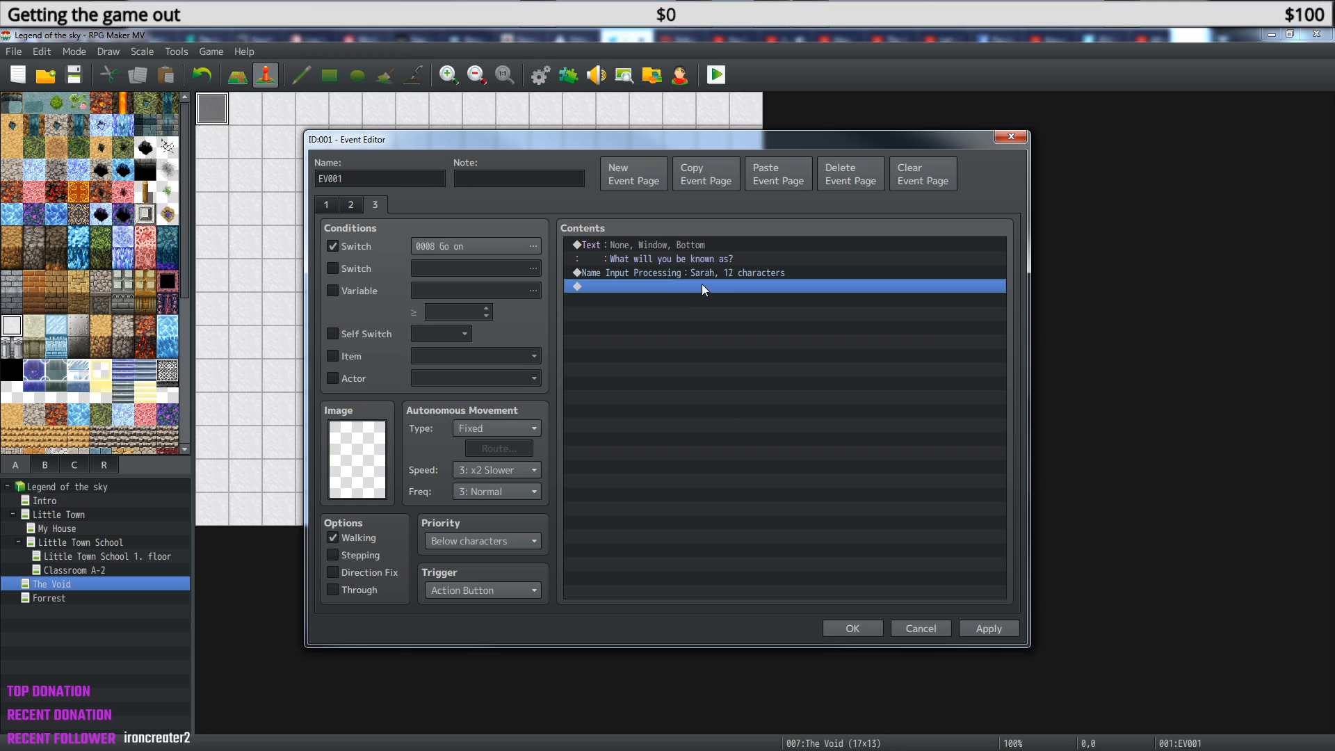
click(495, 591)
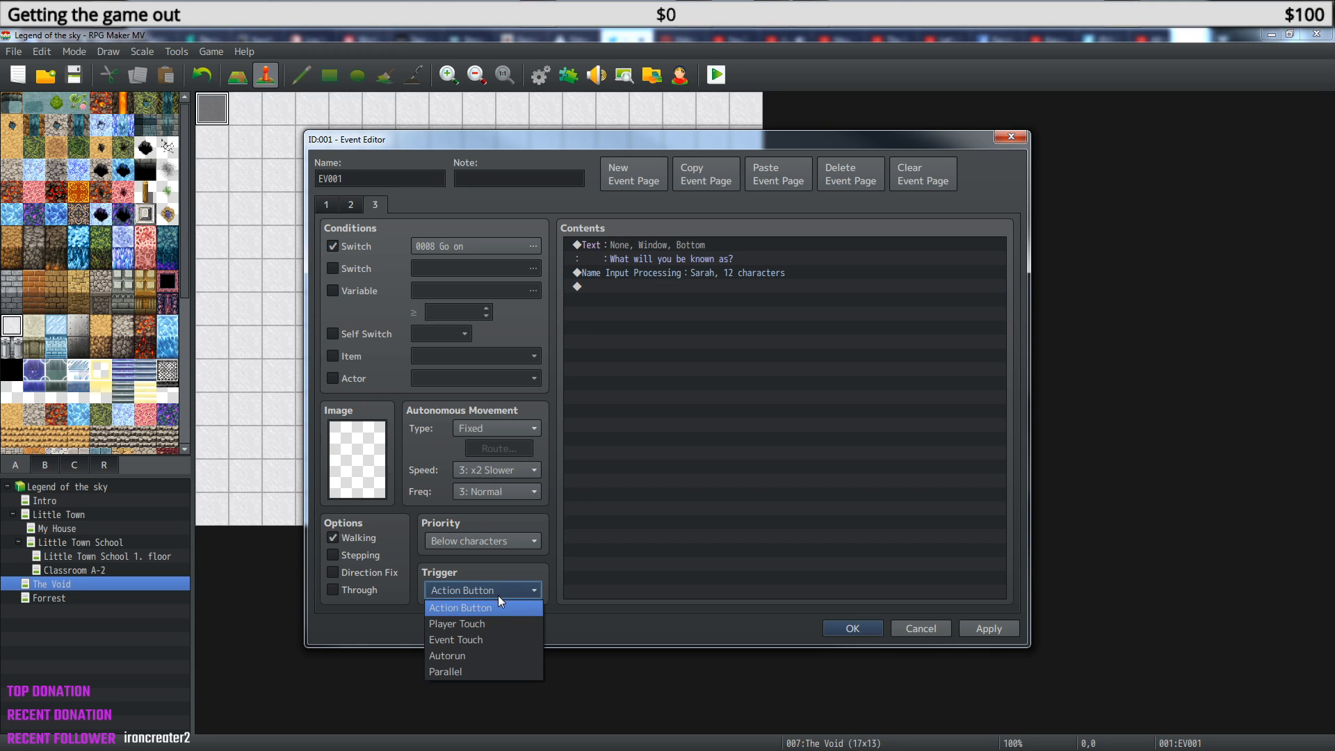
click(481, 654)
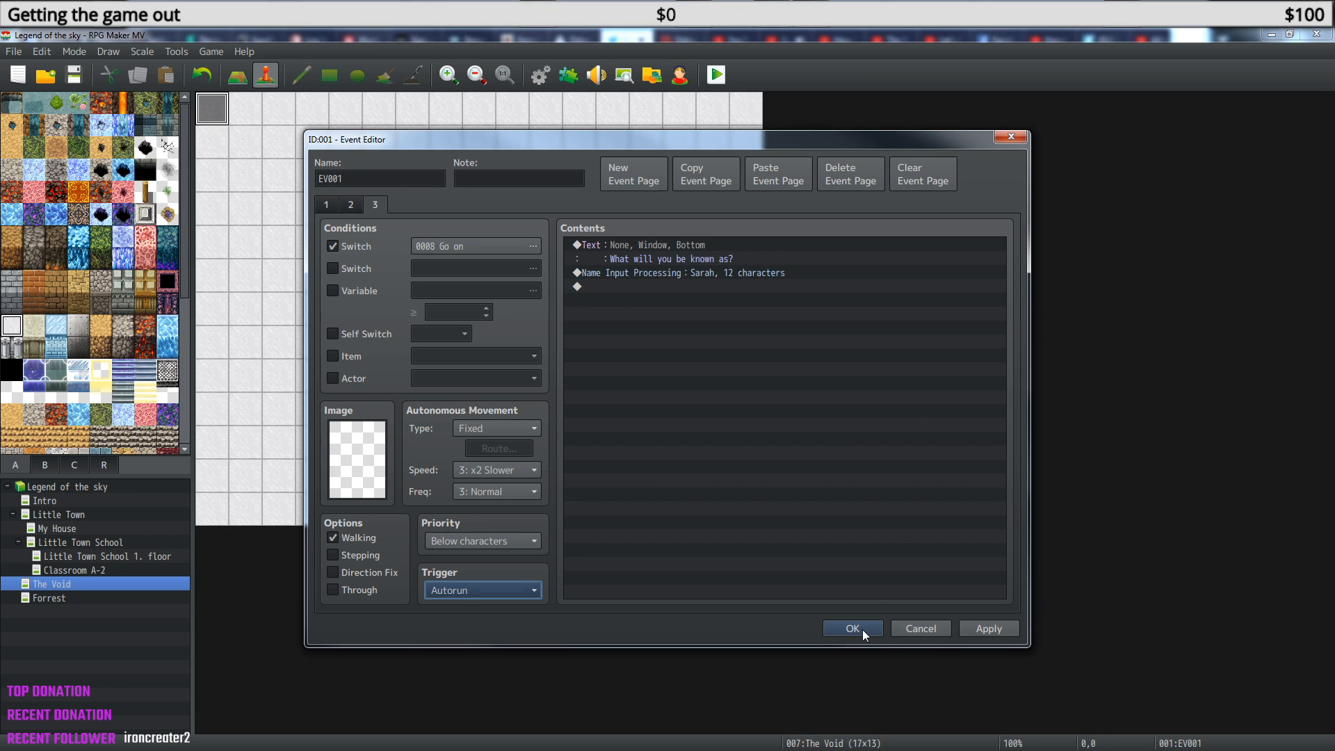
Add a Show Text command reading "Many adventurs awaits you." below the name input command.
click(620, 287)
right_click(621, 286)
click(662, 298)
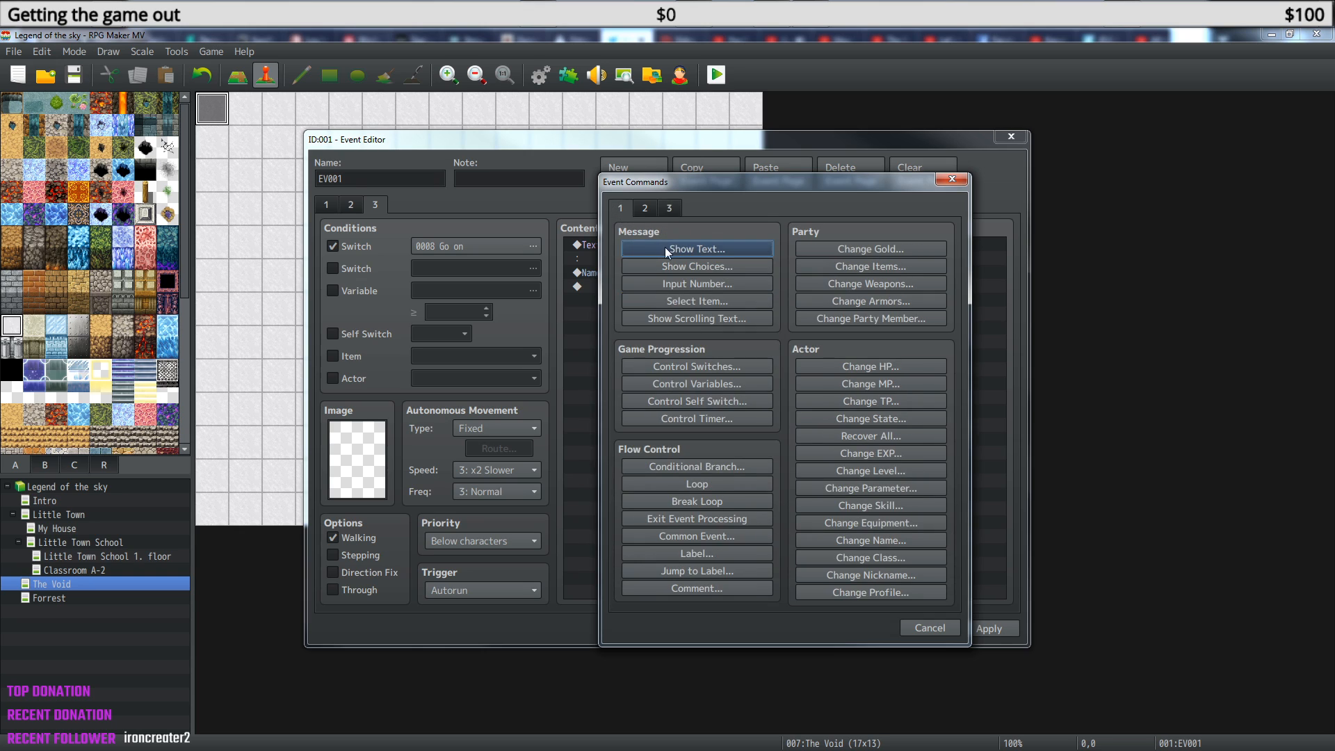
click(665, 249)
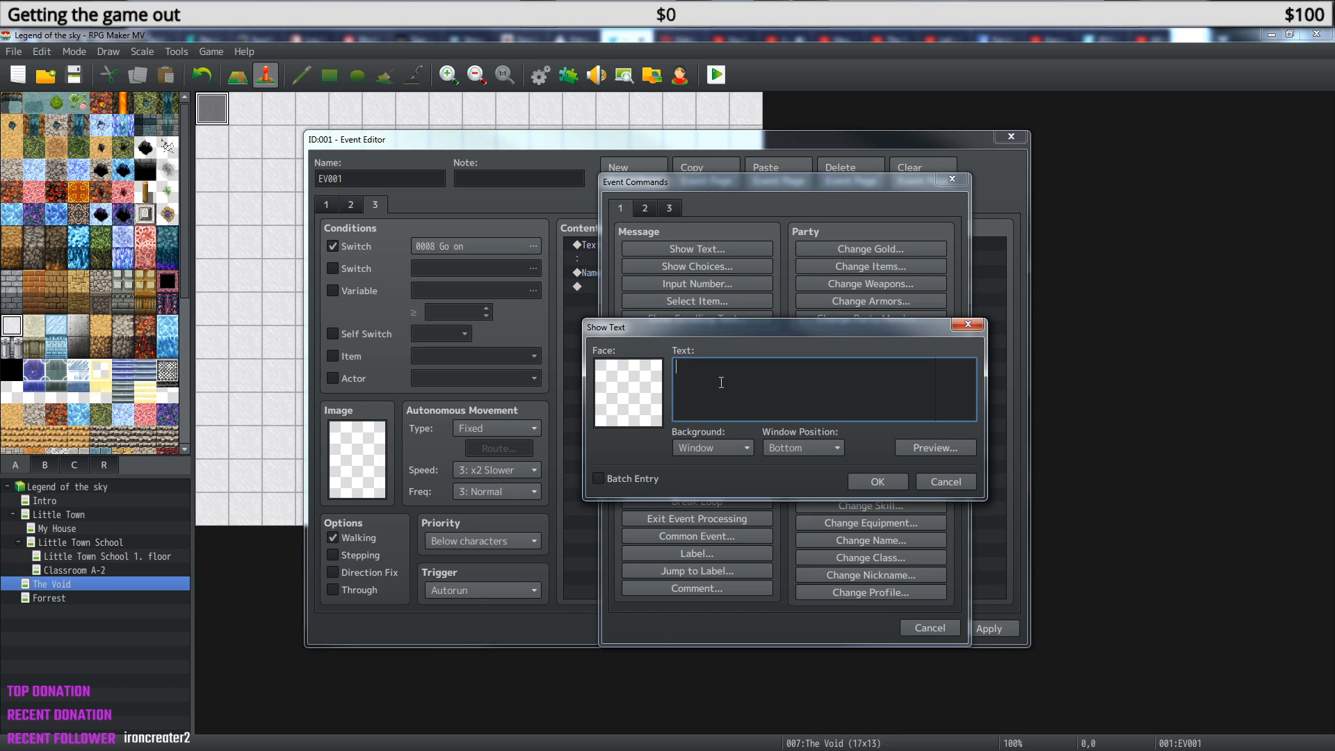
text(A)
key(BackSpace)
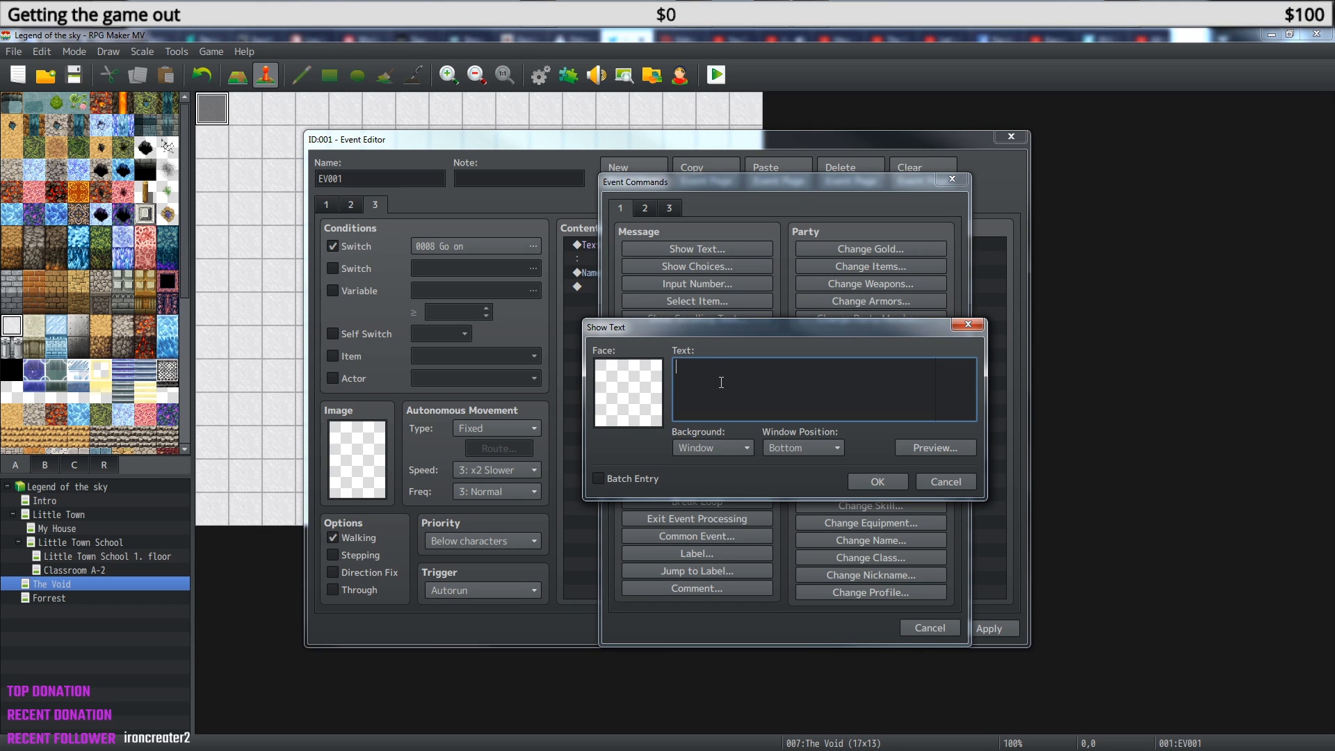
text(Many adventurs awaits you.)
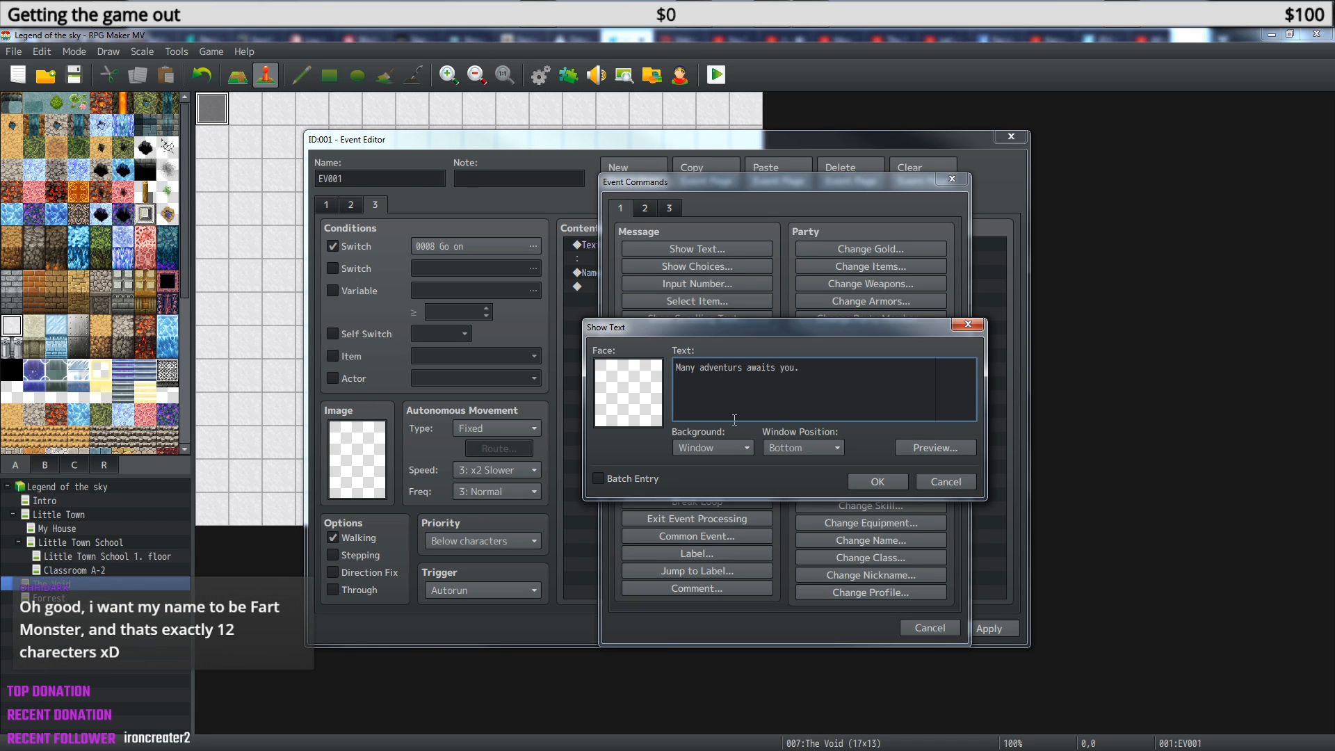
click(857, 481)
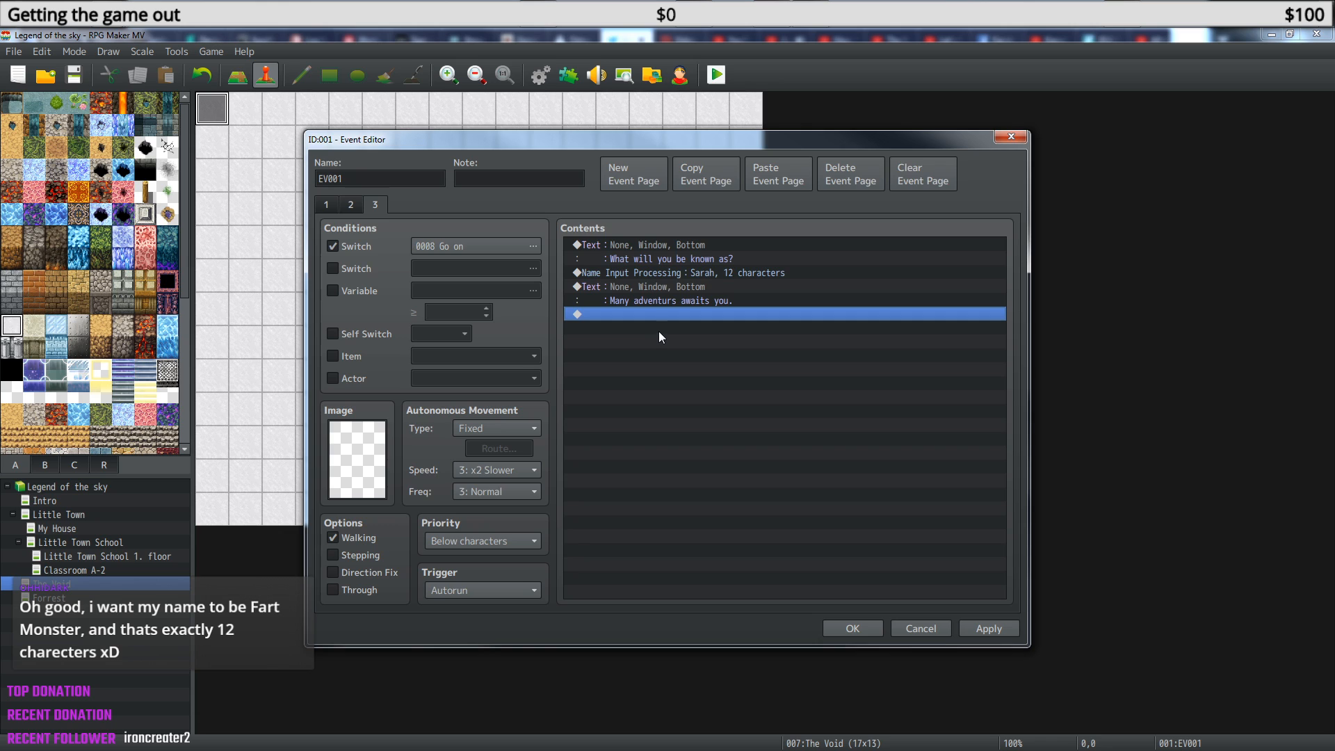
Add a Transfer Player command after the text that sends the player to Forrest (8,6).
right_click(644, 315)
click(679, 327)
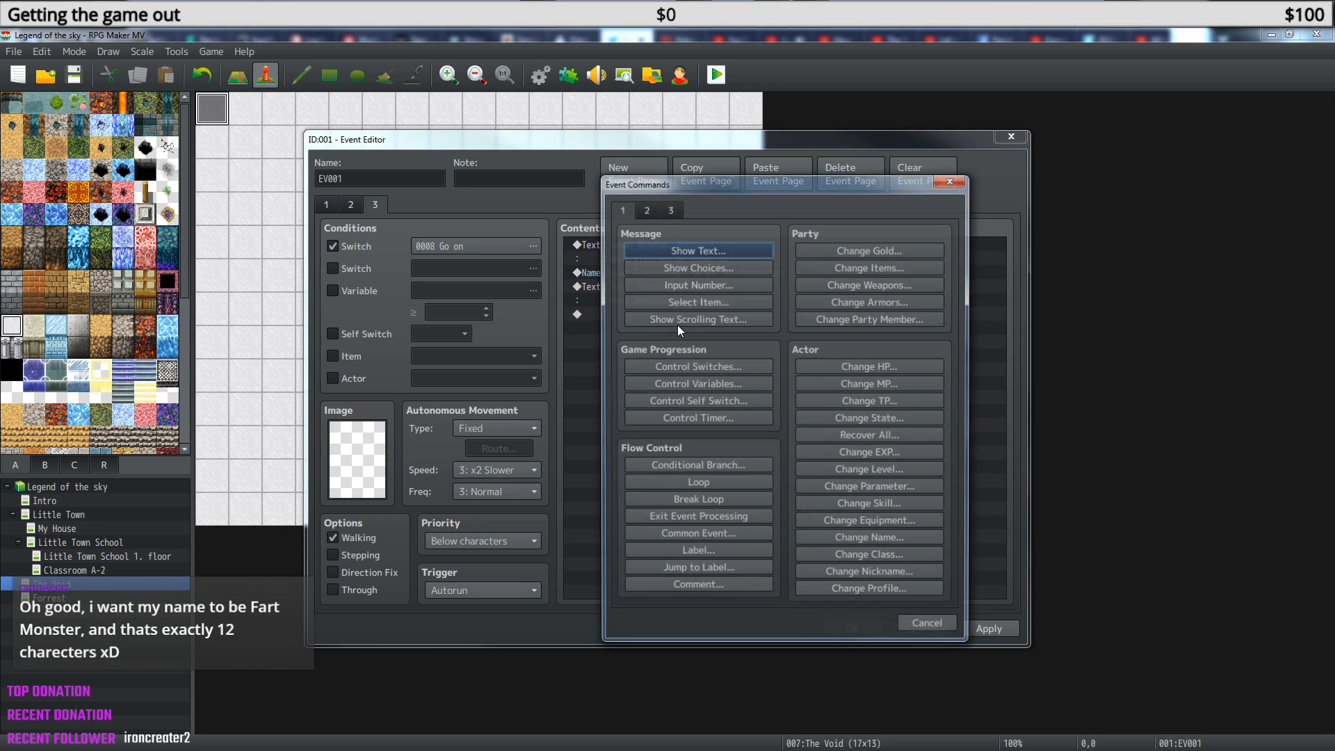
click(647, 207)
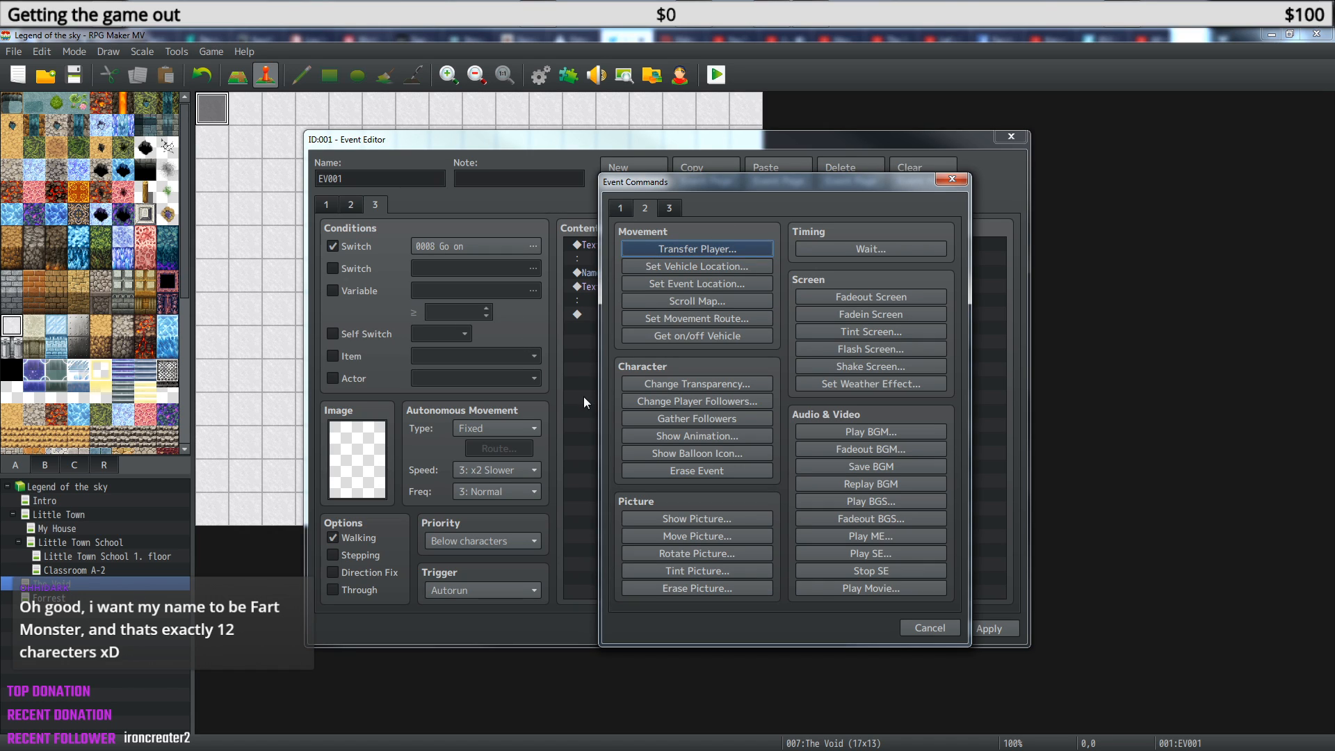
click(716, 248)
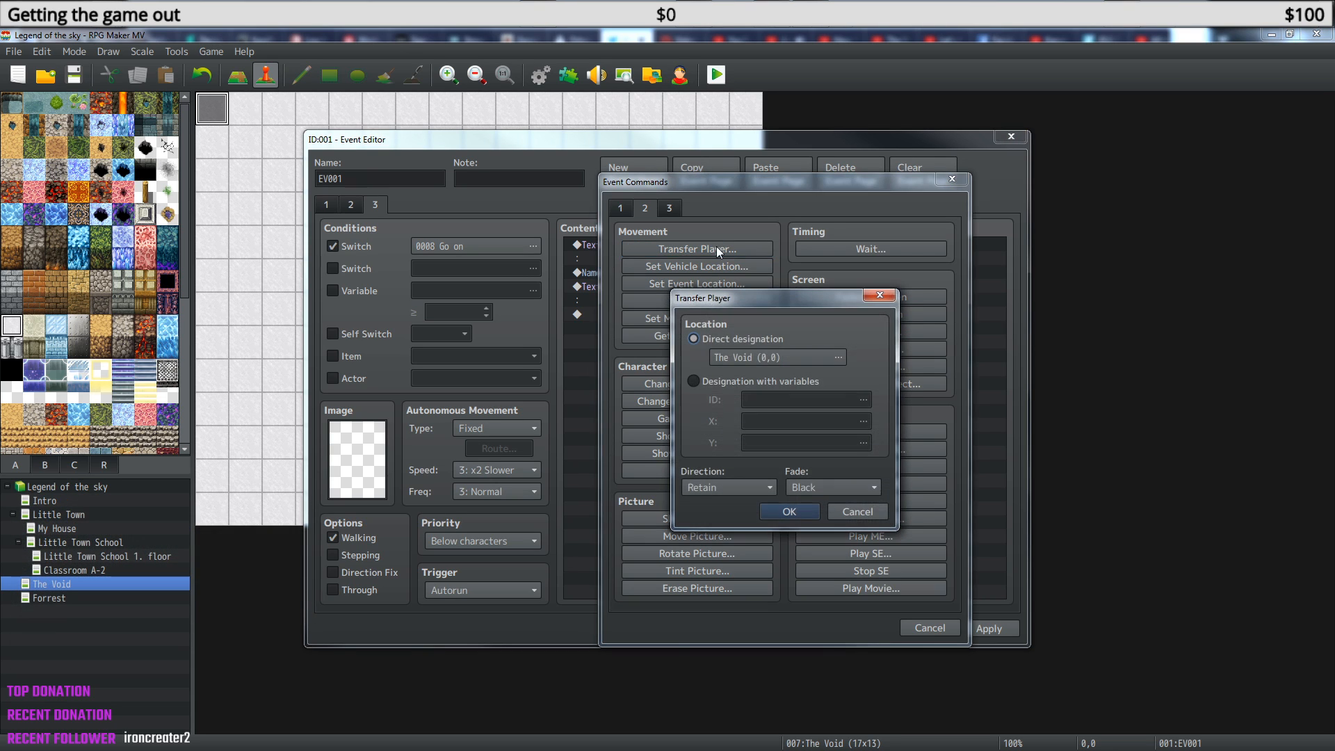
click(786, 357)
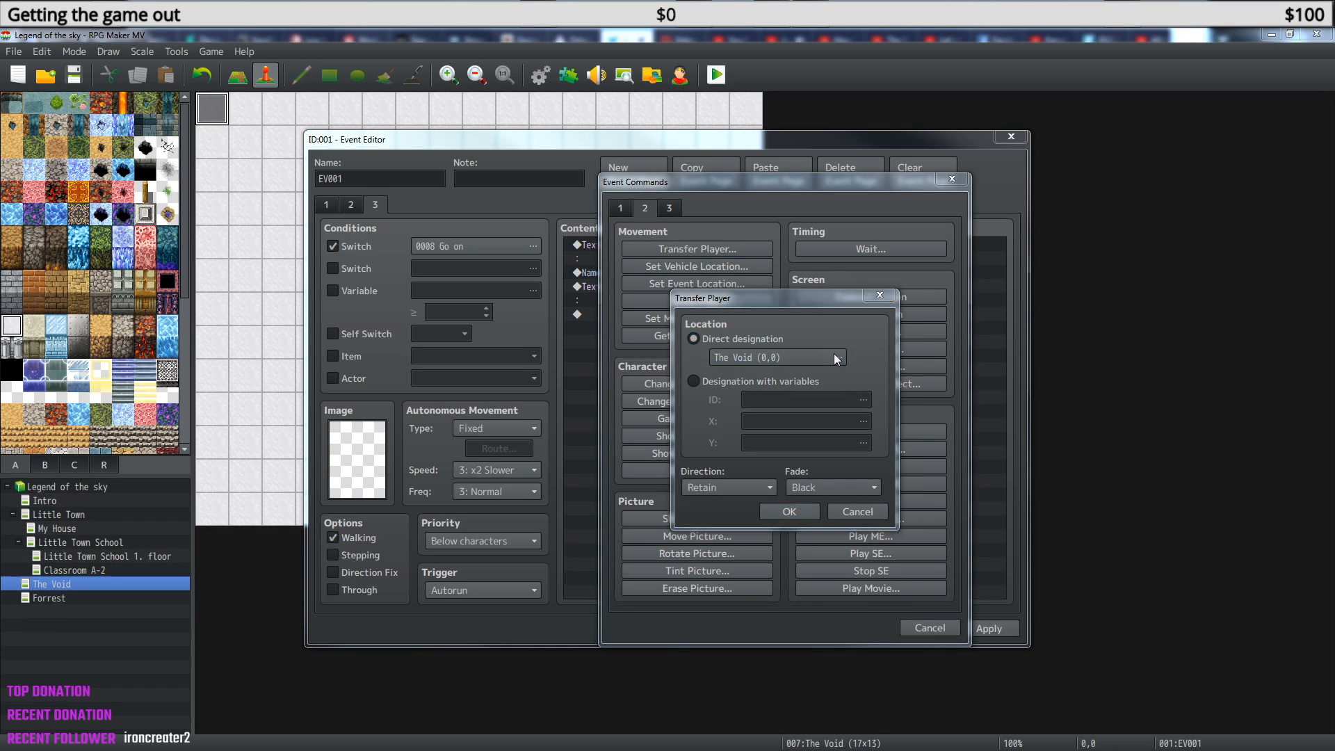
click(465, 303)
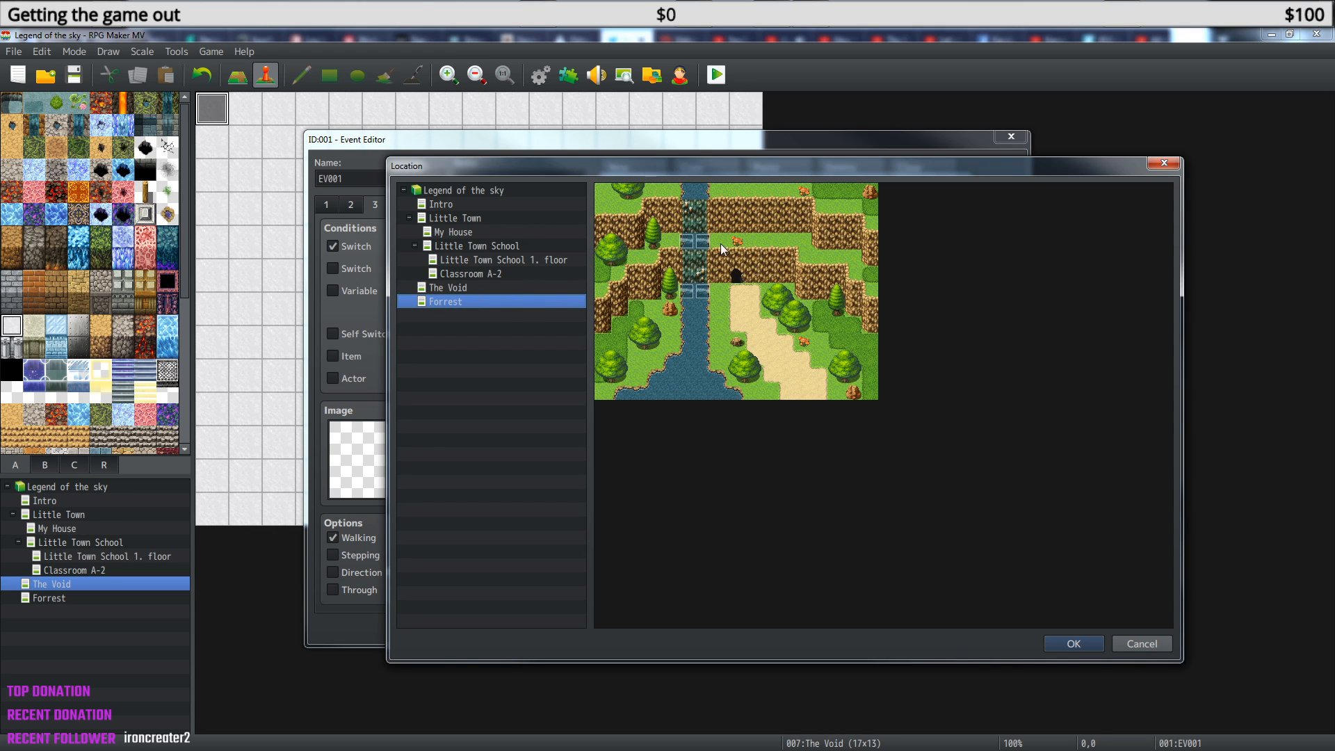
click(738, 291)
click(1088, 646)
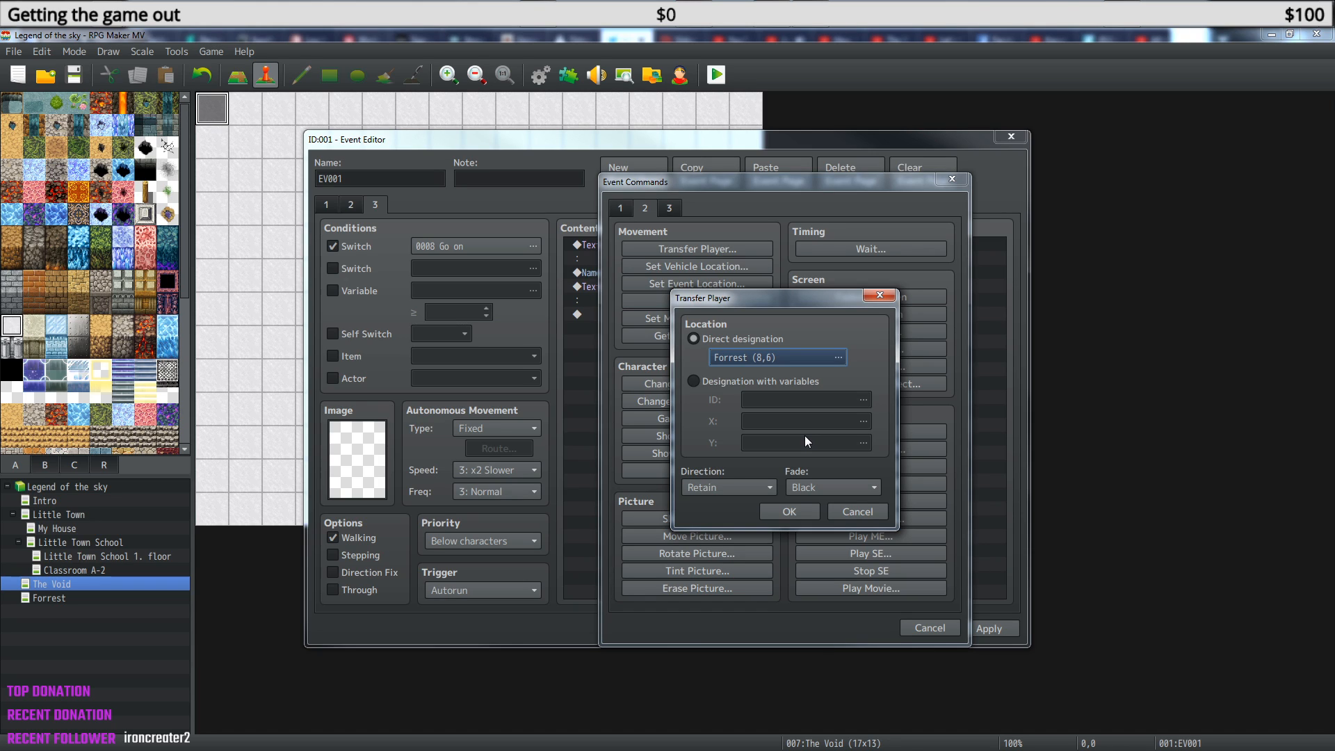
click(804, 507)
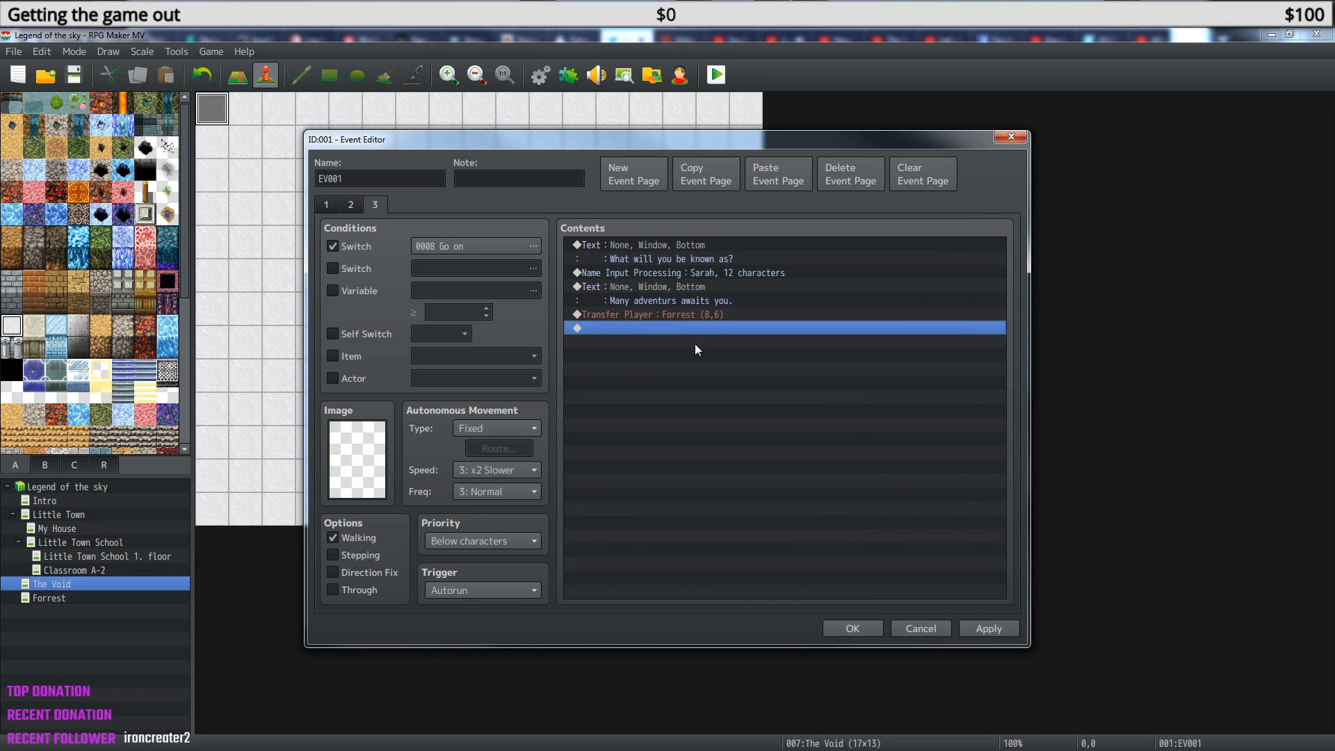
Add a Control Self Switch command setting B to ON after the Transfer Player command on EV001's third page.
right_click(669, 326)
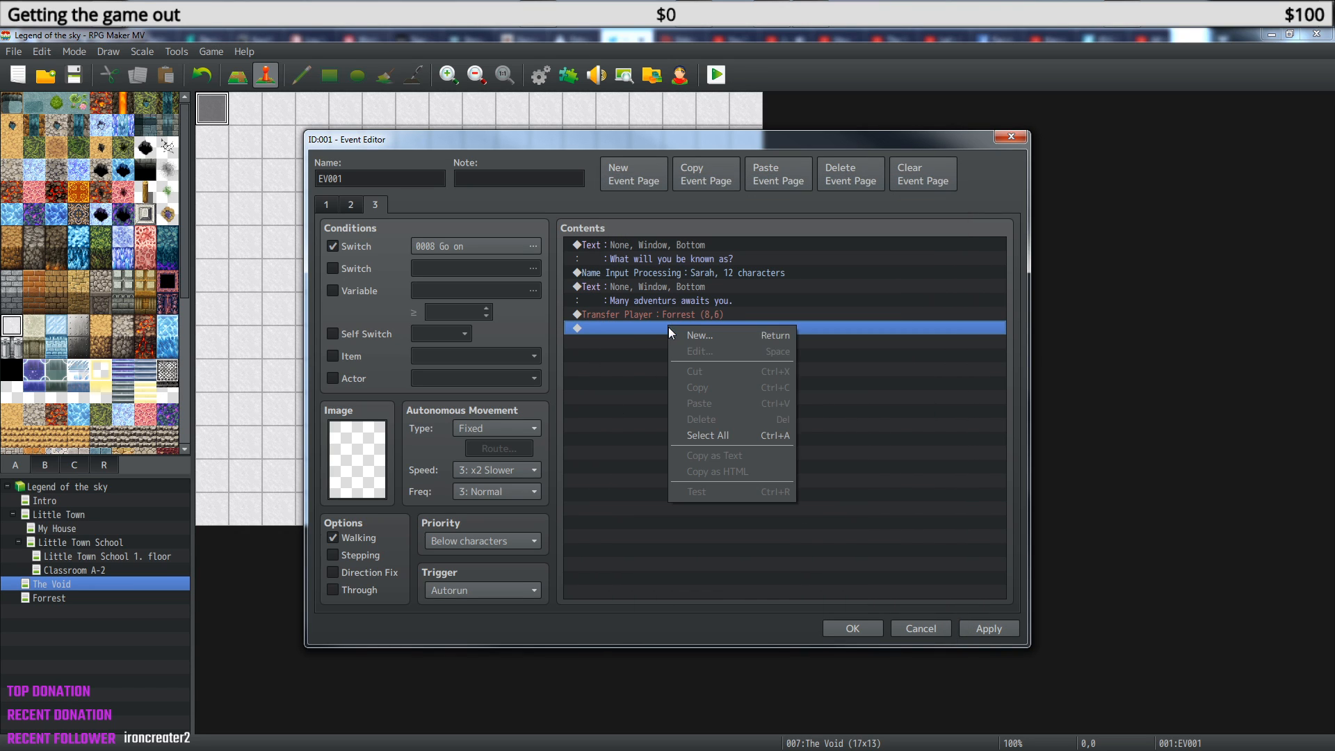
click(721, 339)
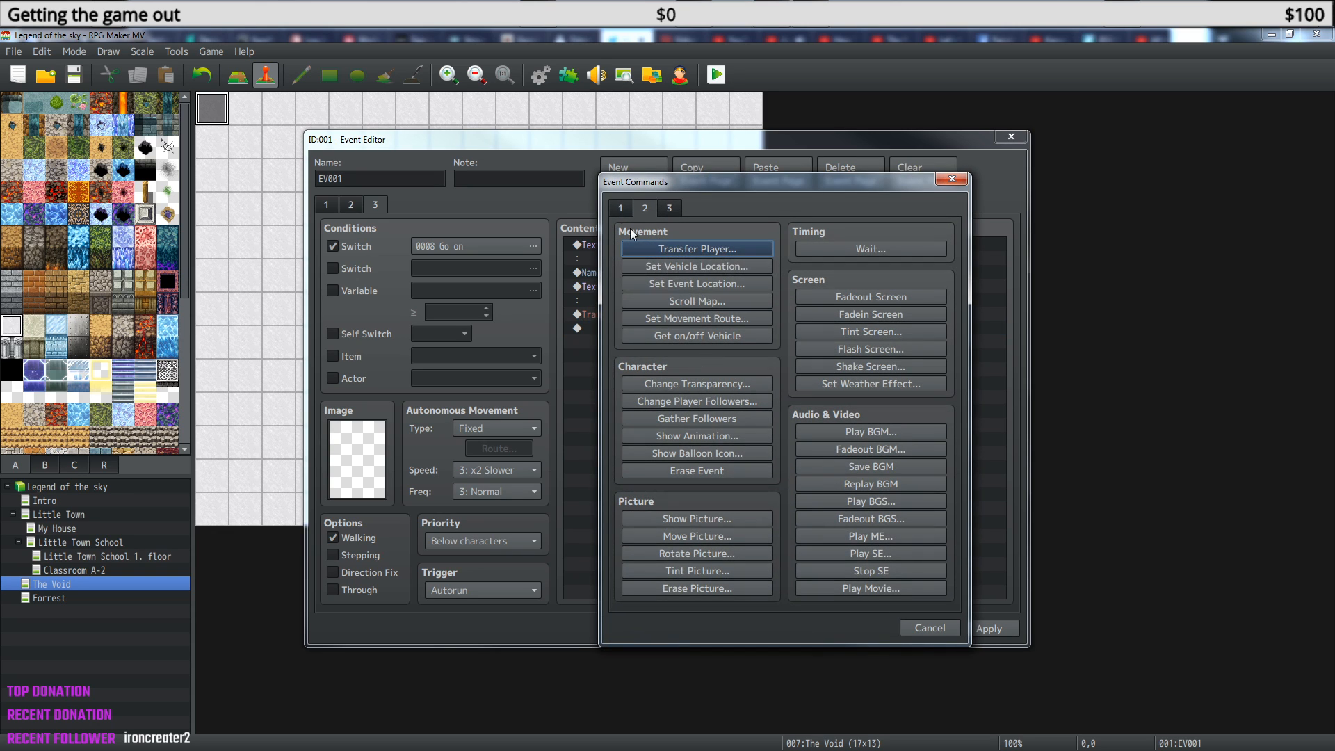
click(619, 207)
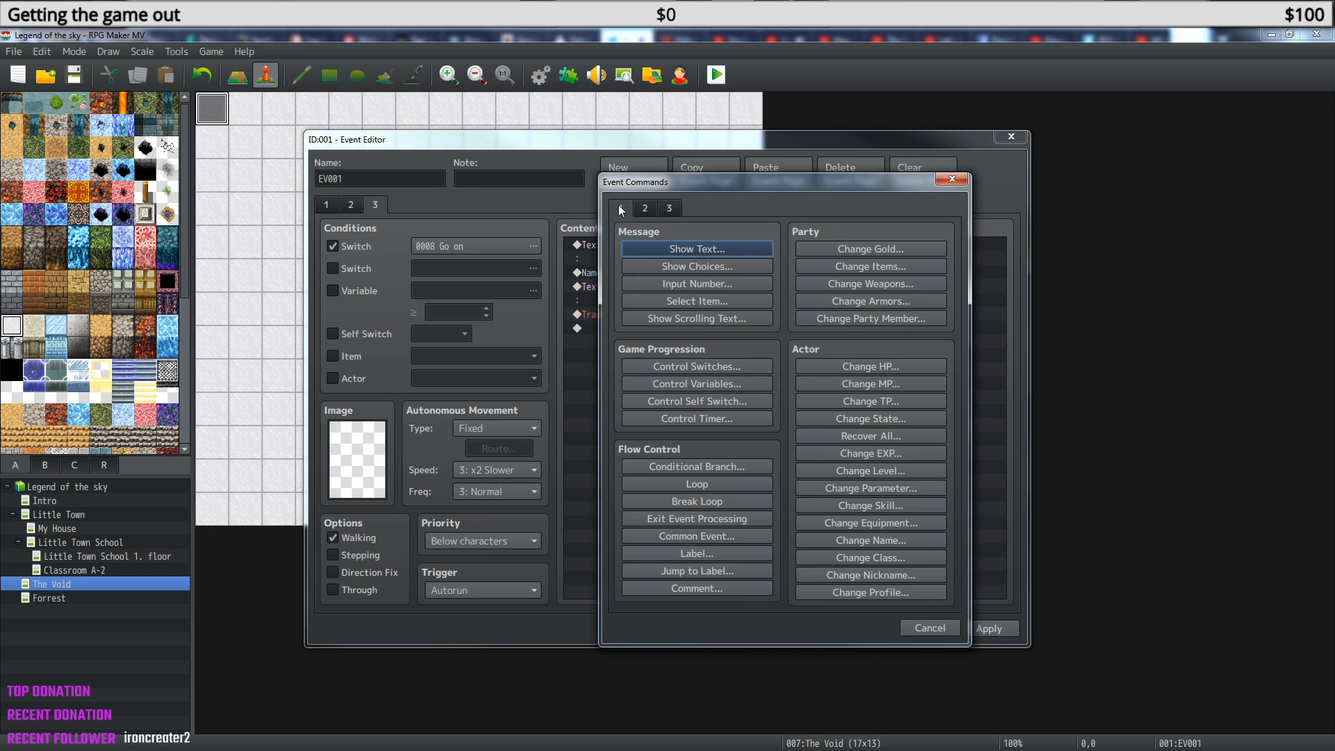
click(723, 399)
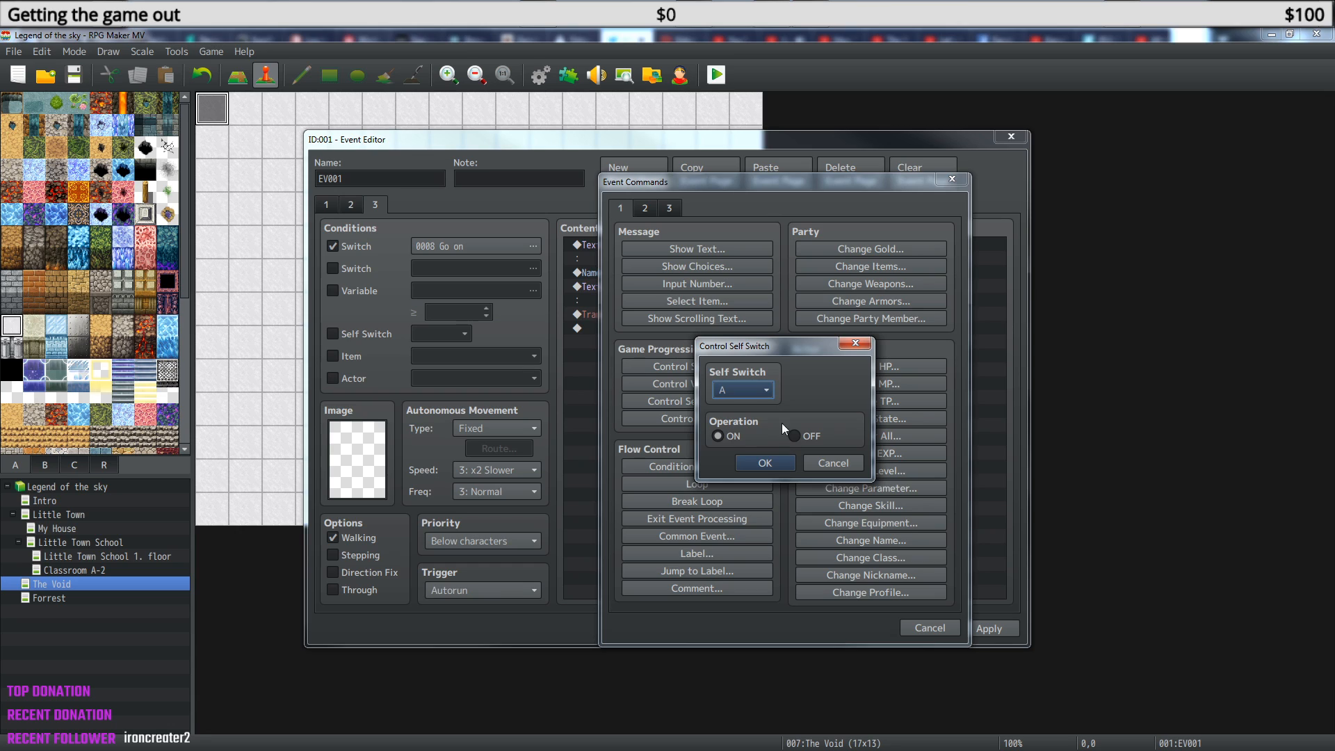
click(766, 392)
click(745, 419)
click(765, 462)
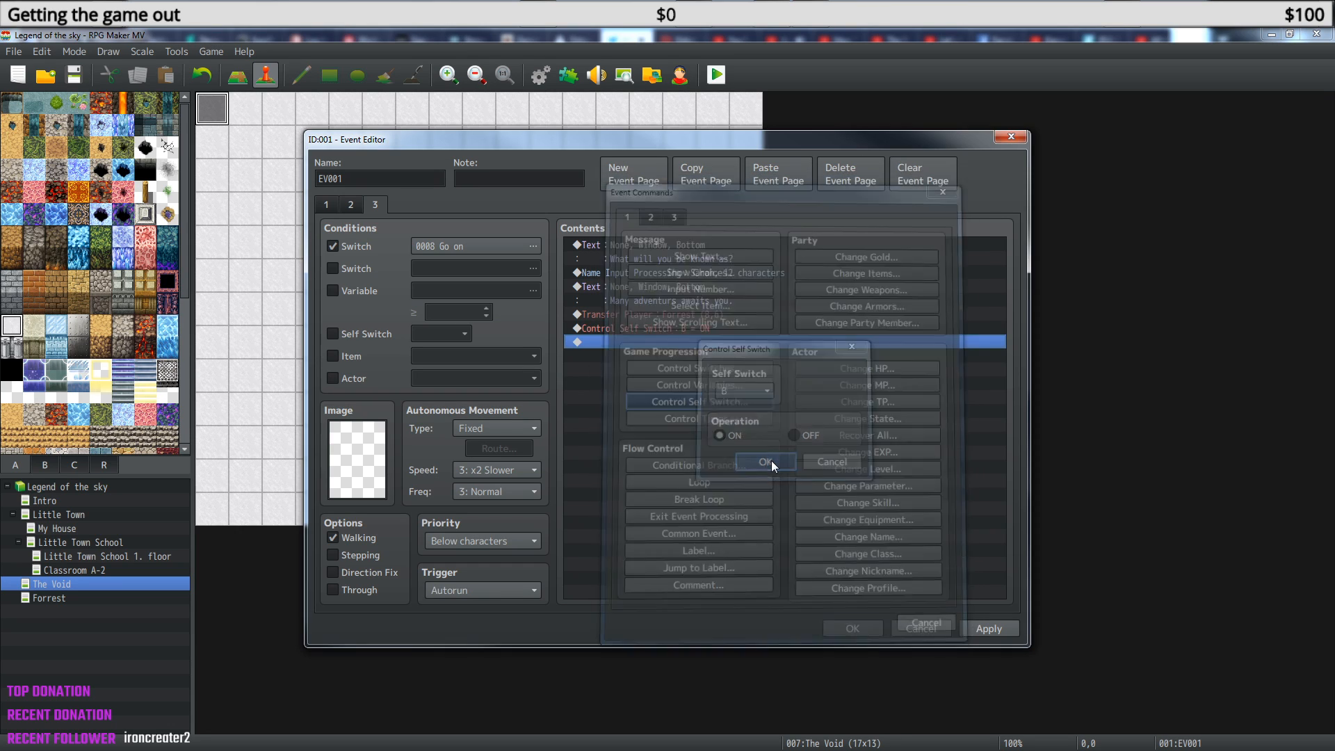
Add a blank fourth page to EV001 with Self Switch B as its condition and accept the event changes.
click(652, 178)
click(335, 332)
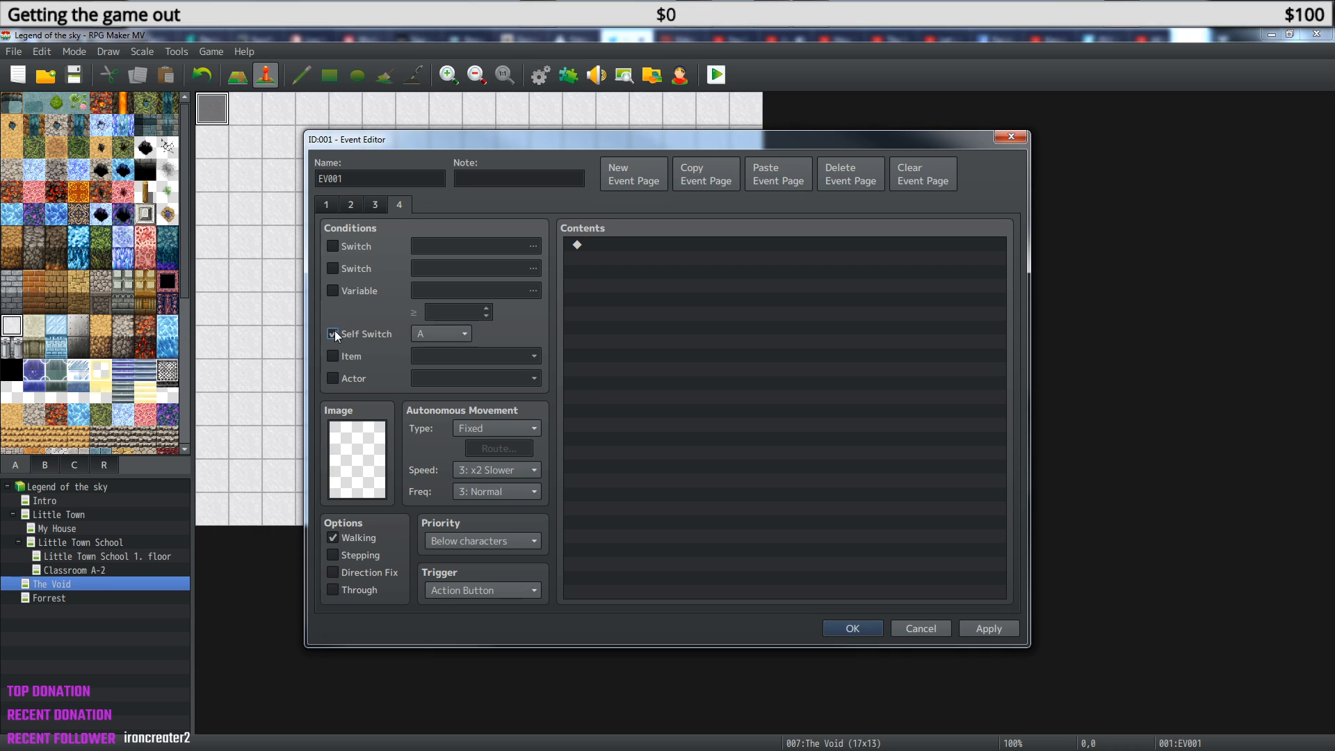
click(464, 334)
click(445, 365)
click(350, 204)
click(398, 205)
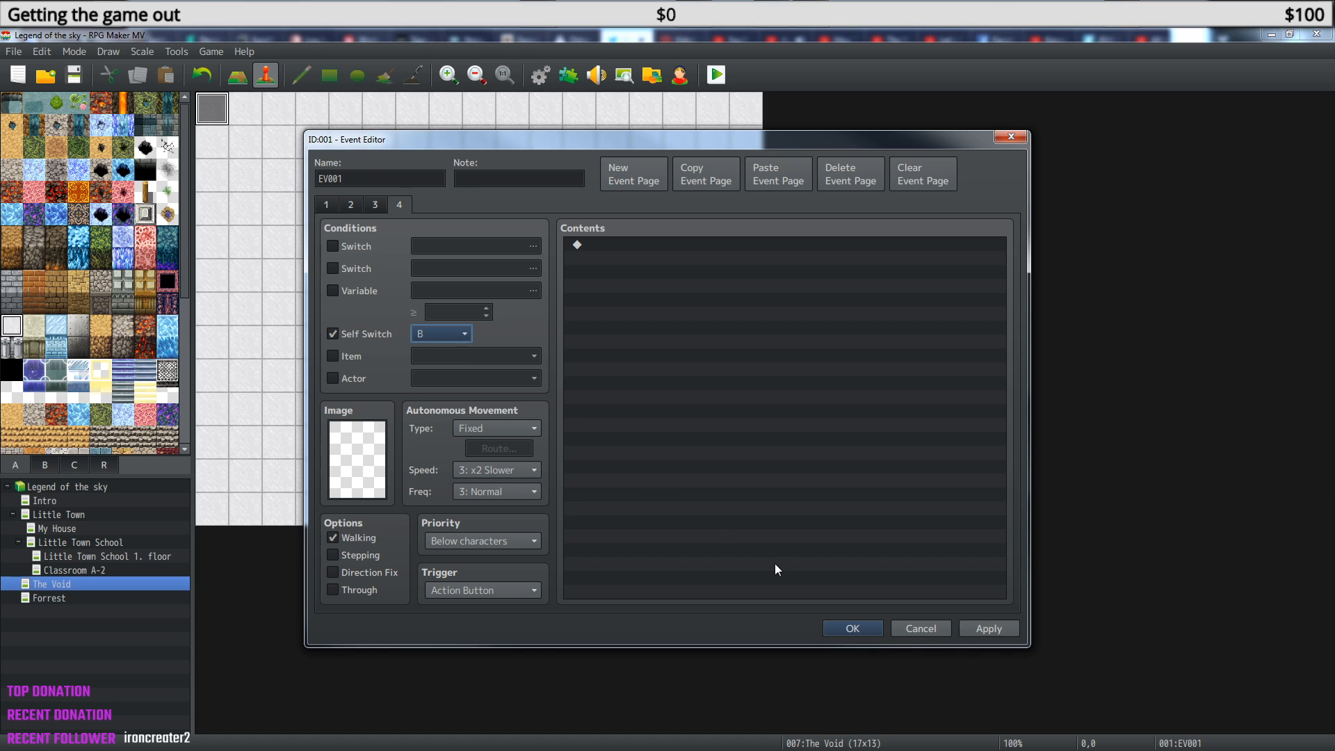
click(862, 629)
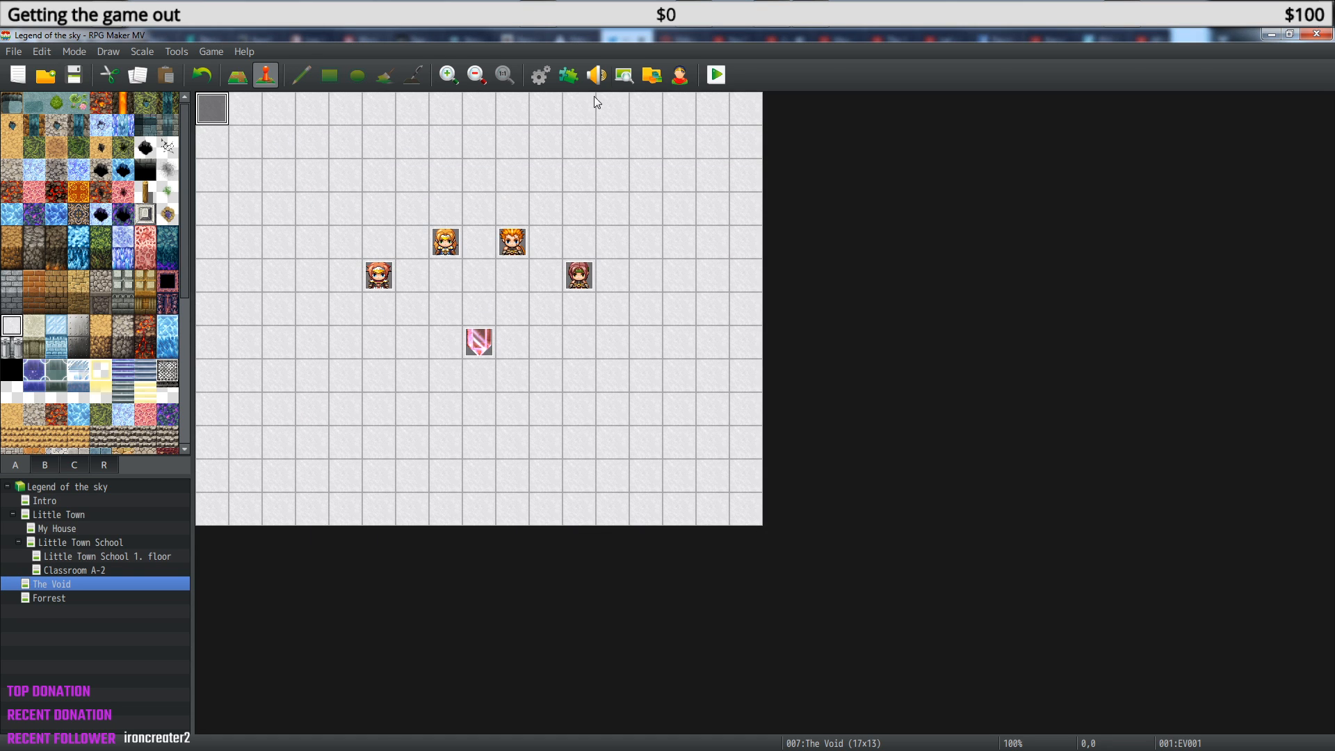
Launch a playtest and load the File 3 save in Classroom A-2.
click(717, 76)
click(679, 416)
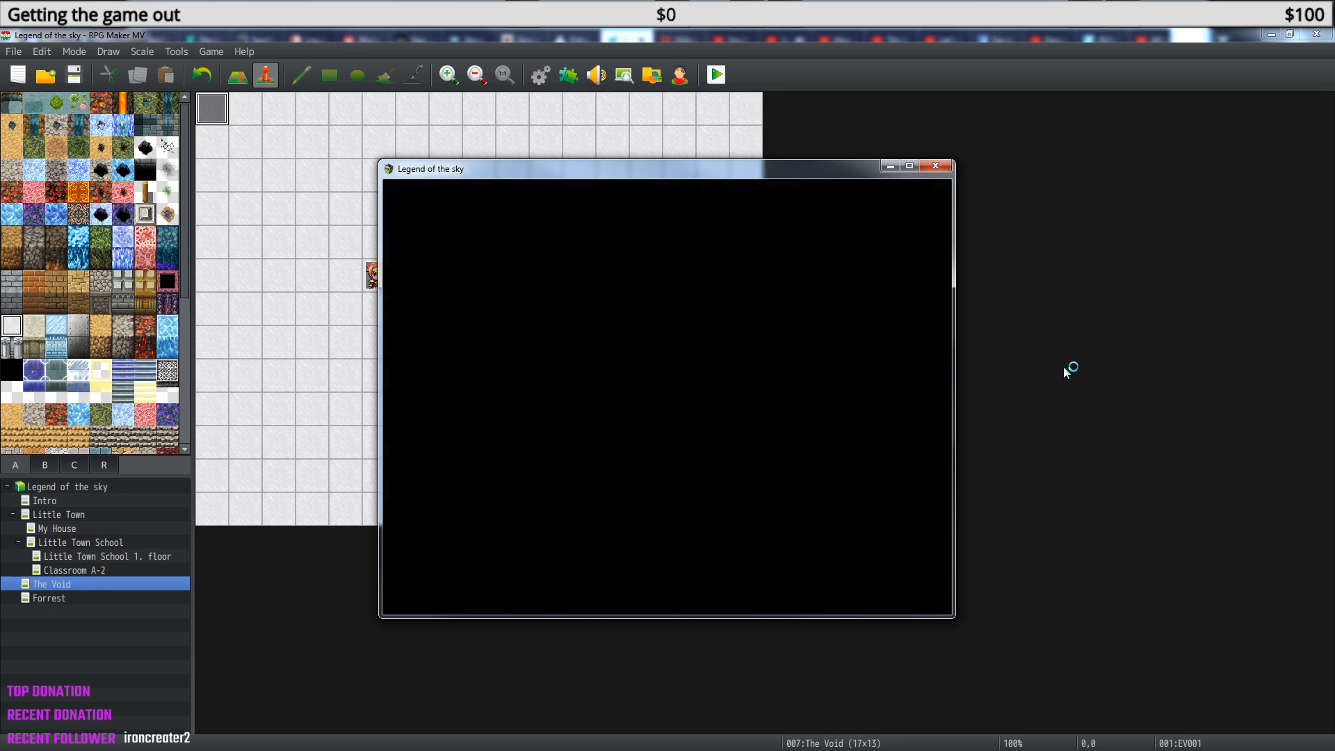
key(Return)
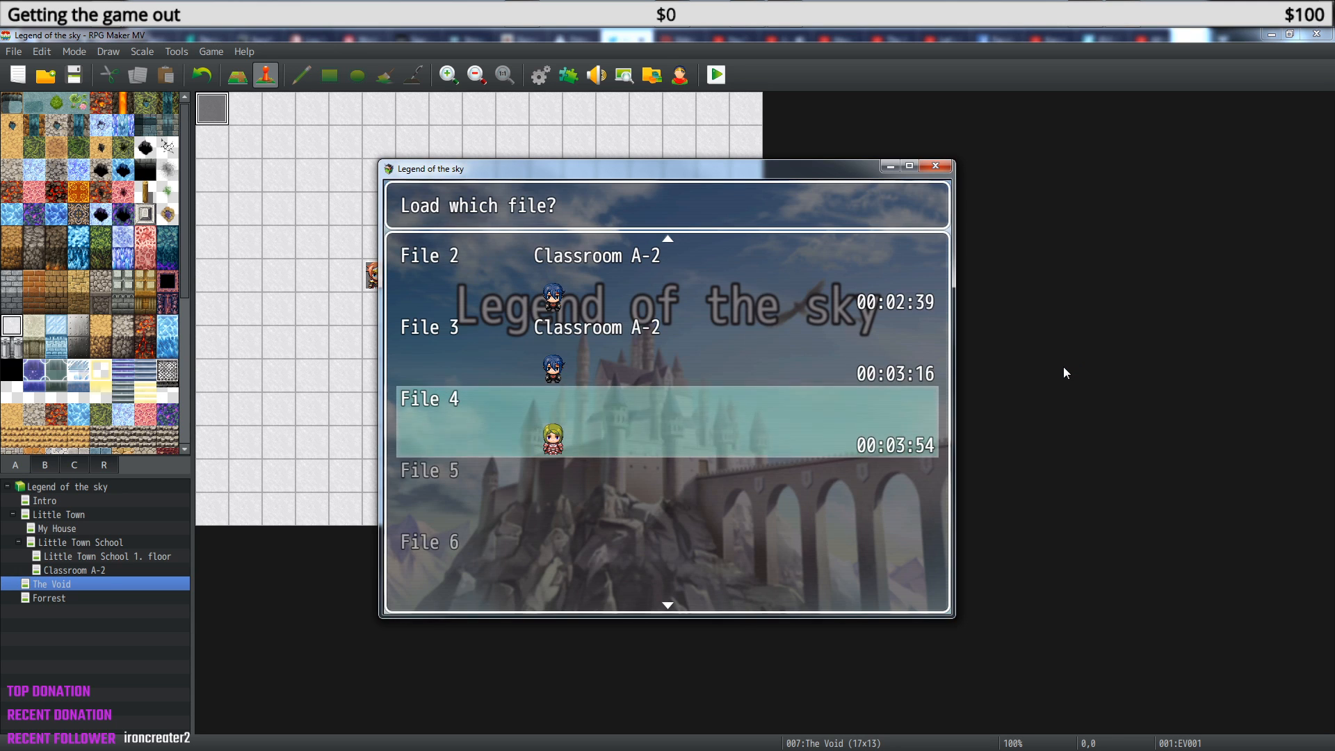
key(Up)
key(Return)
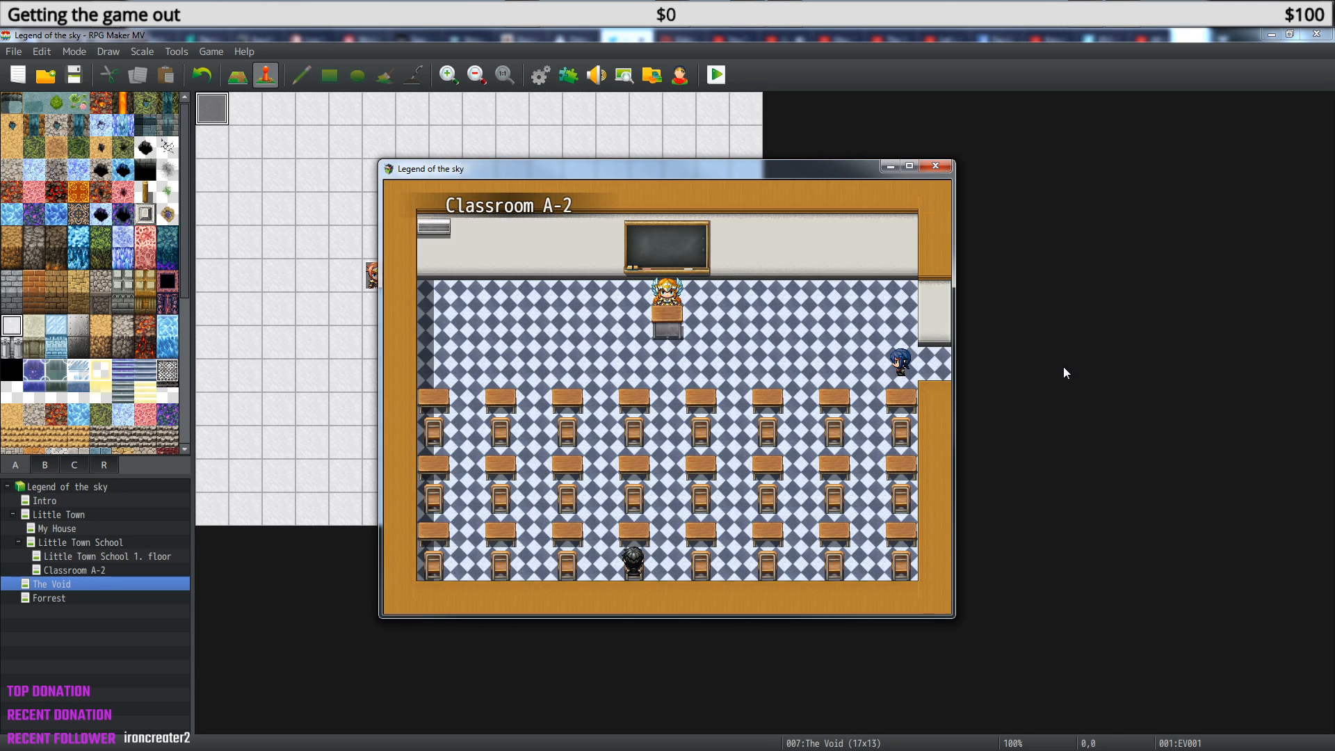
Play through The Void cutscene, answer No to the leftmost hero's "Will be the Hero of the land." choice, and end the playtest.
key(Right)
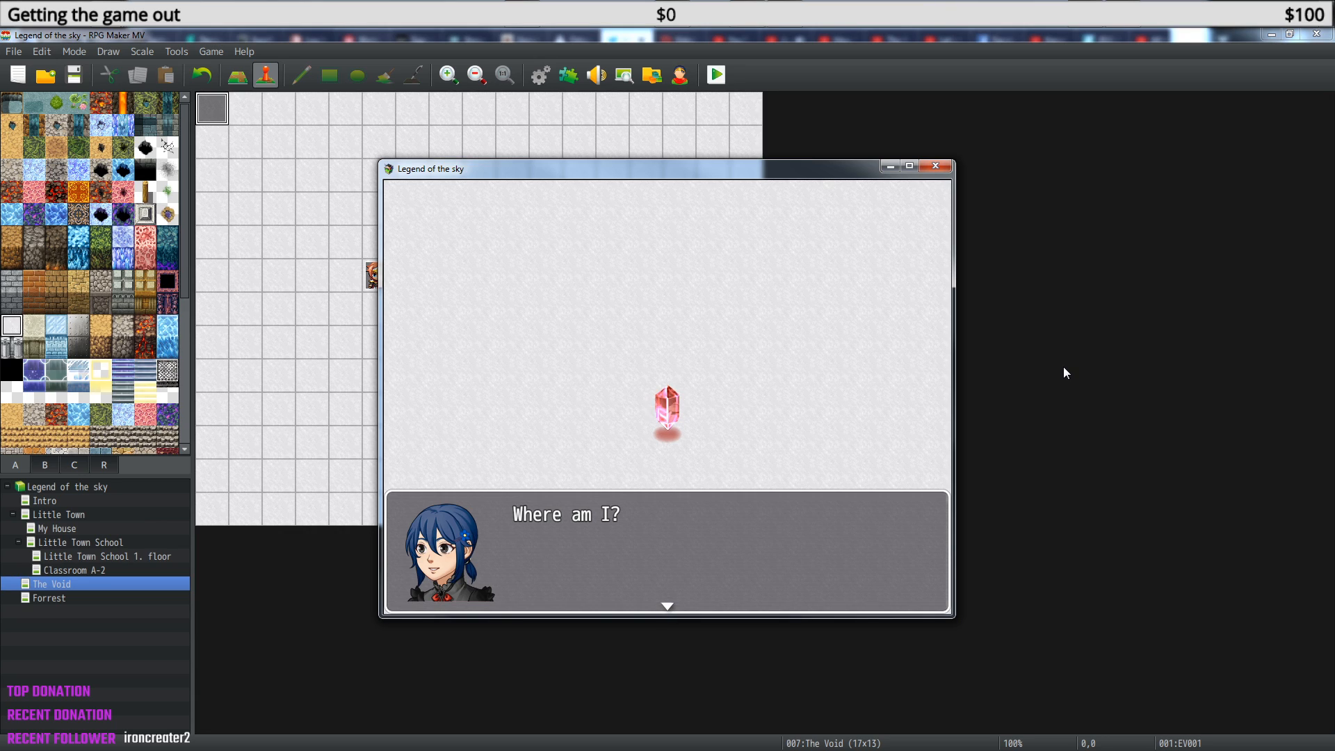
key(Return)
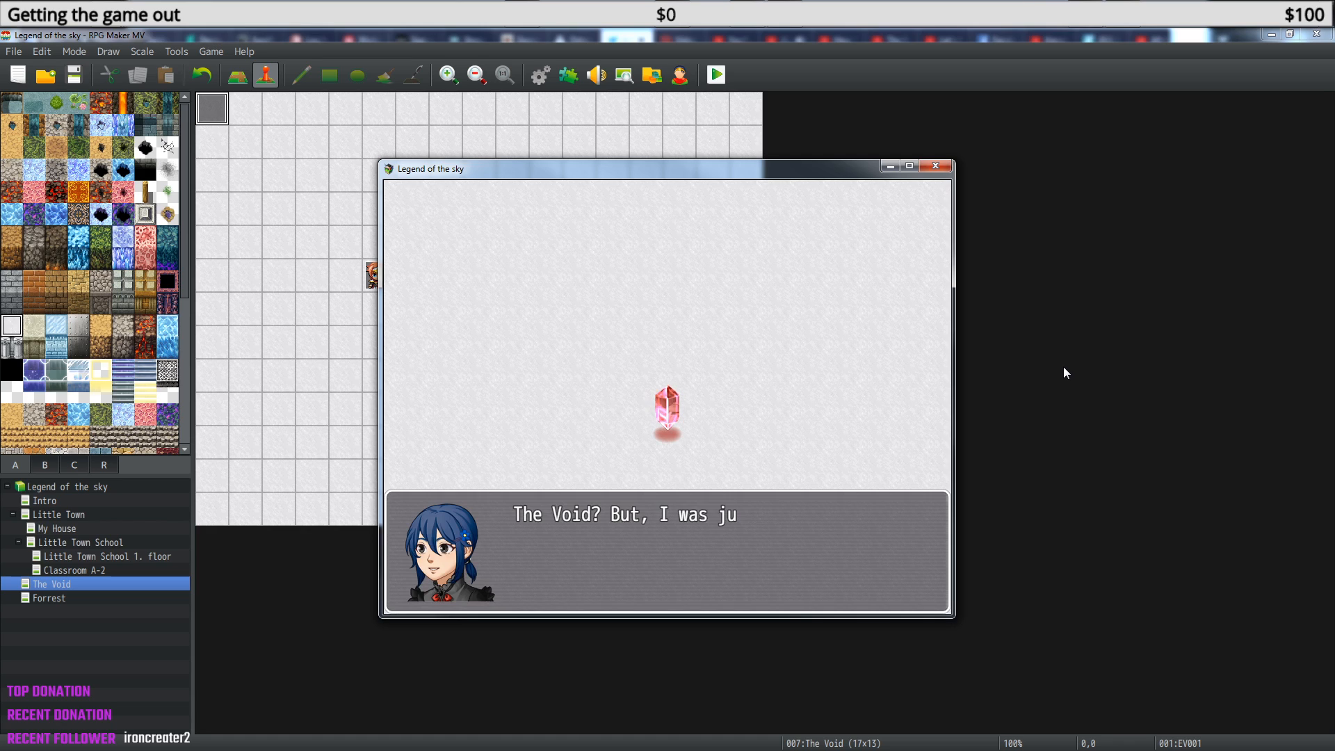
key(Return)
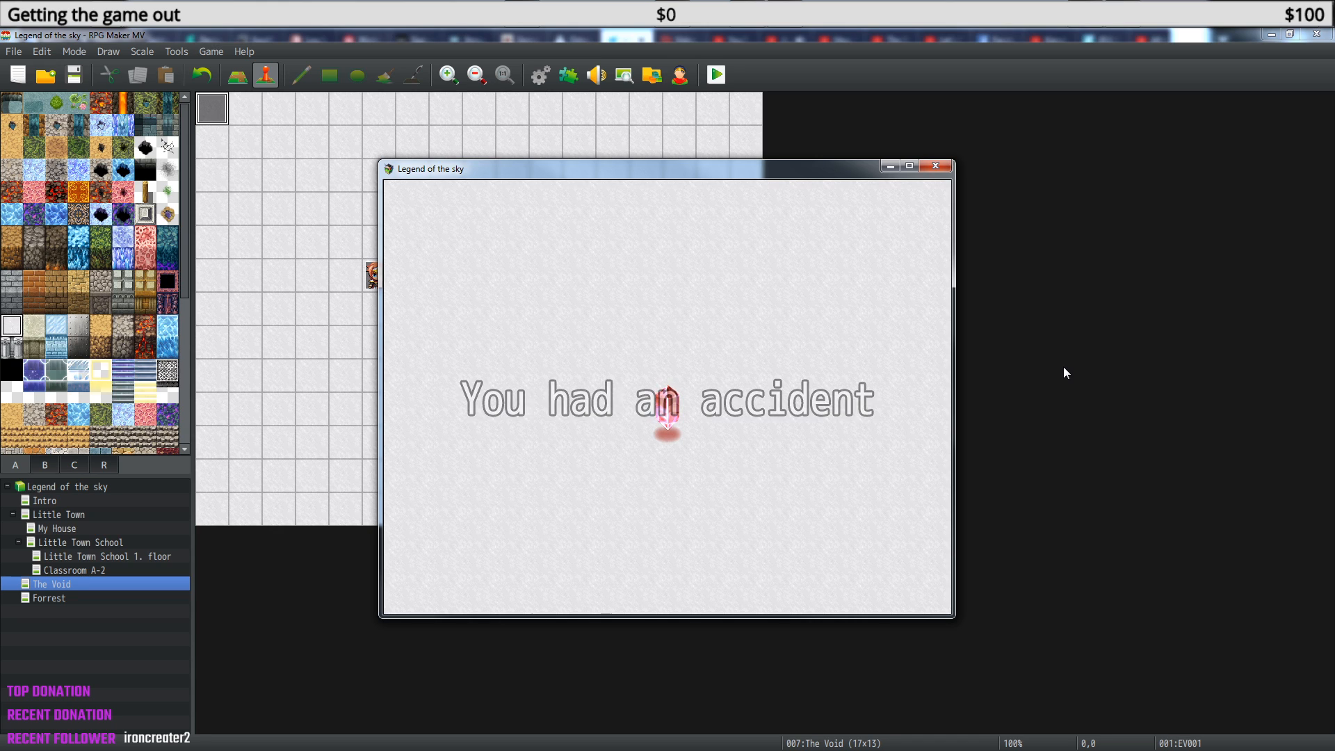
key(Return)
key(Return)
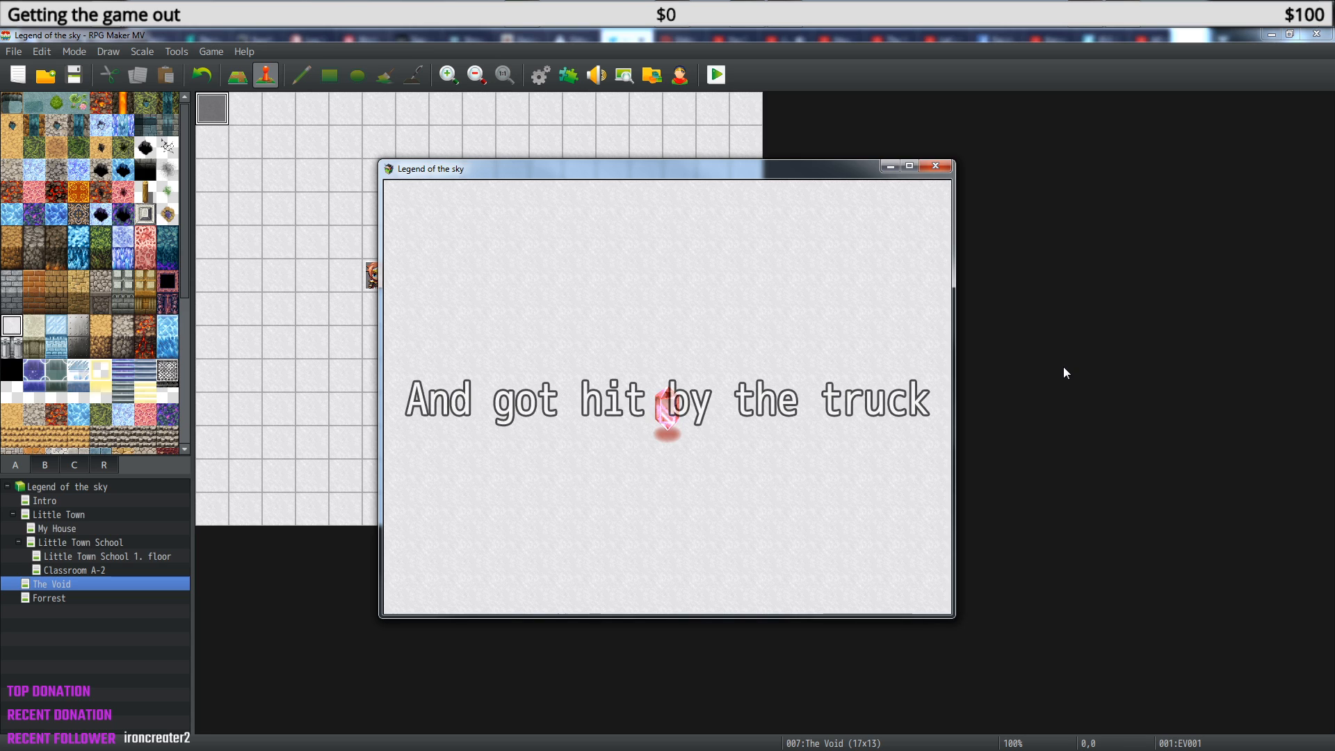
key(Return)
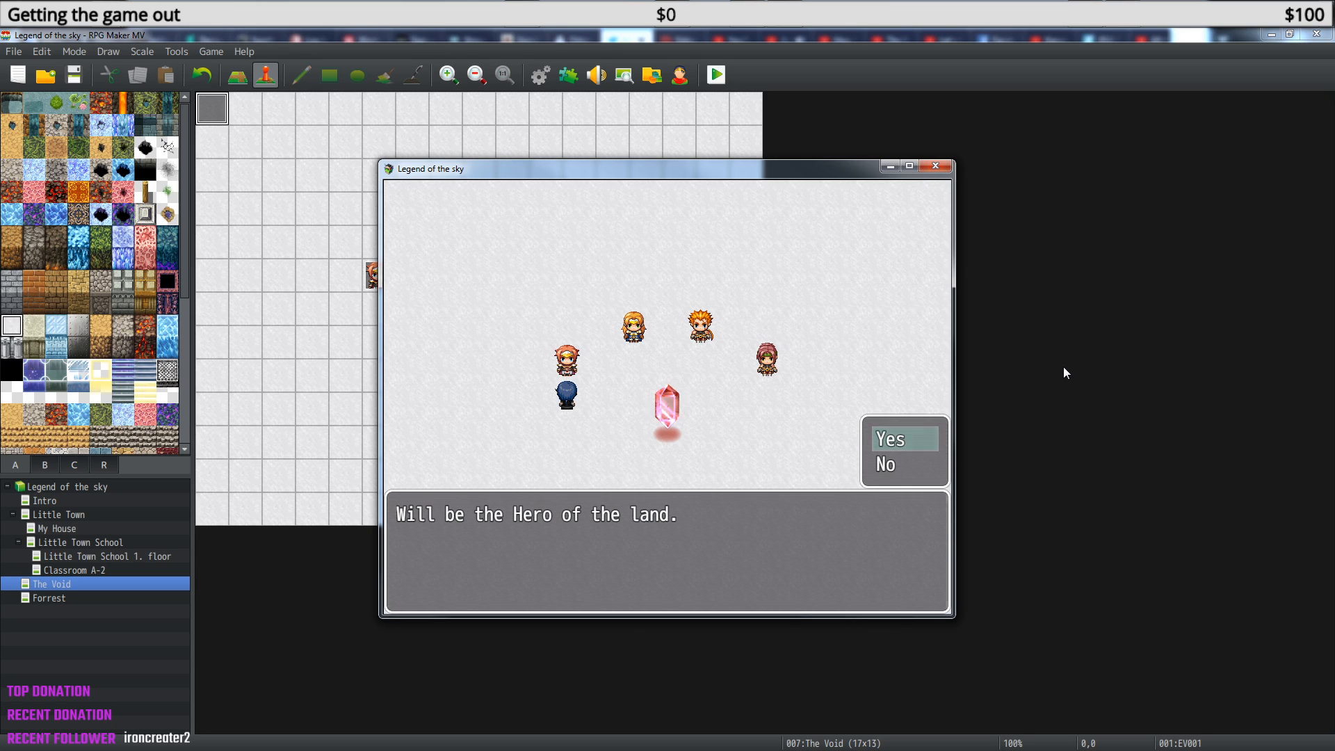
key(Down)
key(Return)
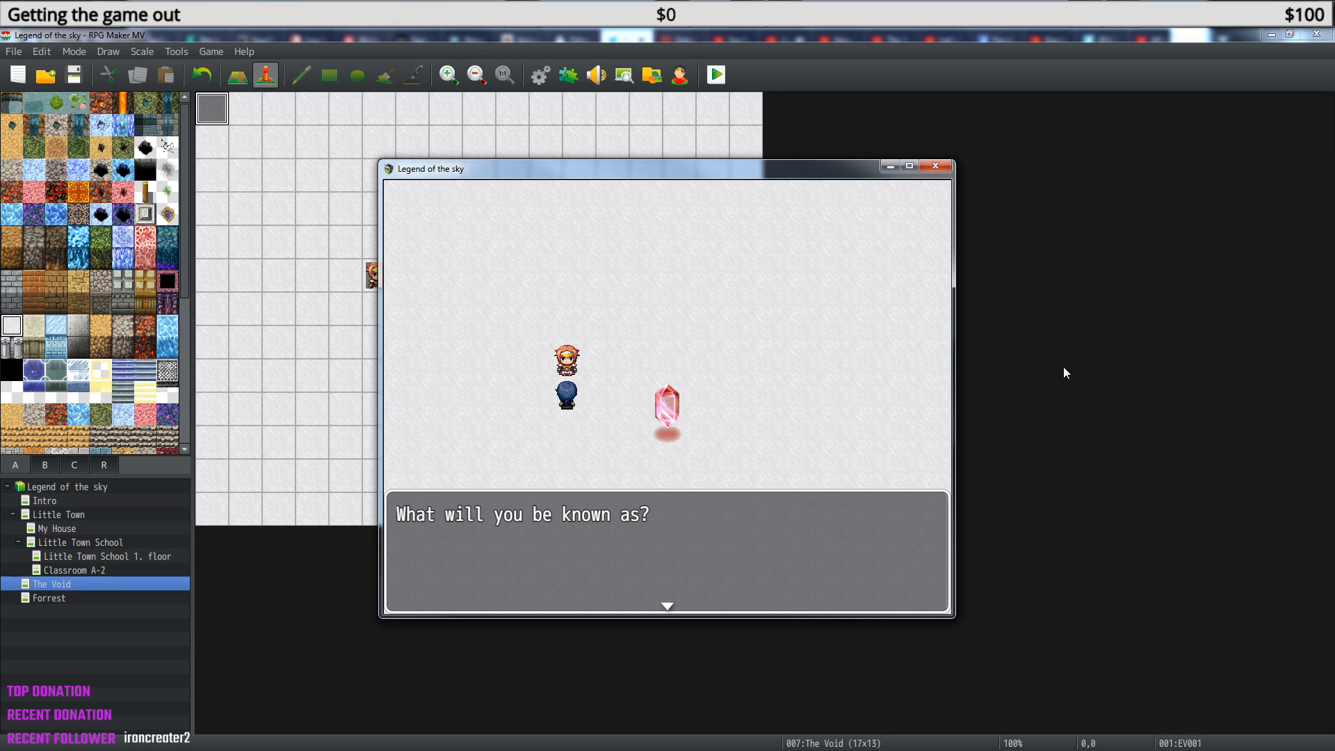
click(939, 165)
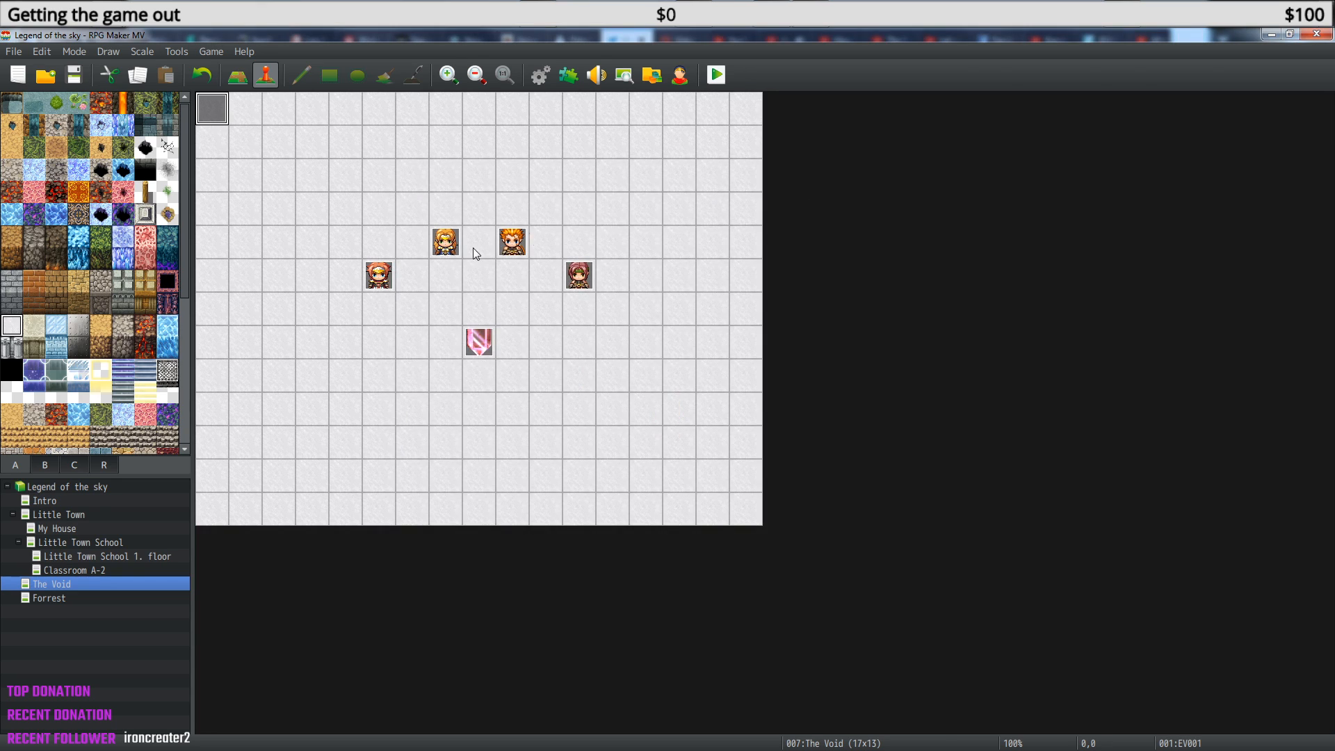
In EV003, move the Go on, Pick a winner and Self Switch A commands from below the choices into the When Yes branch.
double_click(382, 275)
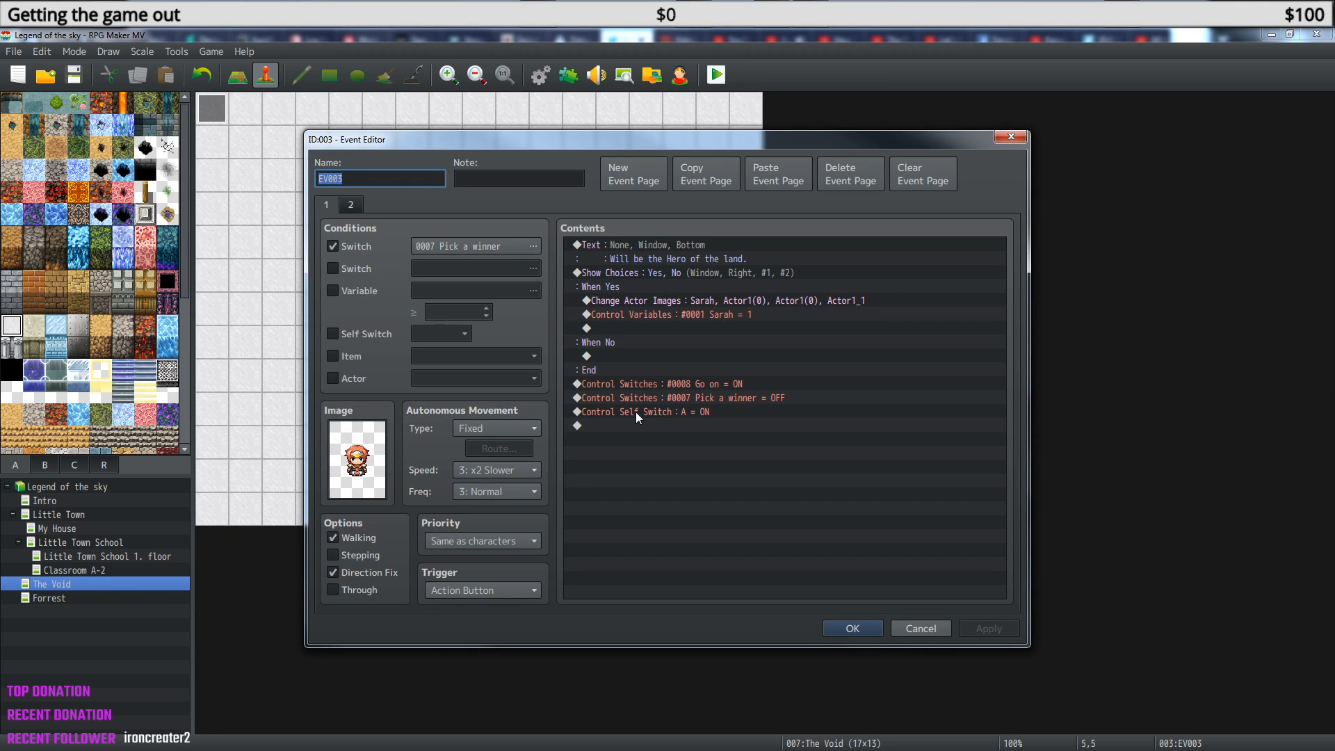
click(606, 356)
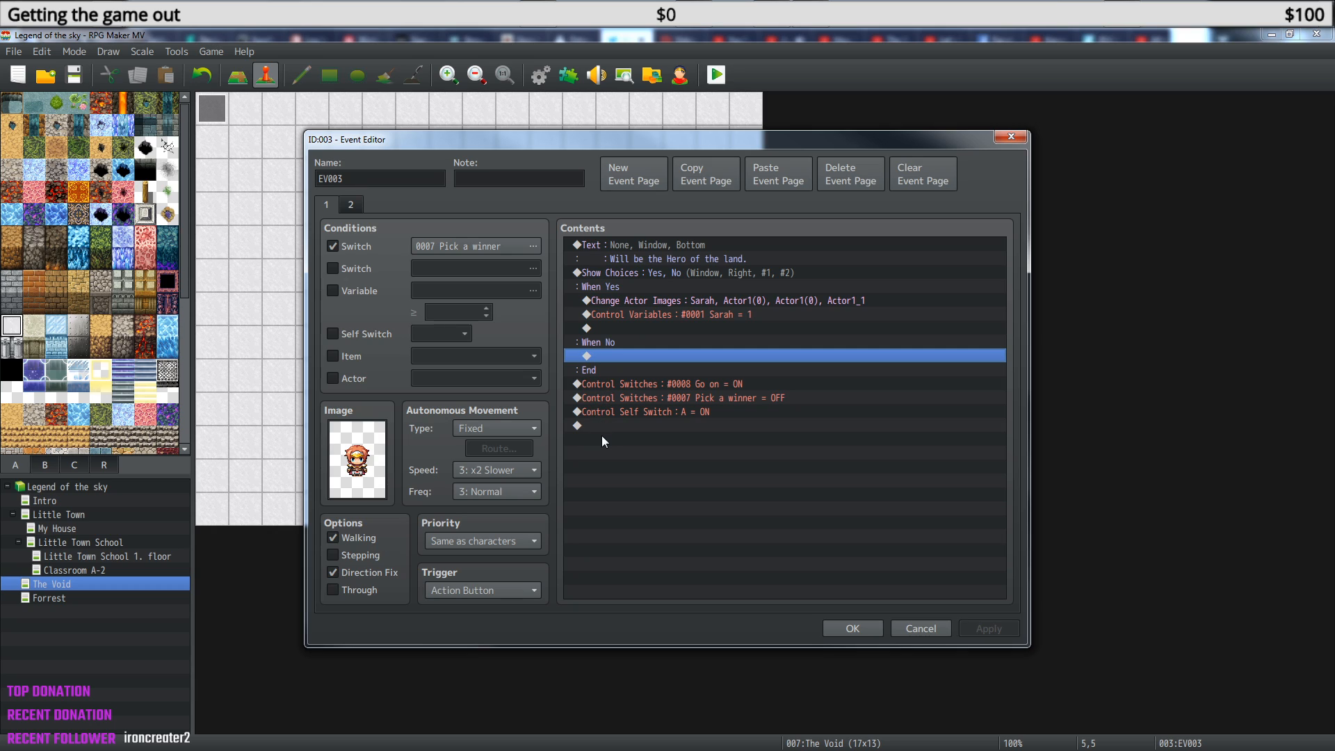
click(645, 386)
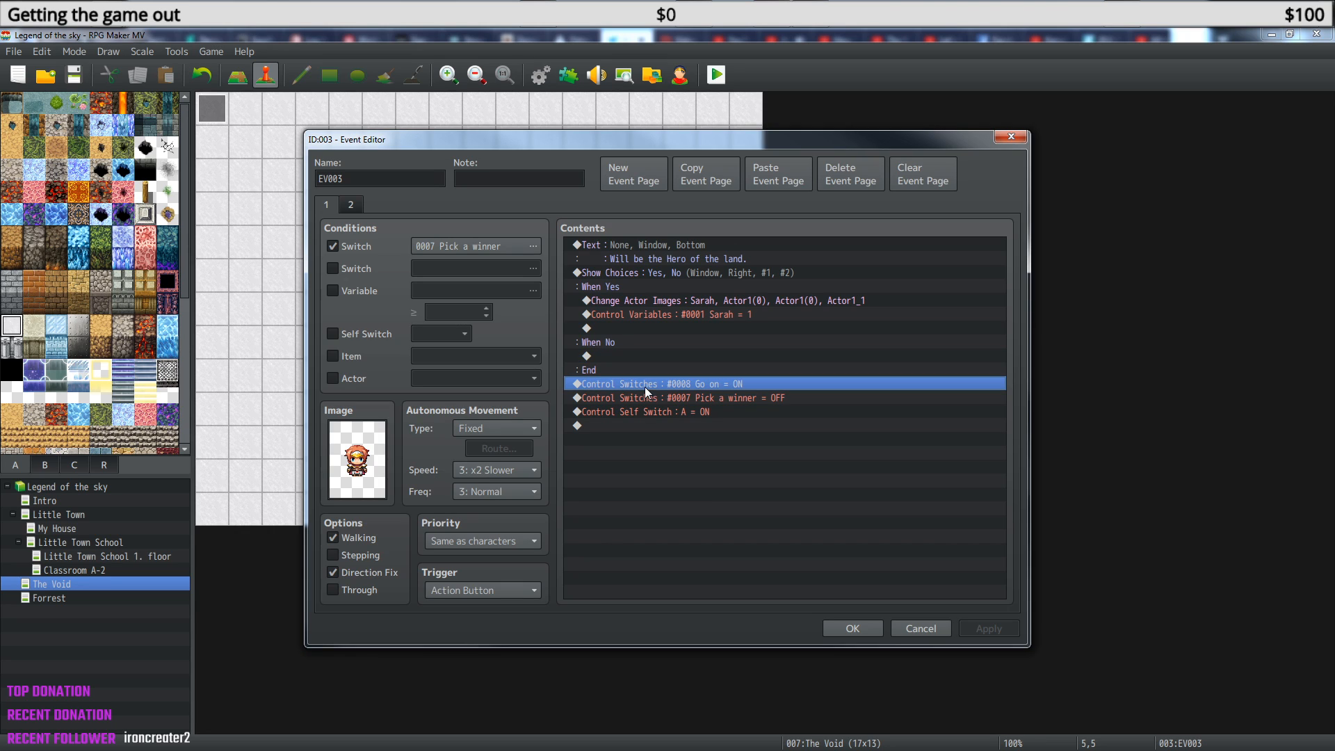
click(648, 402)
drag(653, 386, 649, 411)
key(ctrl+x)
click(628, 327)
key(ctrl+v)
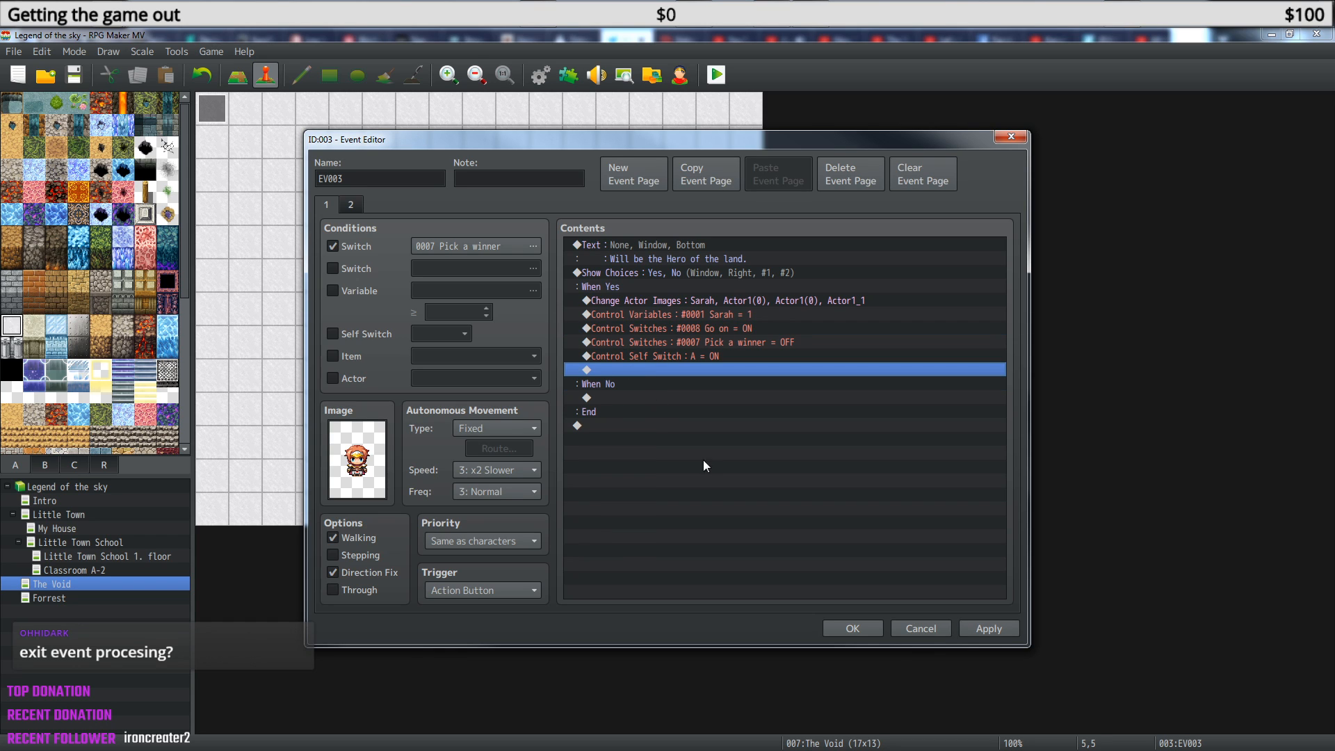
click(865, 627)
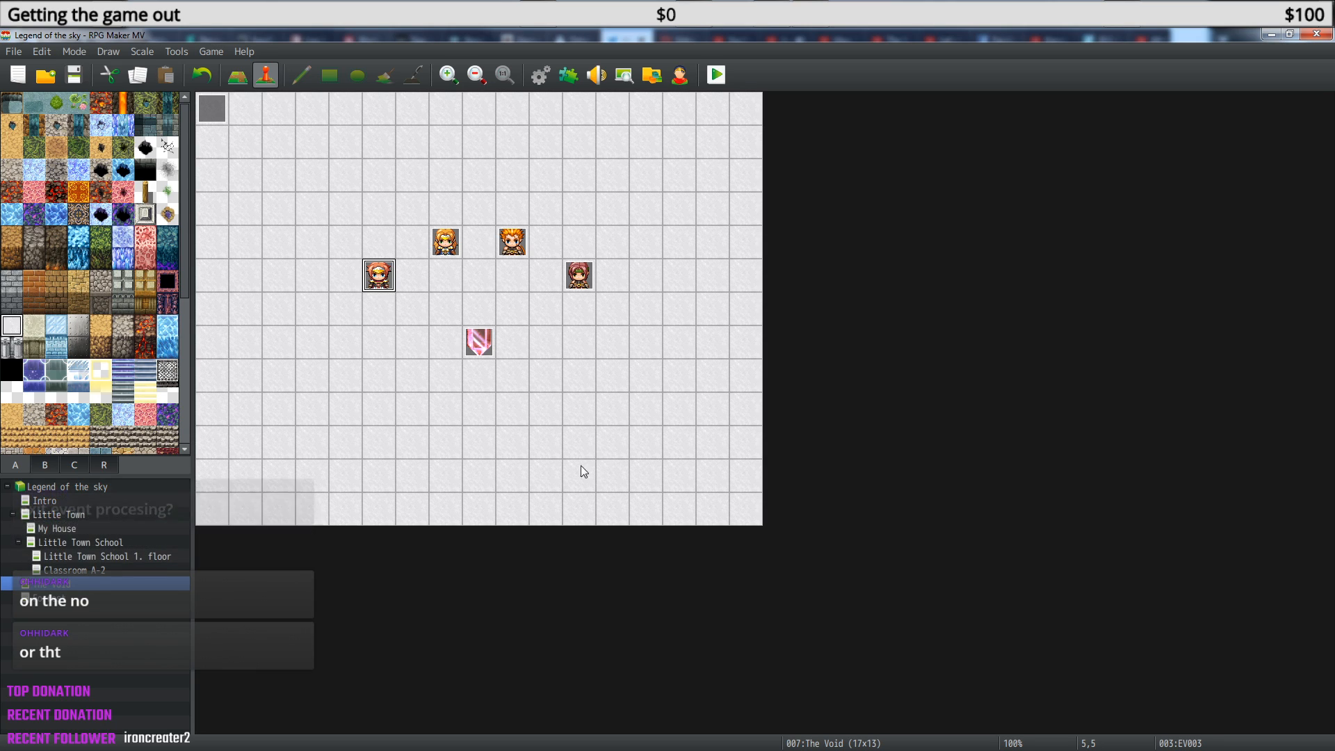
In EV004, move the Go on, Pick a winner and Self Switch A commands into the When Yes branch.
click(446, 244)
key(Return)
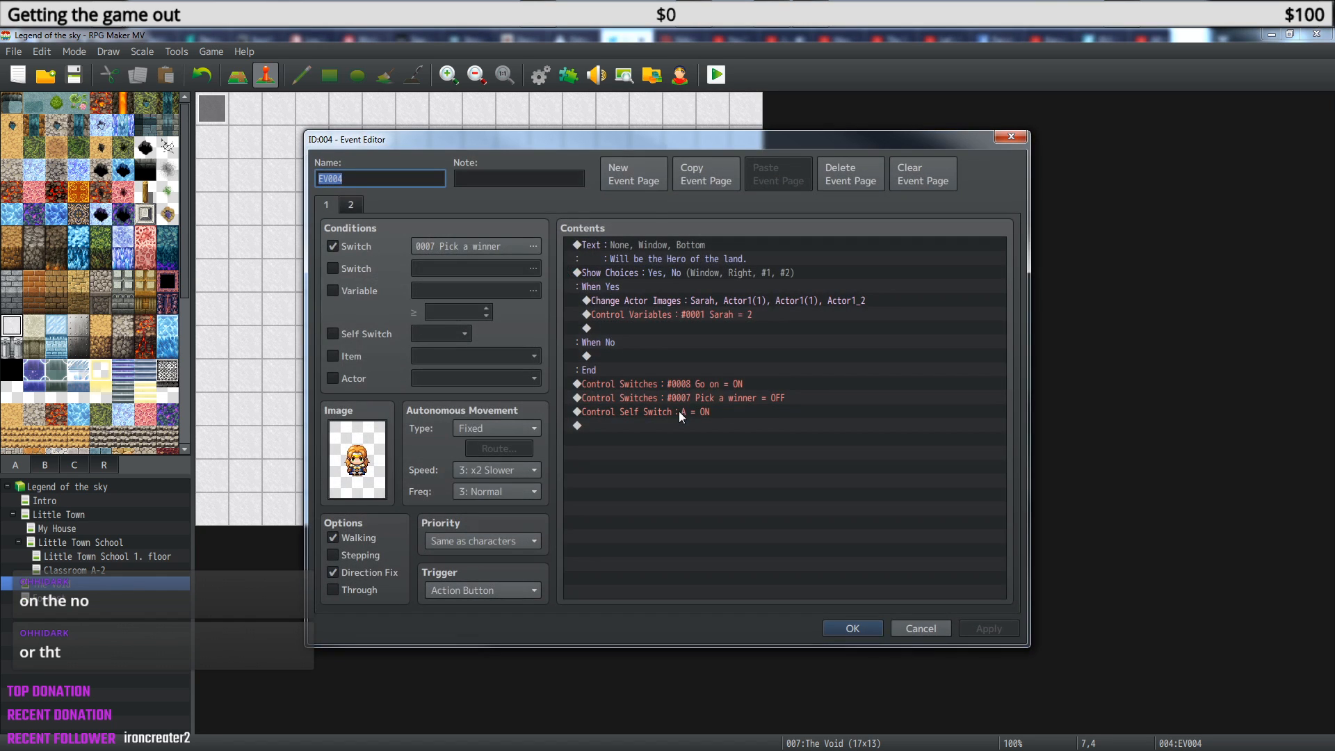
drag(677, 385, 673, 404)
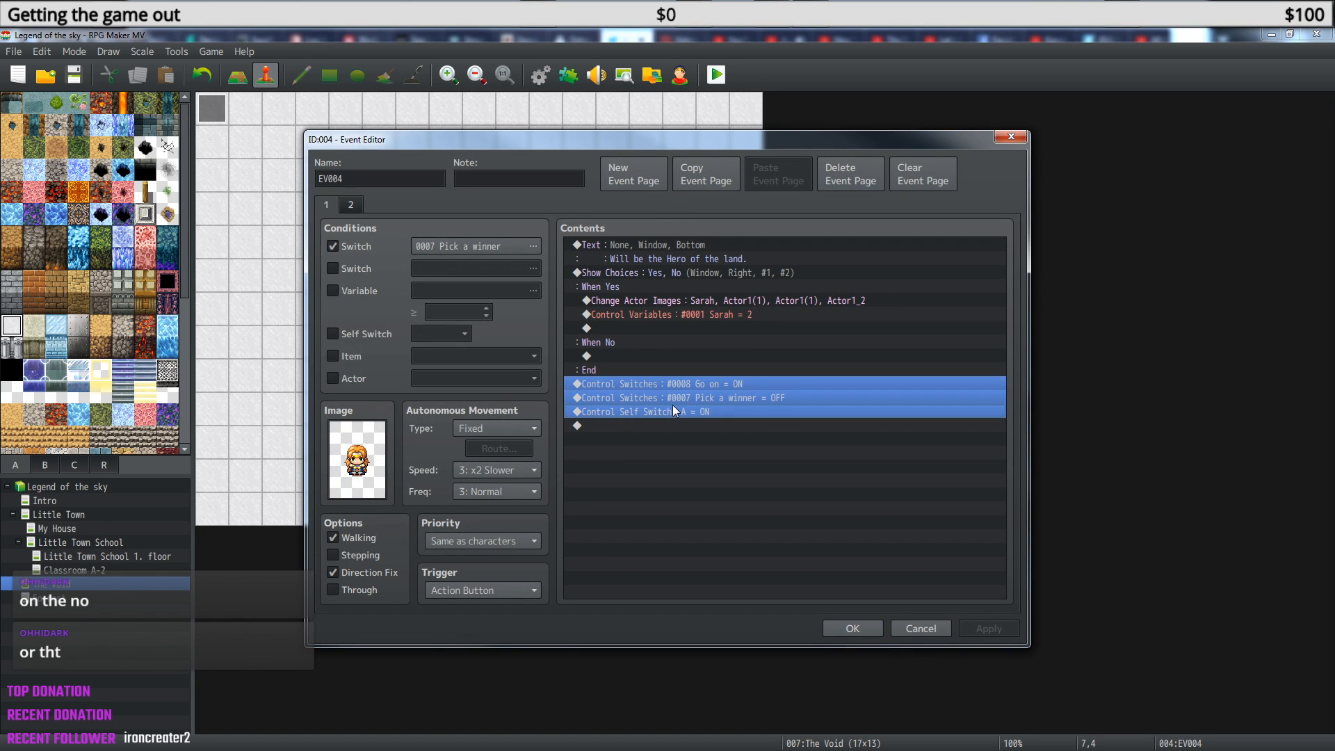
key(ctrl+x)
click(620, 329)
key(ctrl+v)
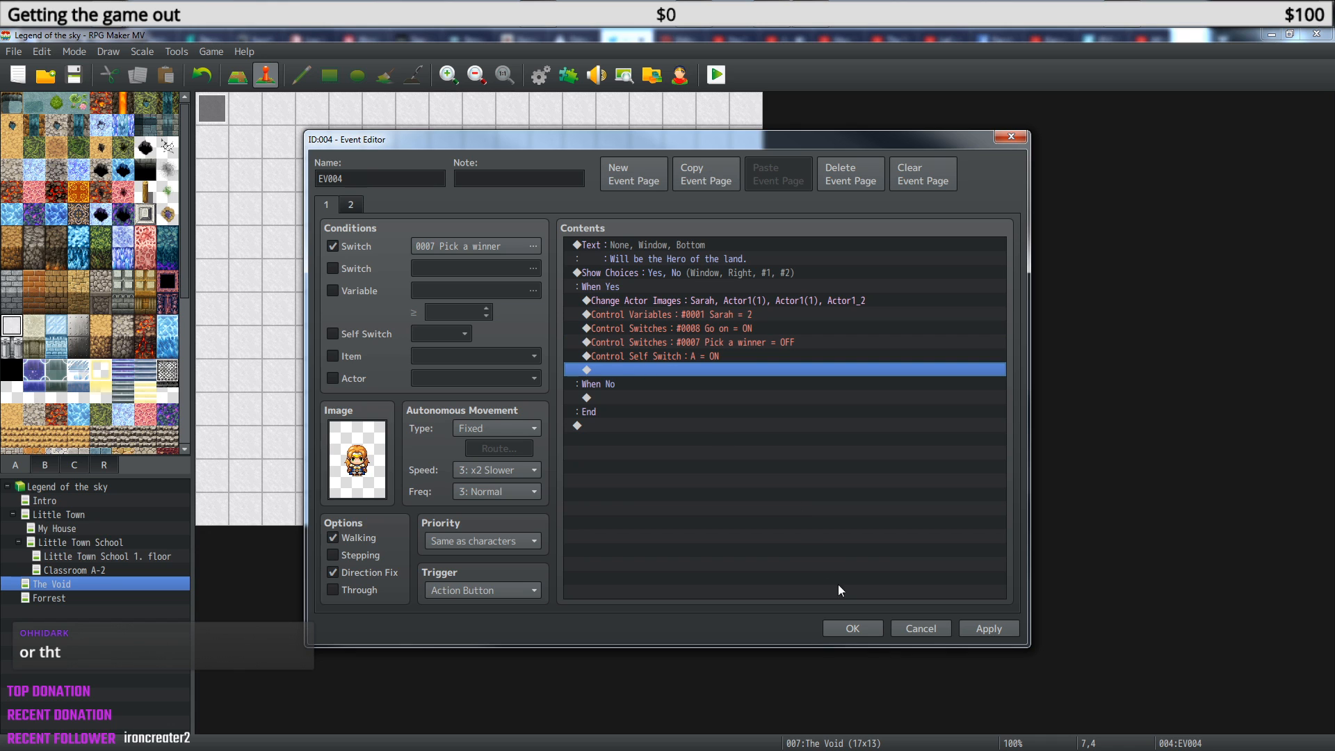
click(854, 628)
In EV005, move the Go on, Pick a winner and Self Switch A commands into the When Yes branch.
key(Right)
key(Right)
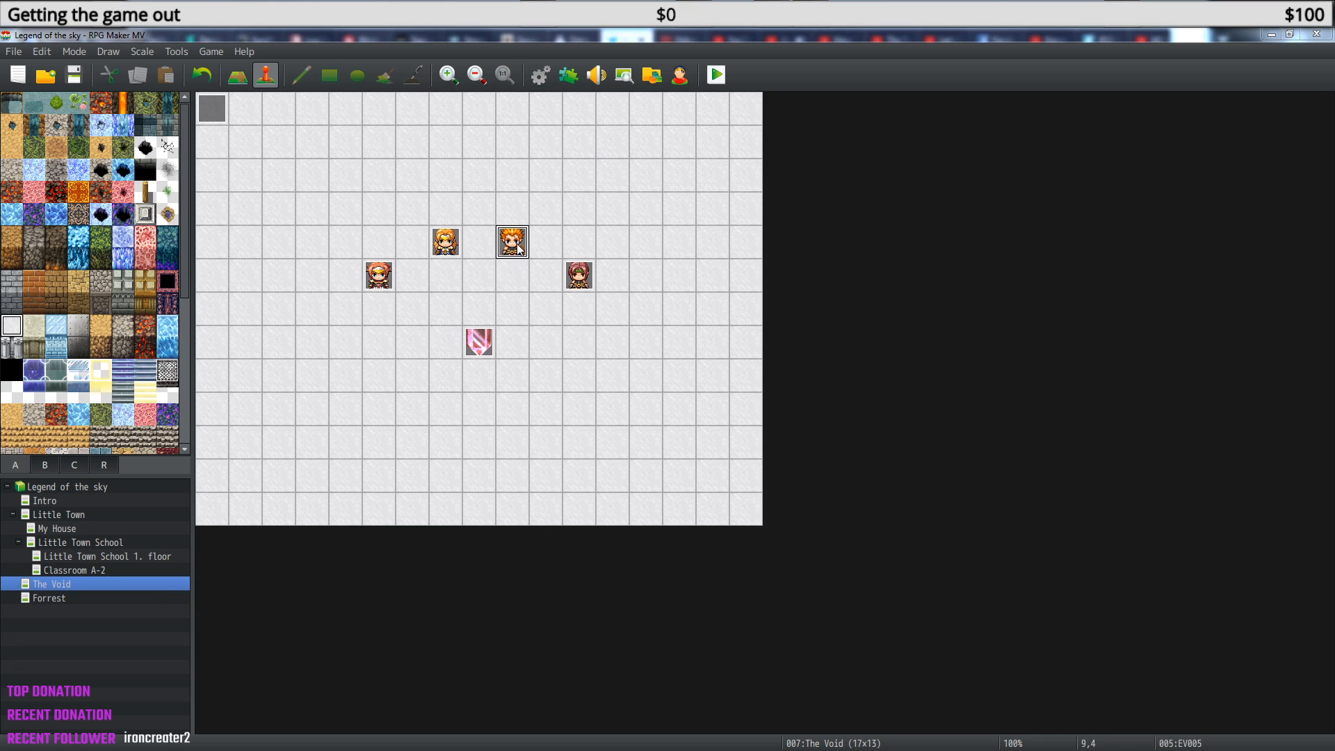
key(Return)
drag(683, 385, 682, 411)
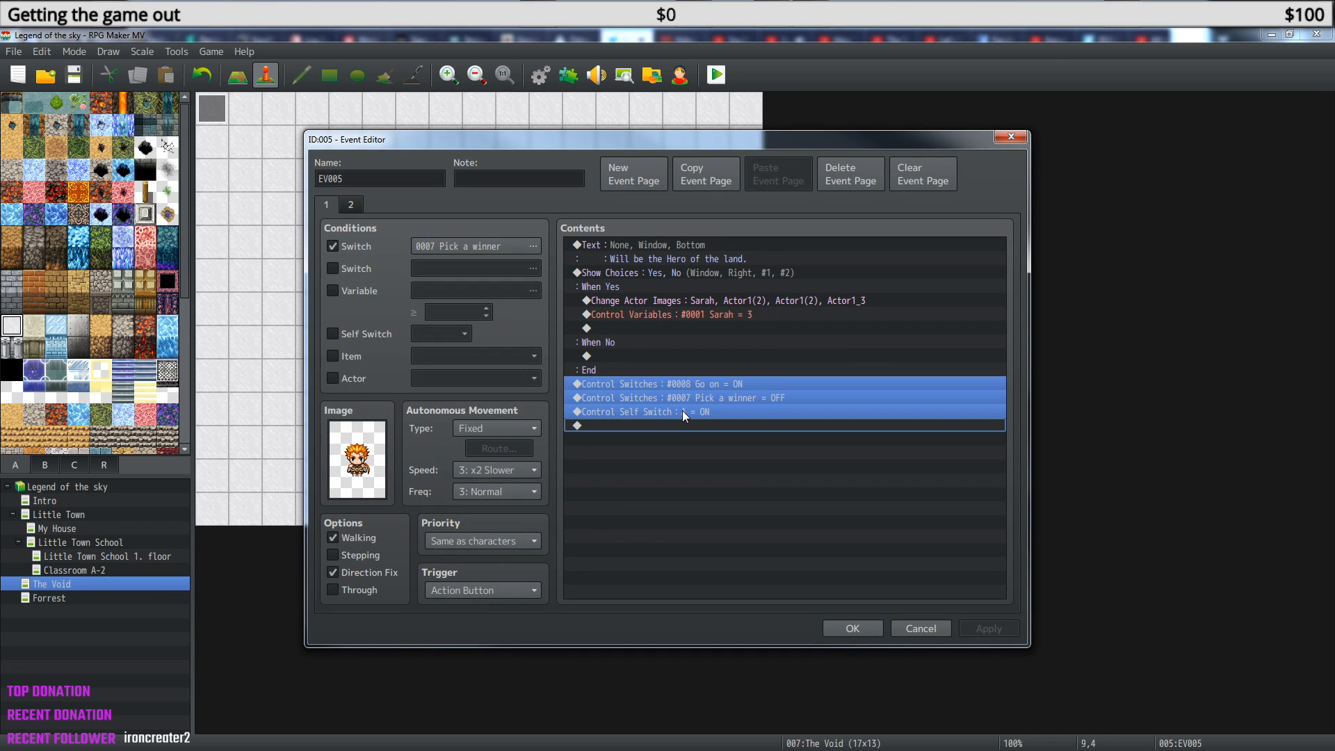
key(ctrl+x)
click(627, 328)
key(ctrl+v)
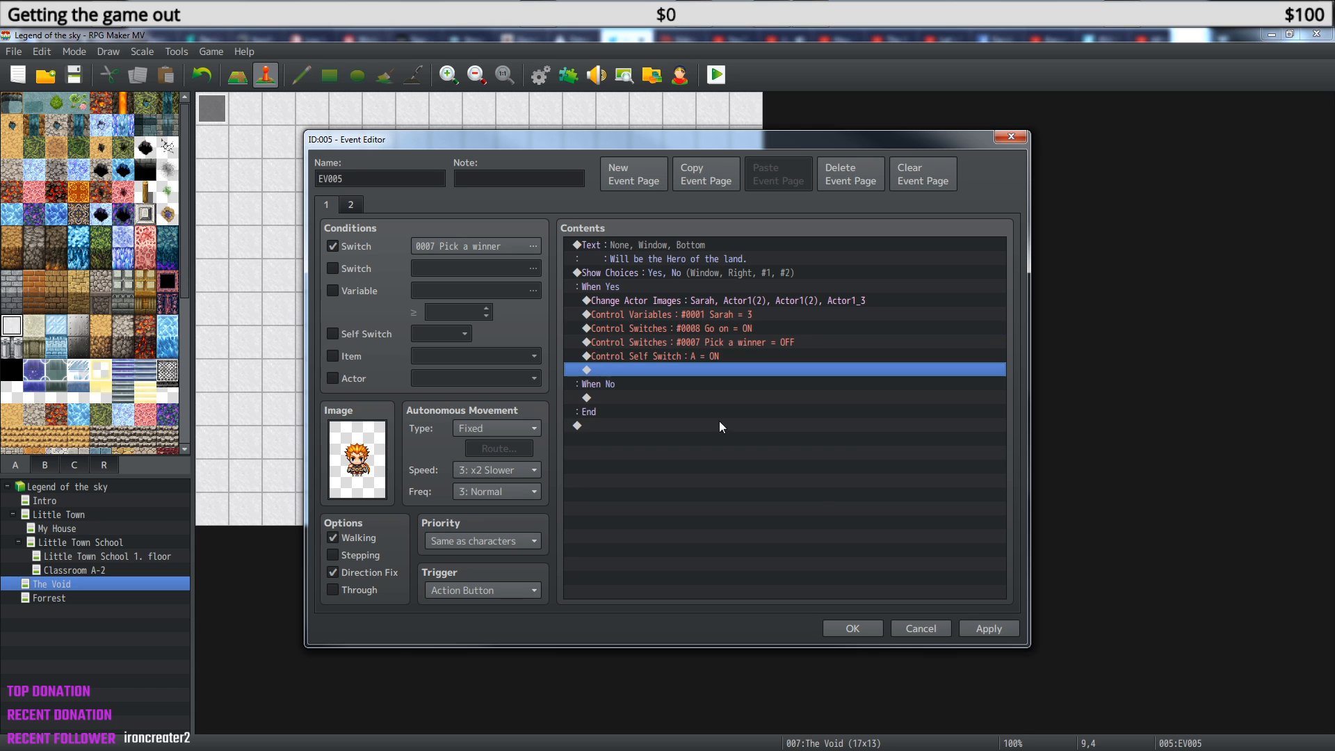
click(850, 627)
In EV006, move the Go on, Pick a winner and Self Switch A commands into the When Yes branch.
double_click(582, 285)
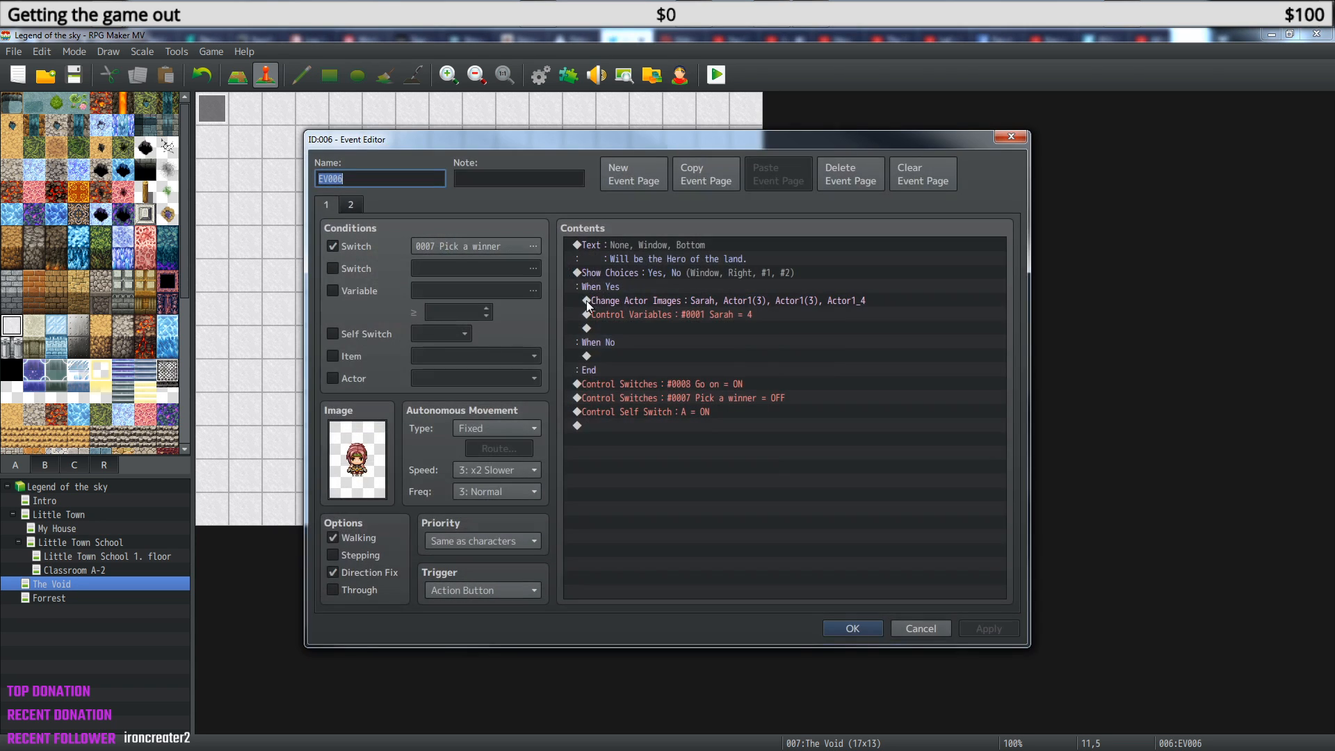
drag(656, 382, 661, 412)
key(ctrl+x)
click(641, 328)
key(ctrl+v)
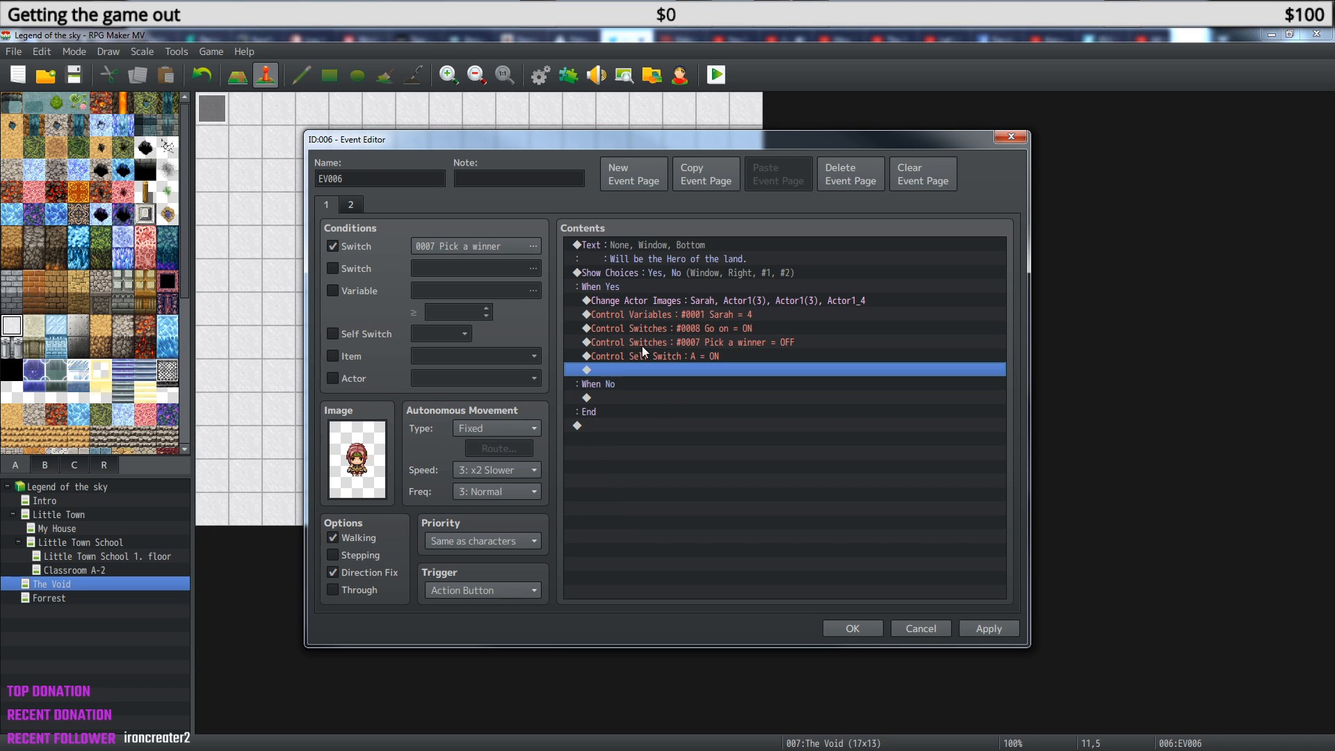
click(854, 629)
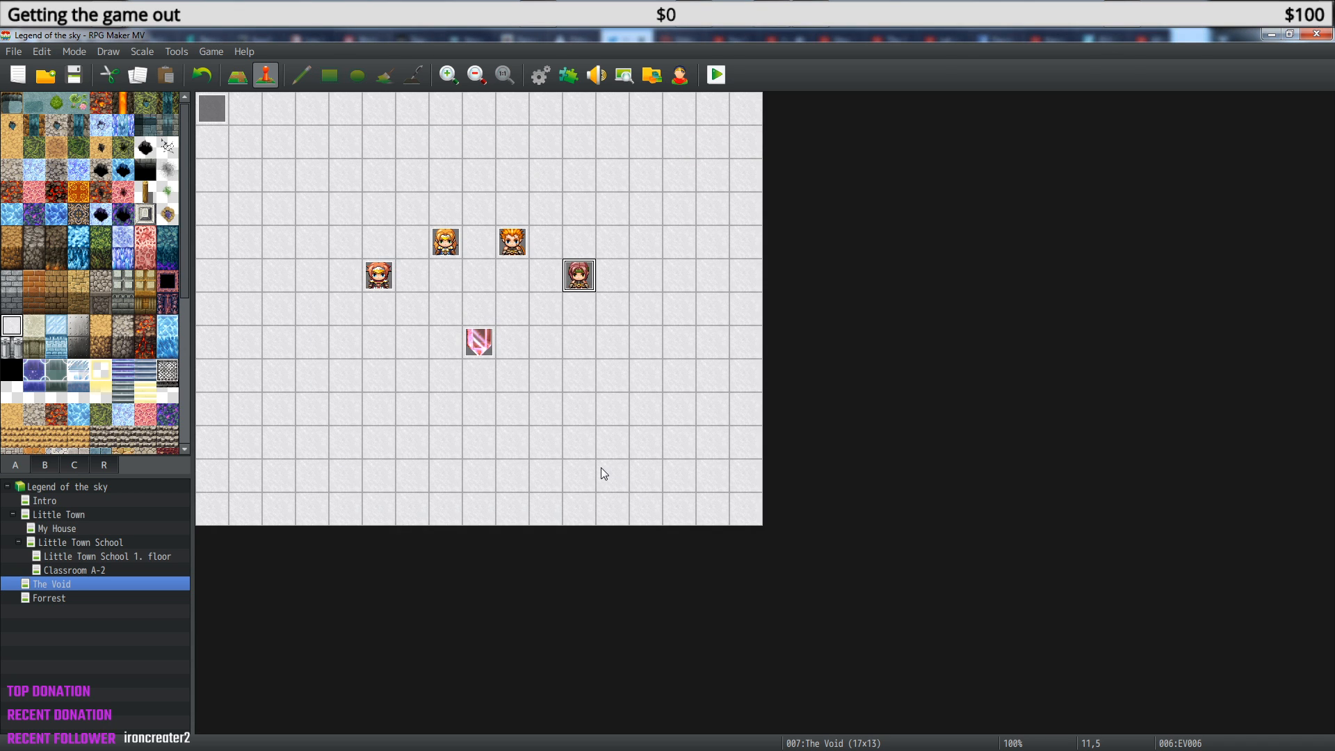
Start a playtest of the game, saving the pending changes to the project.
click(712, 76)
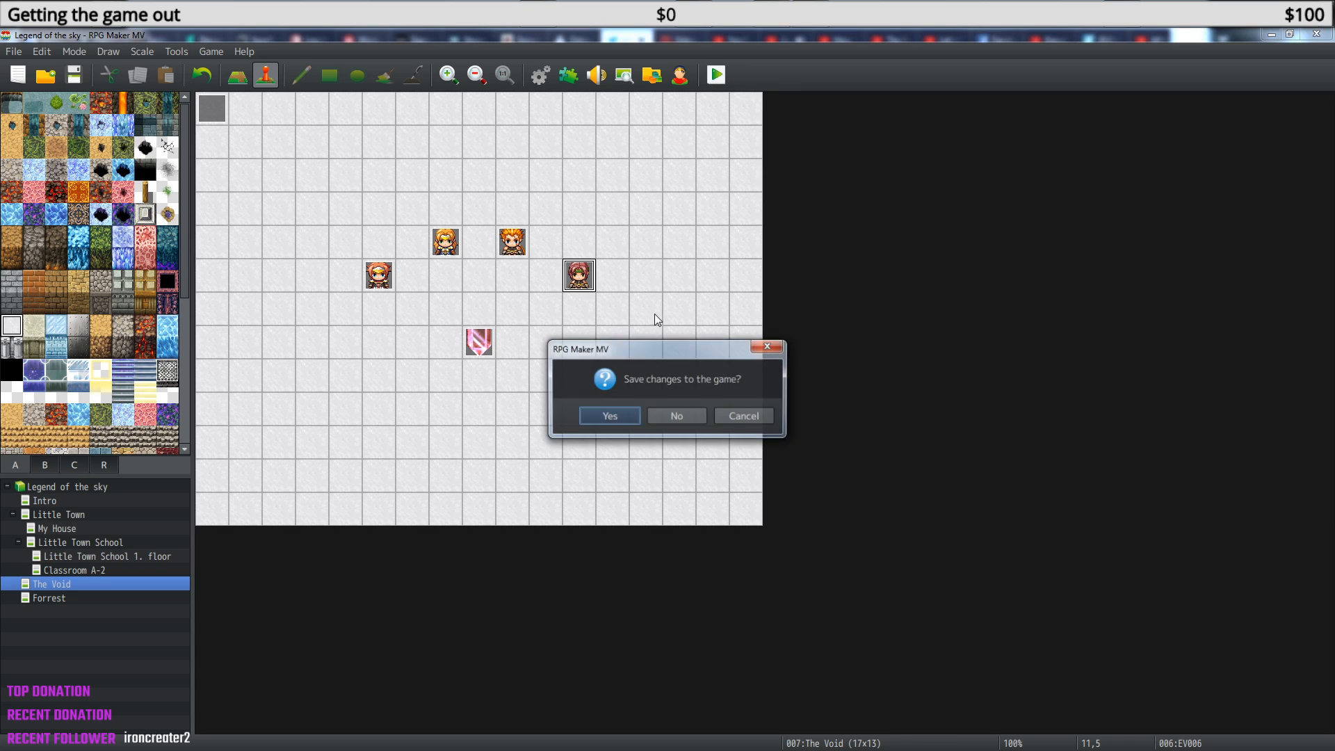
click(625, 421)
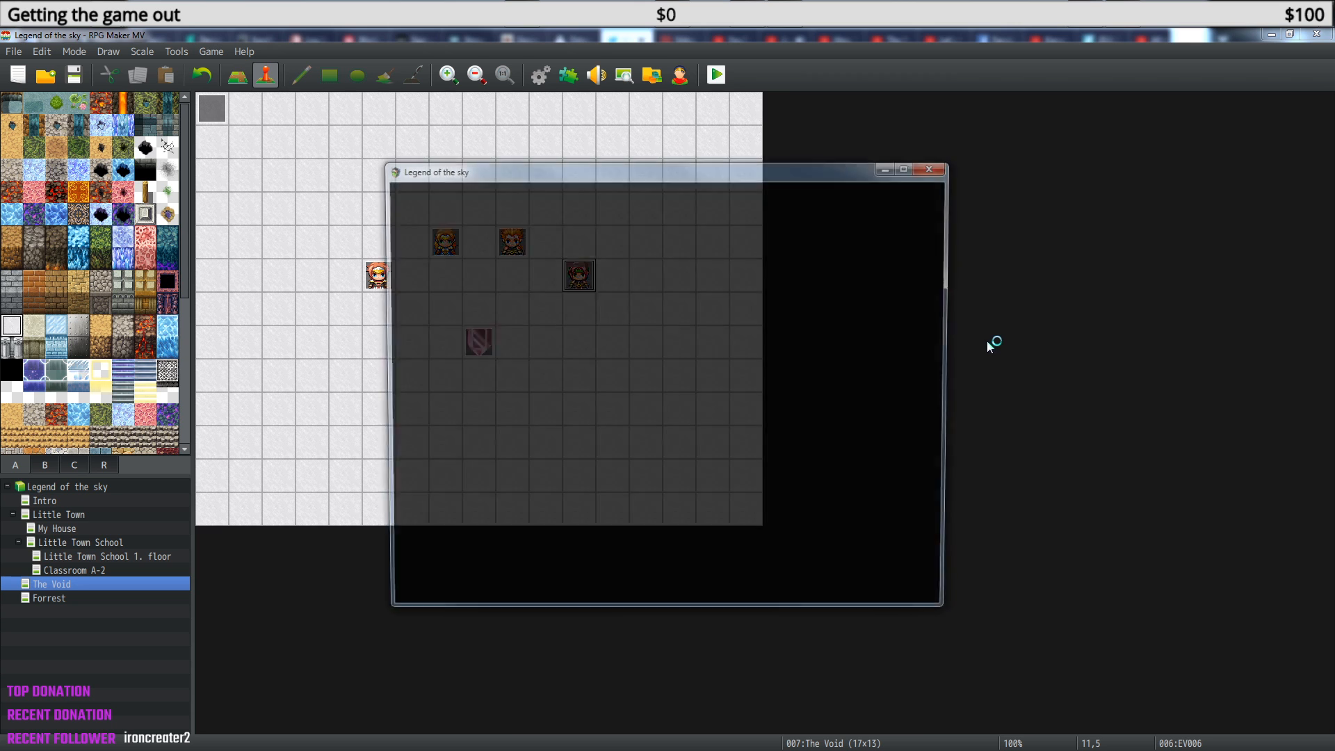
key(Return)
key(Return)
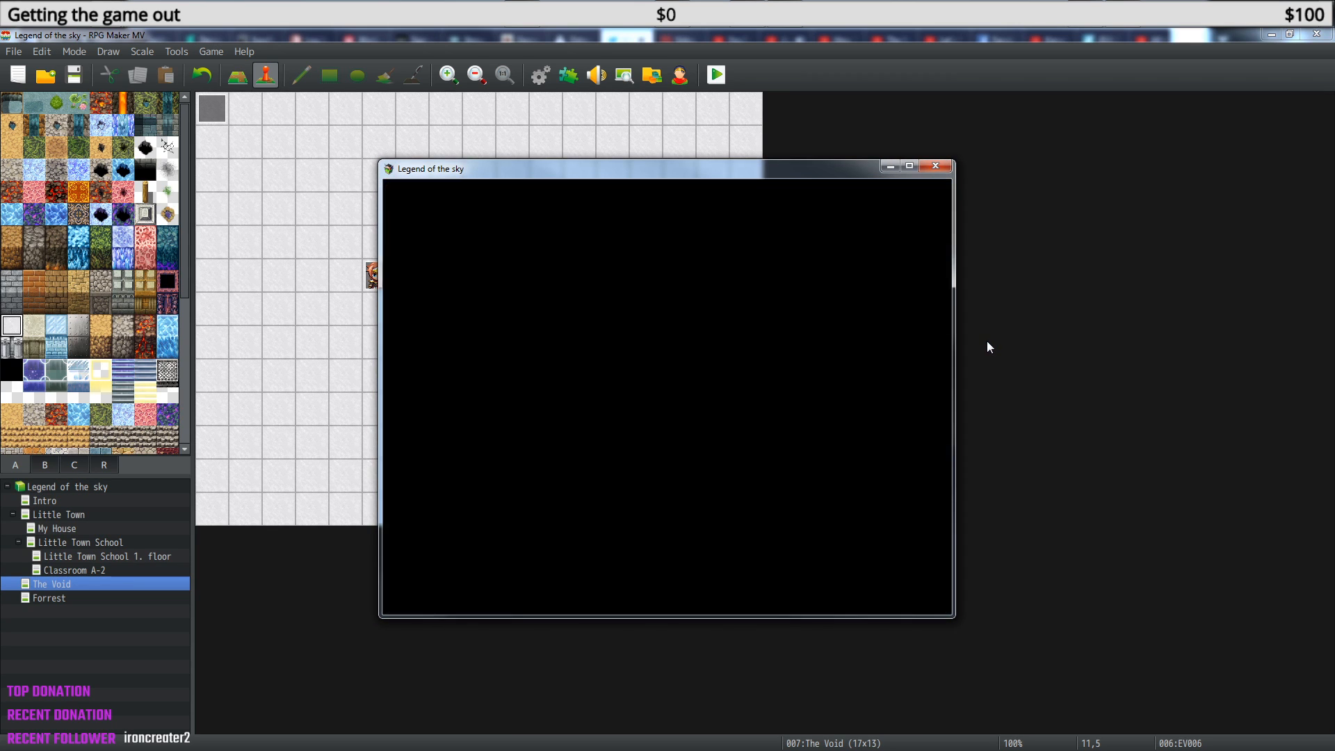
key(Escape)
key(Down)
key(Down)
key(Down)
key(Down)
key(Down)
key(Down)
key(Down)
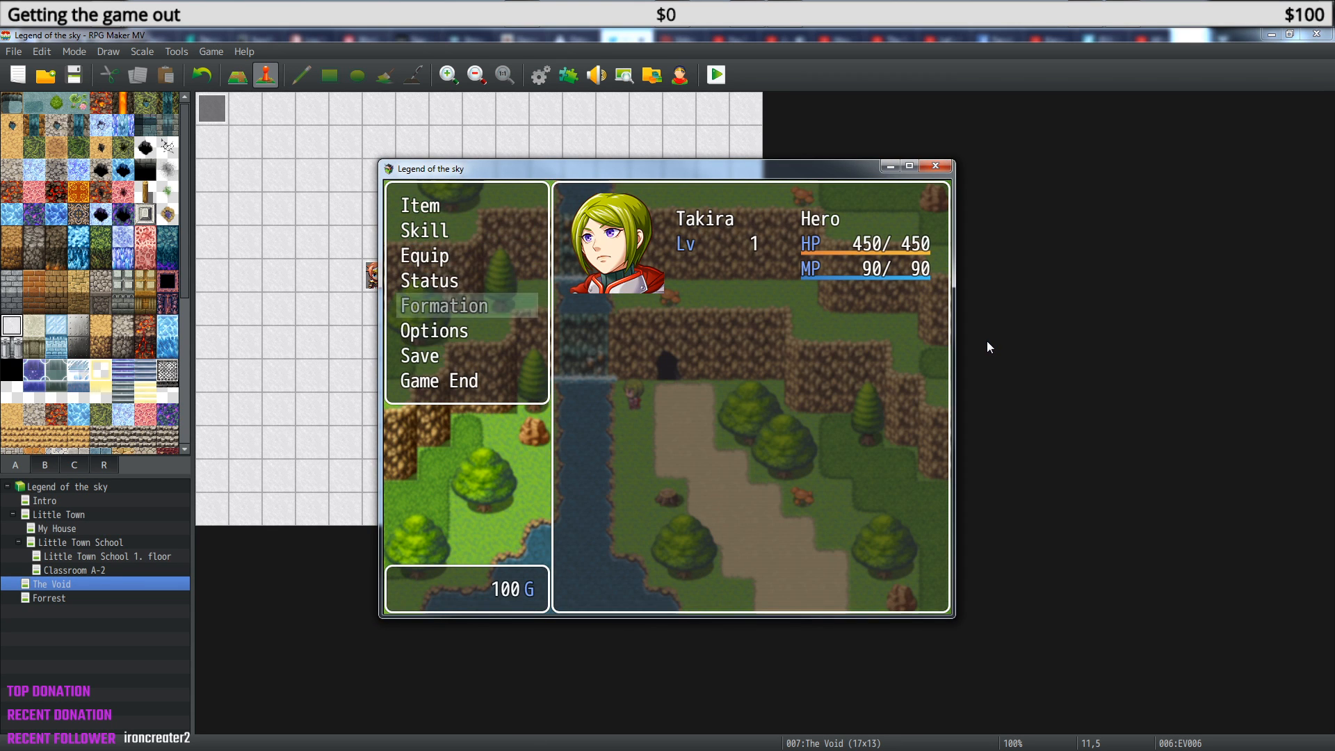
key(Return)
key(Return)
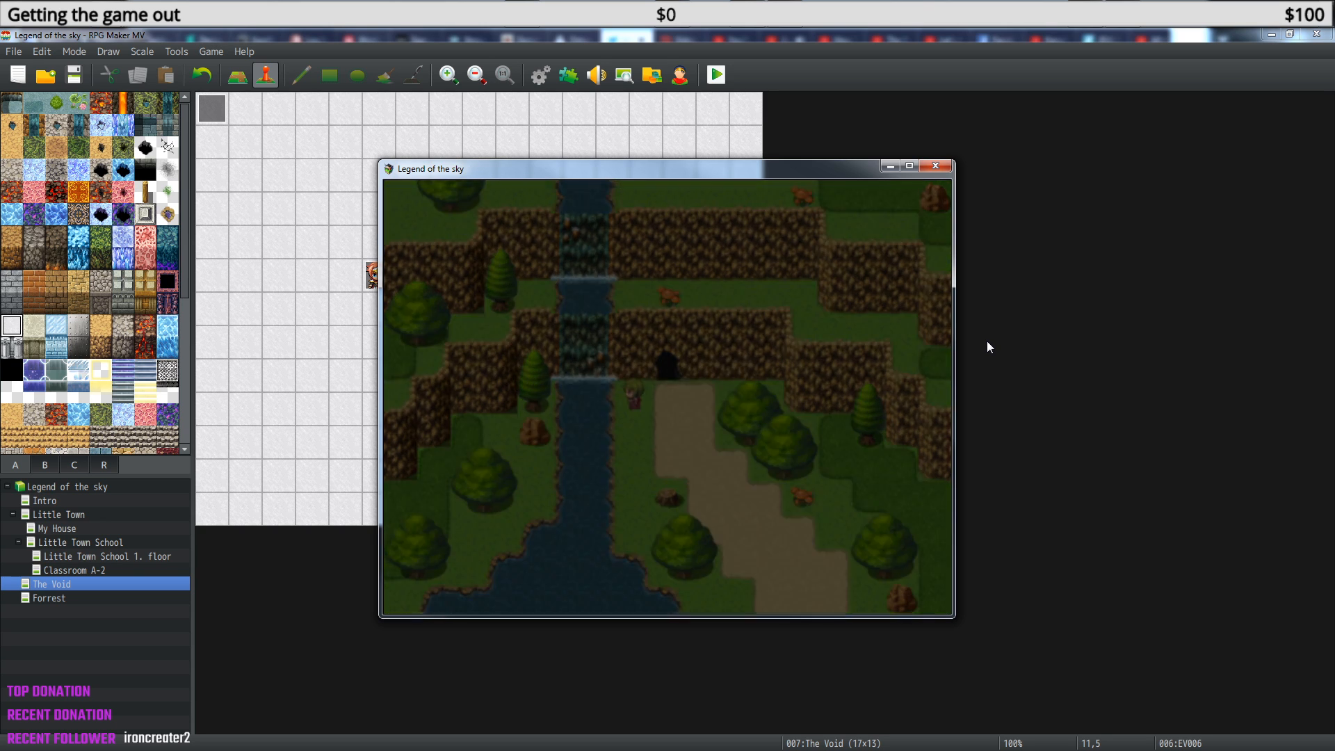
key(Return)
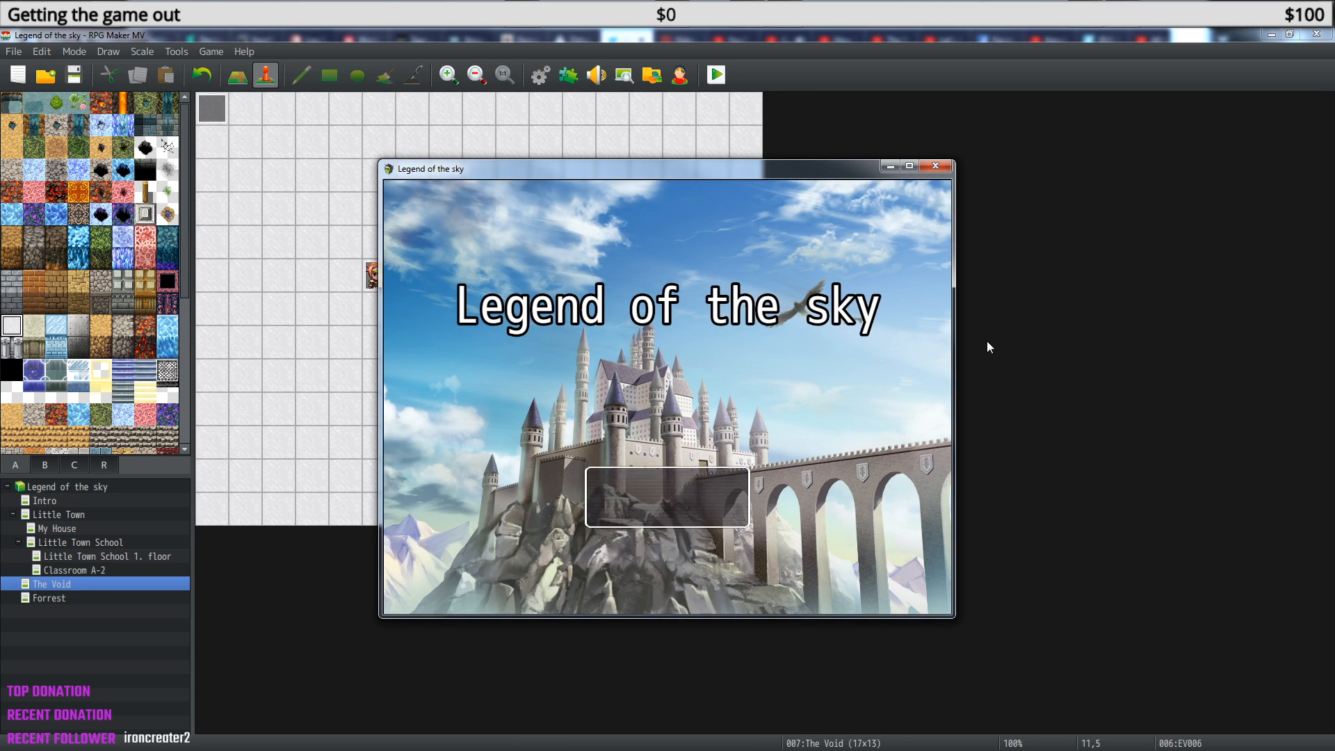
Start a new game and play through the classroom and The Void dialogue up to the hero selection.
key(Up)
key(Return)
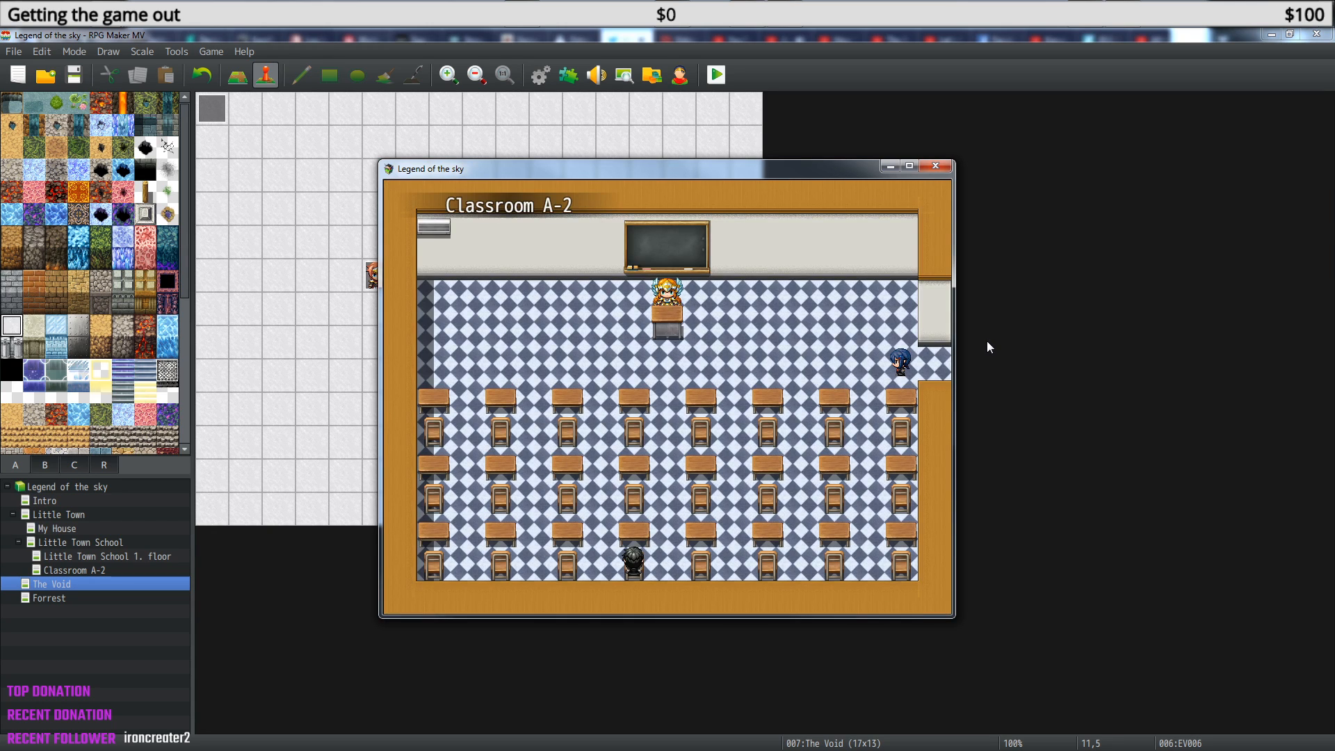
key(Right)
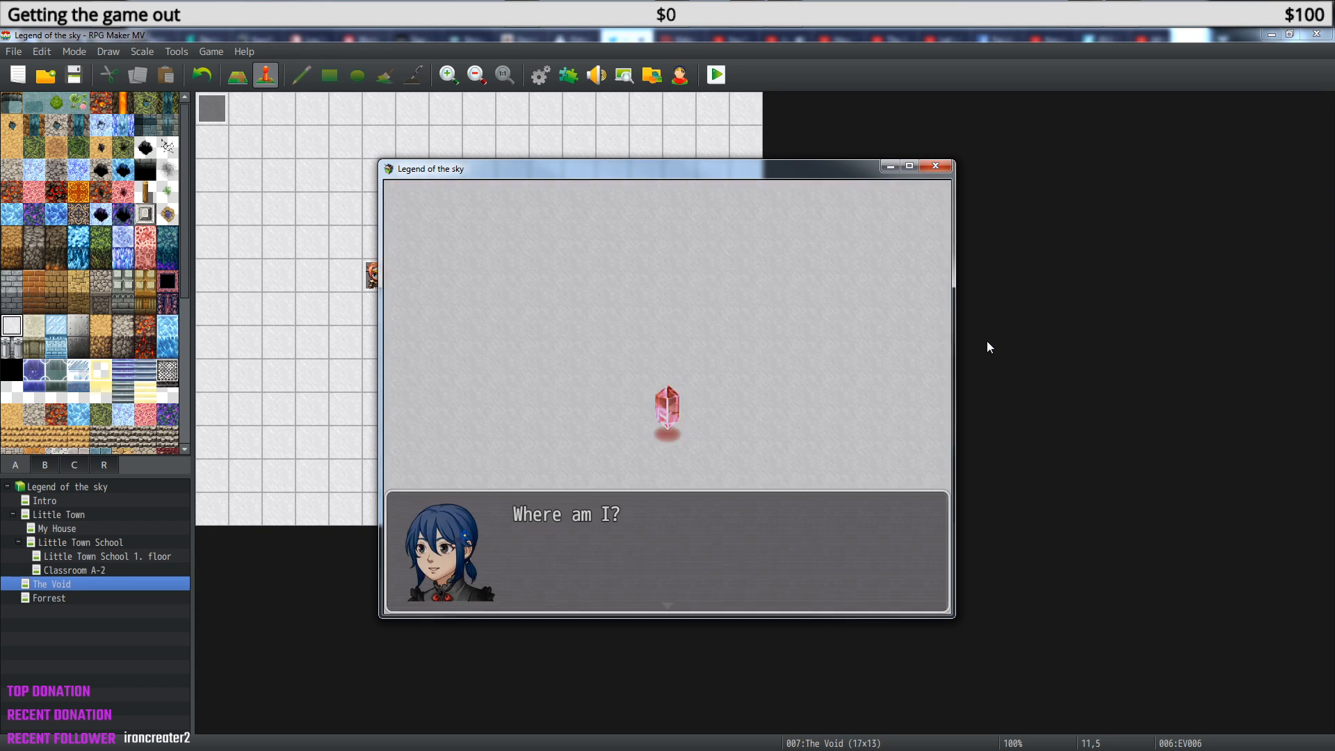
key(Return)
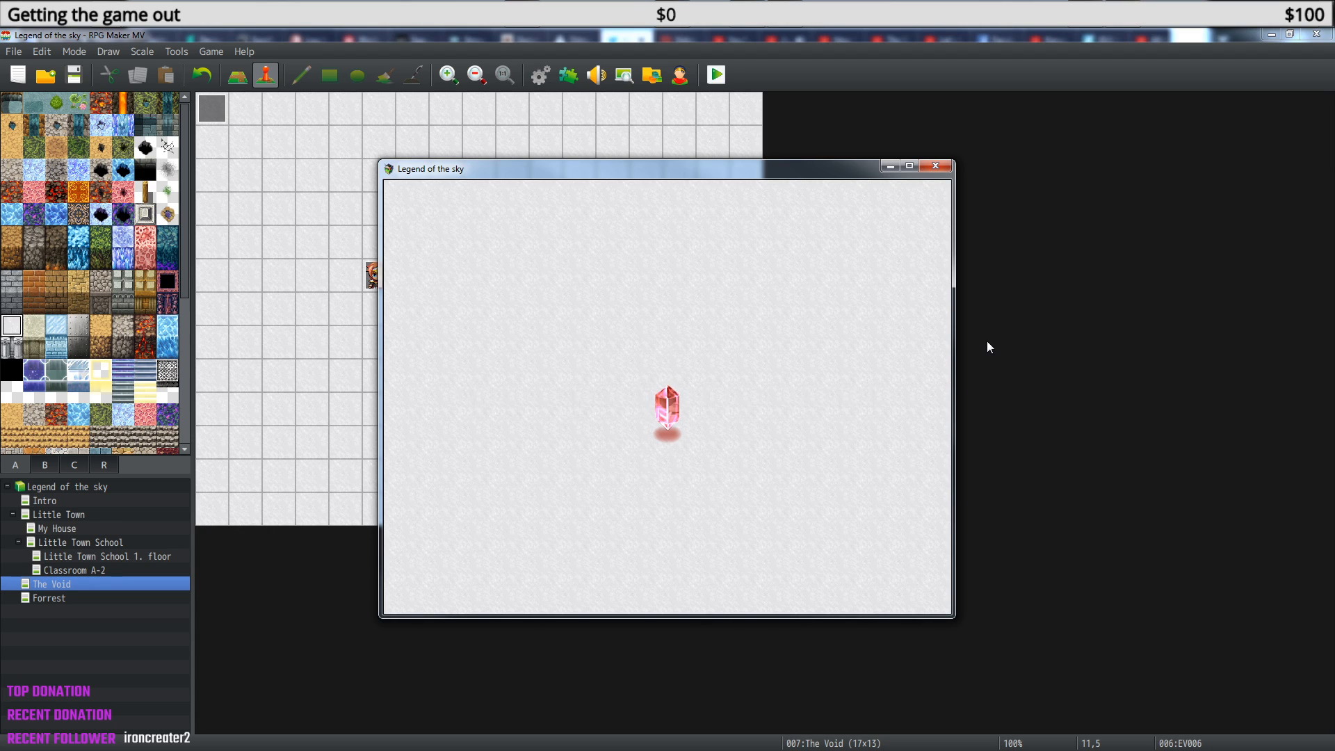
key(Return)
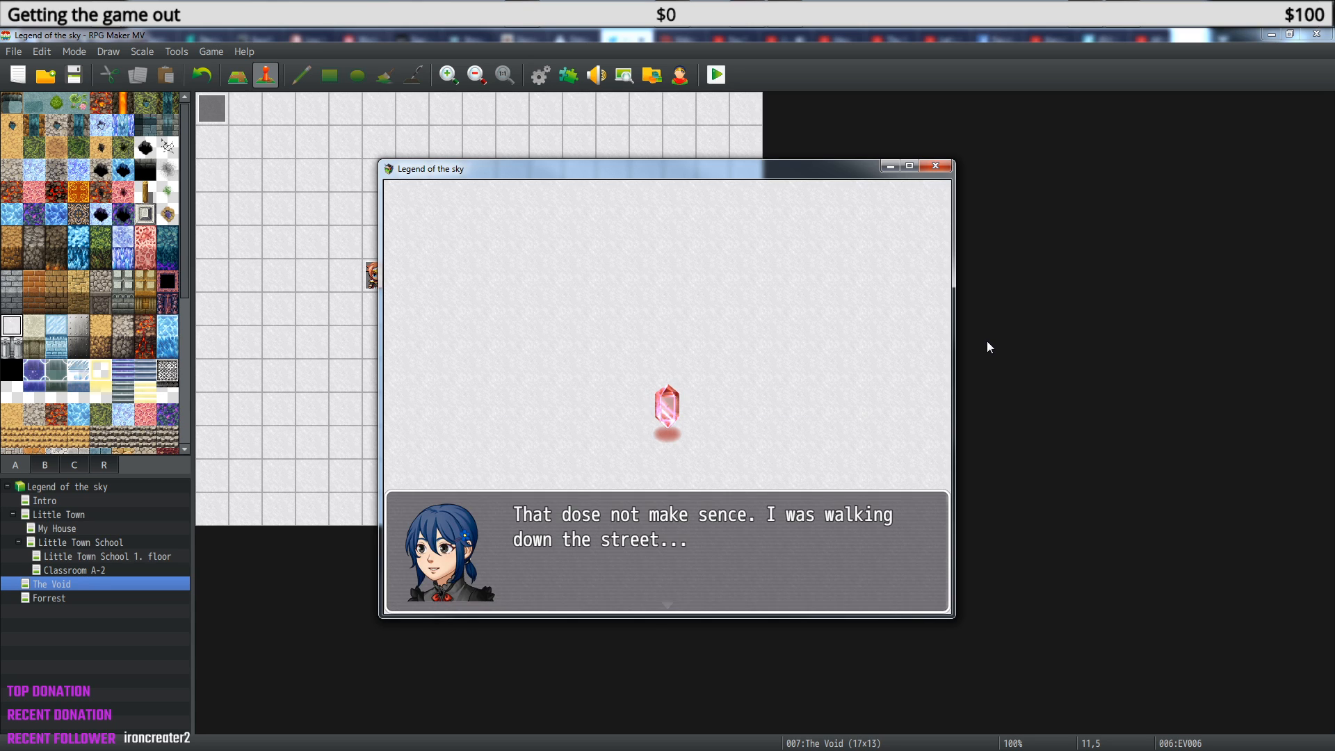
key(Return)
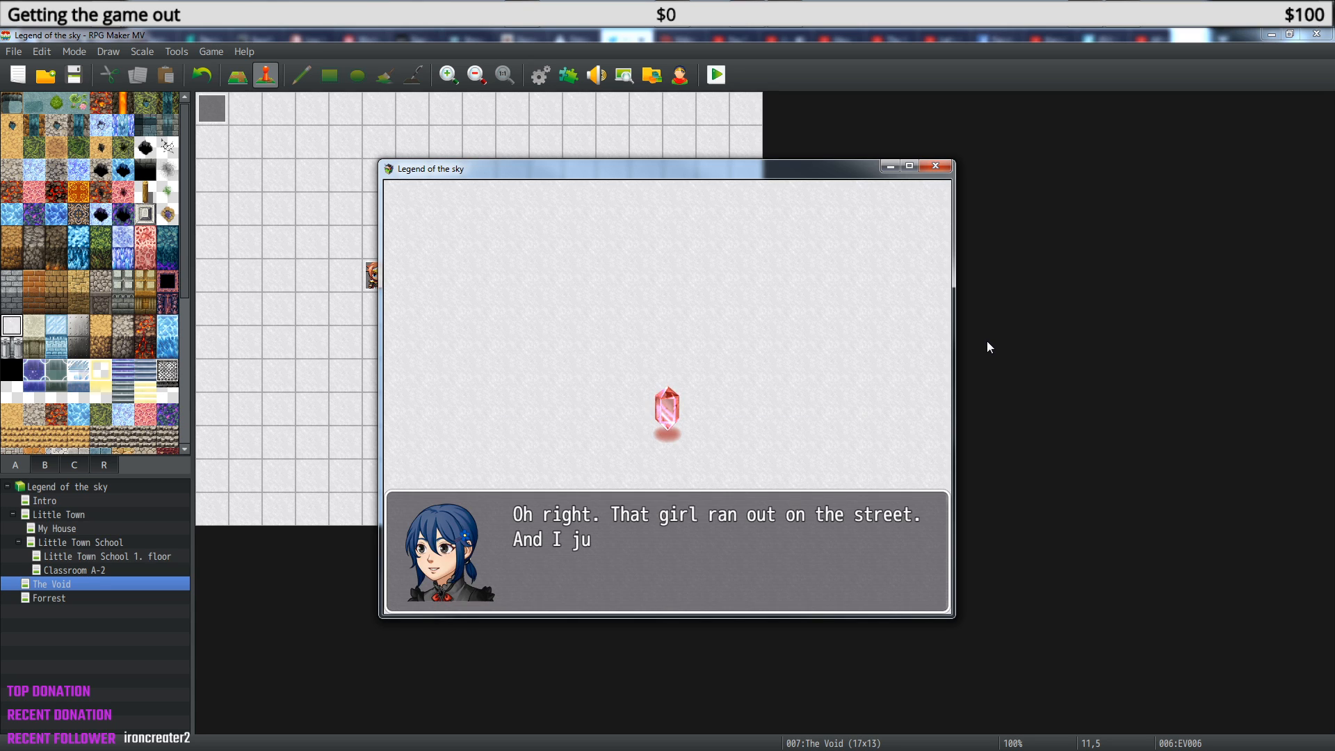
key(Return)
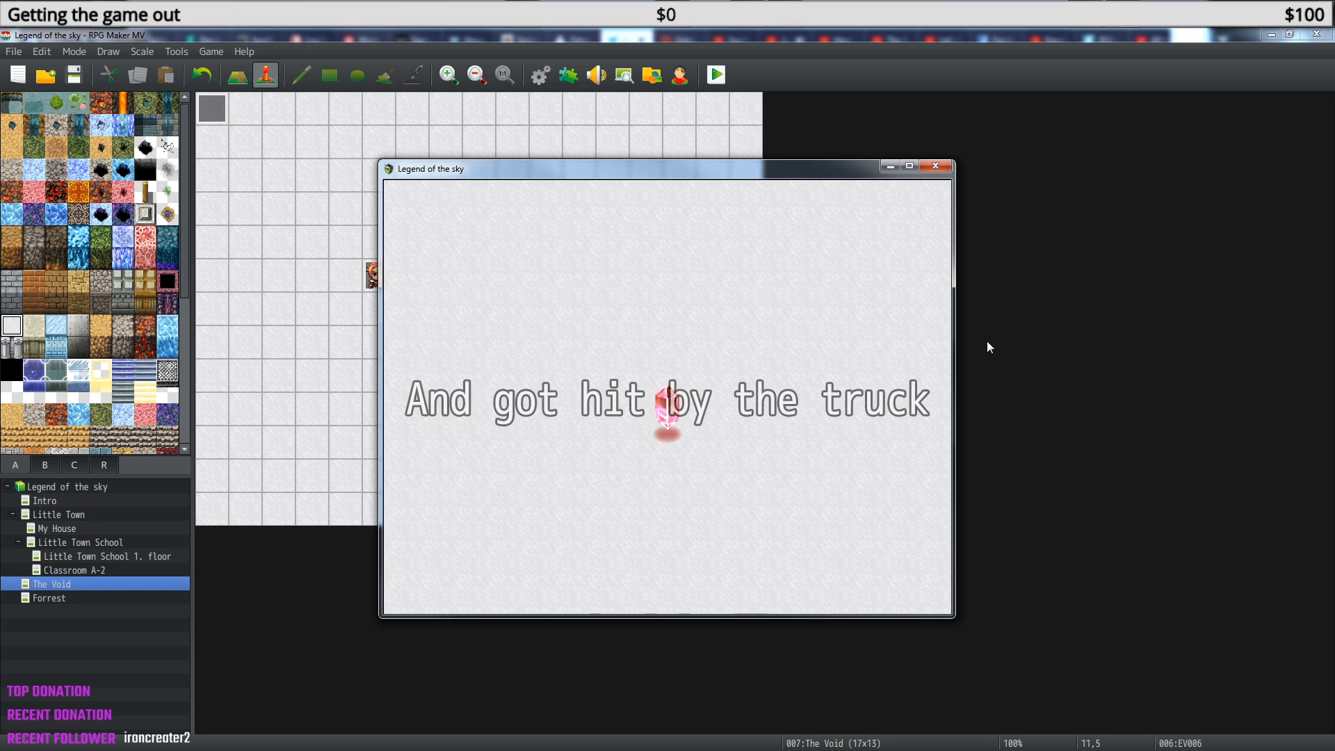
key(Return)
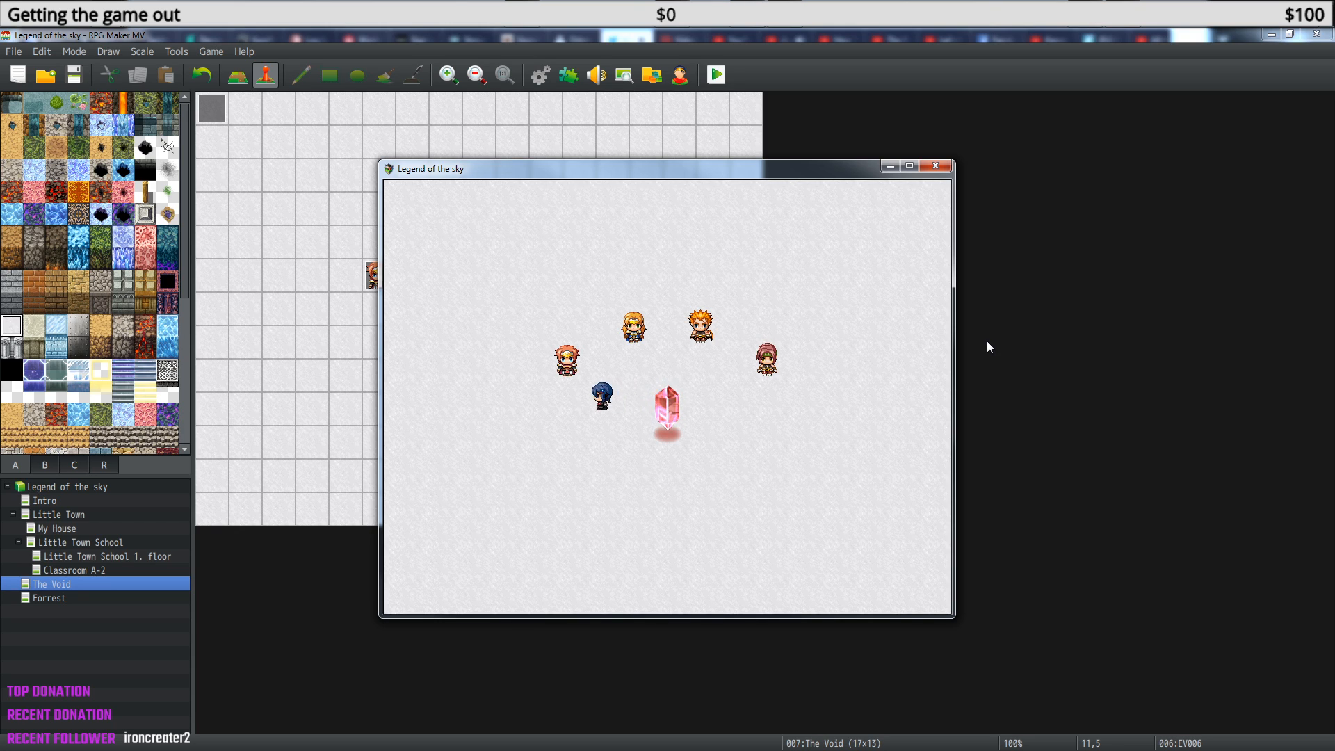
Talk to the first three hero candidates in The Void and decline each one.
key(Down)
key(Return)
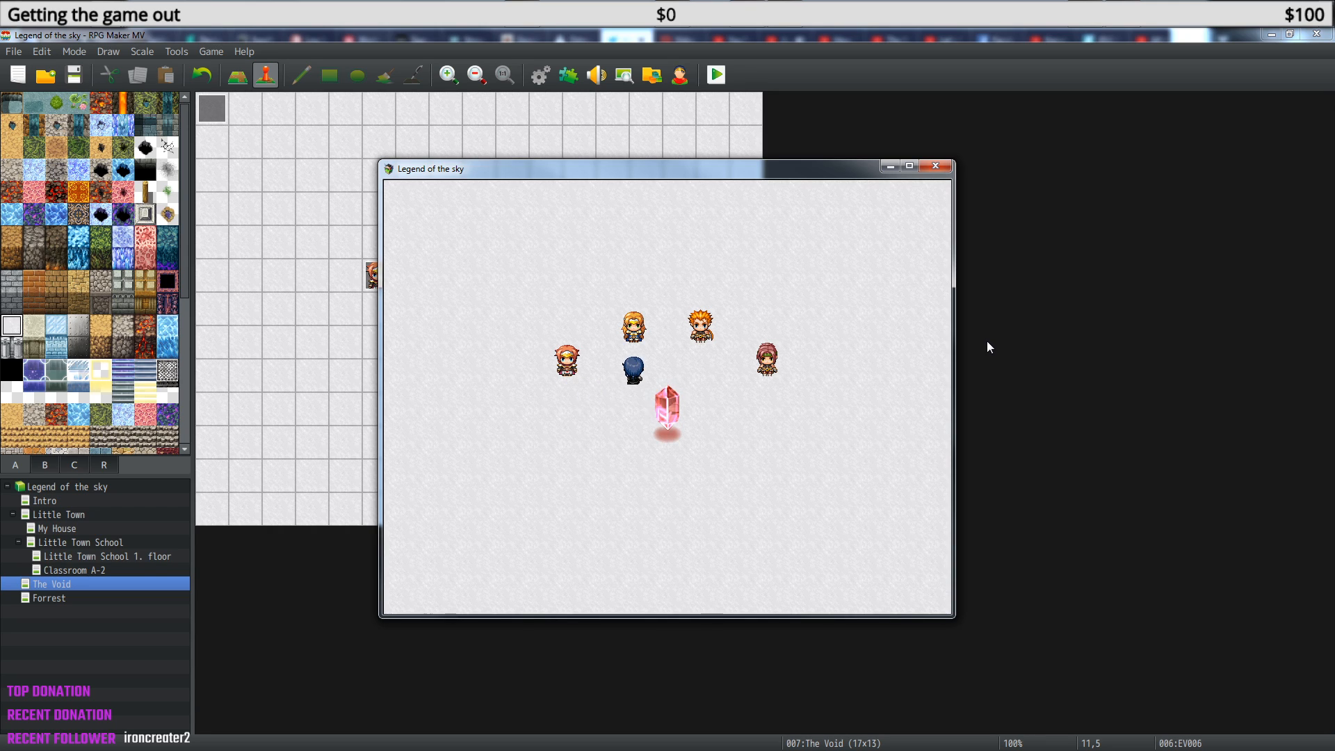
key(Down)
key(Return)
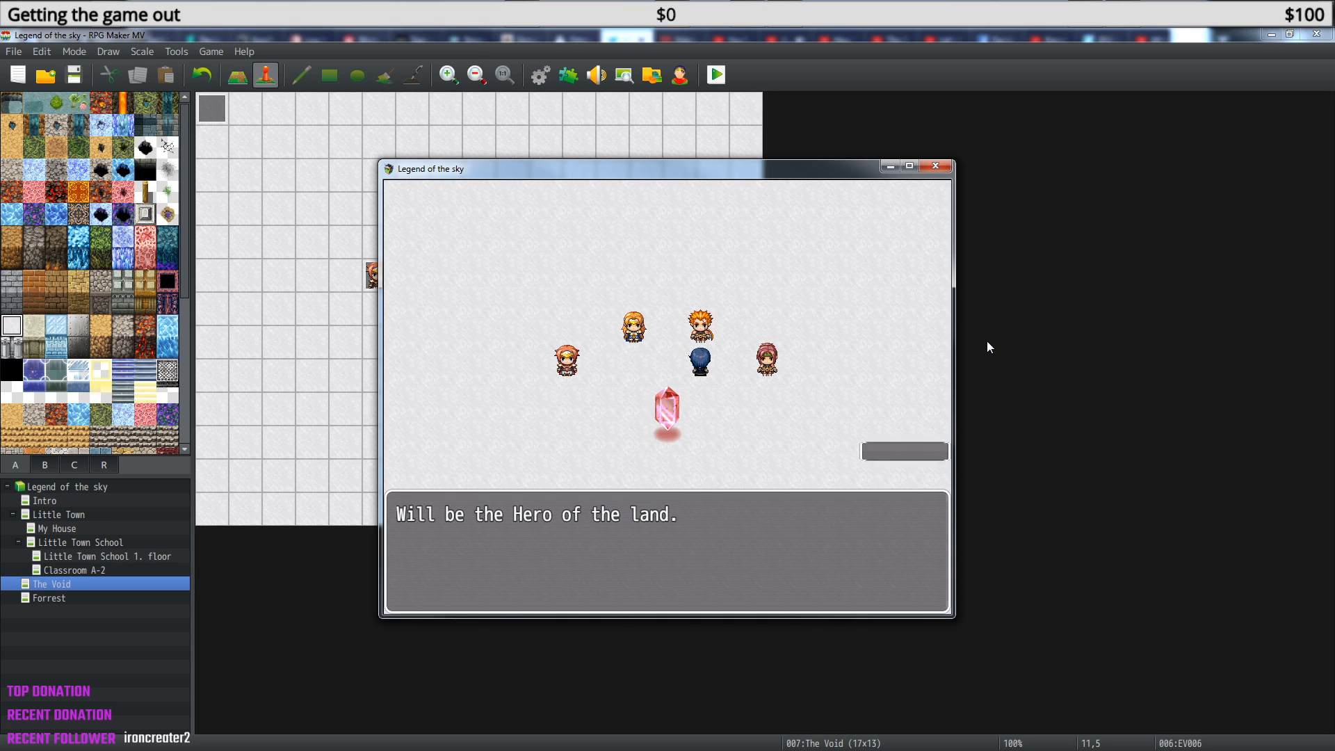
key(Down)
key(Return)
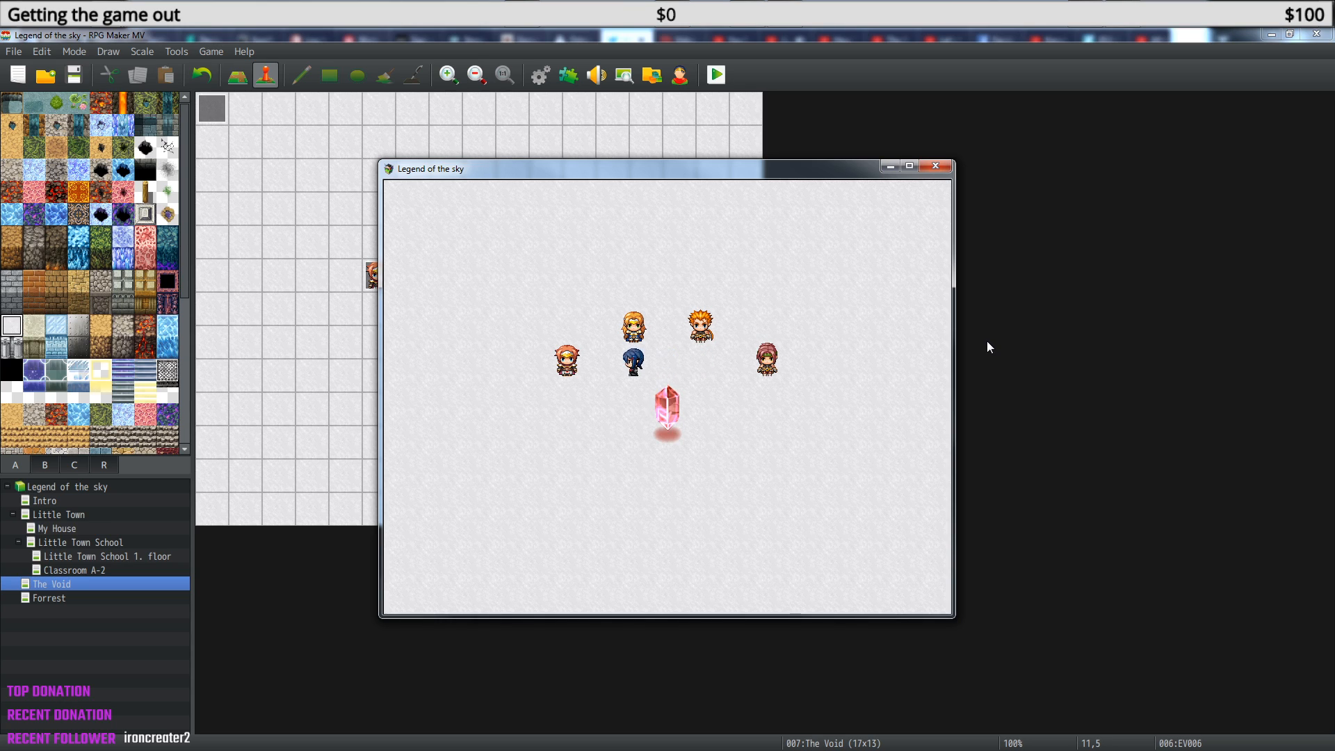
Go back to the red-haired hero in the headband, accept him as the Hero and continue to name entry.
key(Left)
key(Up)
key(Return)
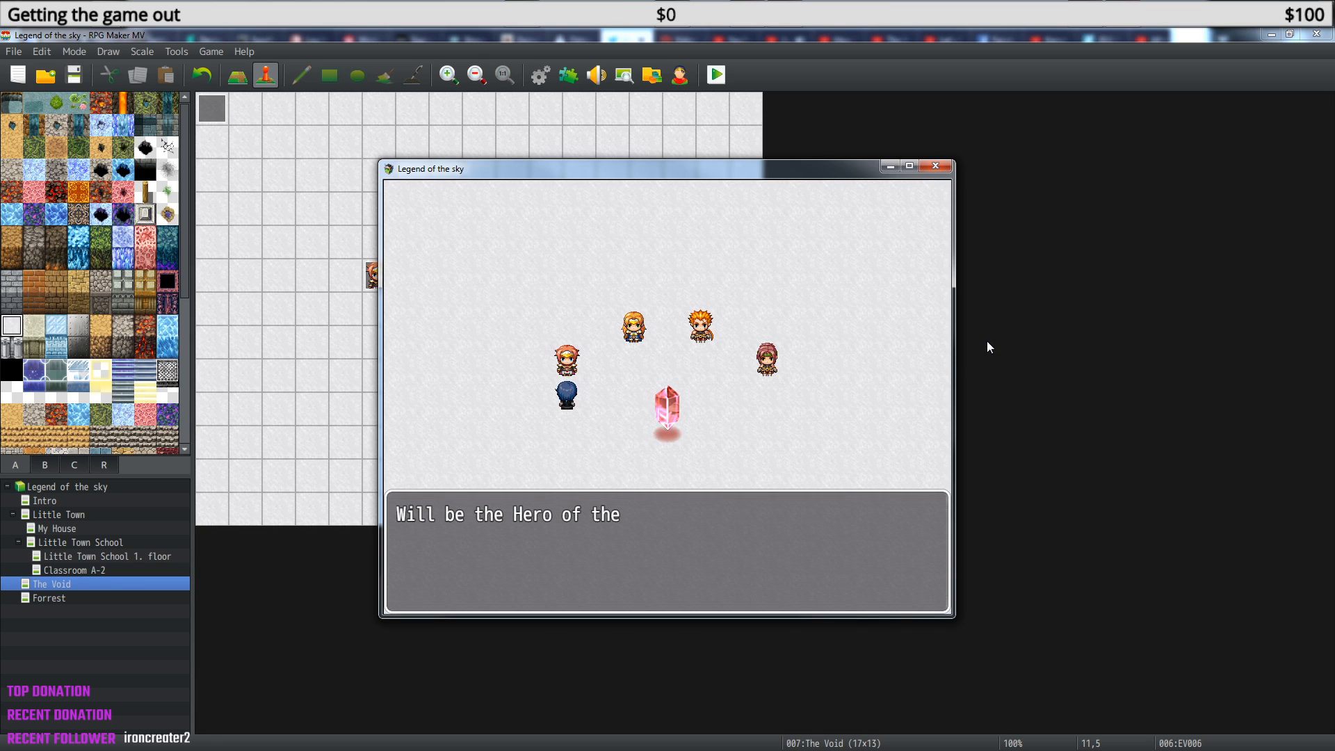
key(Return)
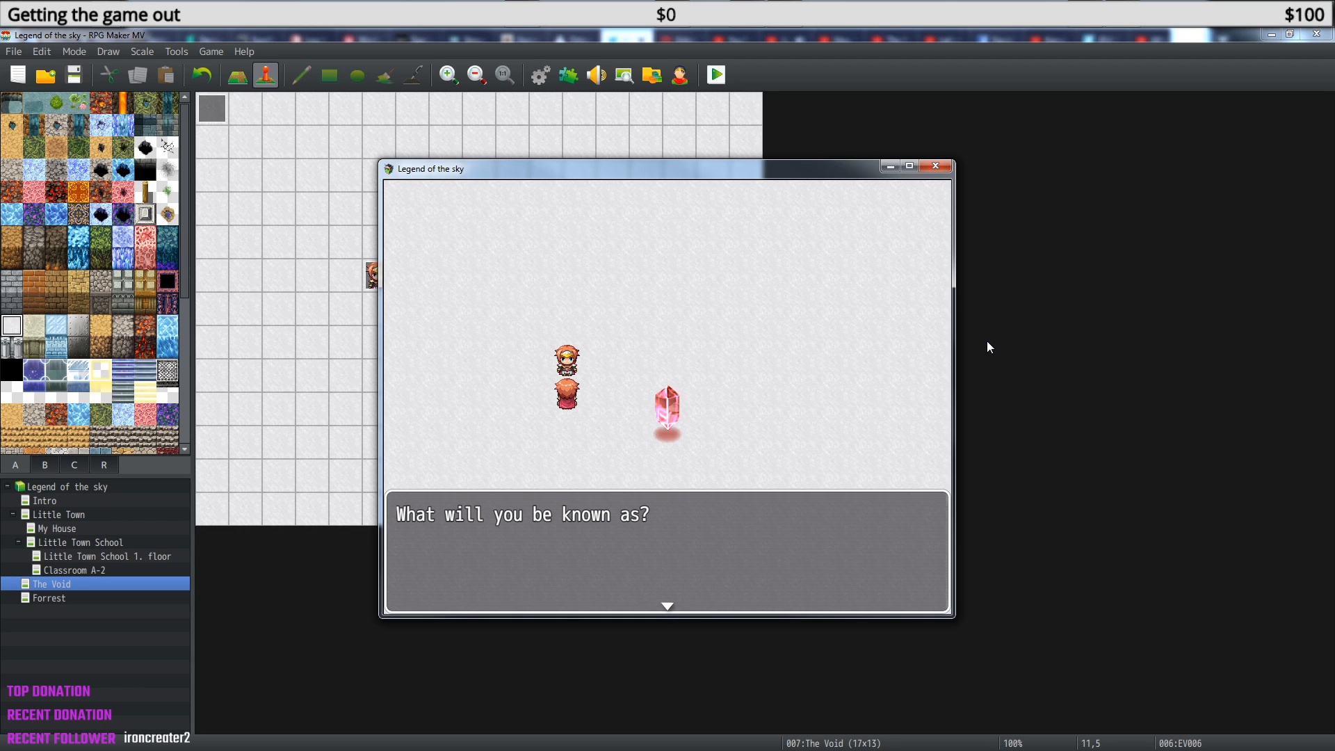
key(Return)
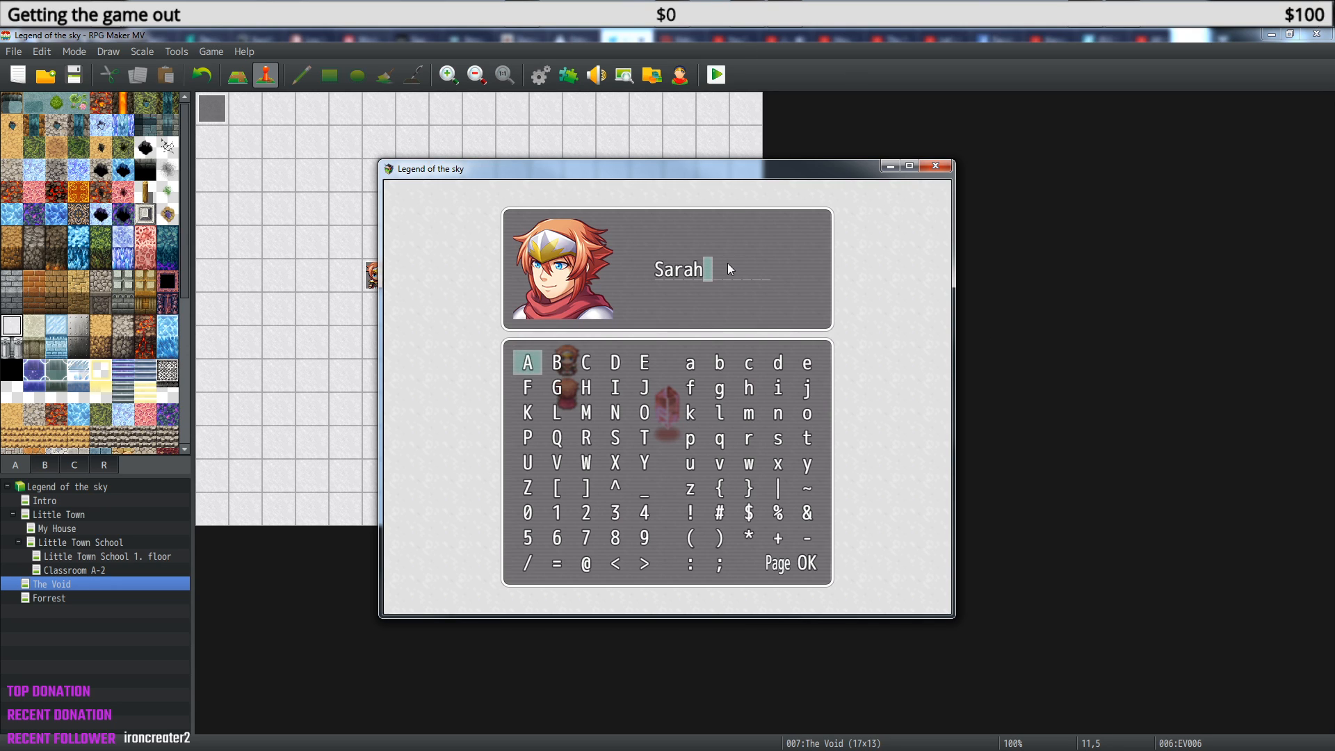
Clear the default hero name, enter Takeru in its place and confirm it.
key(Escape)
key(Escape)
key(Escape)
key(Escape)
key(Escape)
key(Down)
key(Right)
key(Right)
key(Right)
key(Right)
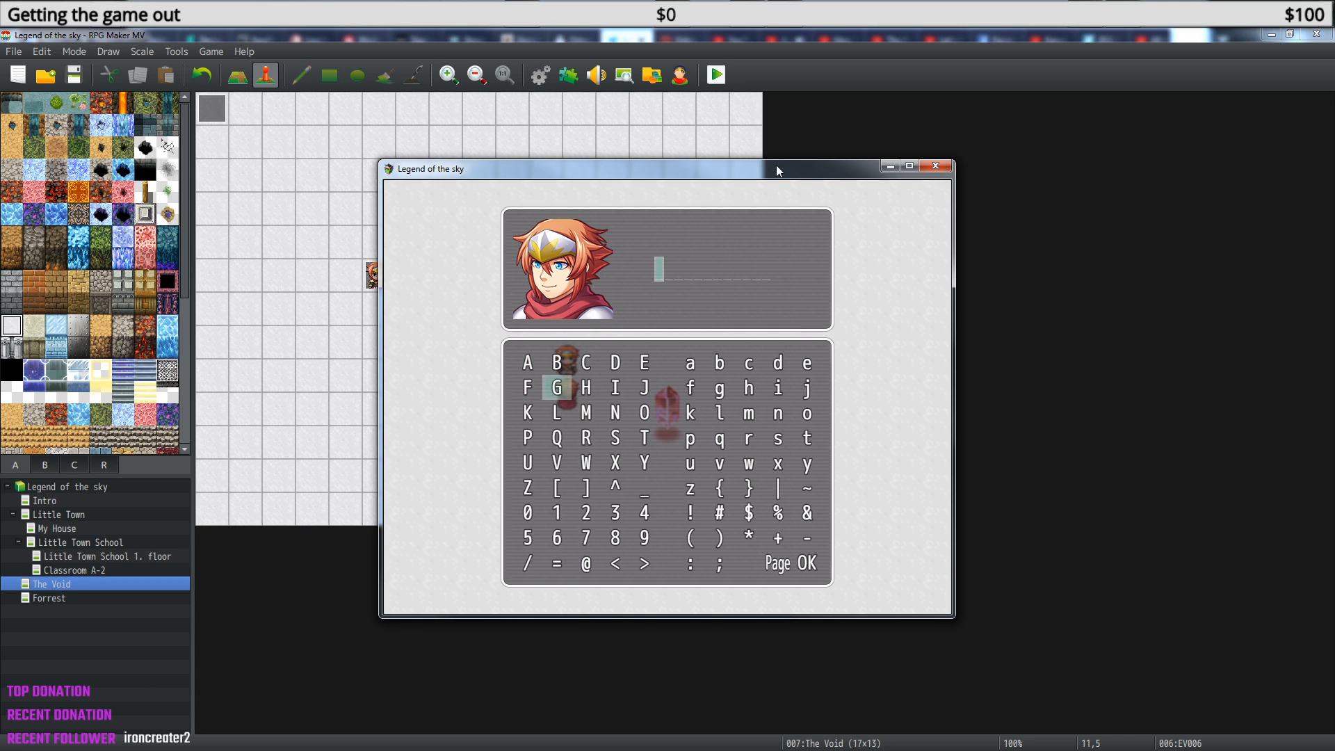
key(Down)
key(Down)
key(Return)
key(Right)
key(Up)
key(Up)
key(Up)
key(Return)
key(Right)
key(Right)
key(Right)
key(Down)
key(Down)
key(Down)
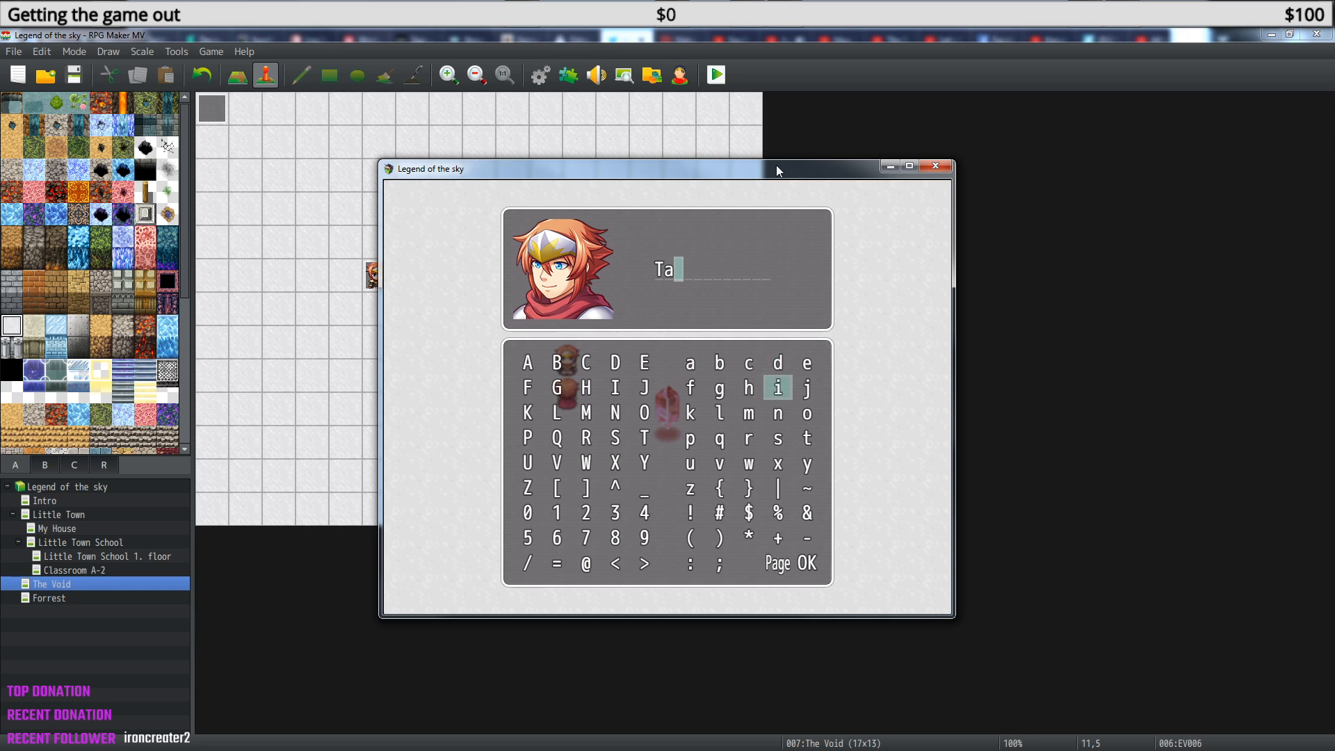
key(Left)
key(Left)
key(Left)
key(Up)
key(Return)
key(Right)
key(Right)
key(Down)
key(Return)
key(Up)
key(Up)
key(Up)
key(Escape)
key(Right)
key(Right)
key(Return)
key(Left)
key(Left)
key(Down)
key(Down)
key(Down)
key(Return)
key(Up)
key(Up)
key(Up)
key(Down)
key(Down)
key(Down)
key(Down)
key(Left)
key(Left)
key(Left)
key(Right)
key(Return)
key(Down)
key(Down)
key(Down)
key(Down)
key(Right)
key(Right)
key(Right)
key(Right)
key(Return)
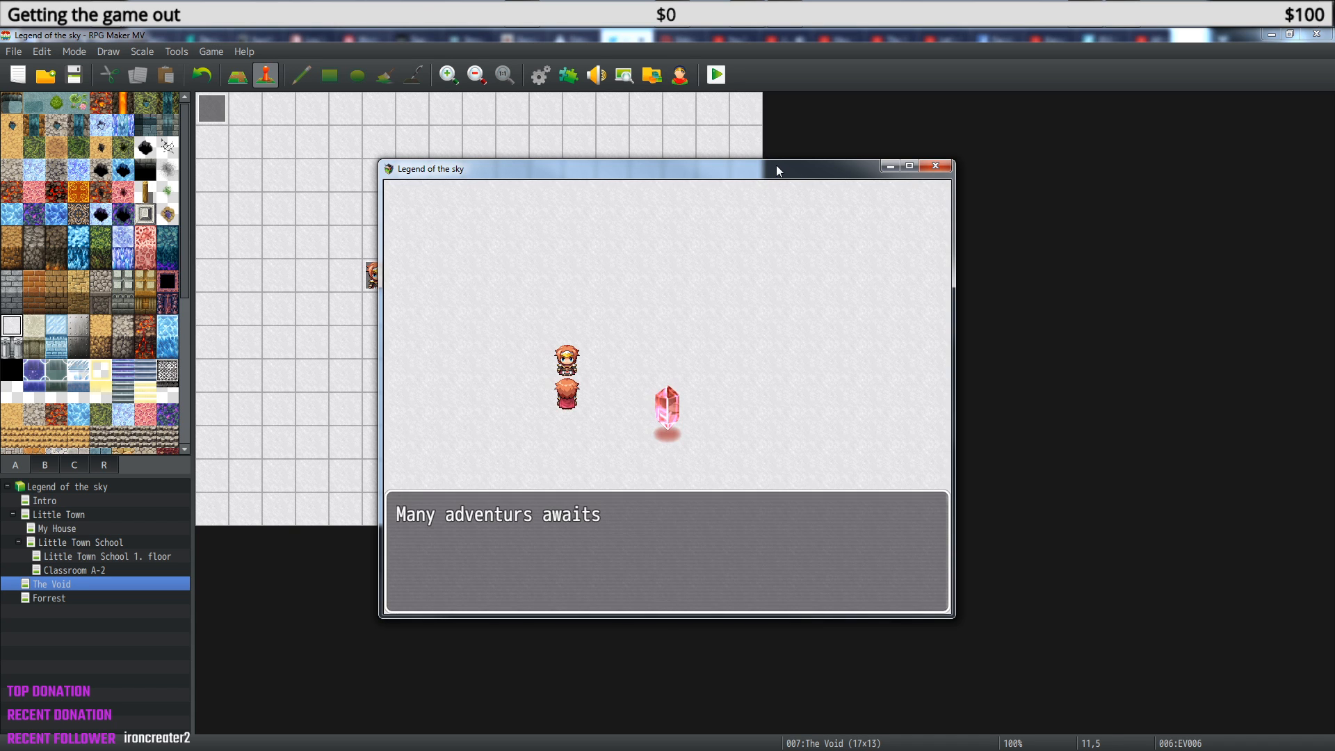
Finish The Void dialogue, take a step in Forrest and check the chosen hero in the game menu.
key(Return)
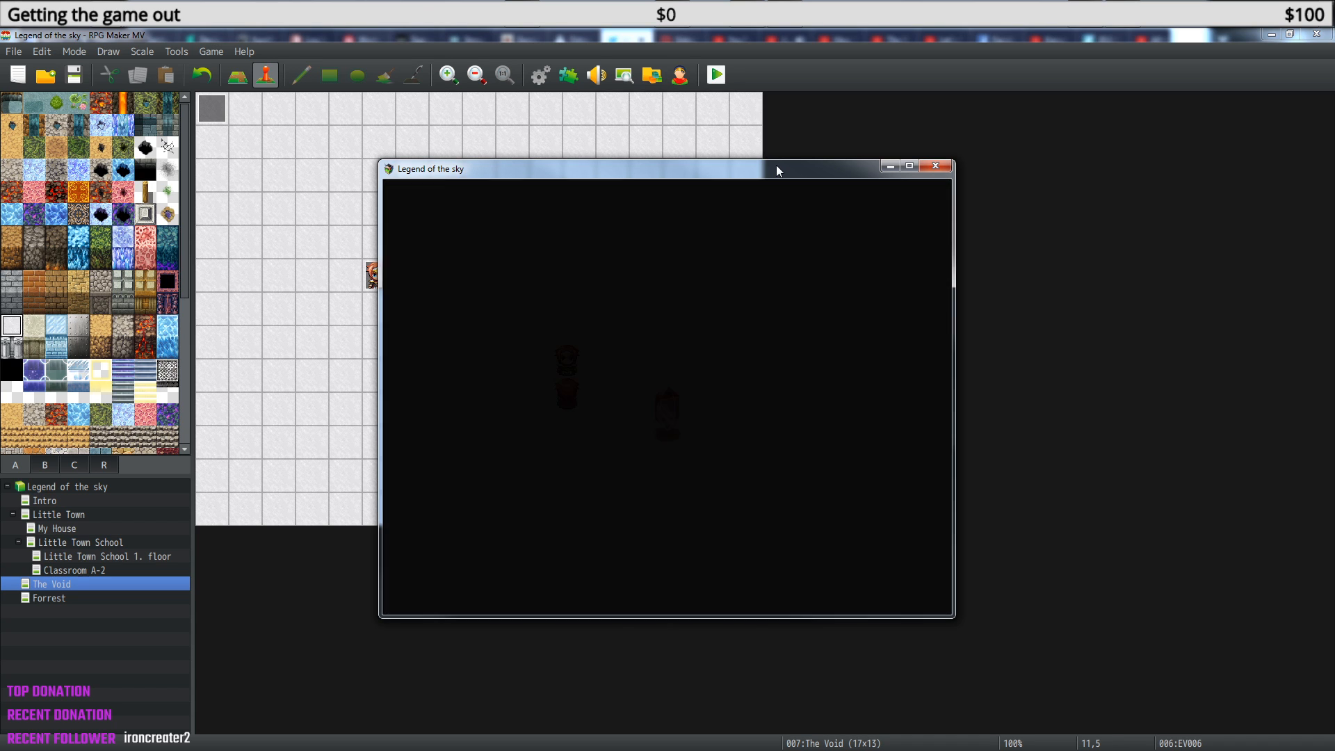
key(Down)
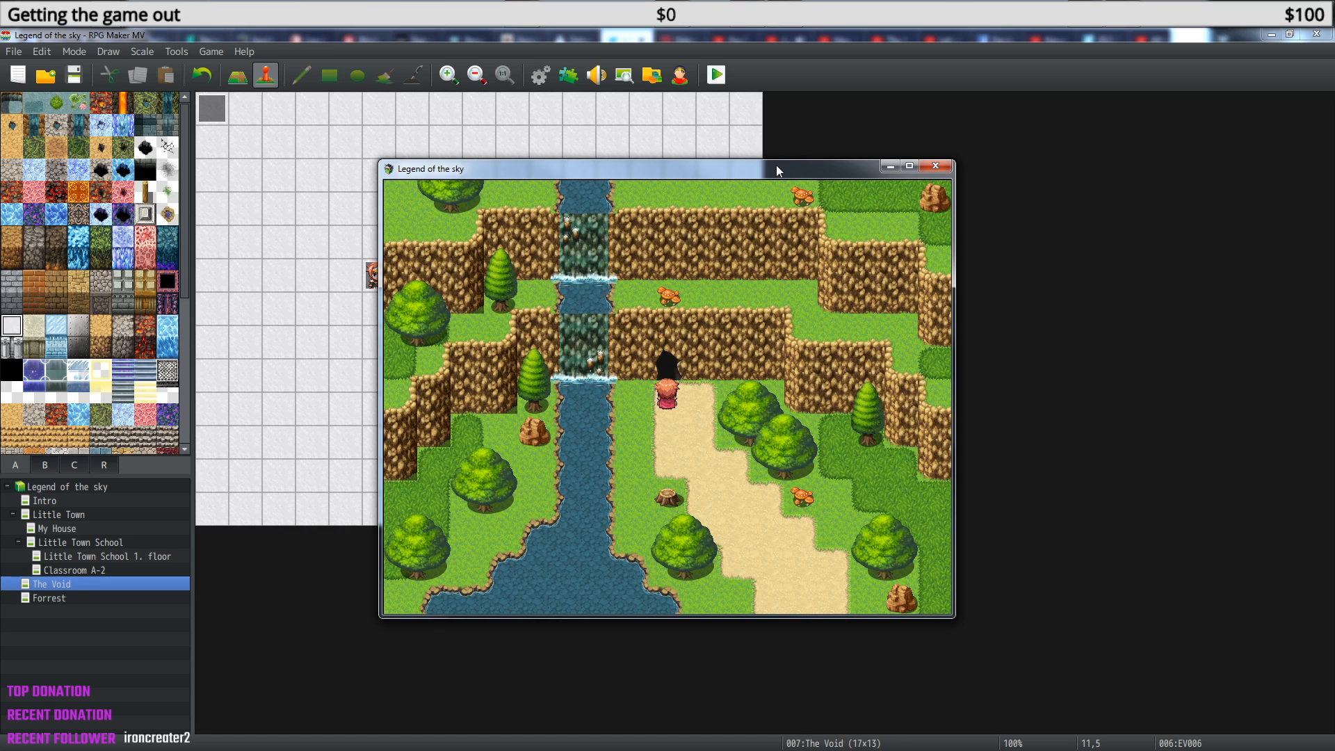
key(Escape)
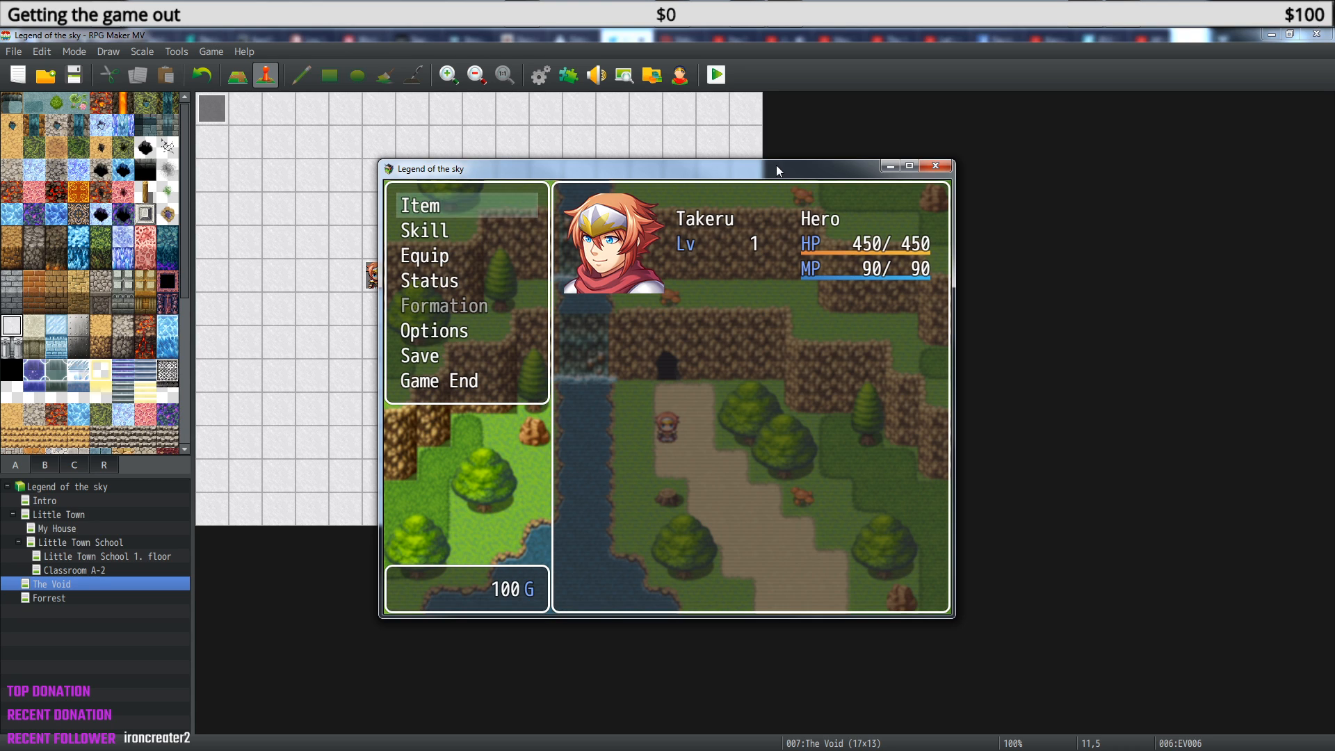
key(Down)
key(Down)
key(Up)
key(Up)
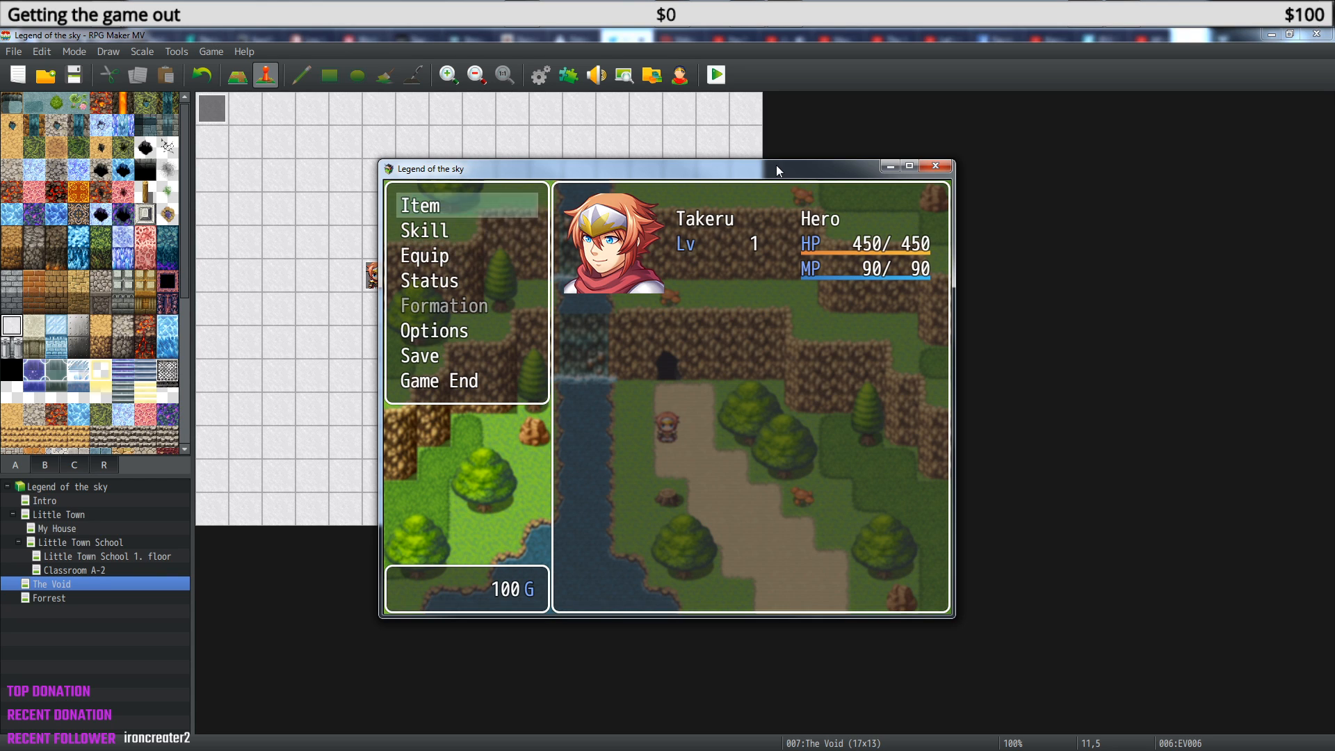
Find the Phone among the hero's key items, use it and dismiss its message.
key(Return)
key(Right)
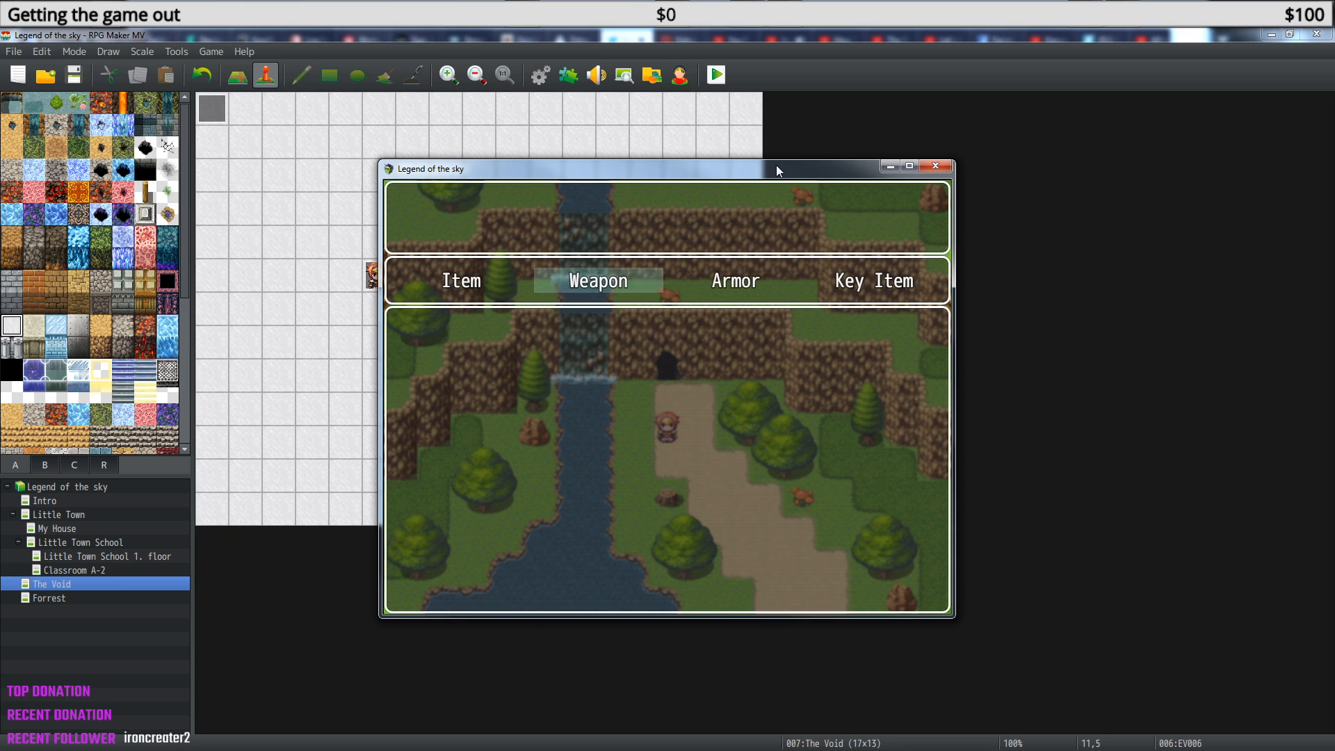
key(Right)
key(Right)
key(Escape)
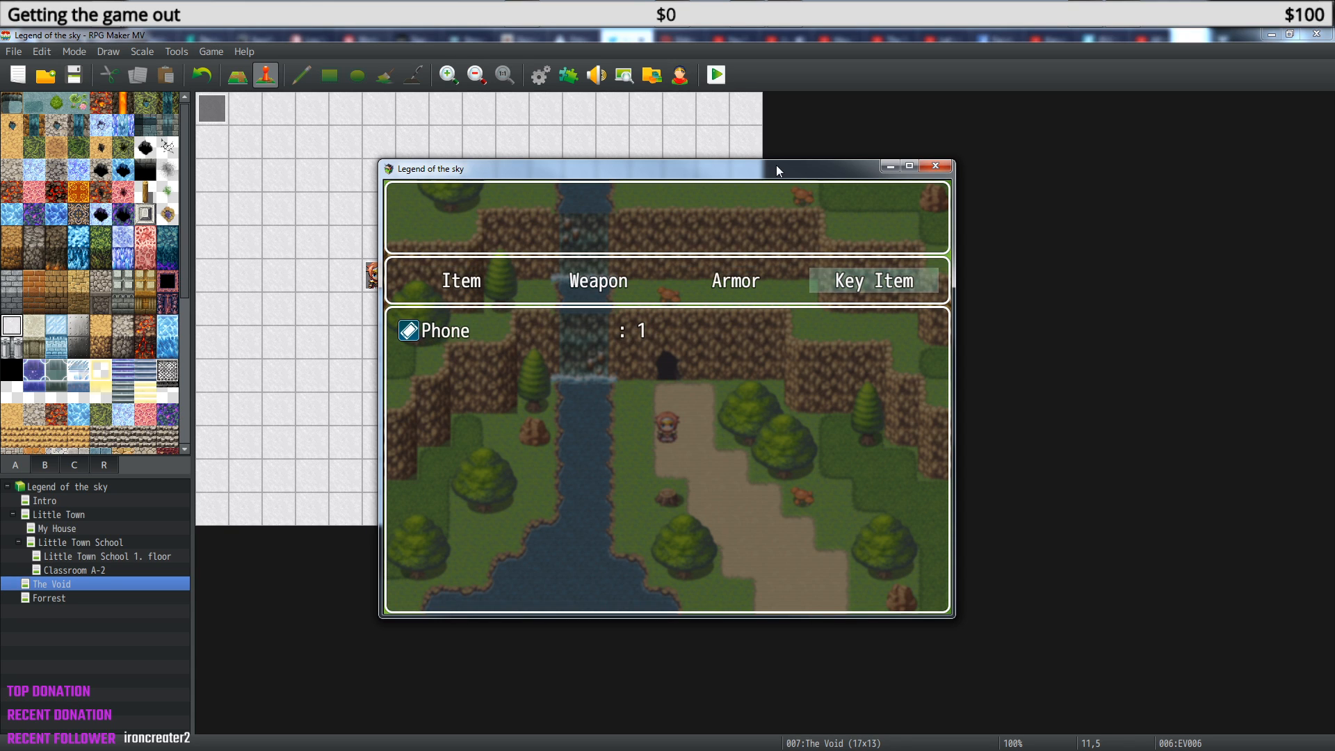
key(Return)
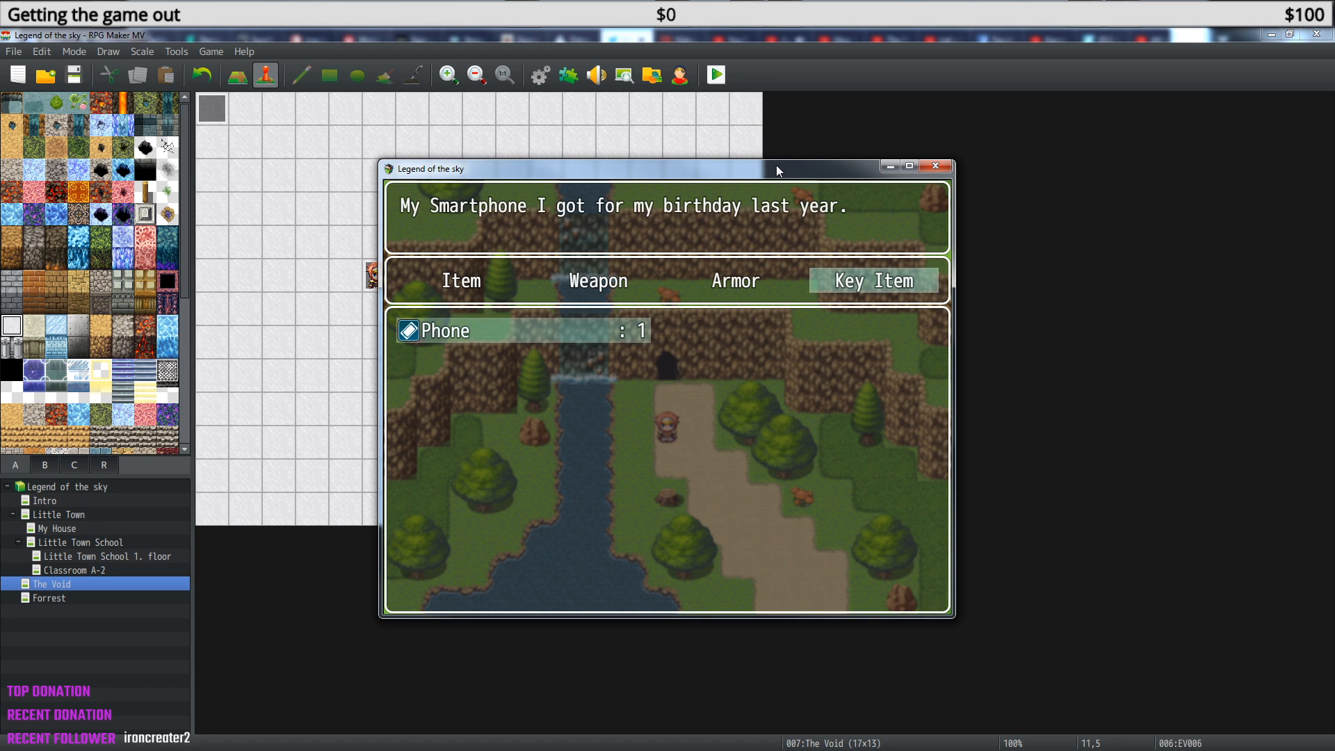
key(Return)
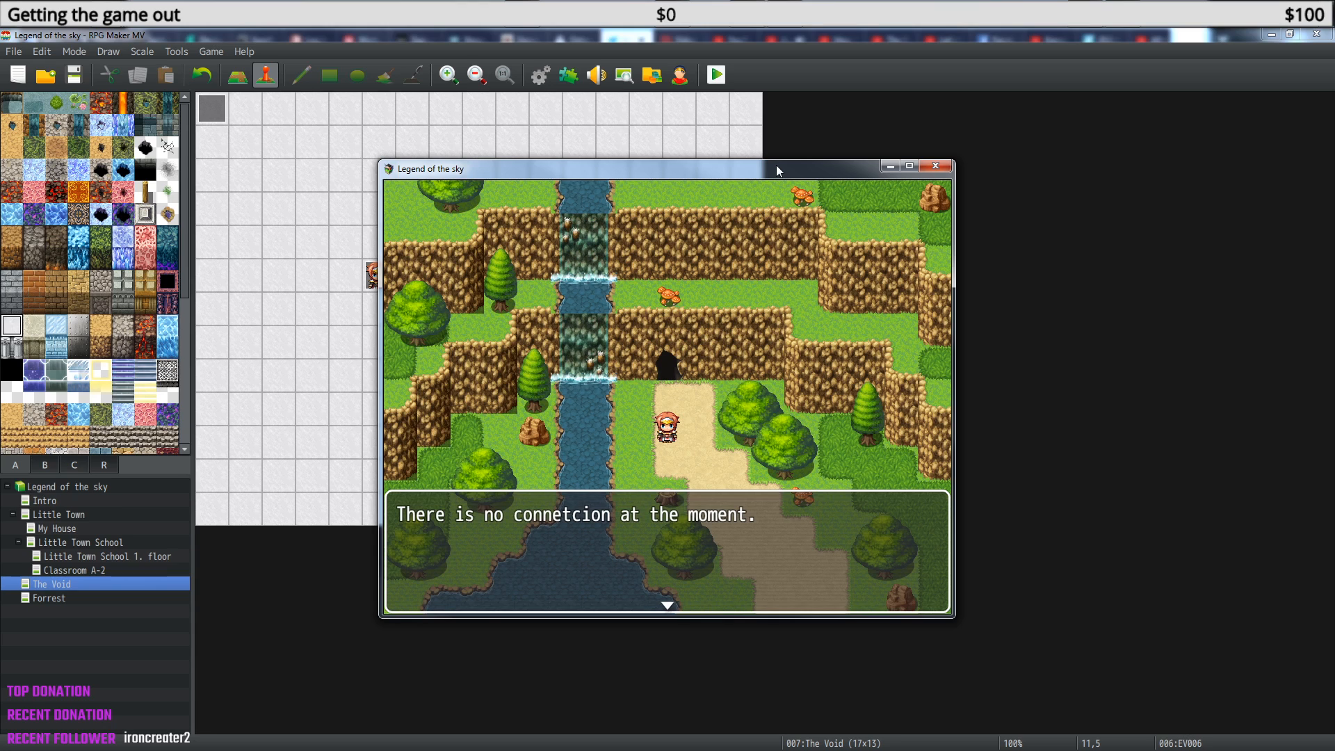
key(Return)
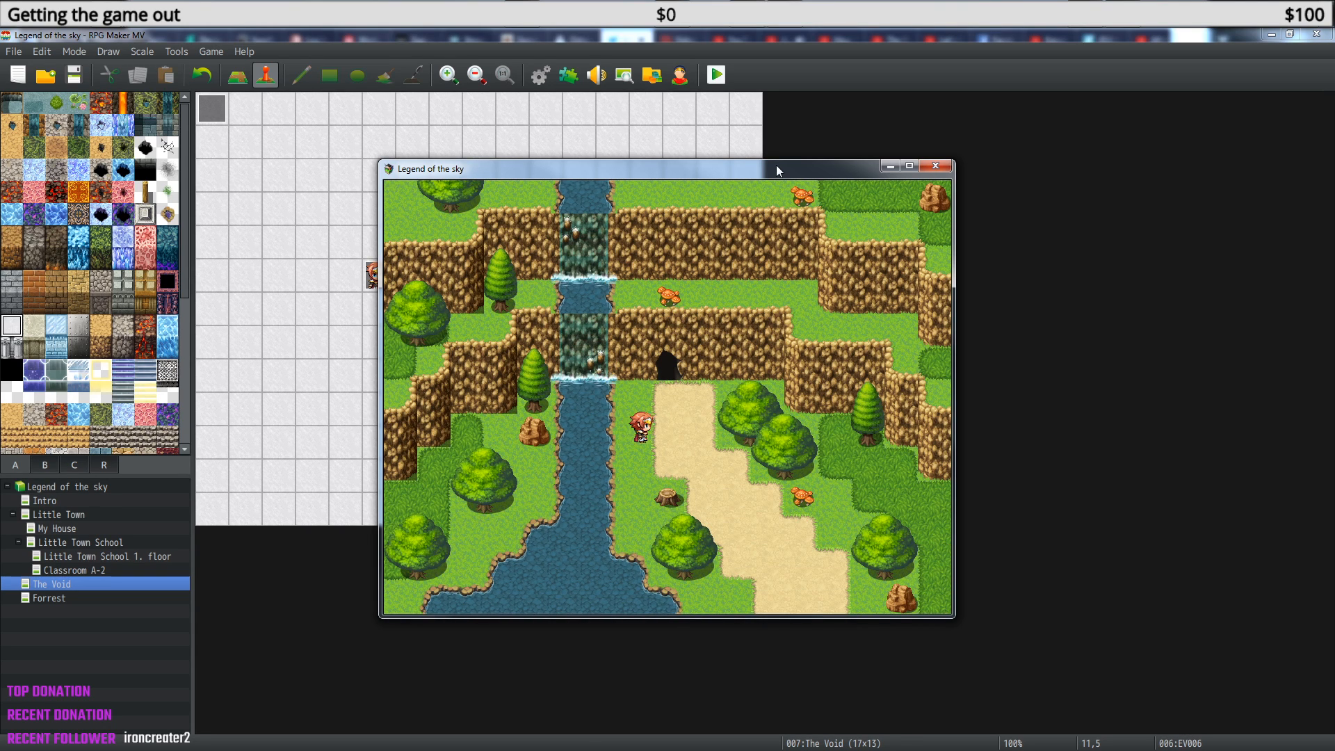
Reopen the game menu and inspect the Item, Weapon and Armor categories of the inventory.
key(Escape)
key(Down)
key(Down)
key(Down)
key(Down)
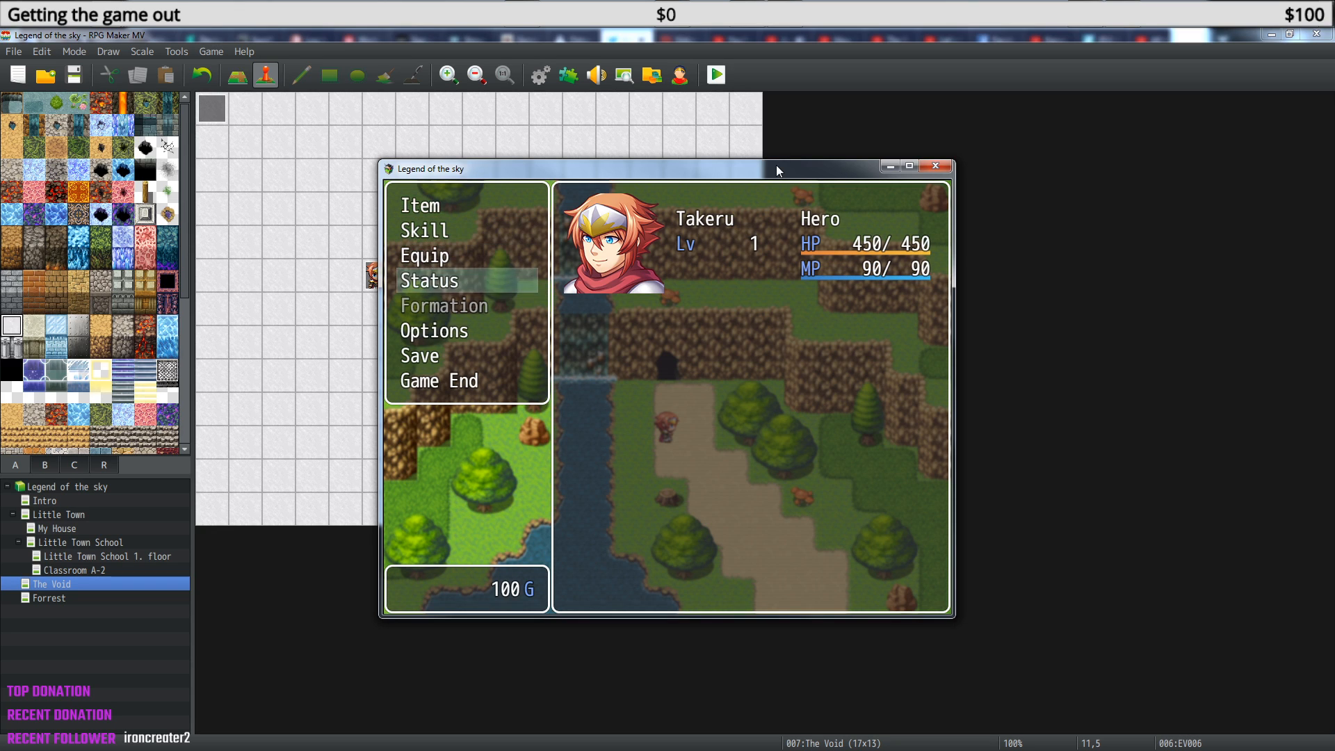
key(Up)
key(Up)
key(Up)
key(Up)
key(Down)
key(Up)
key(Return)
key(Return)
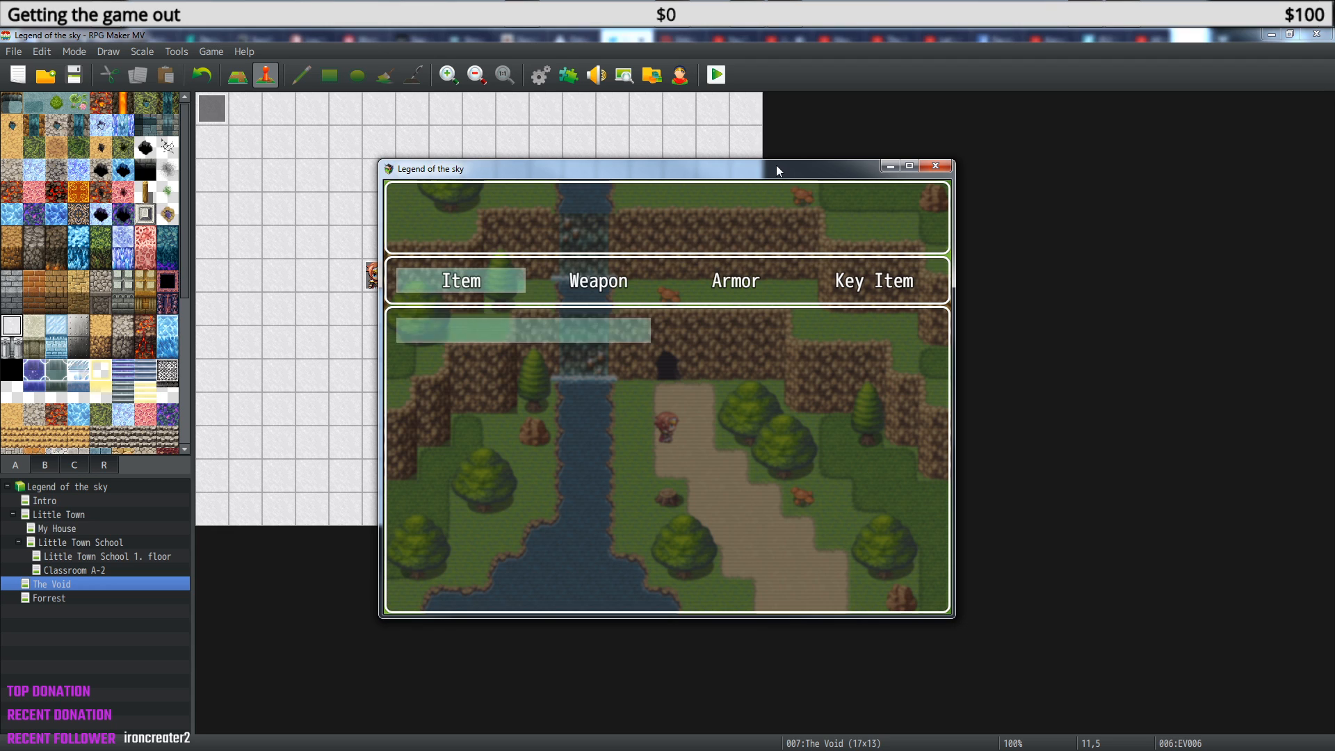
key(Escape)
key(Right)
key(Return)
key(Escape)
key(Right)
key(Return)
key(Escape)
key(Escape)
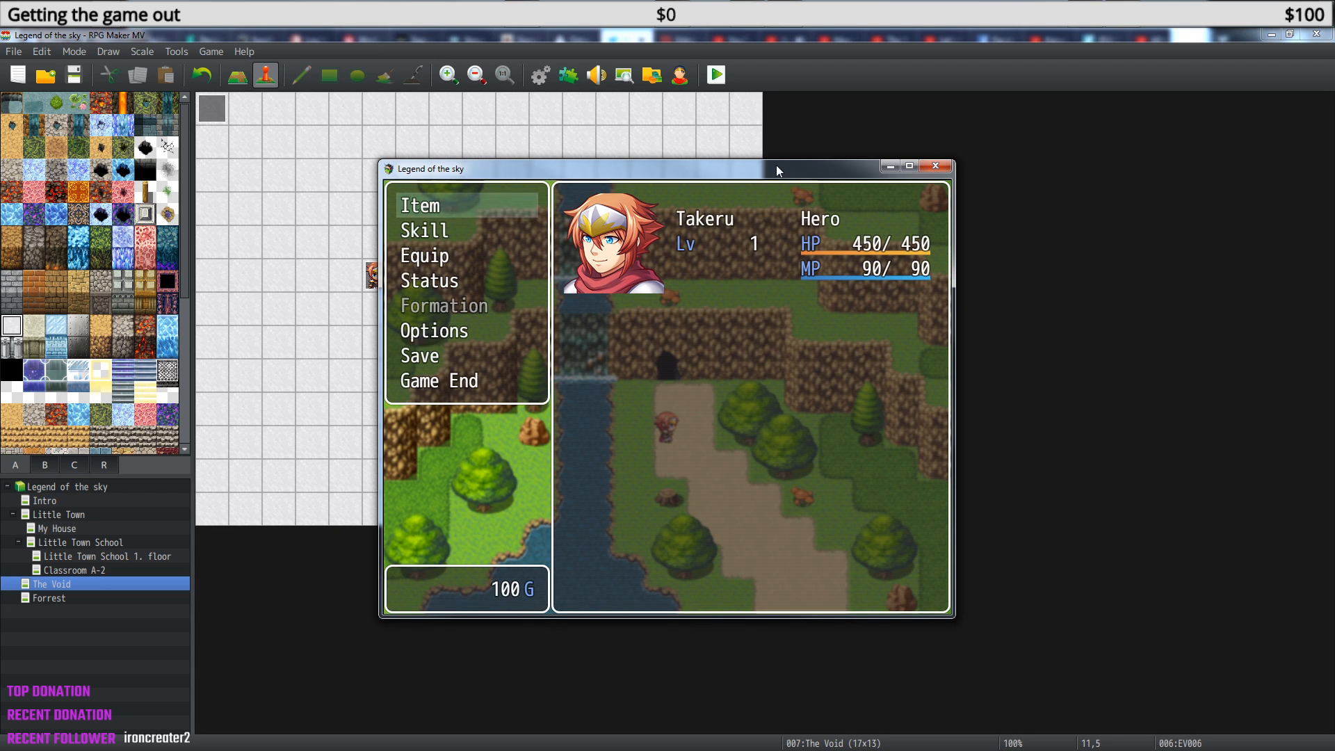
End the running game from the game menu and return to the title screen.
key(Down)
key(Down)
key(Down)
key(Down)
key(Down)
key(Down)
key(Down)
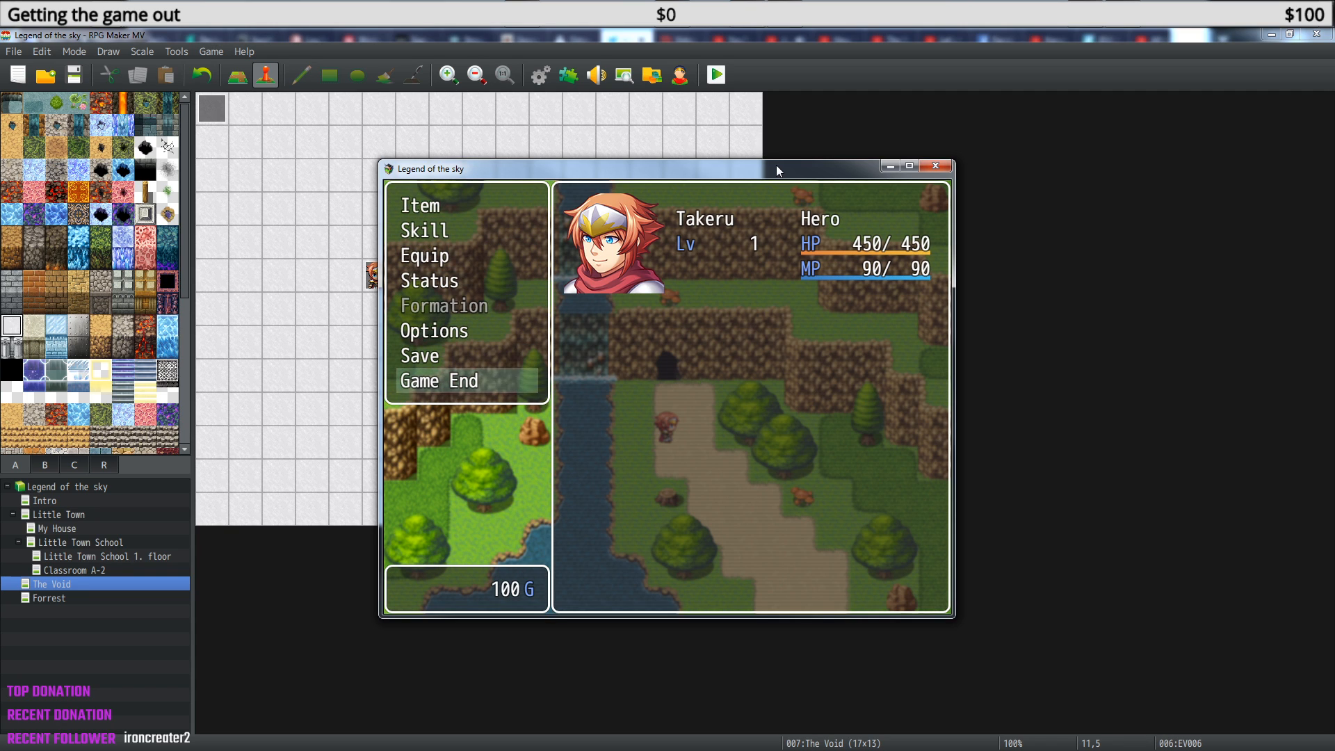
key(Return)
key(Down)
key(Up)
key(Return)
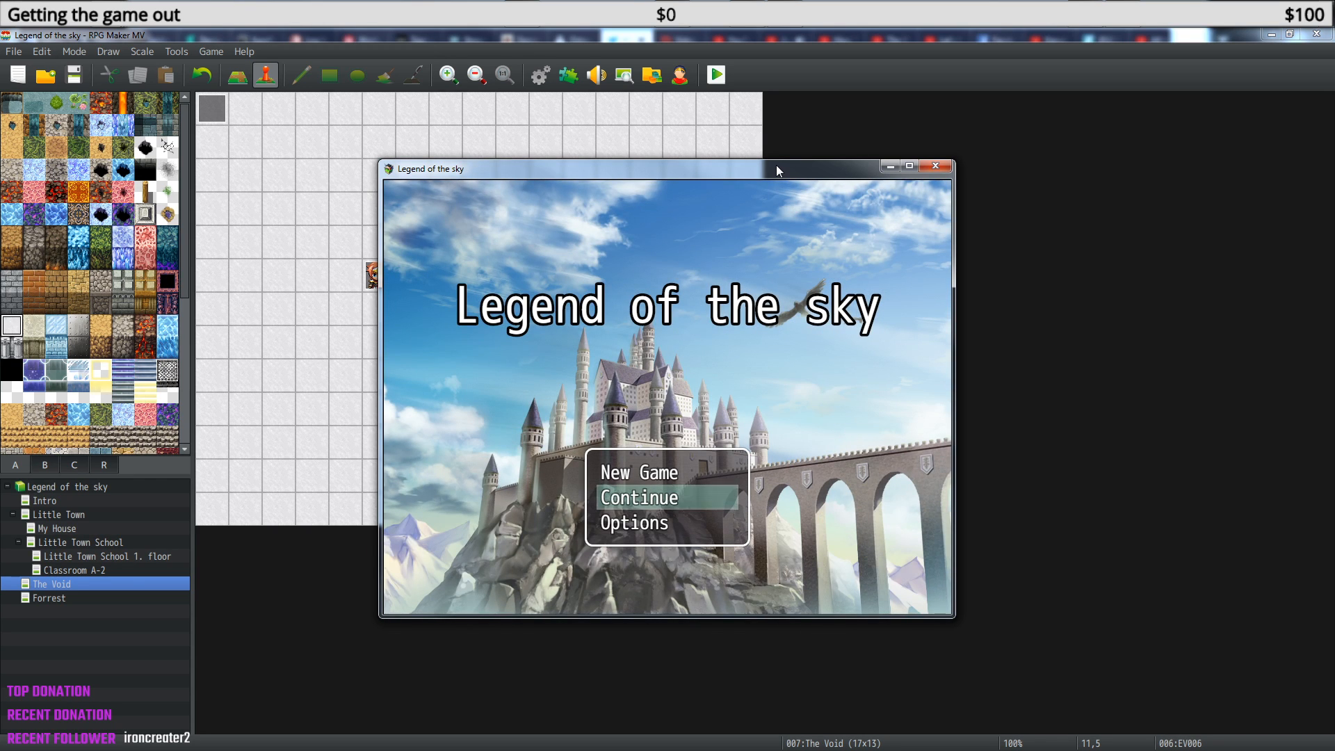
Look through the saved games offered for continuing, from File 4 up to File 1, and close the playtest.
key(Return)
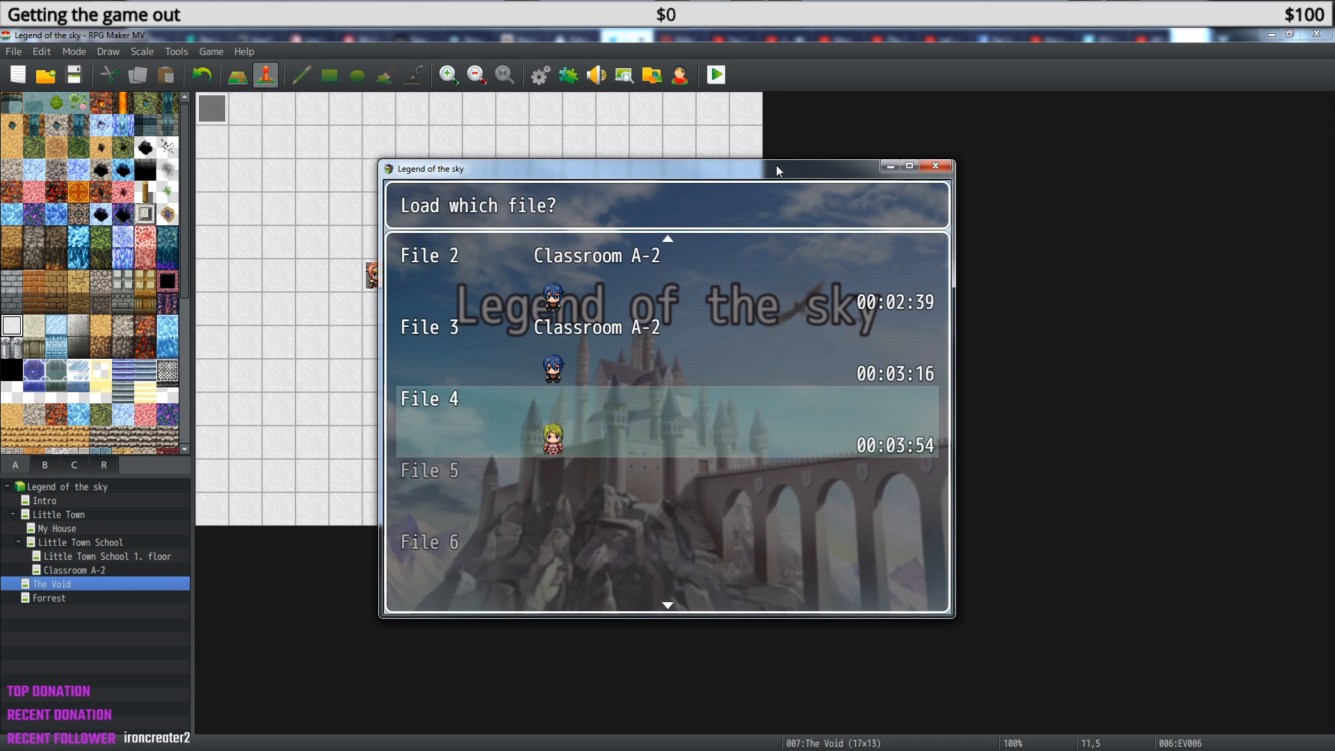
key(Up)
key(Up)
key(Up)
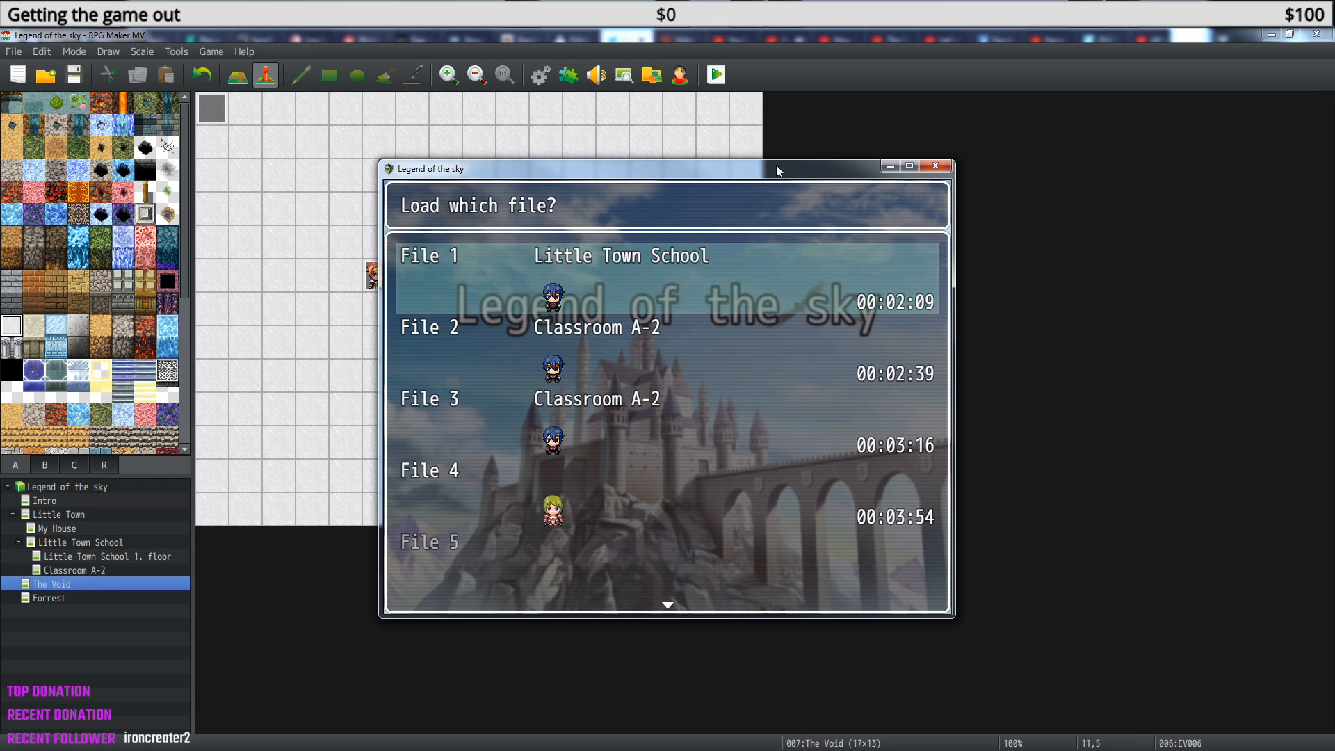
key(Down)
key(Down)
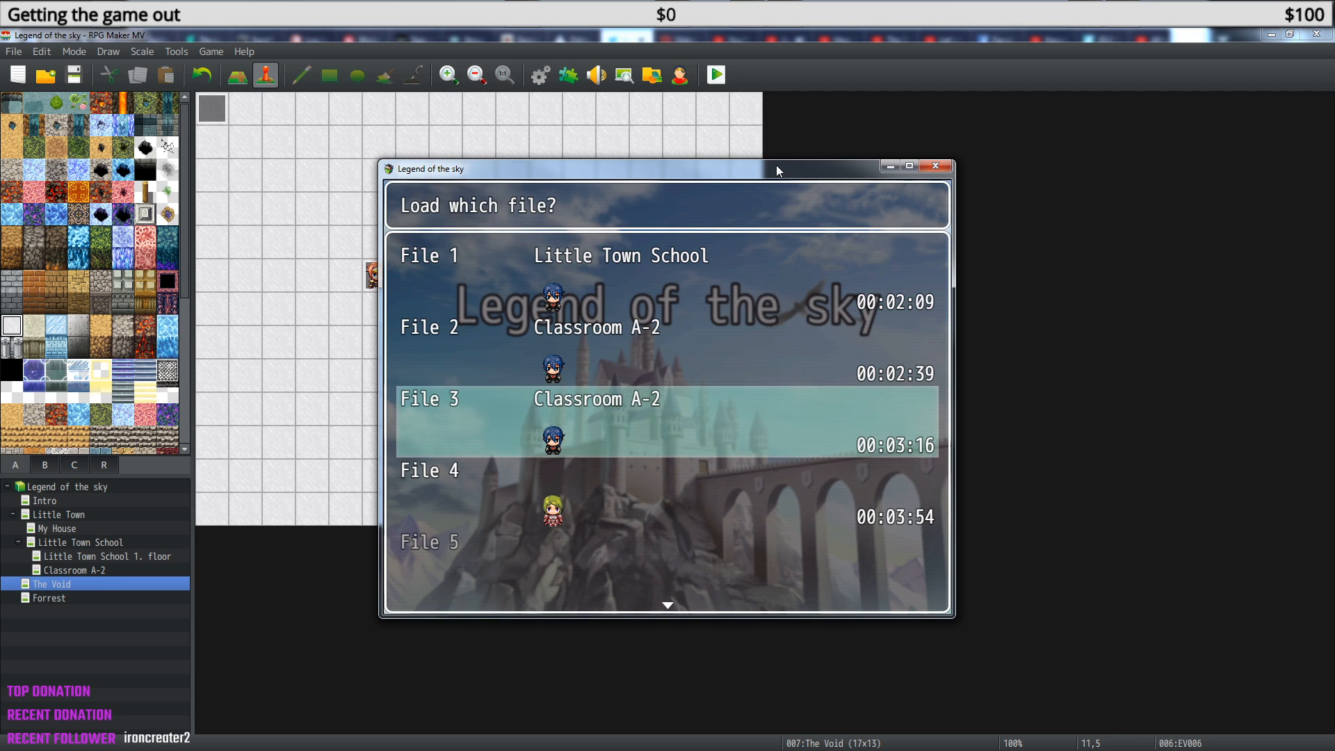
click(935, 166)
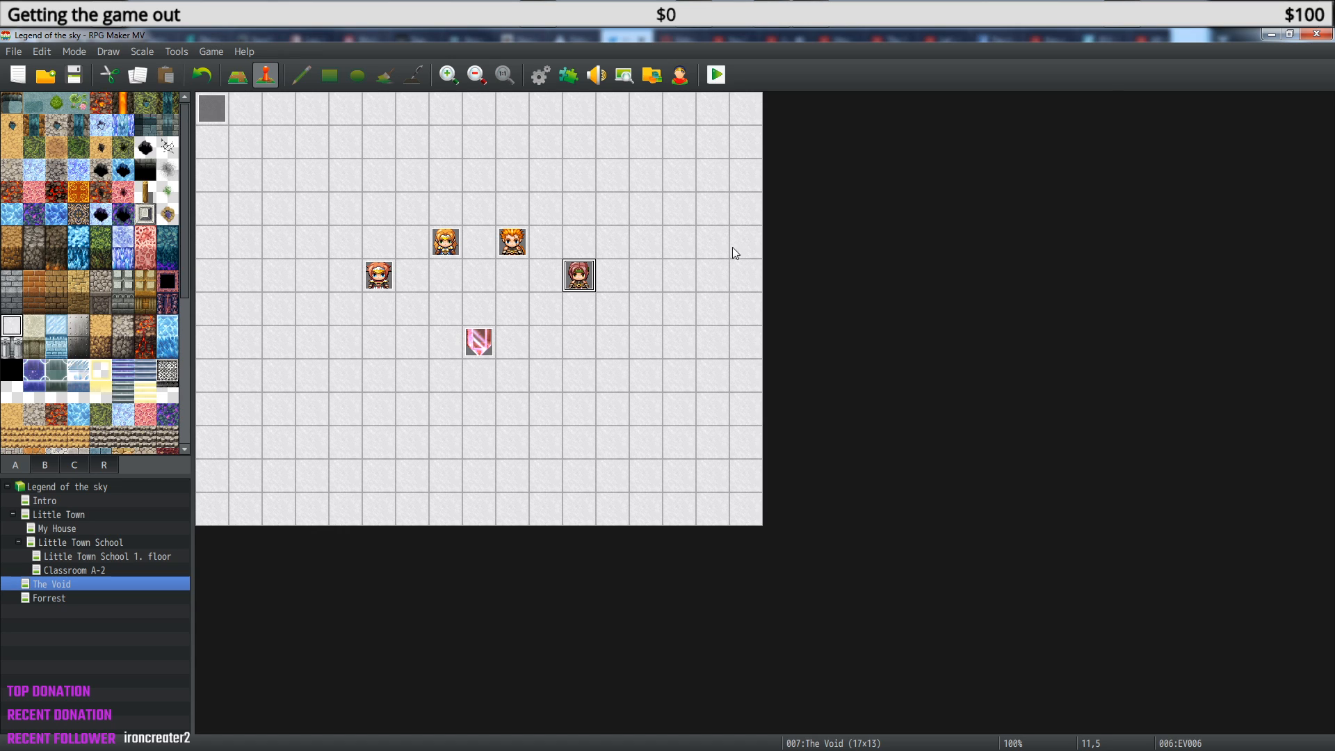
Change the Forrest map's tileset to 0004 Dungeon and rename the map Cave of Resurection.
click(67, 600)
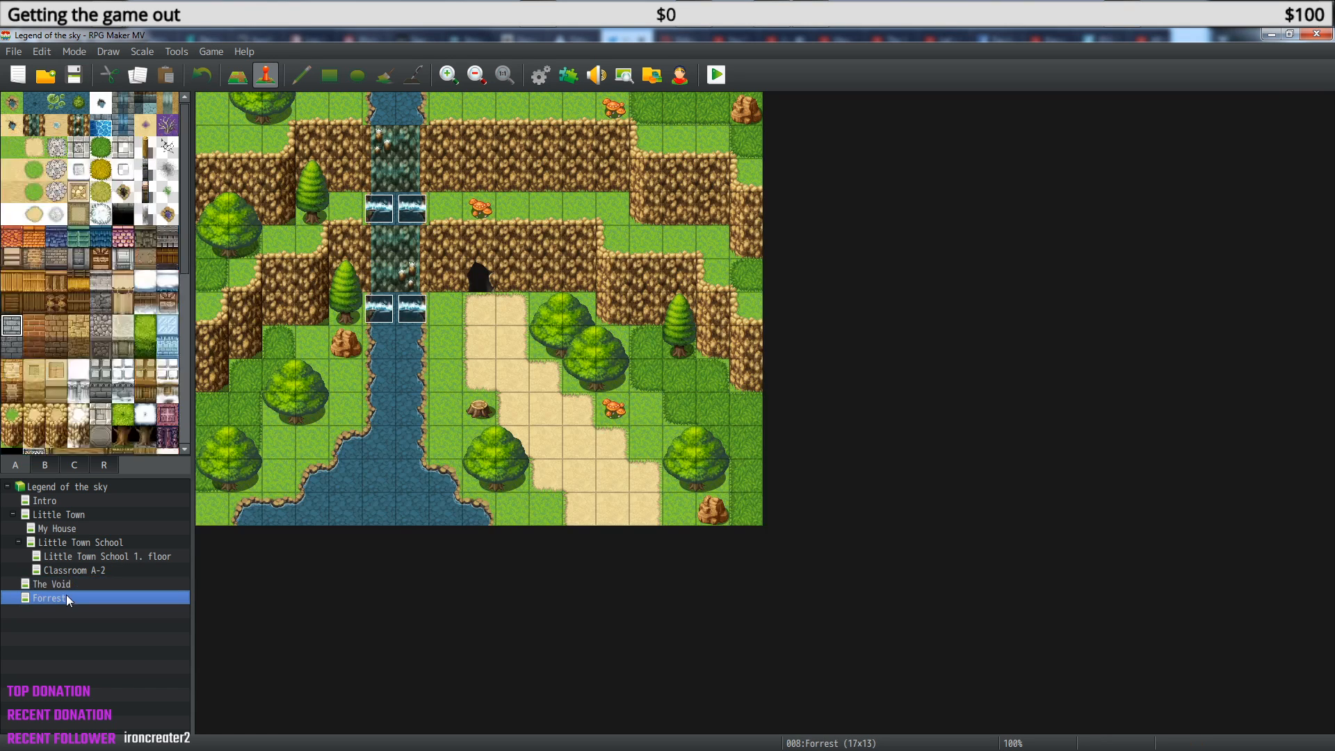
right_click(67, 599)
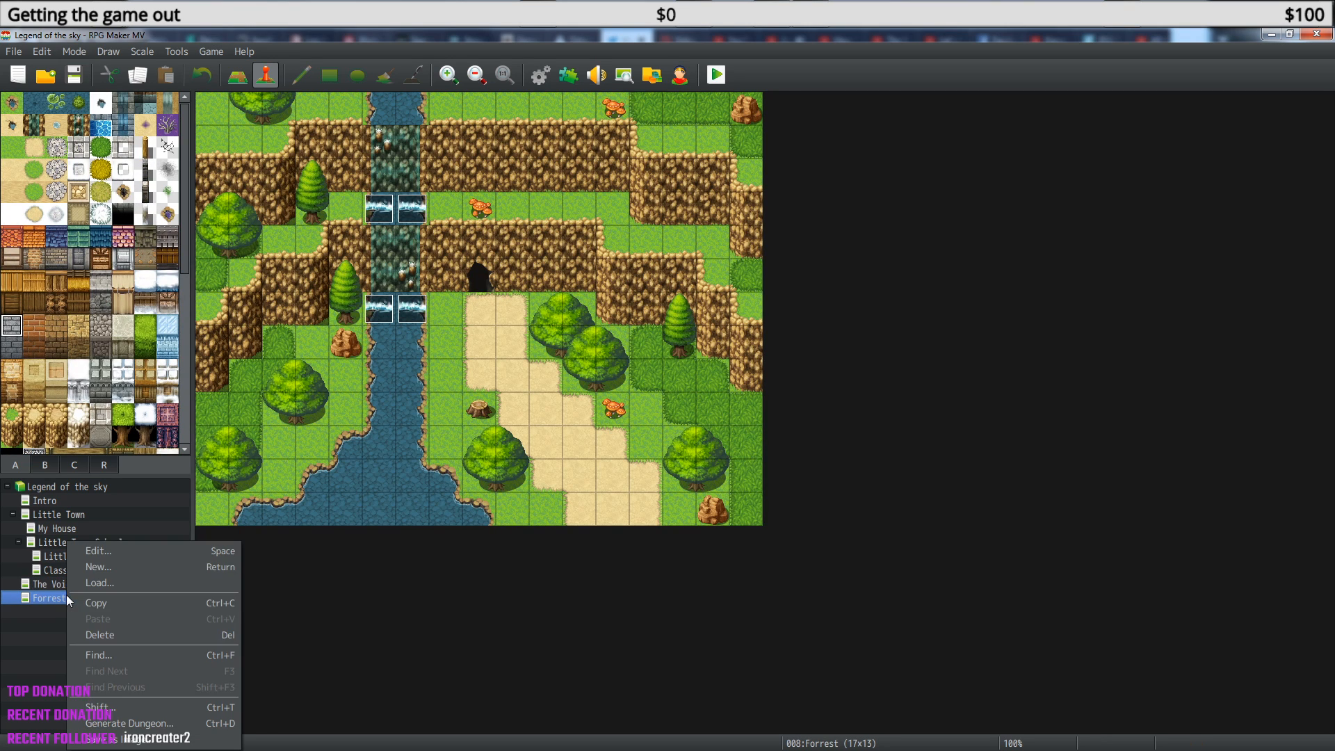
click(124, 553)
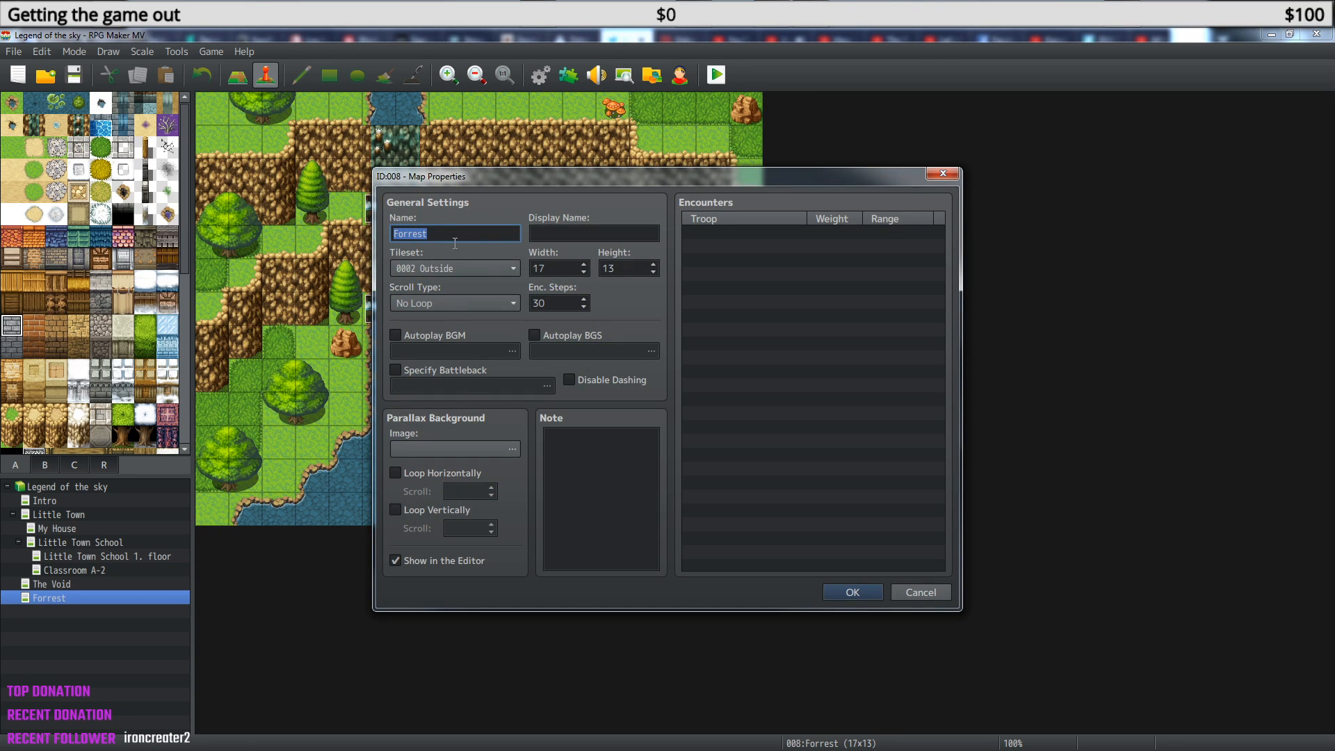
click(458, 270)
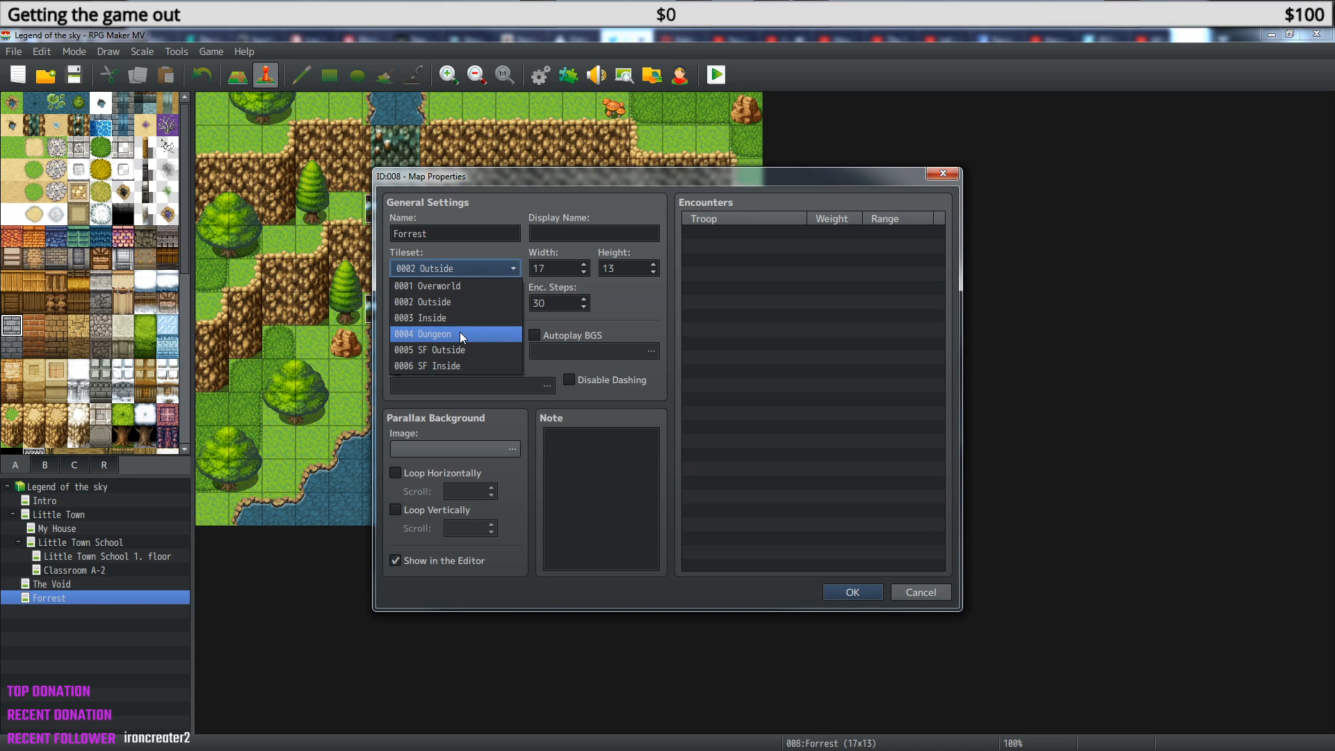
click(461, 333)
click(459, 275)
click(450, 335)
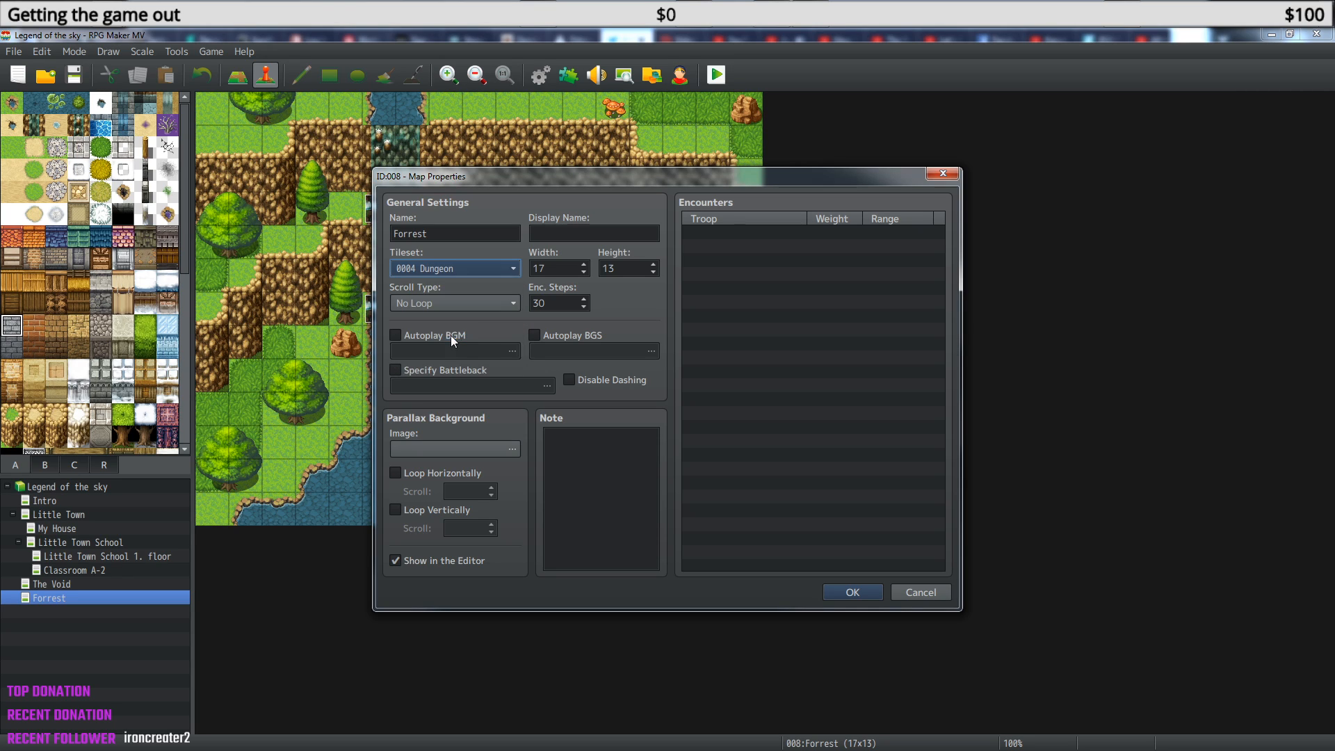
double_click(484, 233)
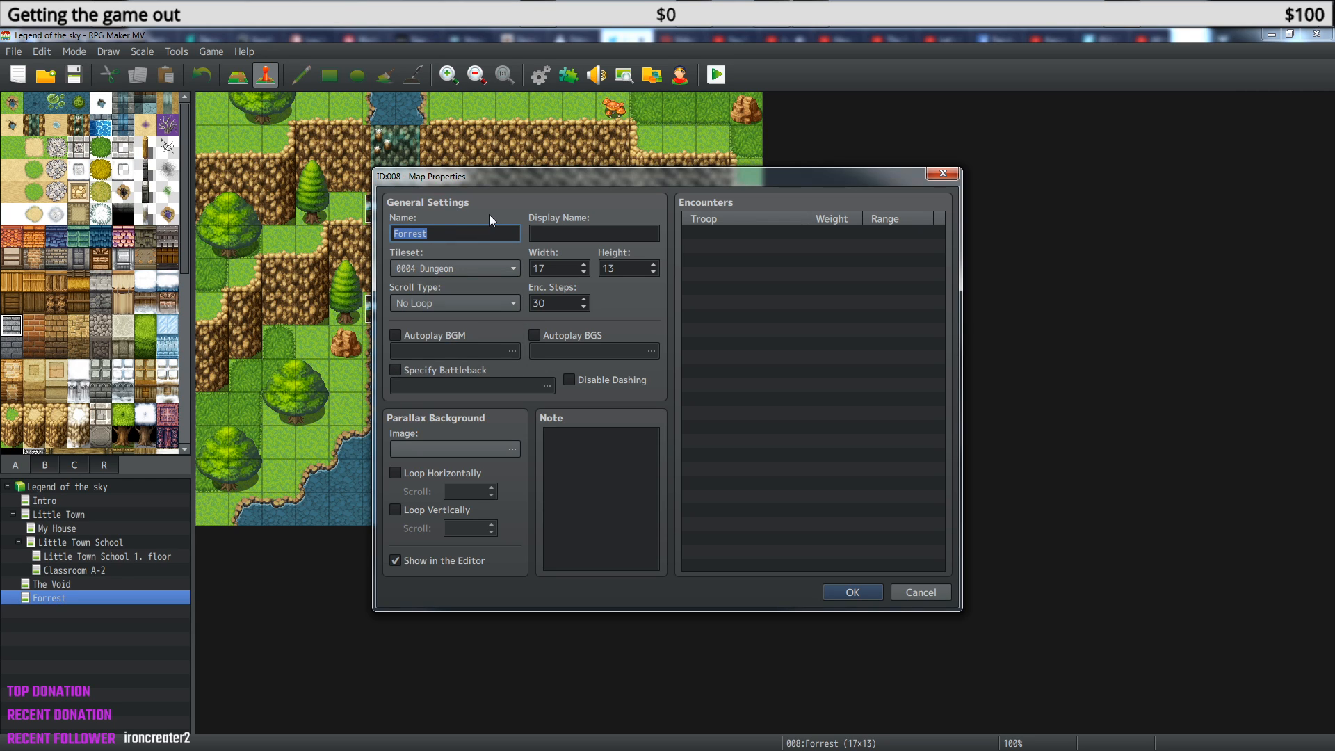
text(Cave of Resurection)
click(853, 593)
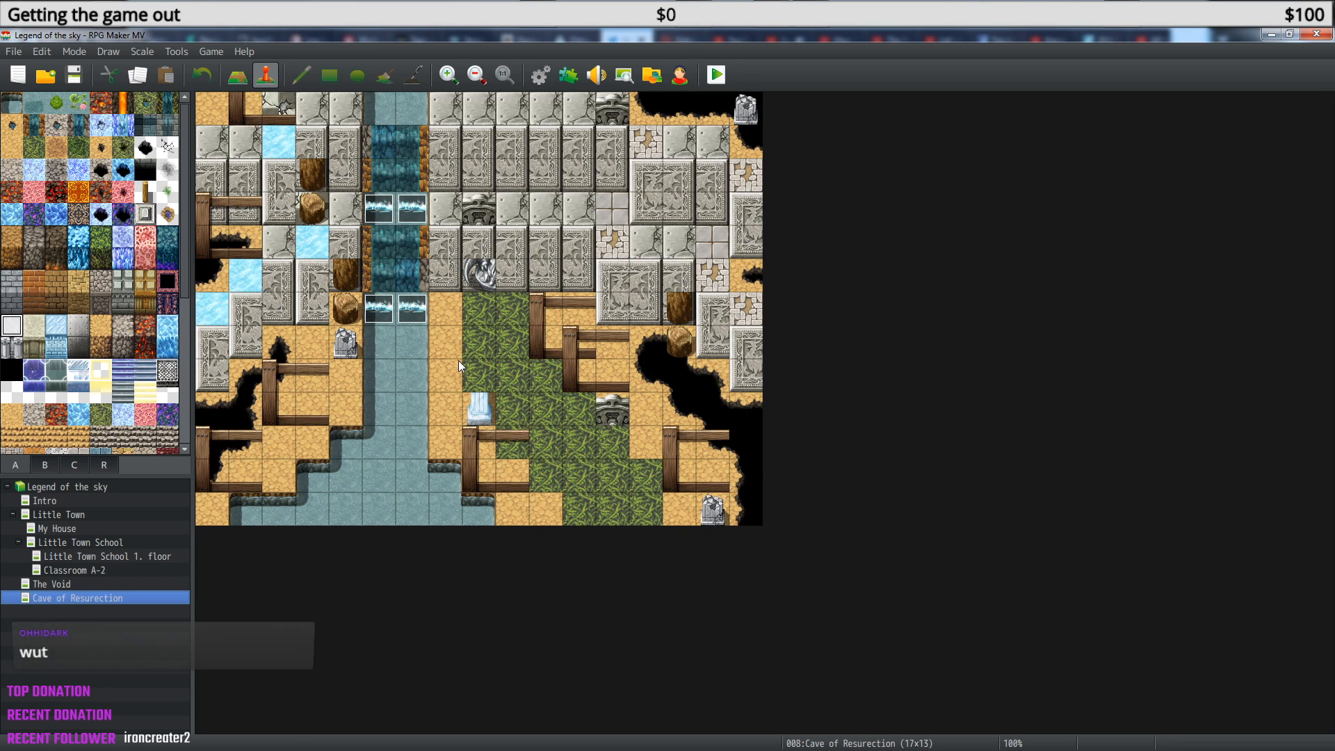
Copy and clear the Cave of Resurection map's name and set its tileset back to 0002 Outside.
right_click(76, 602)
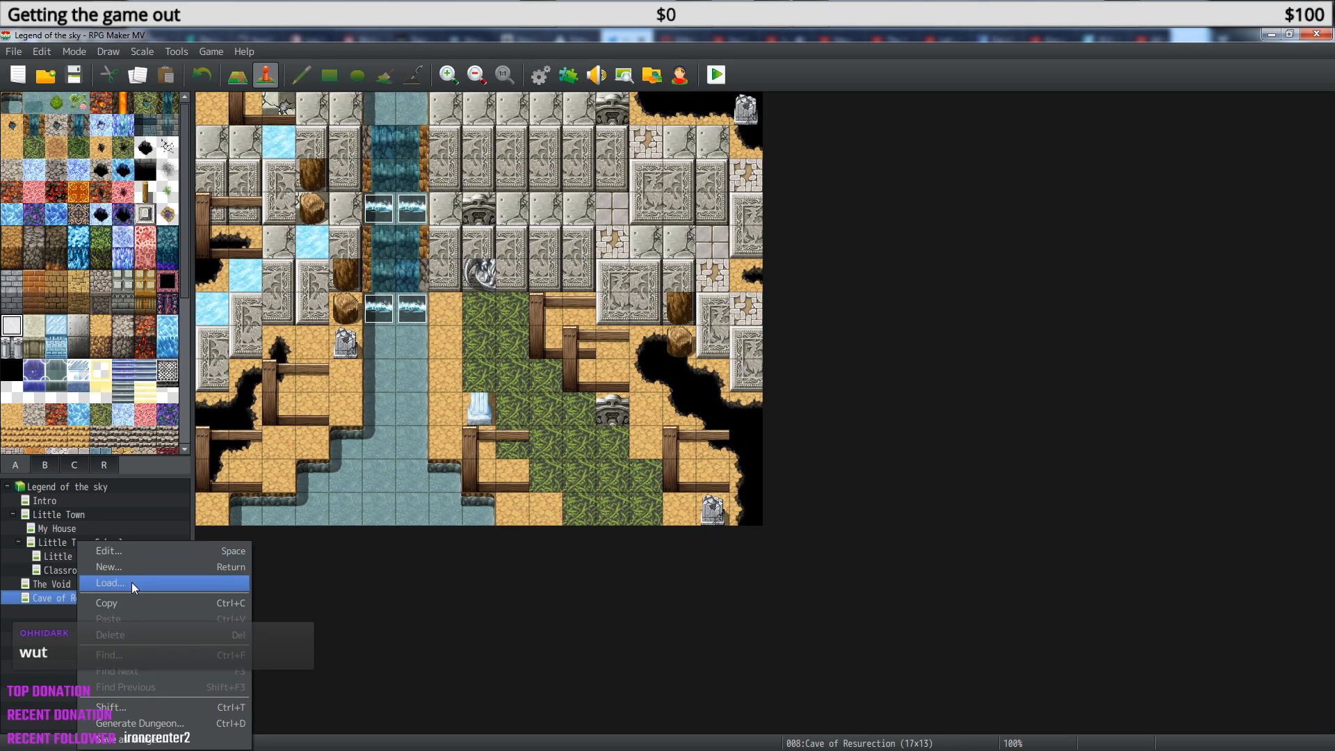
click(139, 553)
key(ctrl+c)
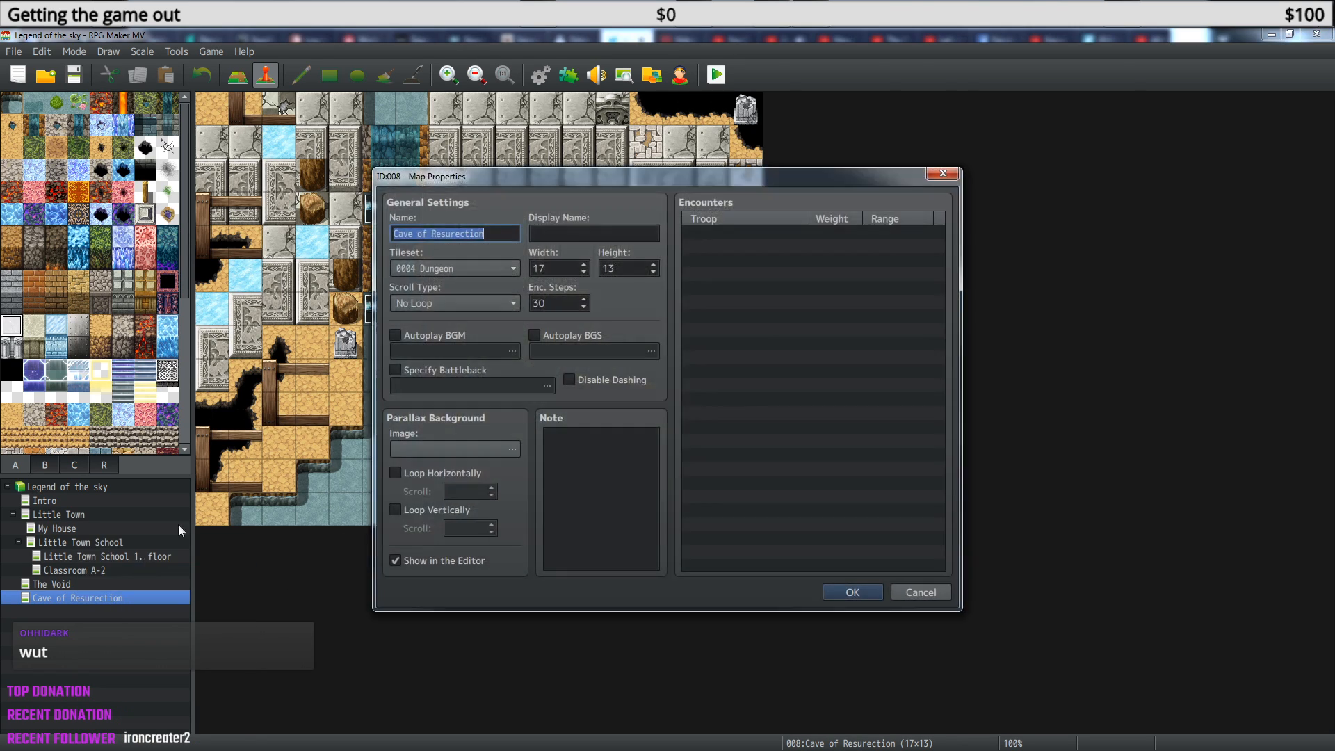
key(BackSpace)
click(478, 267)
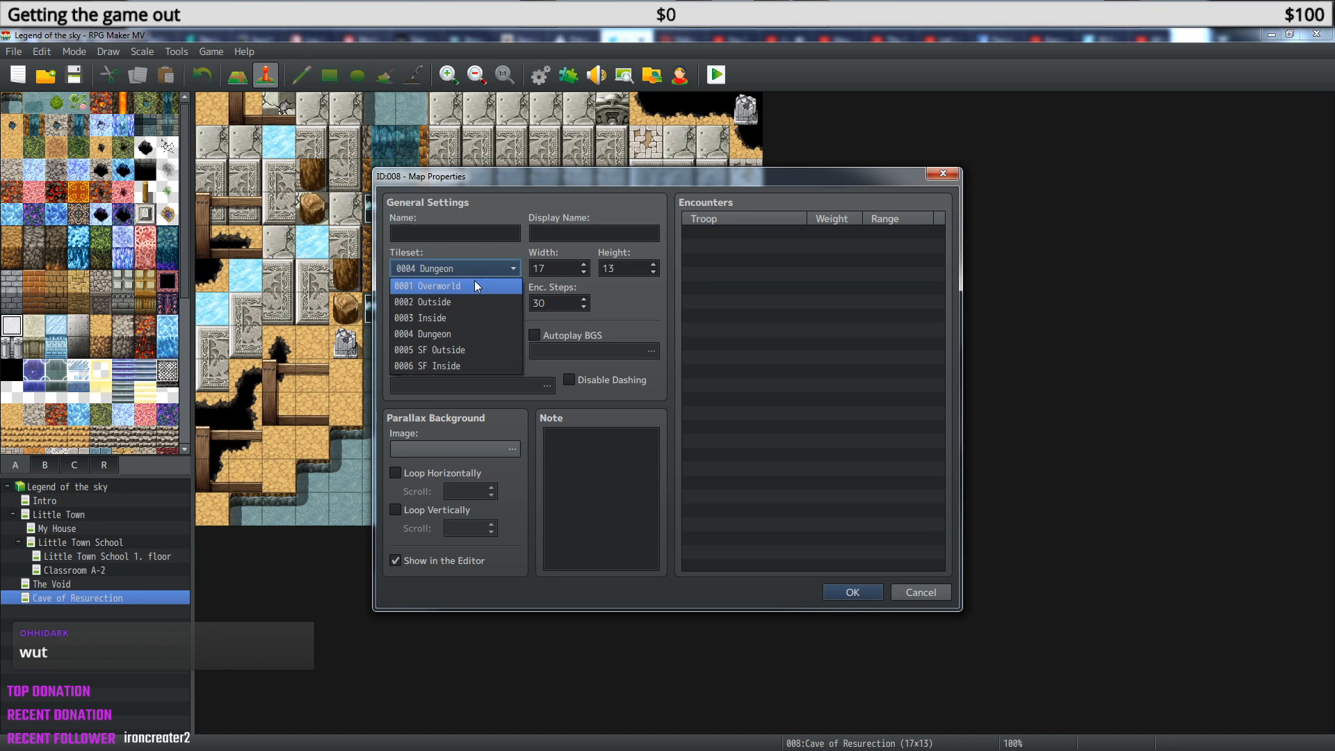
click(470, 295)
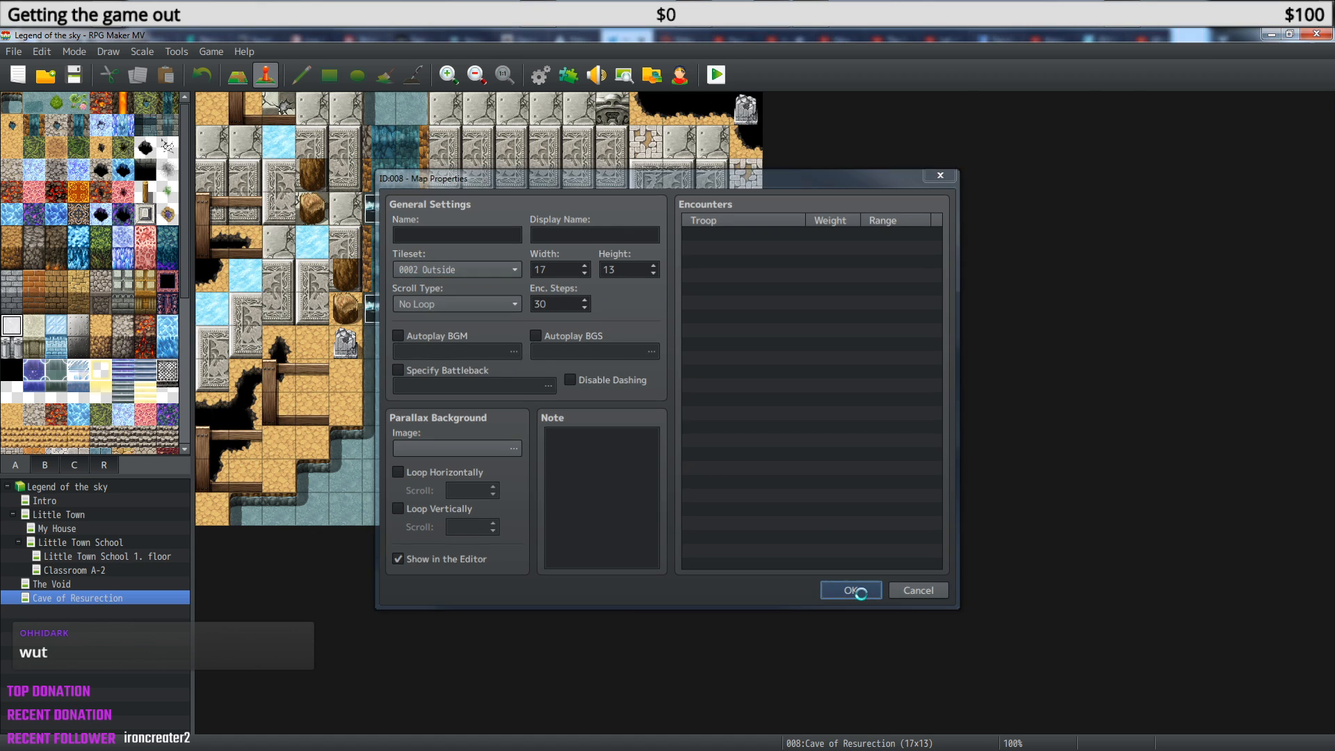
click(861, 594)
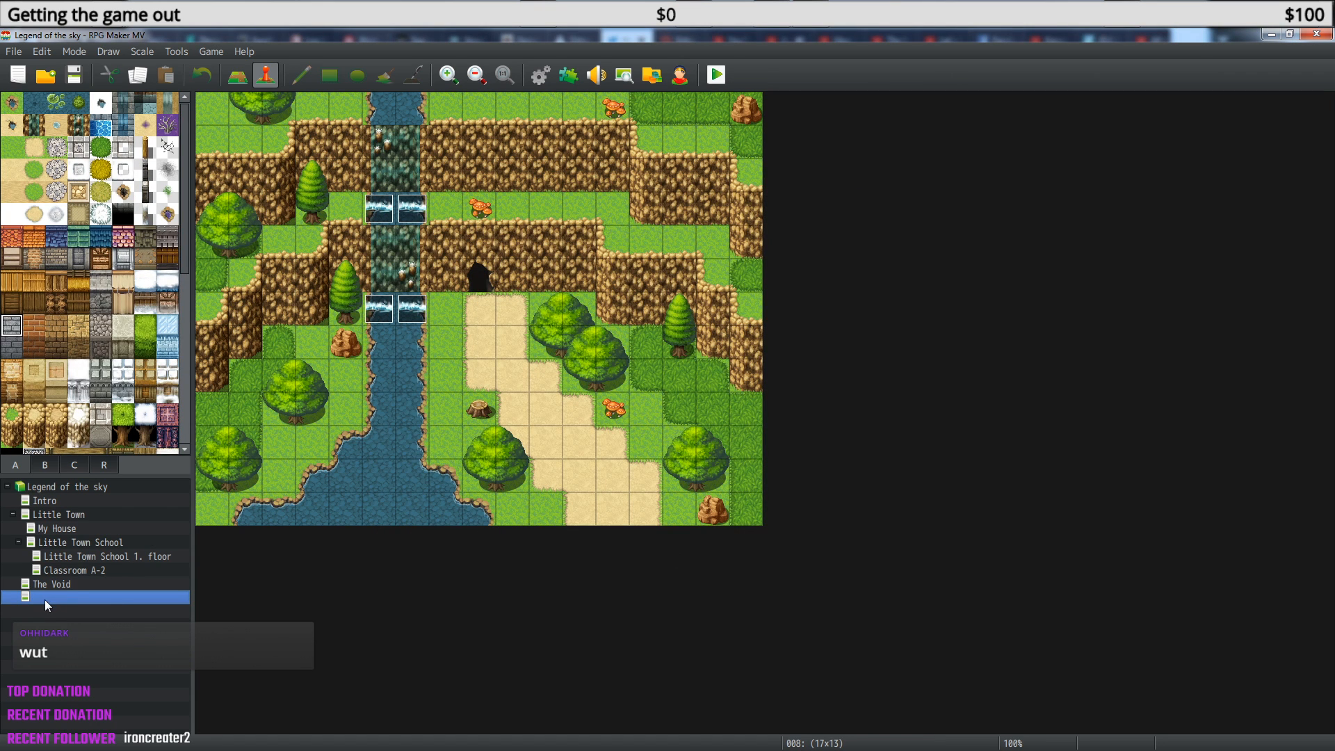
Name the unnamed outdoor map below The Void Forrest.
right_click(53, 599)
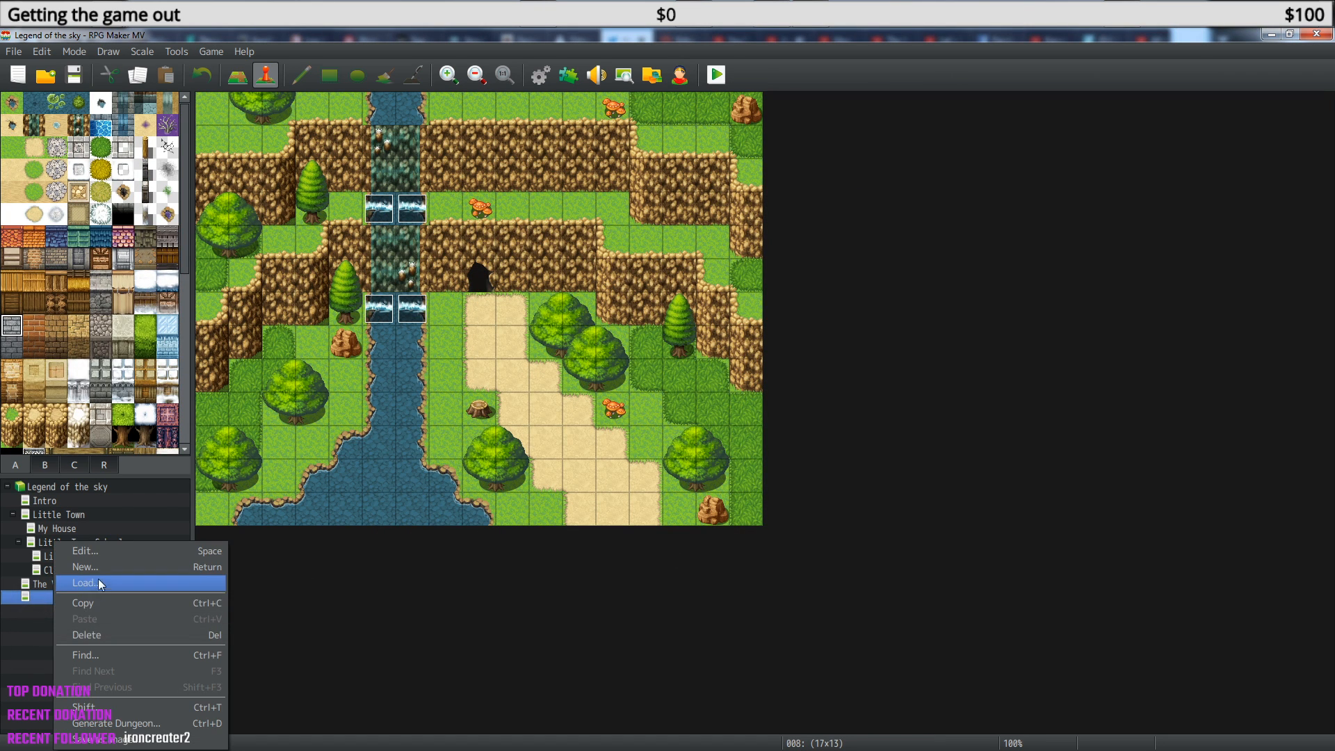
click(104, 554)
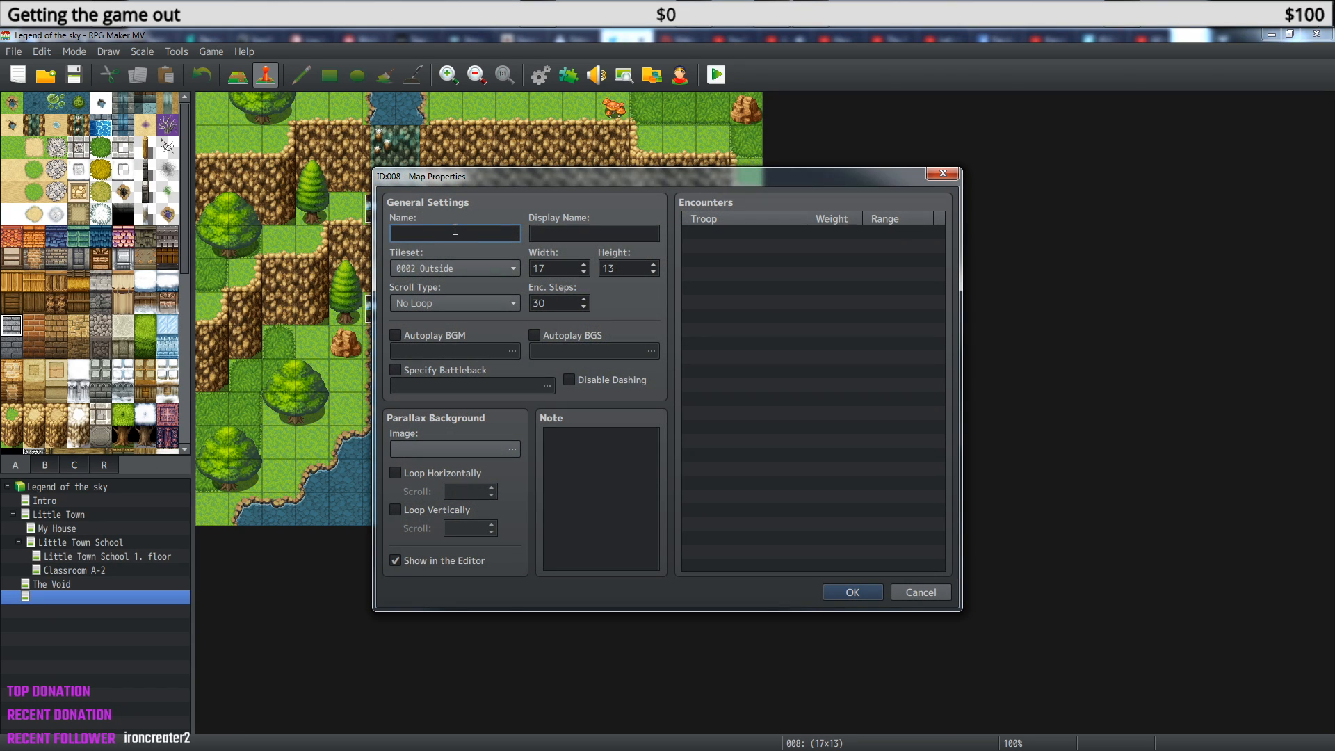
text(Forrest)
click(854, 596)
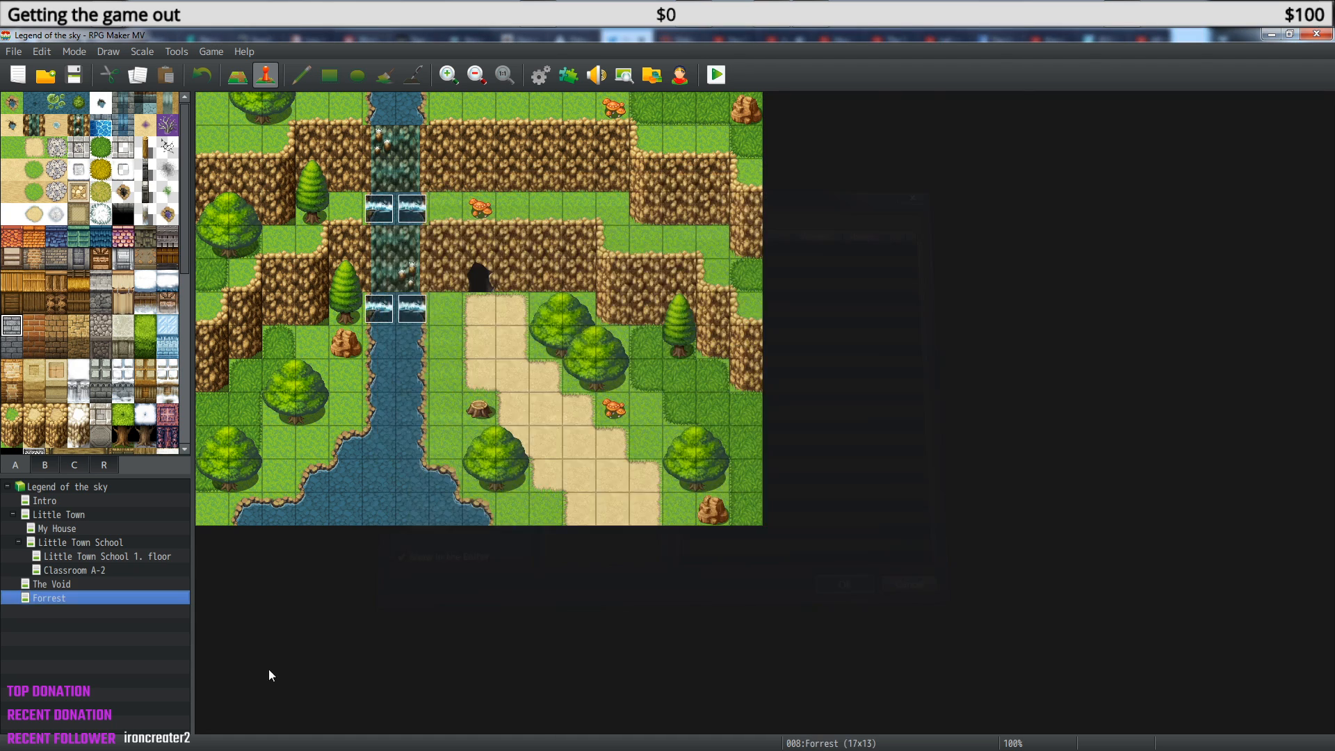
Create a new map under Forrest named Cave of Resurection with the 0004 Dungeon tileset.
right_click(57, 601)
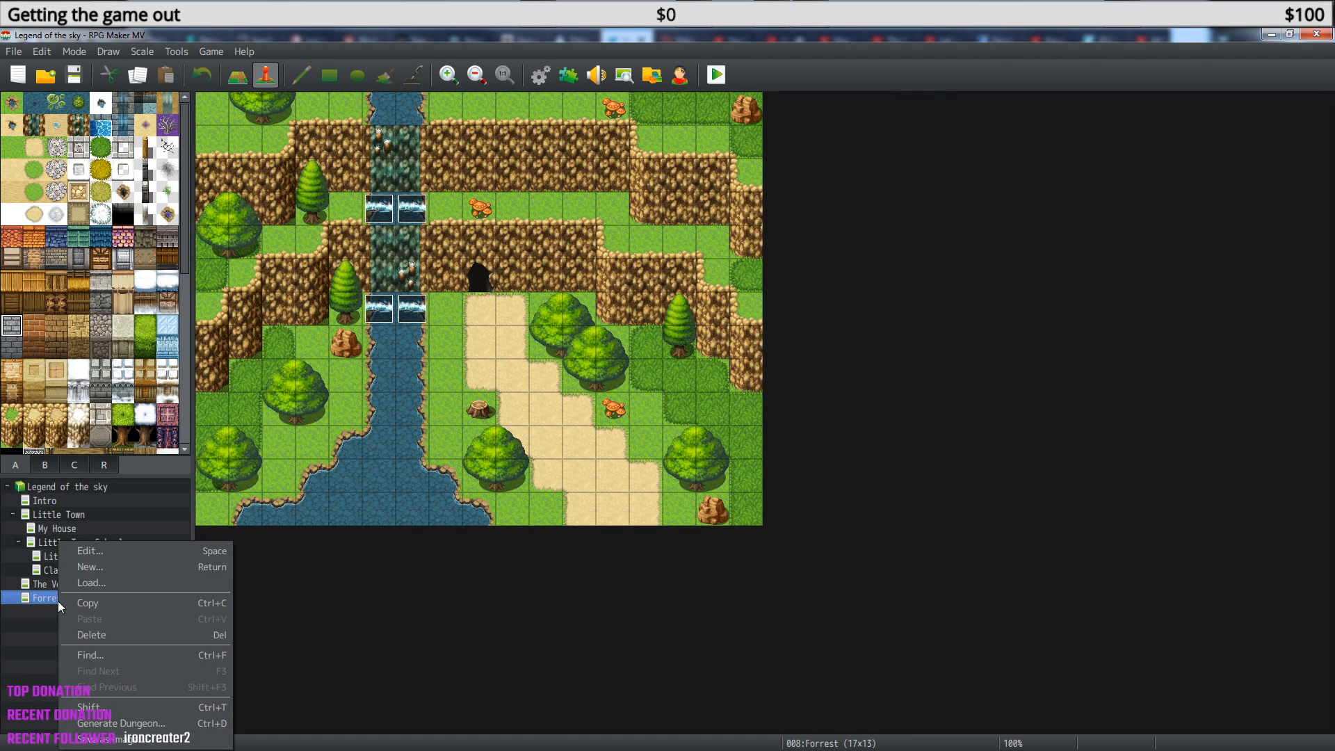
click(102, 569)
key(ctrl+v)
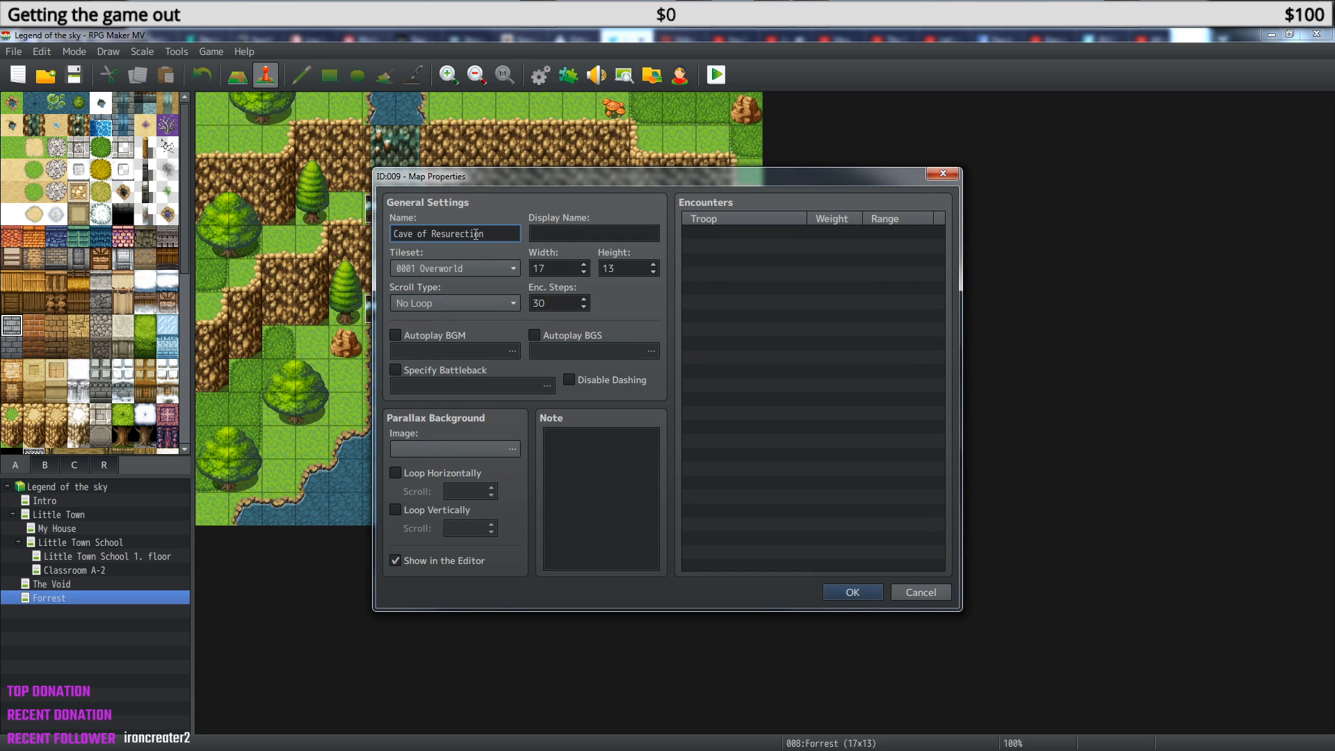
click(469, 273)
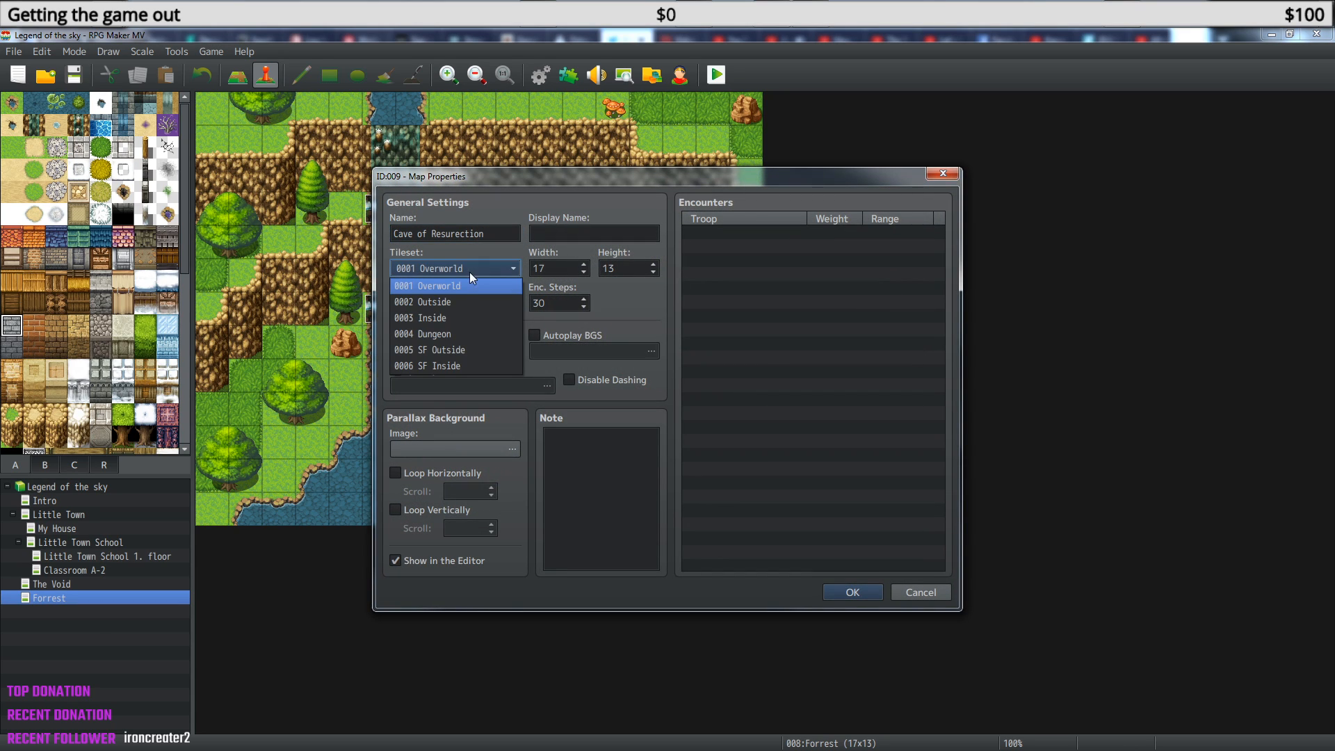
click(456, 333)
click(851, 592)
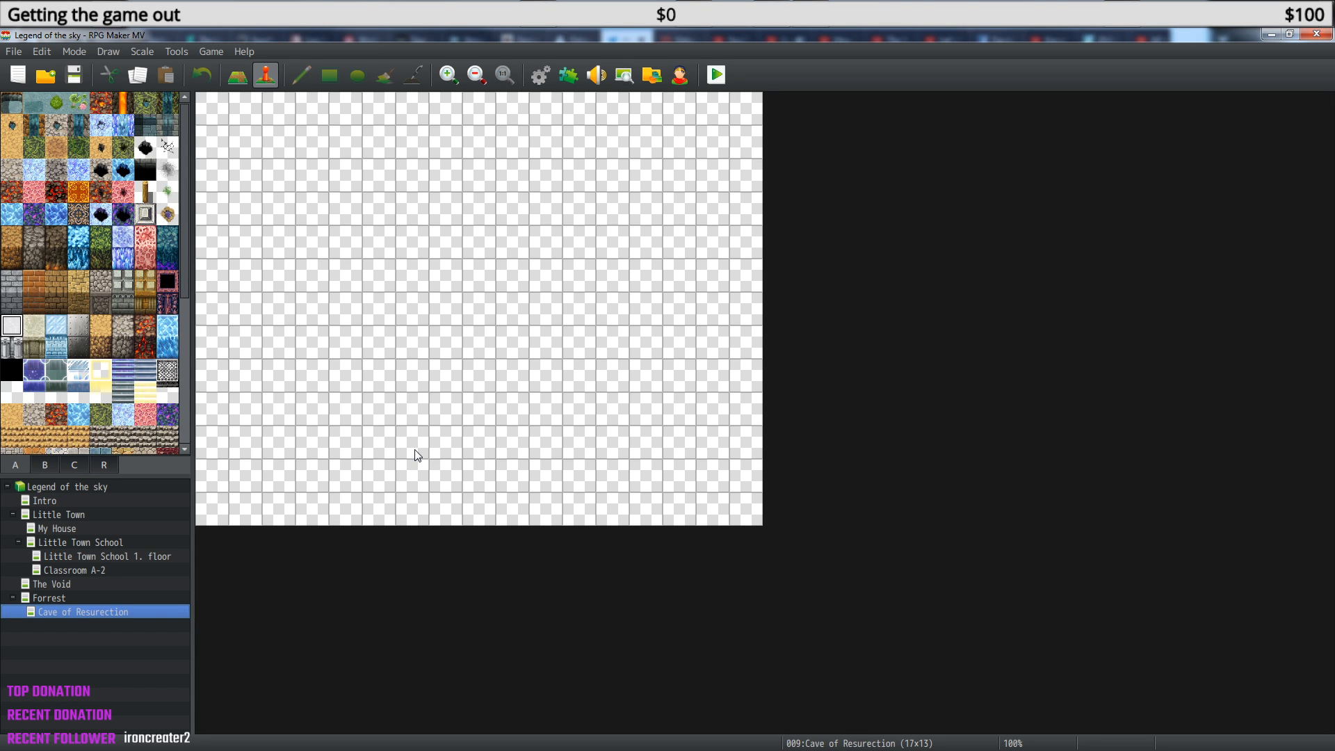
Browse the dungeon tiles, choose the dark brown cave wall tile and switch from event editing to map drawing.
click(46, 465)
click(24, 465)
scroll(148, 323, down, 6)
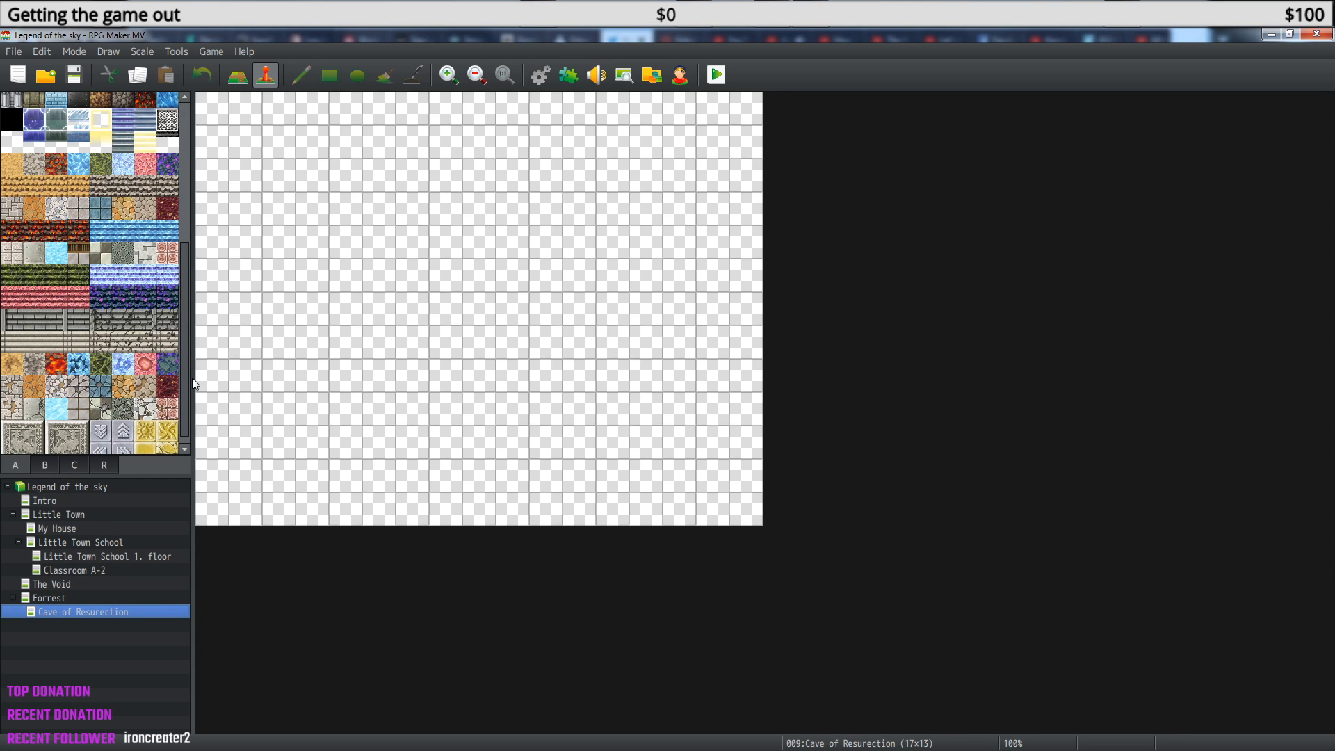
drag(185, 390, 185, 205)
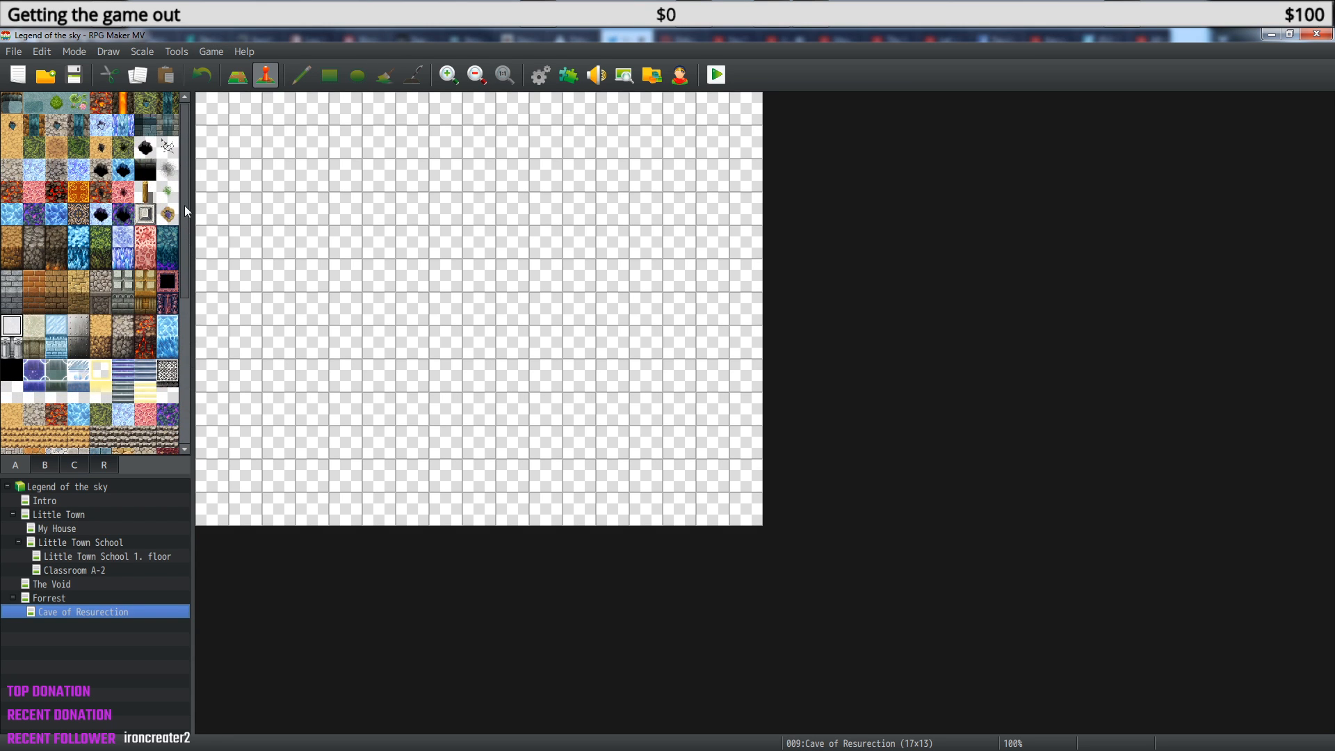
click(56, 262)
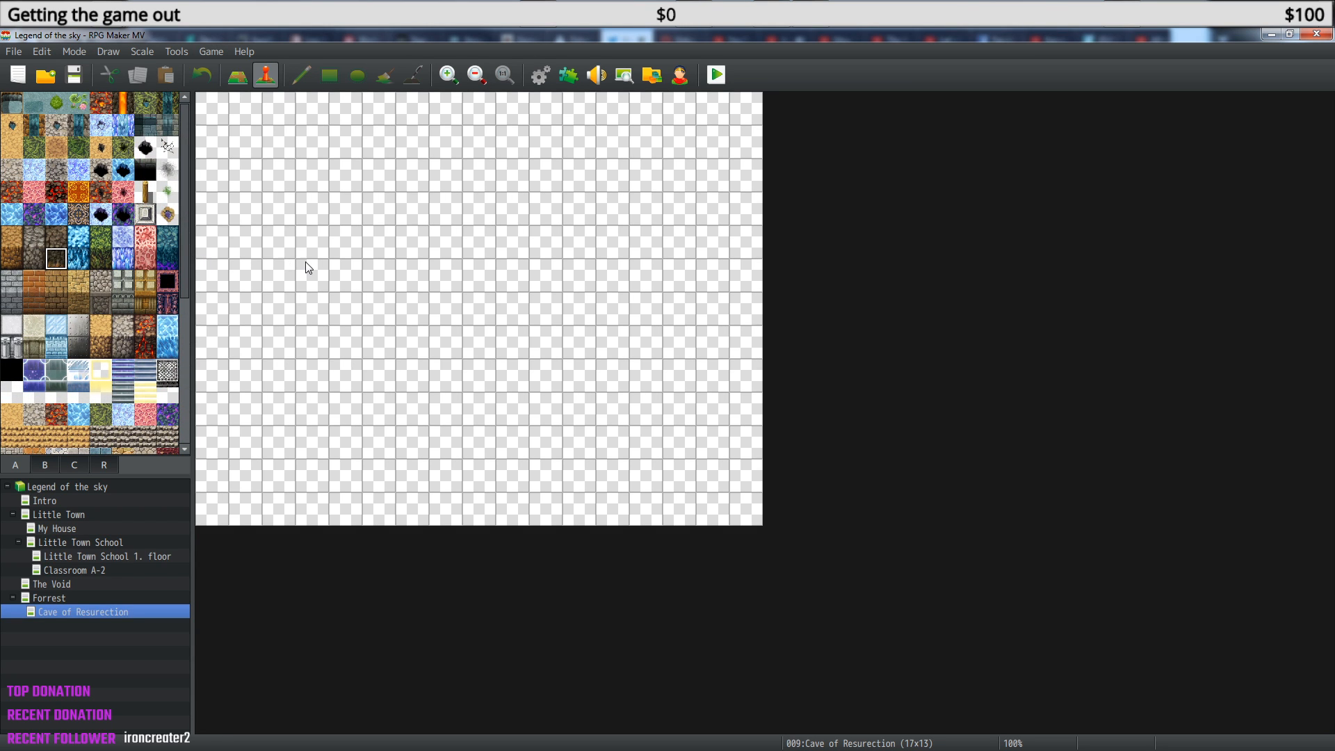
click(241, 81)
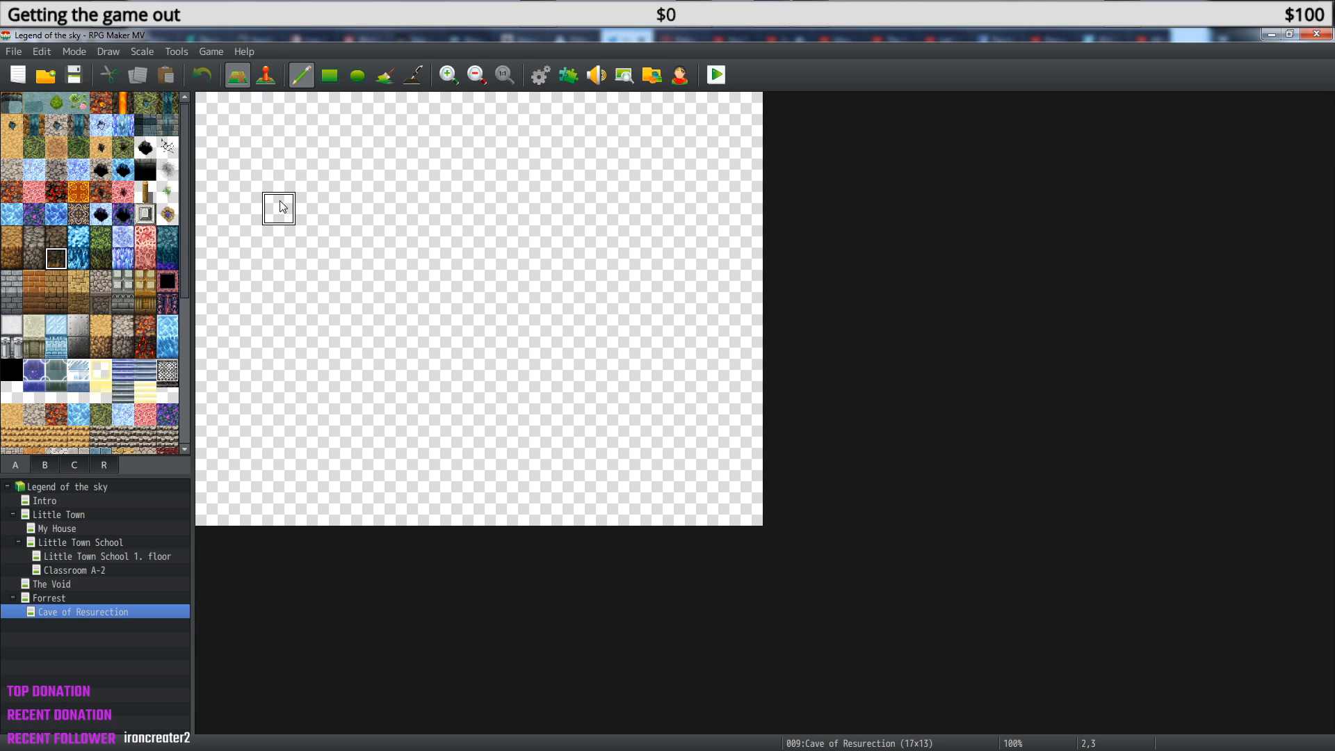
Set the Cave of Resurection map's width and height to 25 each.
right_click(84, 611)
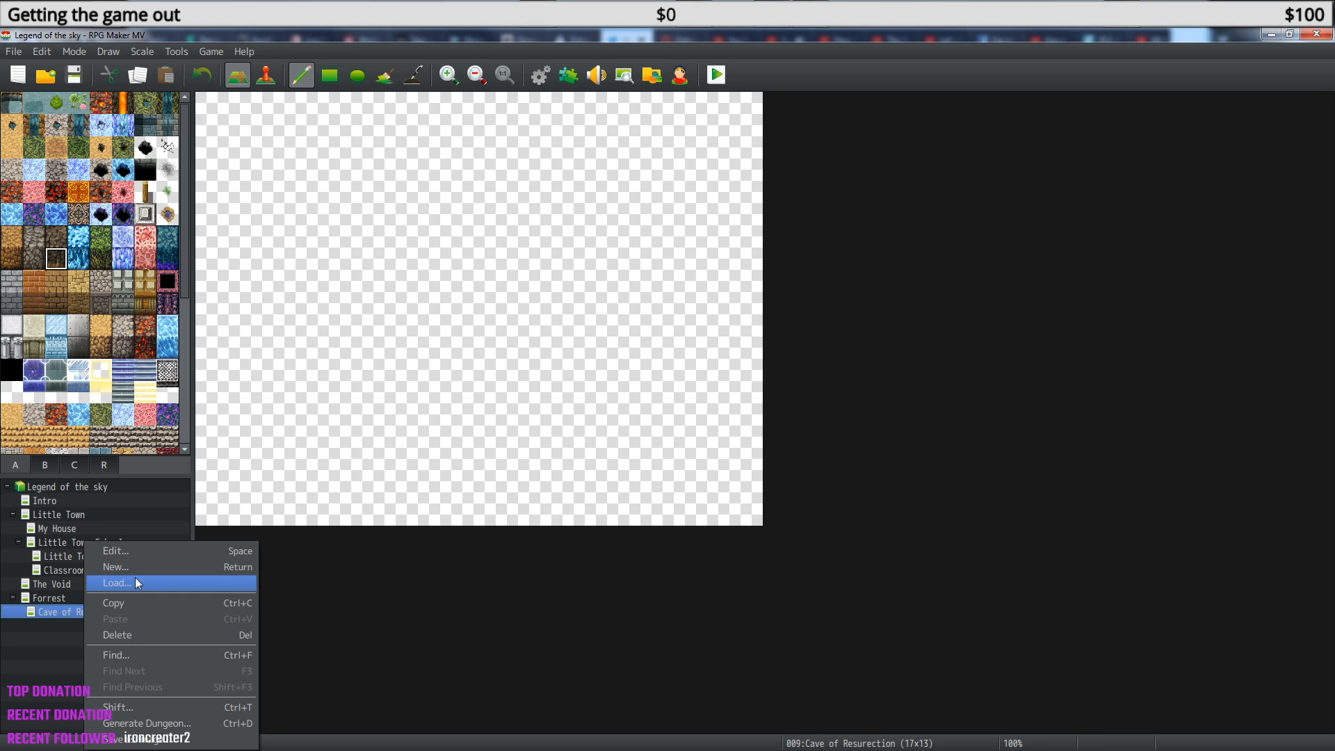
click(136, 553)
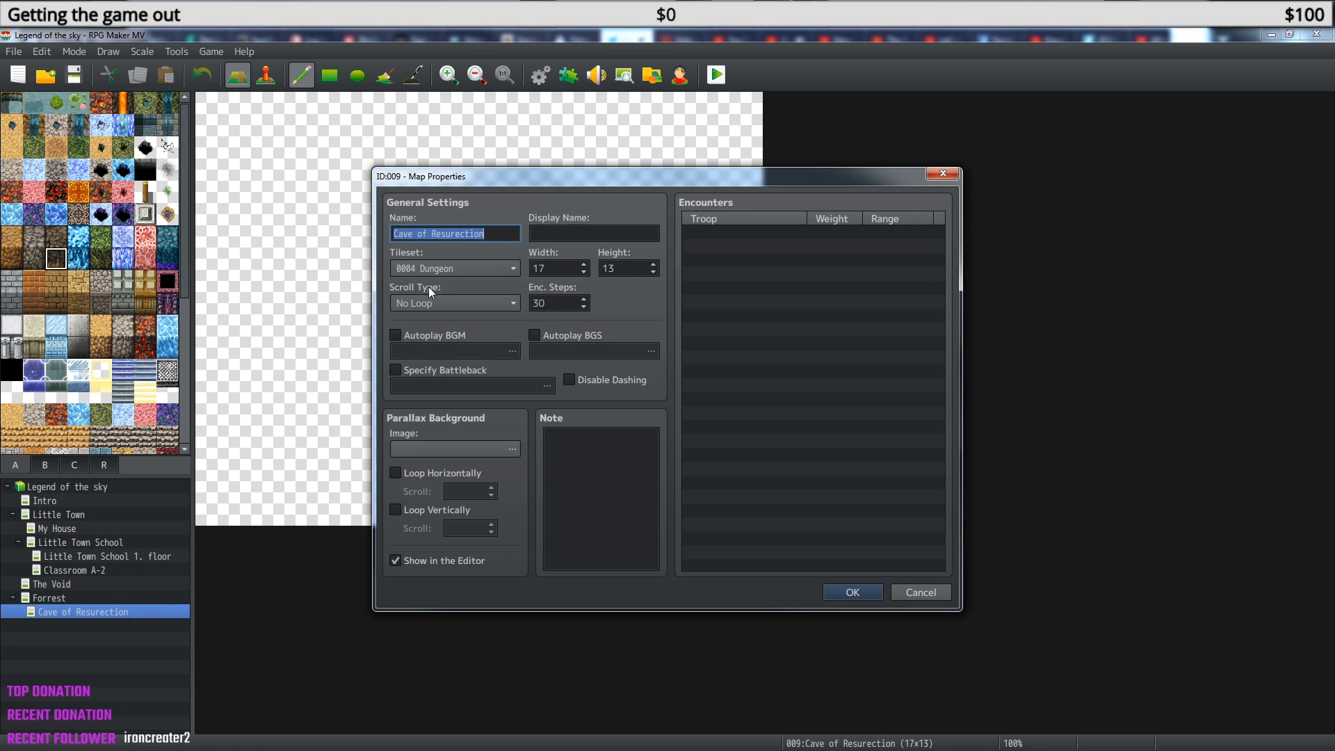
drag(558, 270, 512, 273)
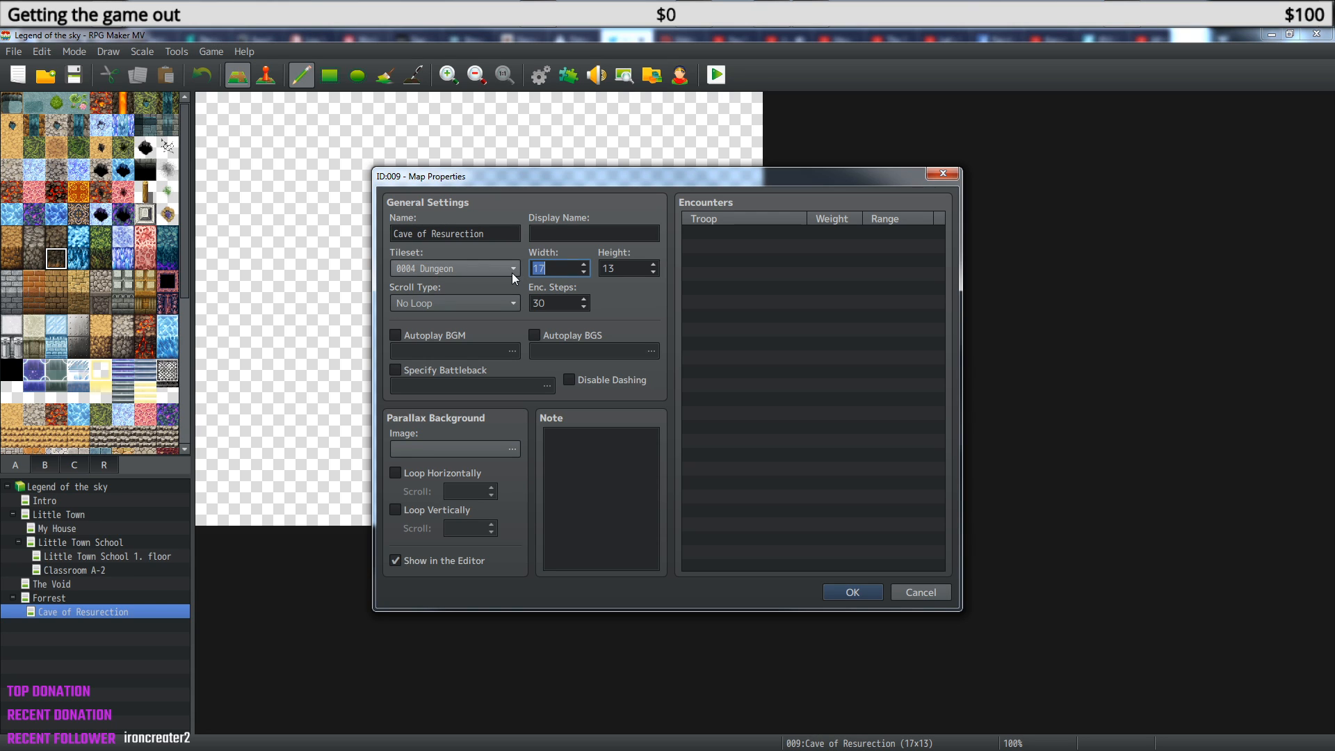
double_click(631, 272)
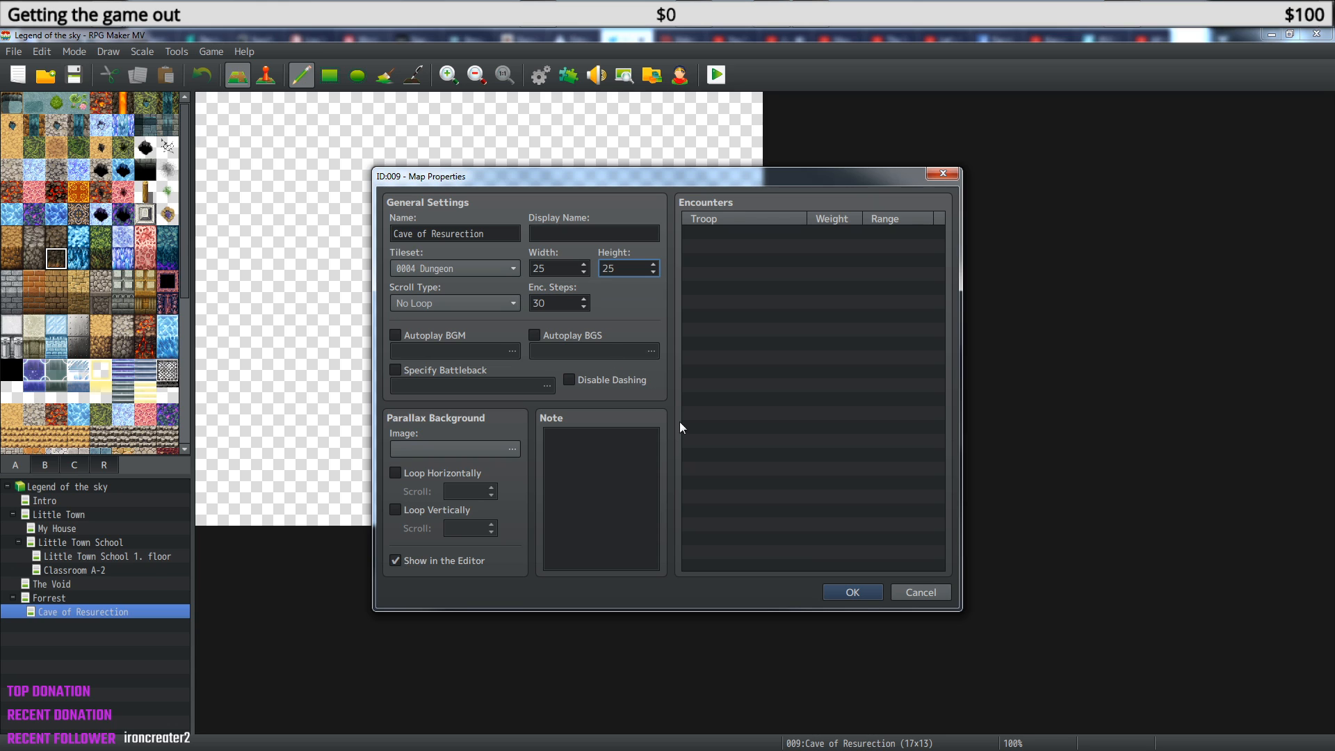
click(852, 593)
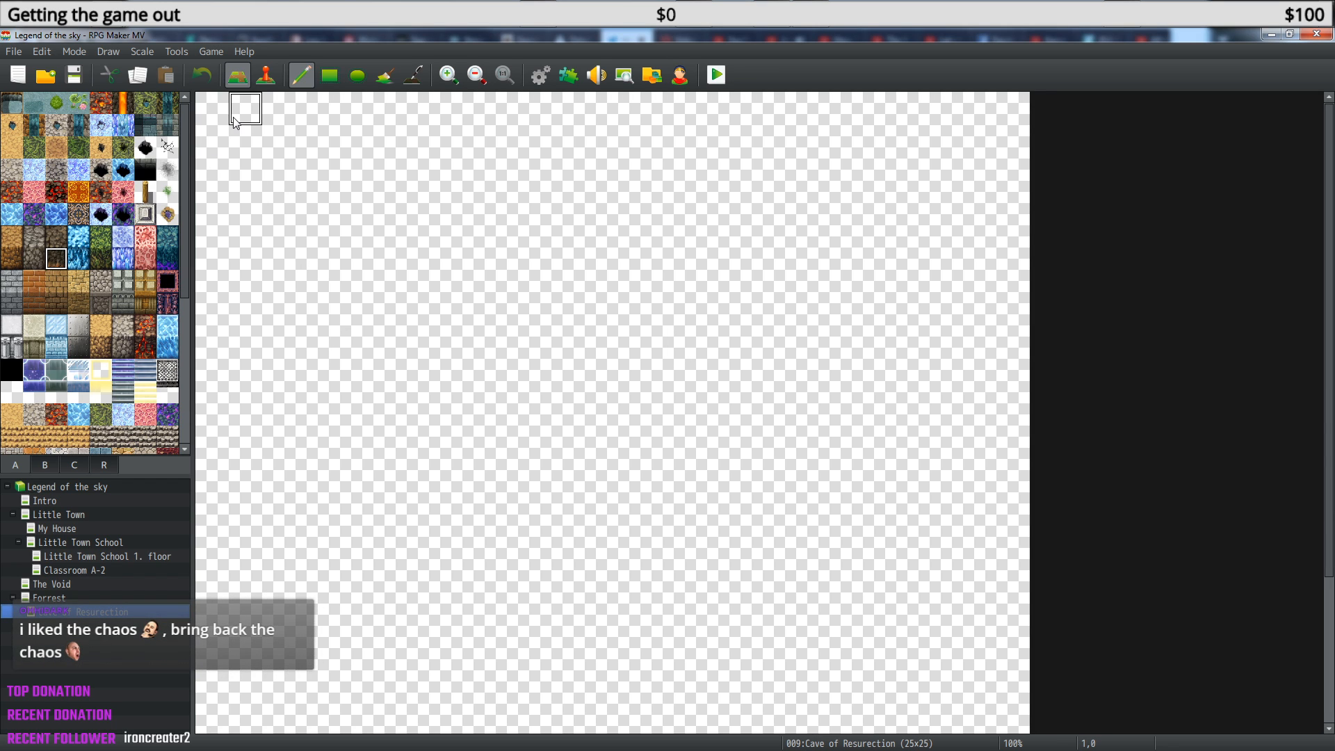
Try the dark brown and the lighter brown cave wall tiles on a small block in the map's upper-left corner.
mouse_move(212, 111)
mouse_down()
mouse_move(245, 143)
mouse_move(285, 152)
mouse_move(280, 112)
mouse_move(309, 138)
mouse_up()
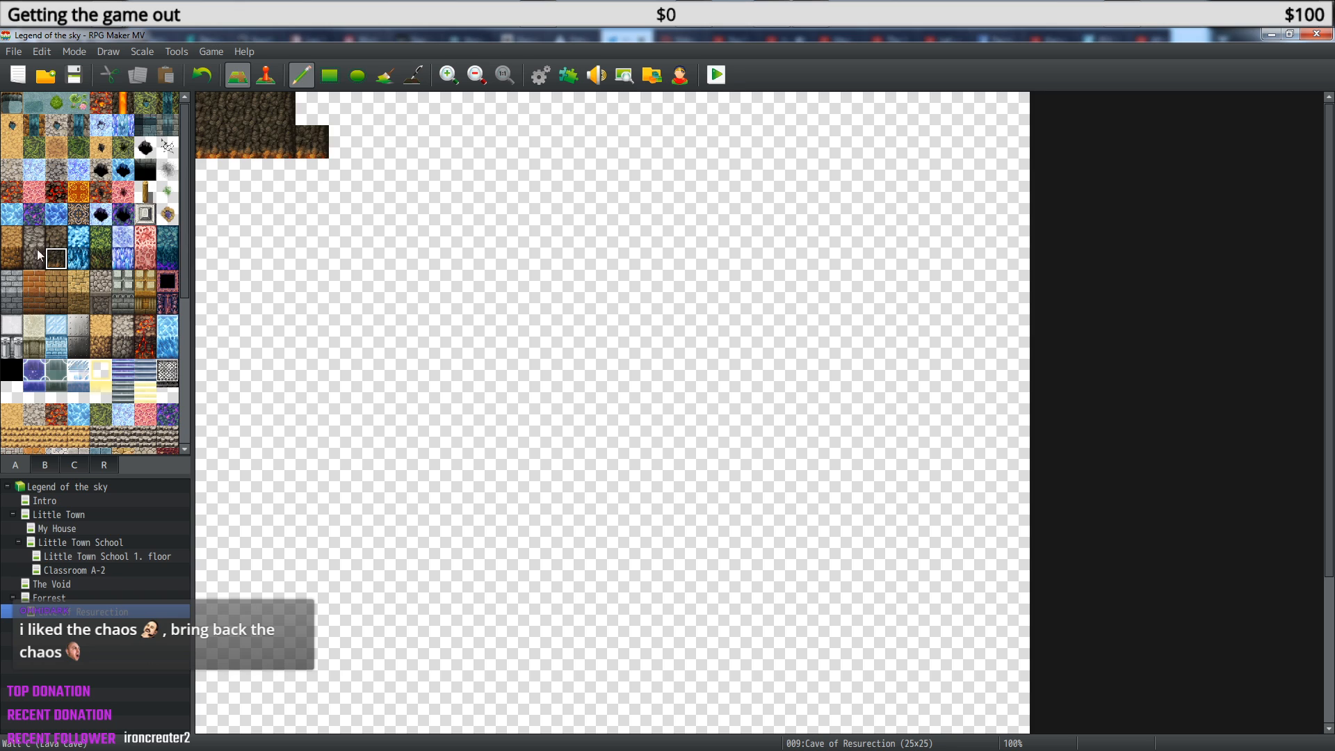
click(17, 260)
mouse_move(276, 127)
mouse_down()
mouse_move(230, 139)
mouse_move(267, 144)
mouse_up()
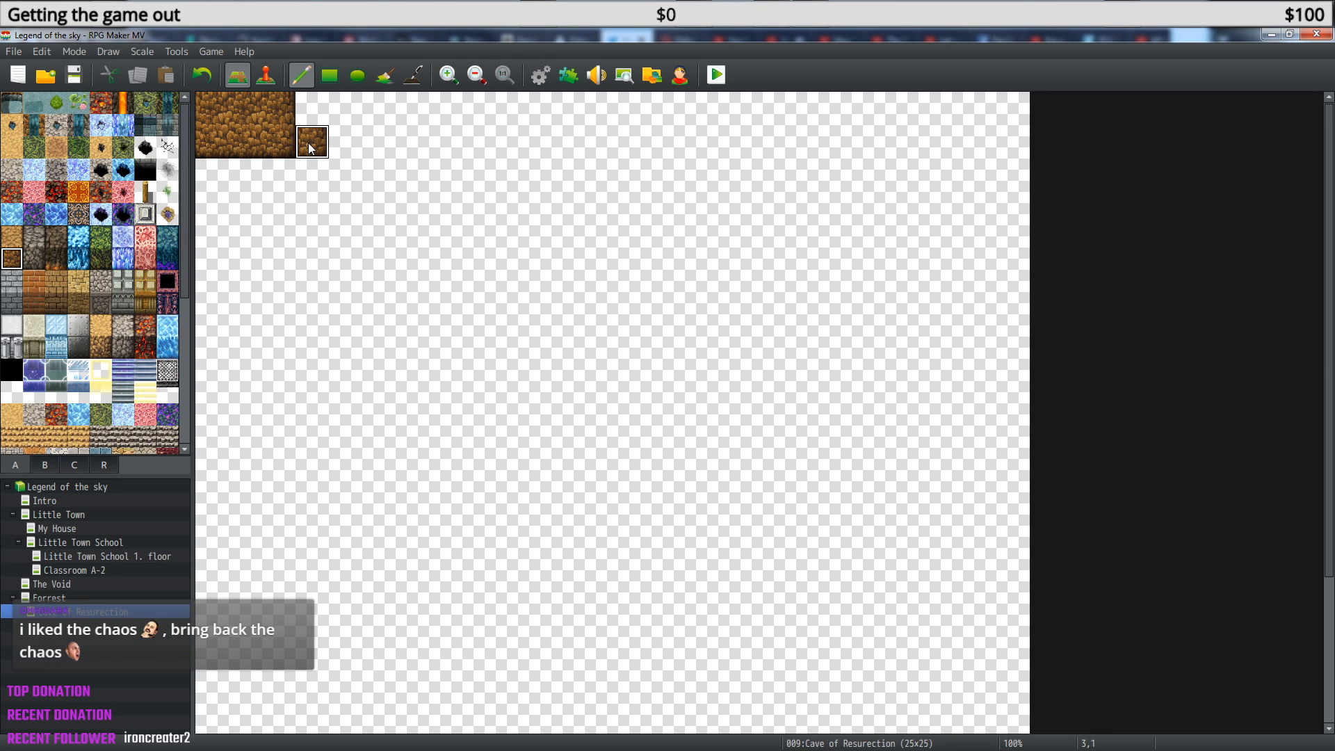
click(312, 110)
Paint the grey rock wall tile along the cave map's entire upper edge, giving the wall an uneven, stepped lower outline.
click(34, 259)
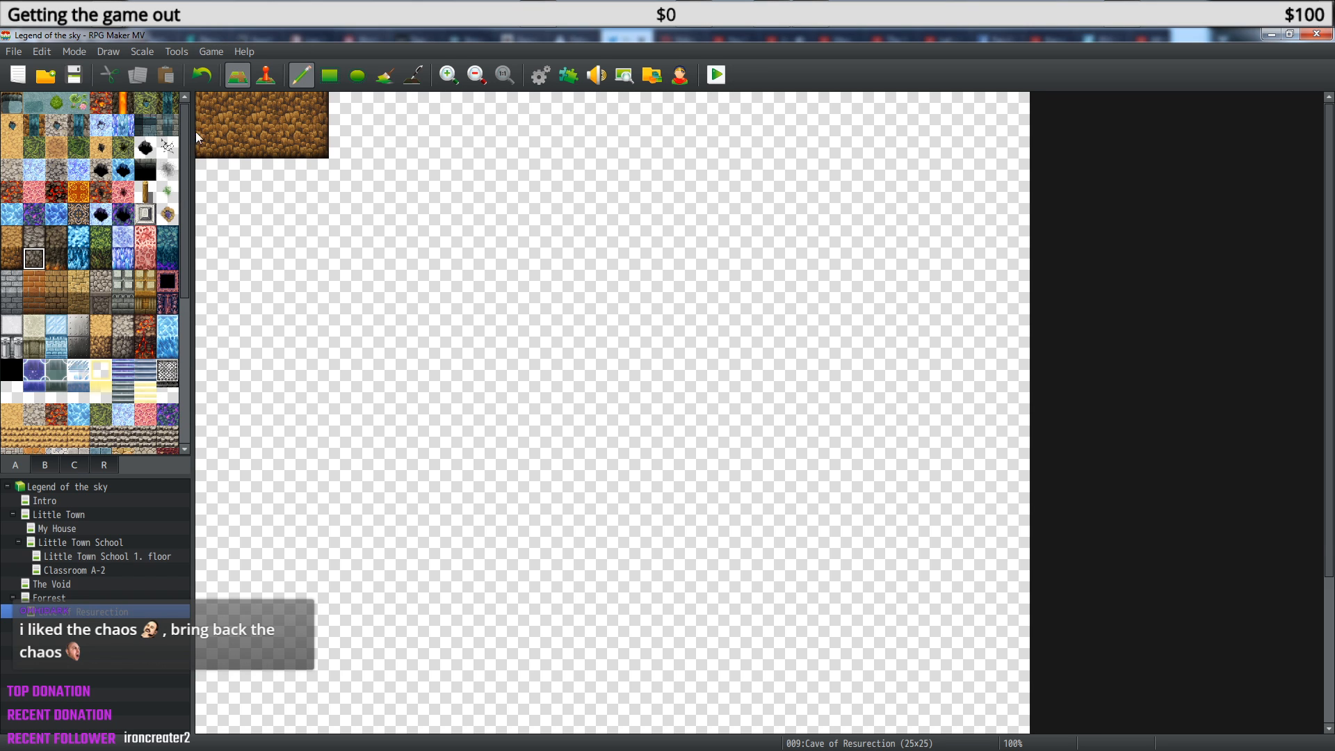
mouse_move(239, 134)
mouse_down()
mouse_move(295, 135)
mouse_move(315, 106)
mouse_move(216, 108)
mouse_up()
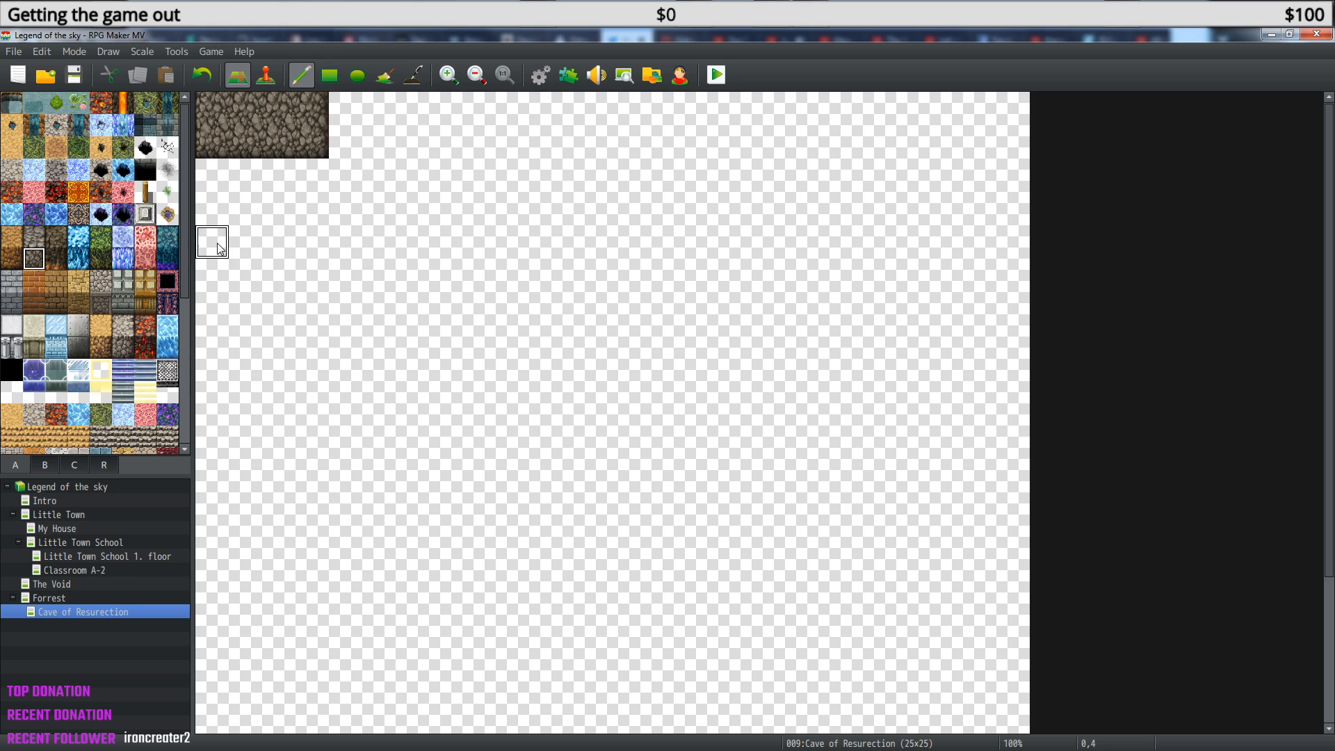
mouse_move(217, 243)
mouse_down()
mouse_move(273, 202)
mouse_move(569, 172)
mouse_move(983, 328)
mouse_move(1025, 248)
mouse_move(980, 278)
mouse_move(937, 240)
mouse_move(1004, 221)
mouse_move(910, 209)
mouse_move(809, 237)
mouse_move(548, 143)
mouse_move(306, 139)
mouse_move(228, 202)
mouse_move(373, 111)
mouse_move(745, 123)
mouse_move(815, 140)
mouse_move(757, 176)
mouse_move(1037, 139)
mouse_move(706, 110)
mouse_move(946, 140)
mouse_move(1021, 135)
mouse_up()
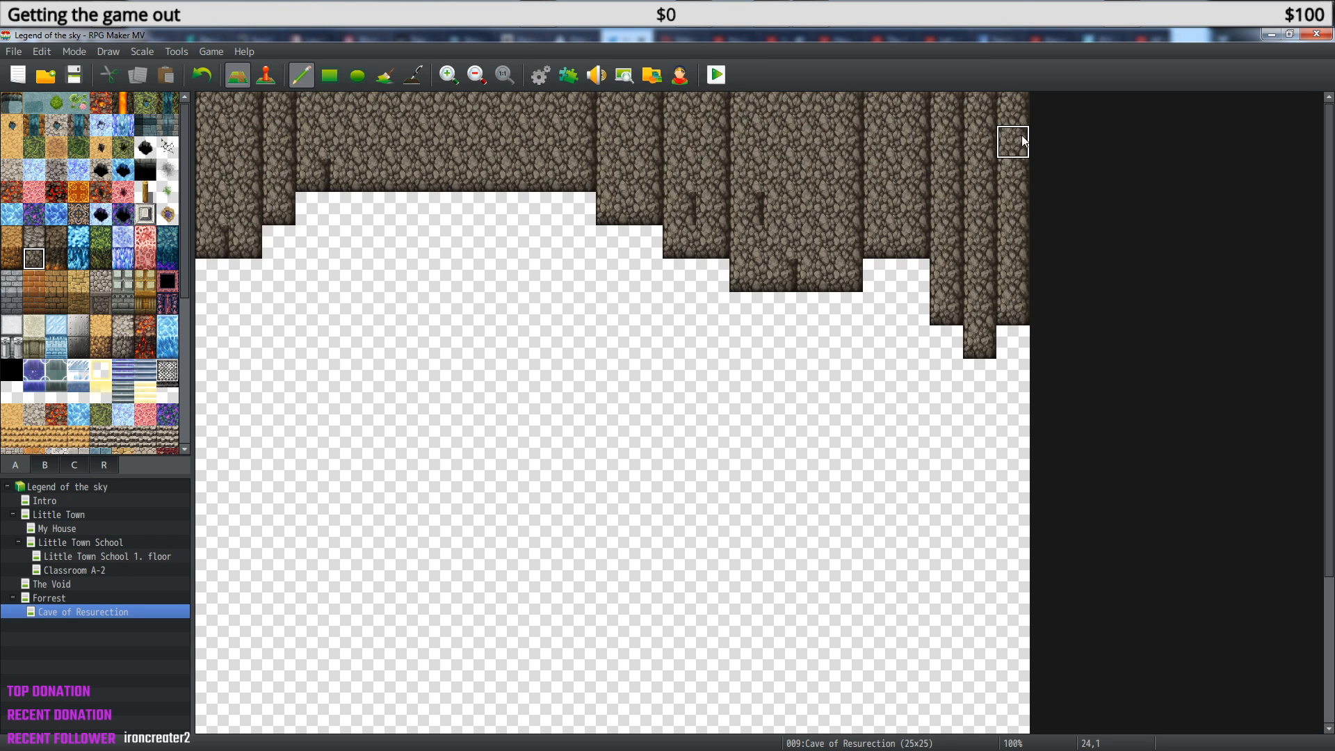